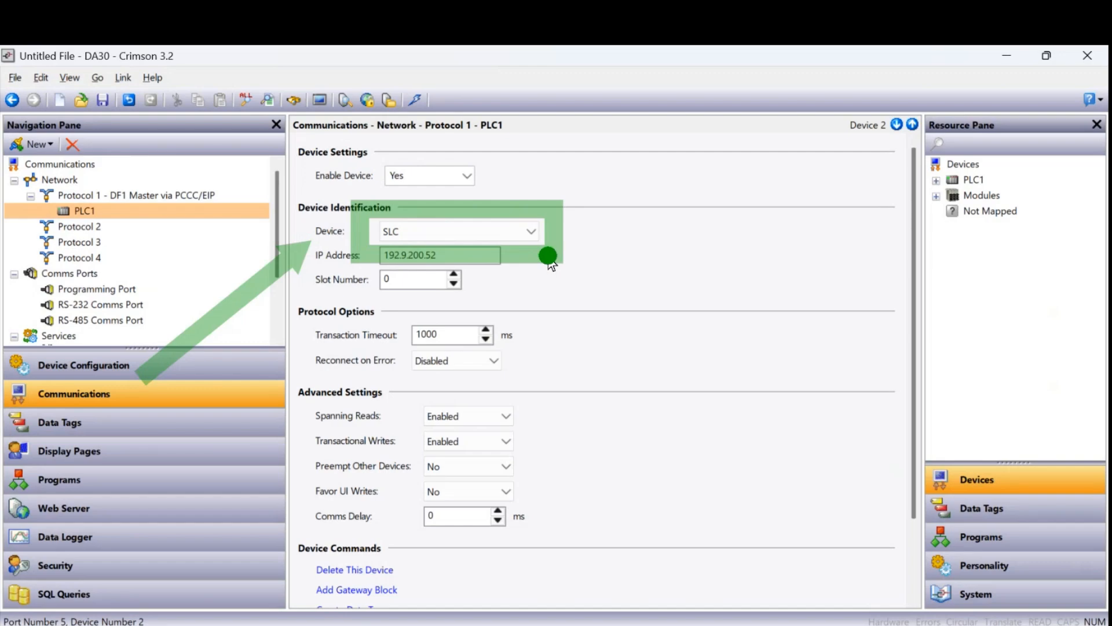
Set the PLC1 device type under Protocol 1 to ENI / Micrologix and rename the device AB_Micrologix_52.
{"action": "left_click", "coordinate": [530, 232]}
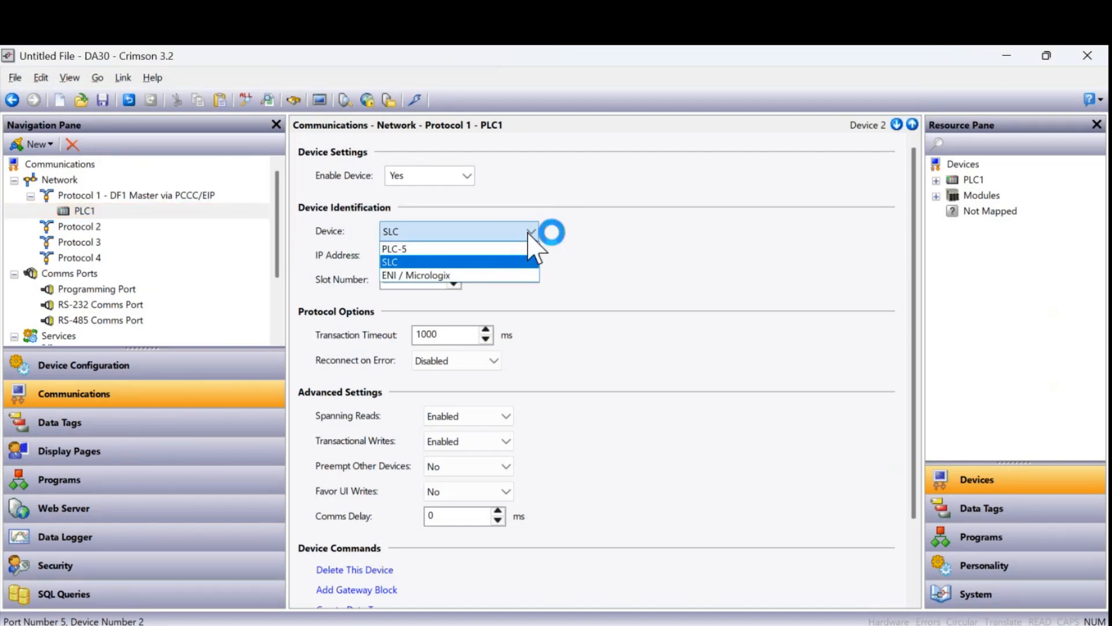
{"action": "left_click", "coordinate": [451, 275]}
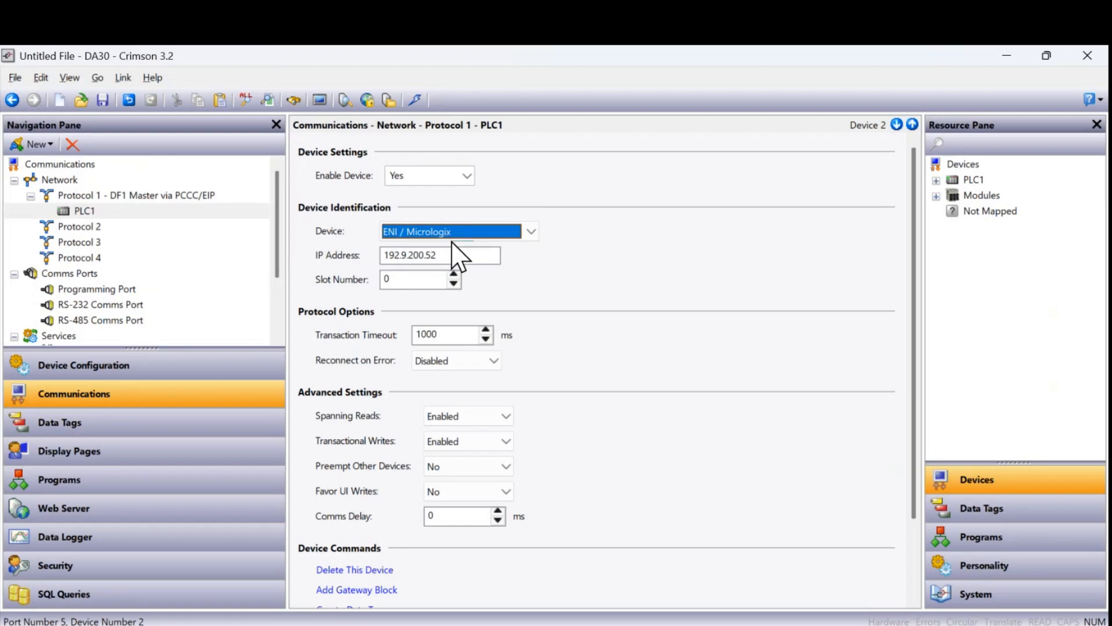
{"action": "left_click", "coordinate": [87, 213]}
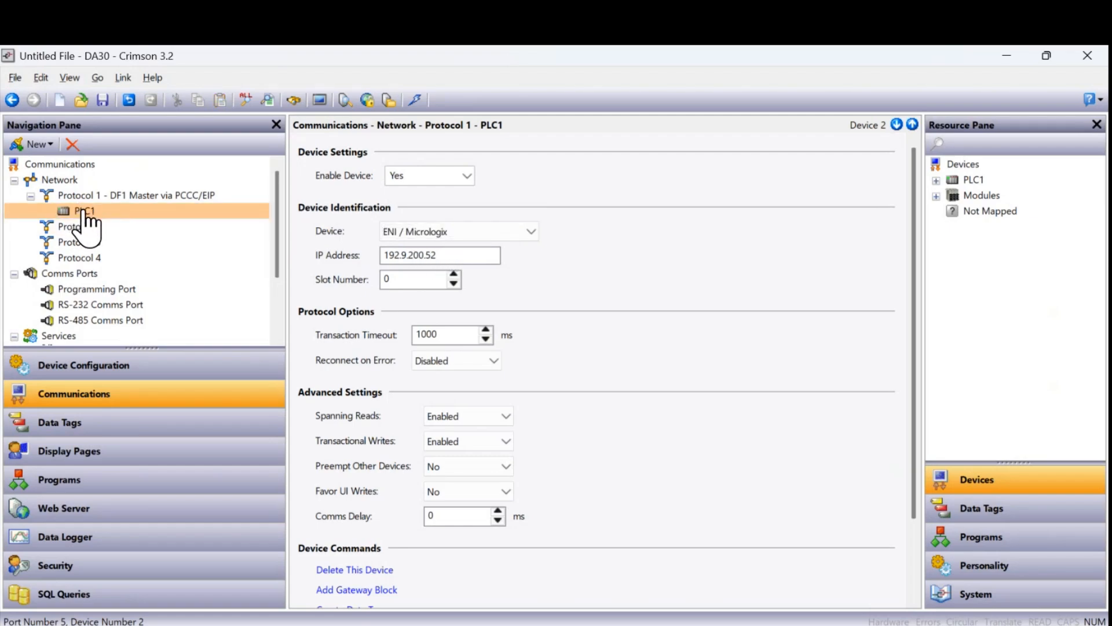
{"action": "left_click", "coordinate": [86, 211]}
{"action": "type", "text": "AB_Micrologix"}
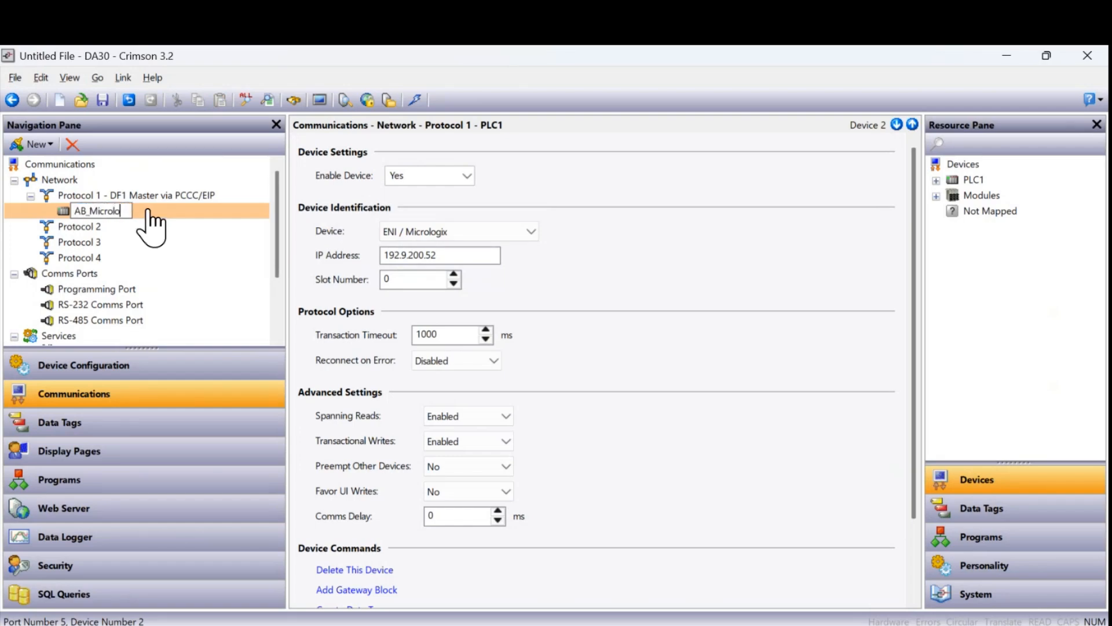
{"action": "key", "text": "Return"}
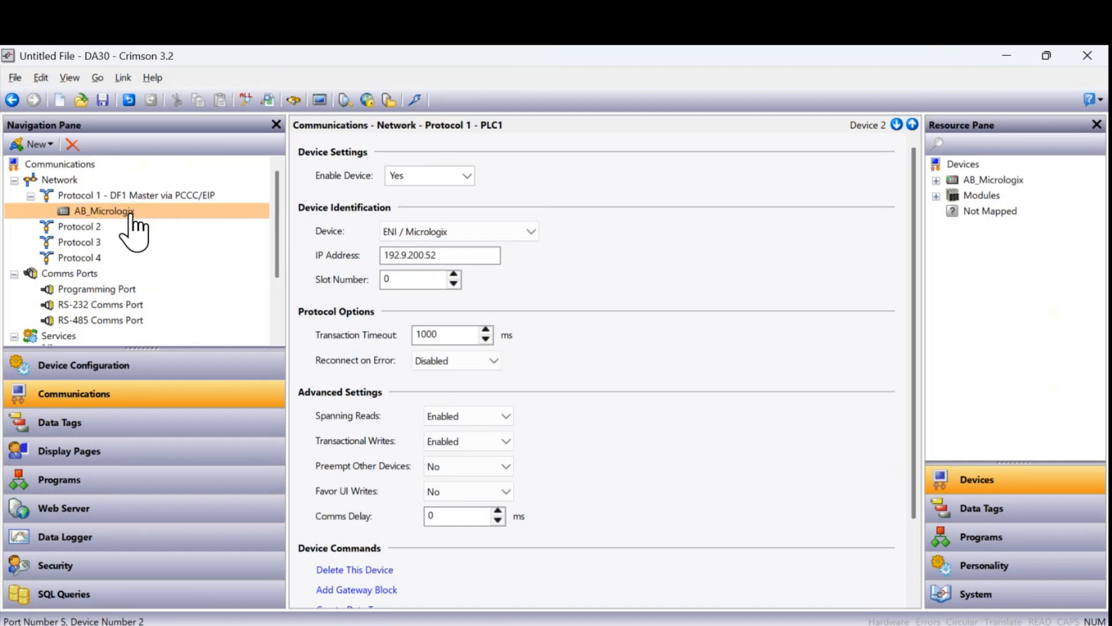
{"action": "left_click", "coordinate": [140, 211]}
{"action": "type", "text": "_52"}
{"action": "key", "text": "Return"}
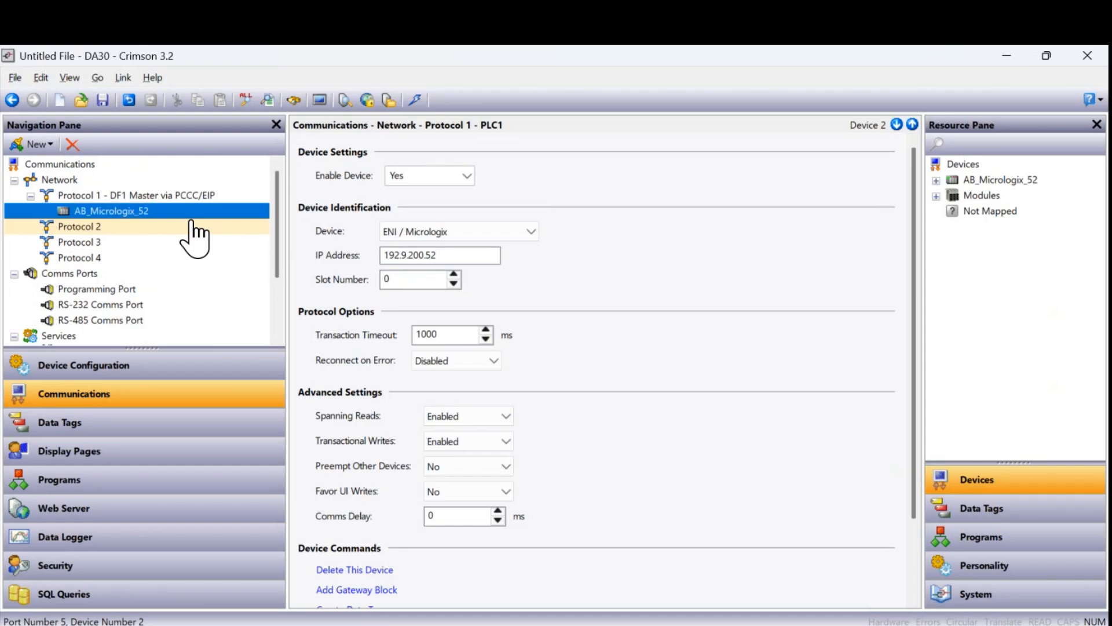
{"action": "left_click", "coordinate": [699, 379]}
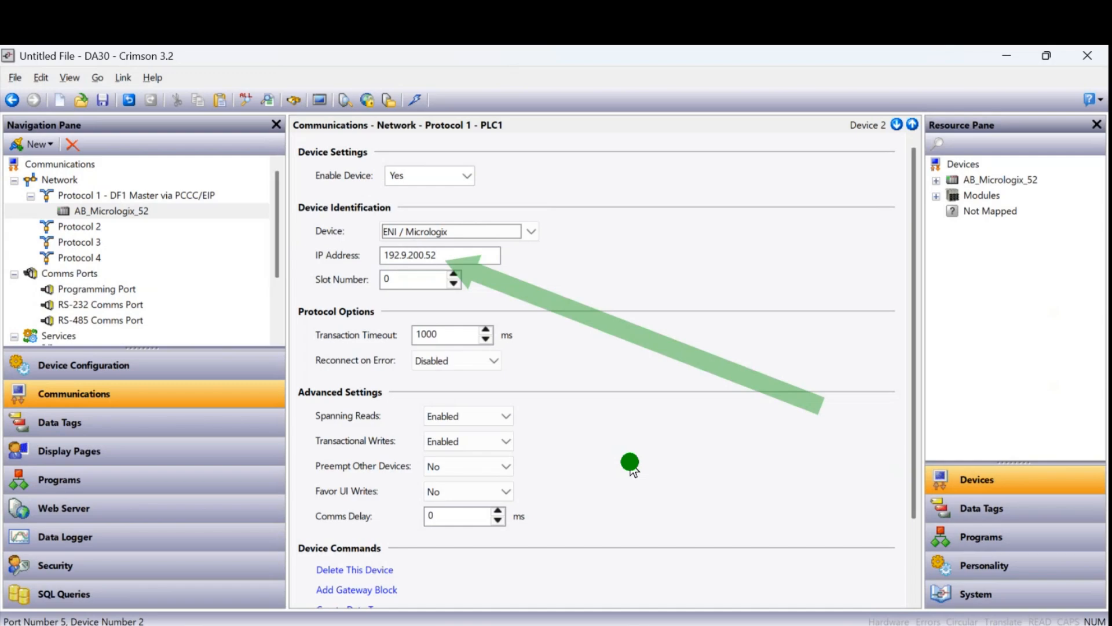
Add an additional device to Protocol 1 and set its IP address to 192.9.200.53.
{"action": "left_click", "coordinate": [169, 197]}
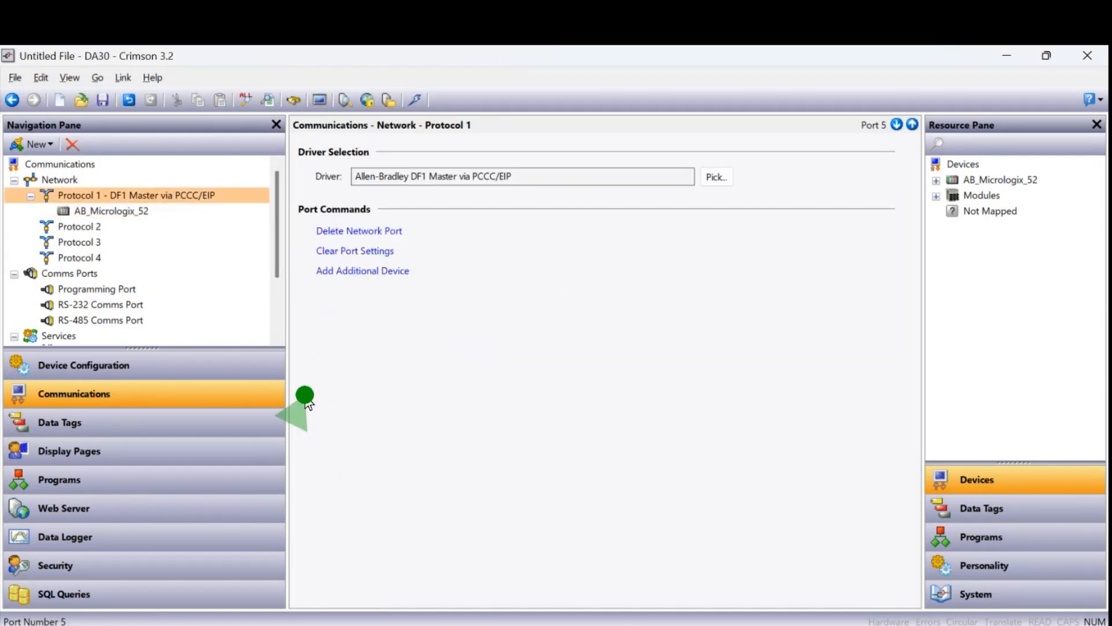
{"action": "left_click", "coordinate": [341, 272]}
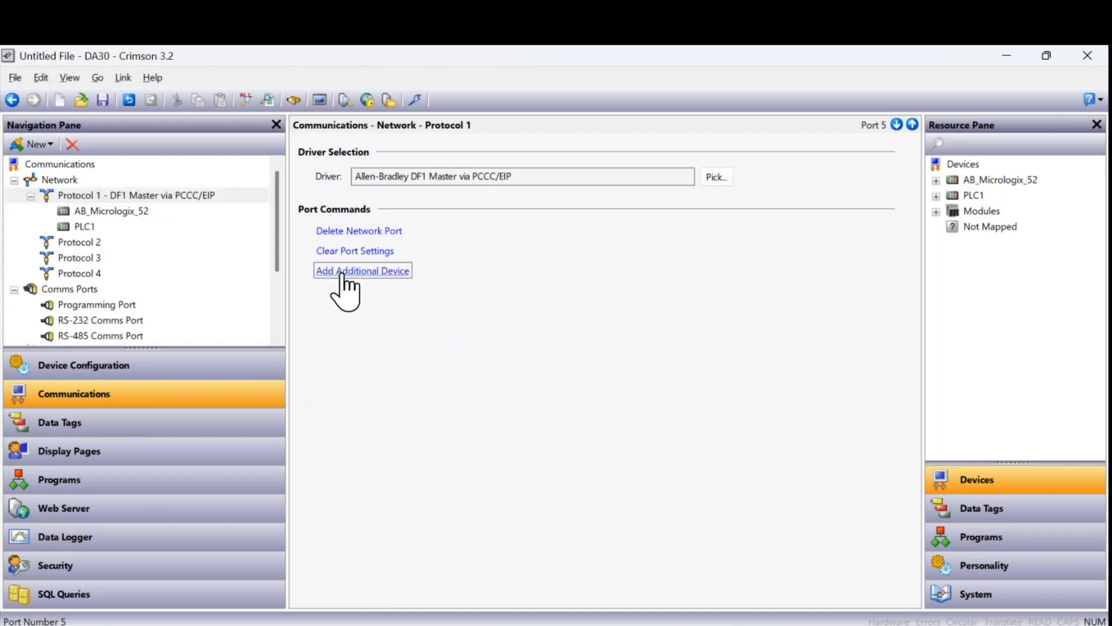
{"action": "left_click", "coordinate": [84, 226]}
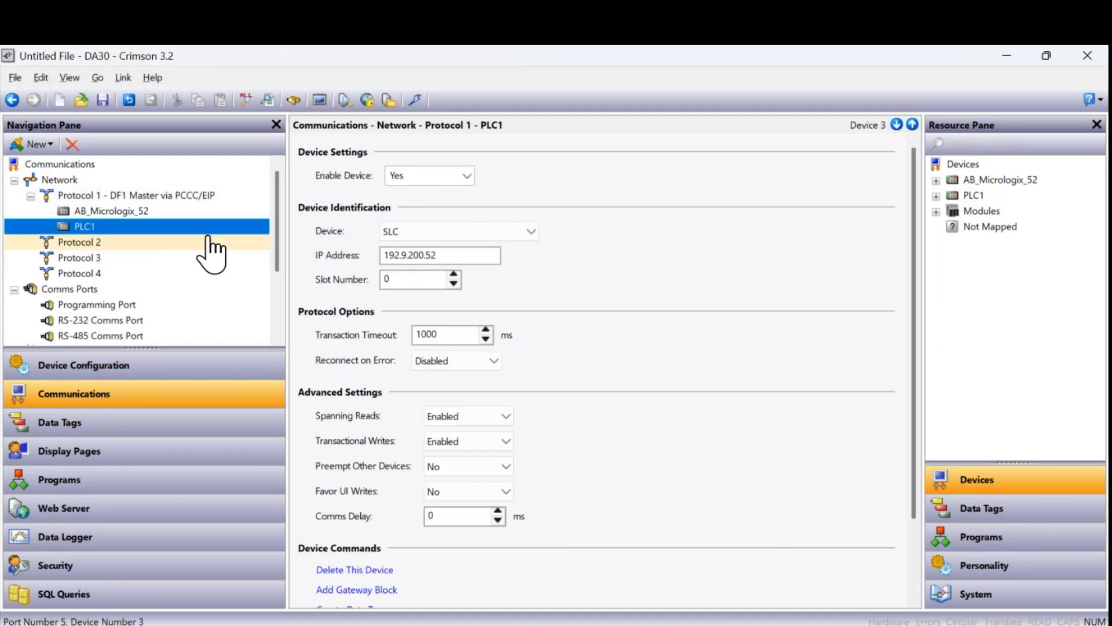
{"action": "left_click", "coordinate": [454, 253]}
{"action": "key", "text": "BackSpace"}
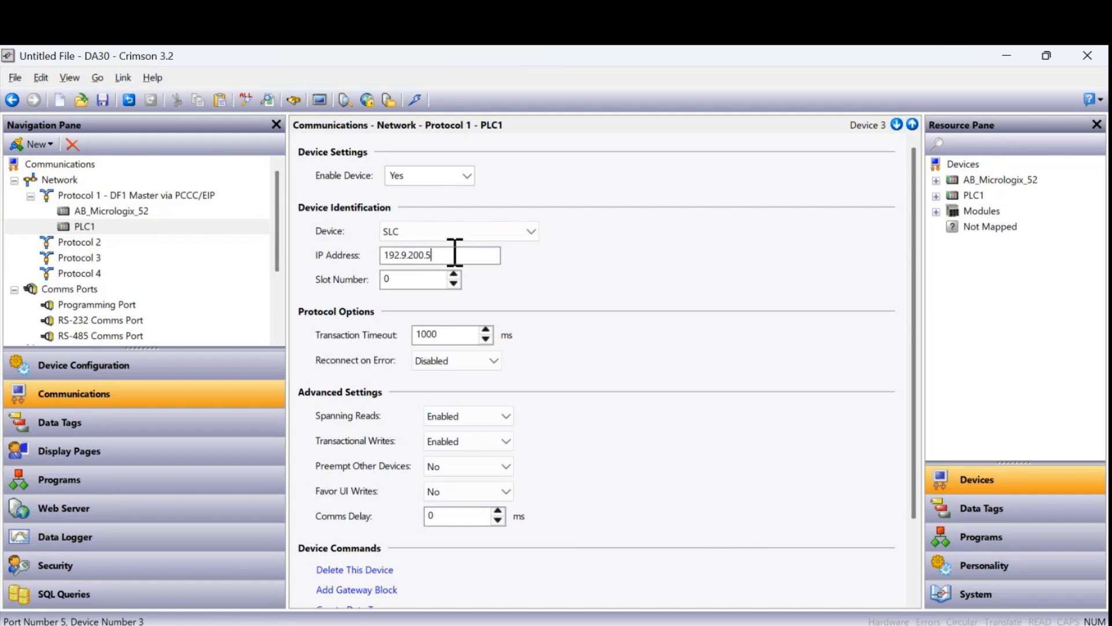
{"action": "type", "text": "3"}
{"action": "key", "text": "Return"}
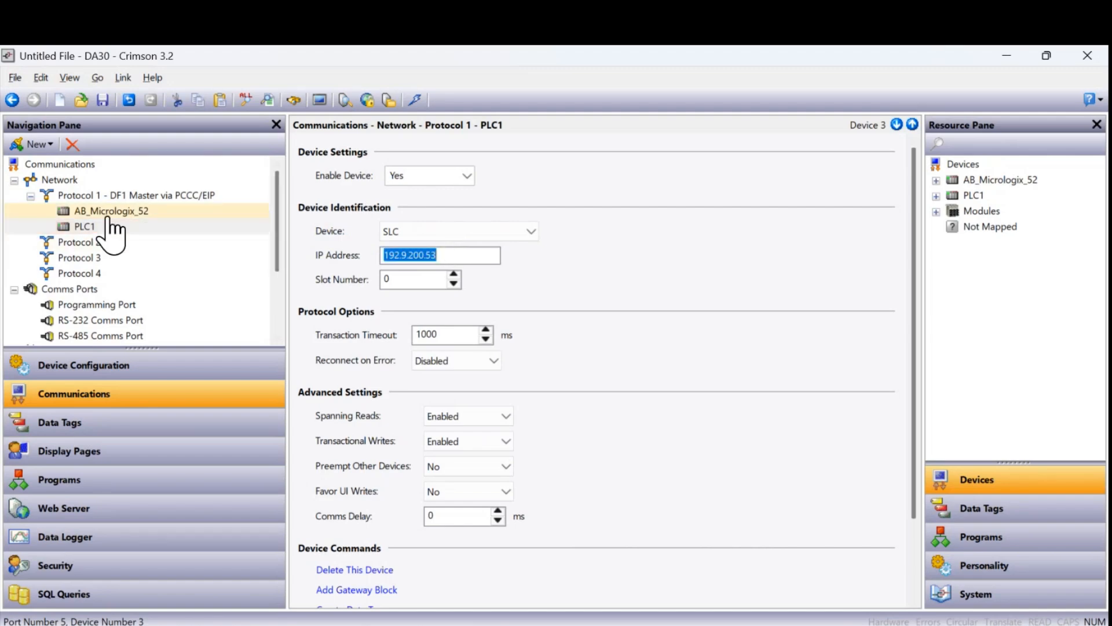
Rename the newly added PLC1 device under Protocol 1 as AB_Midcrologix_53.
{"action": "left_click", "coordinate": [86, 227]}
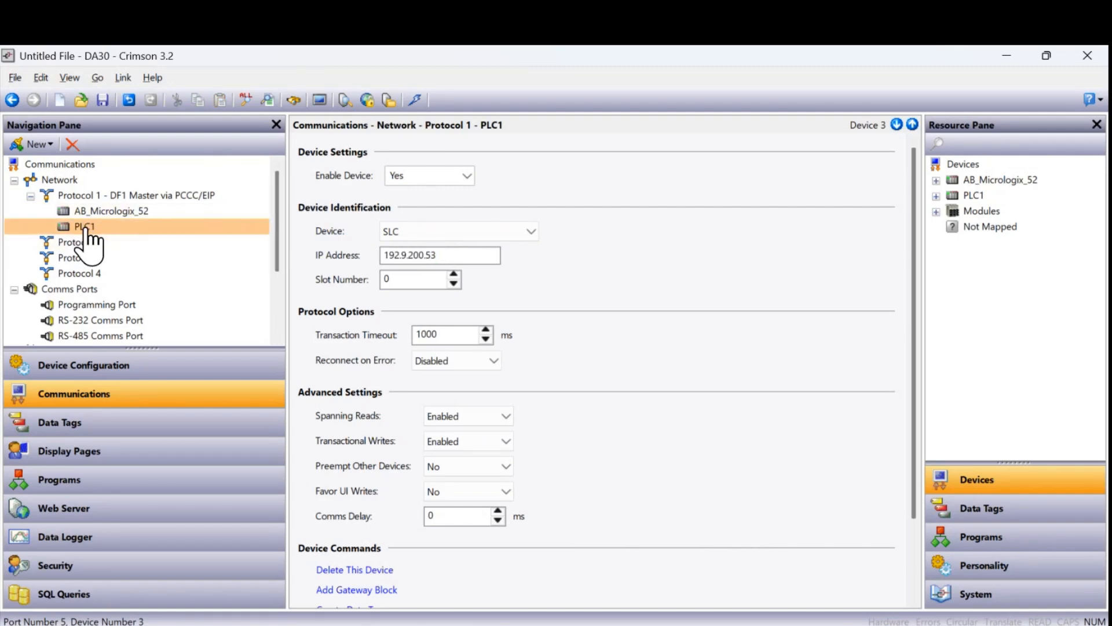
{"action": "left_click", "coordinate": [86, 227]}
{"action": "type", "text": "AB_Midcrologix"}
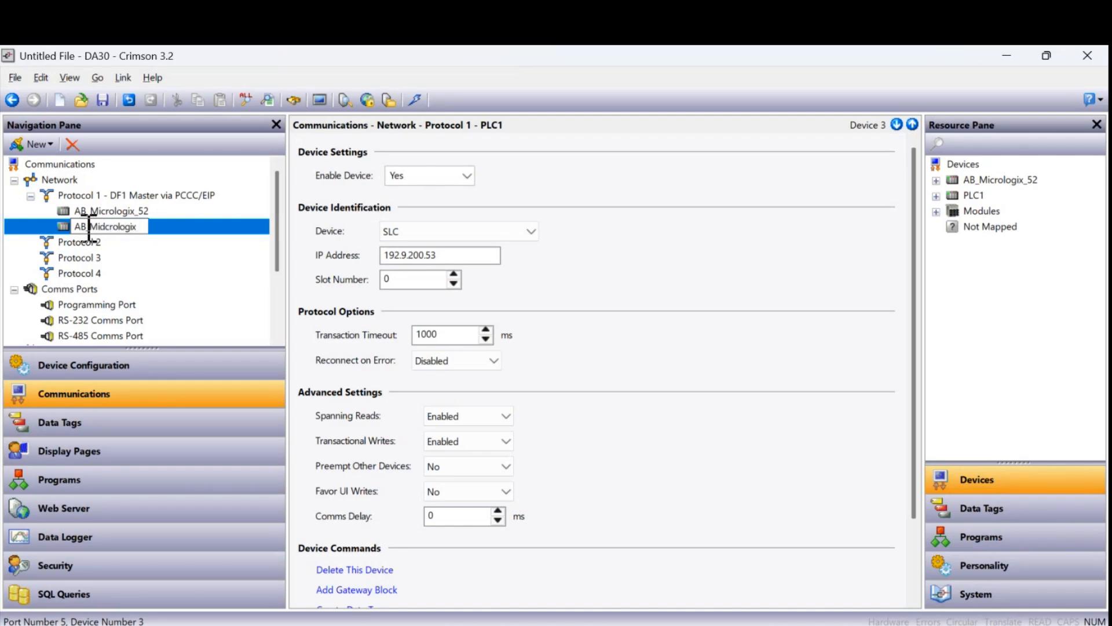
{"action": "type", "text": "_"}
{"action": "type", "text": "53"}
{"action": "key", "text": "Return"}
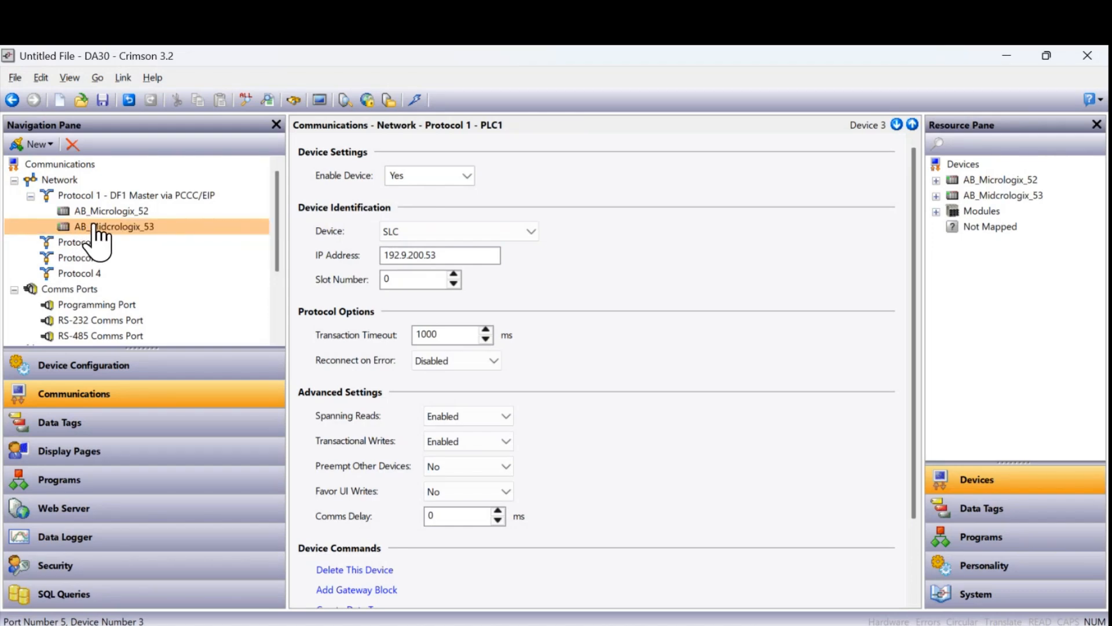
Set the AB_Midcrologix_53 device type to ENI / Micrologix and compare the settings of both Protocol 1 devices.
{"action": "left_click", "coordinate": [516, 232]}
{"action": "left_click", "coordinate": [485, 277]}
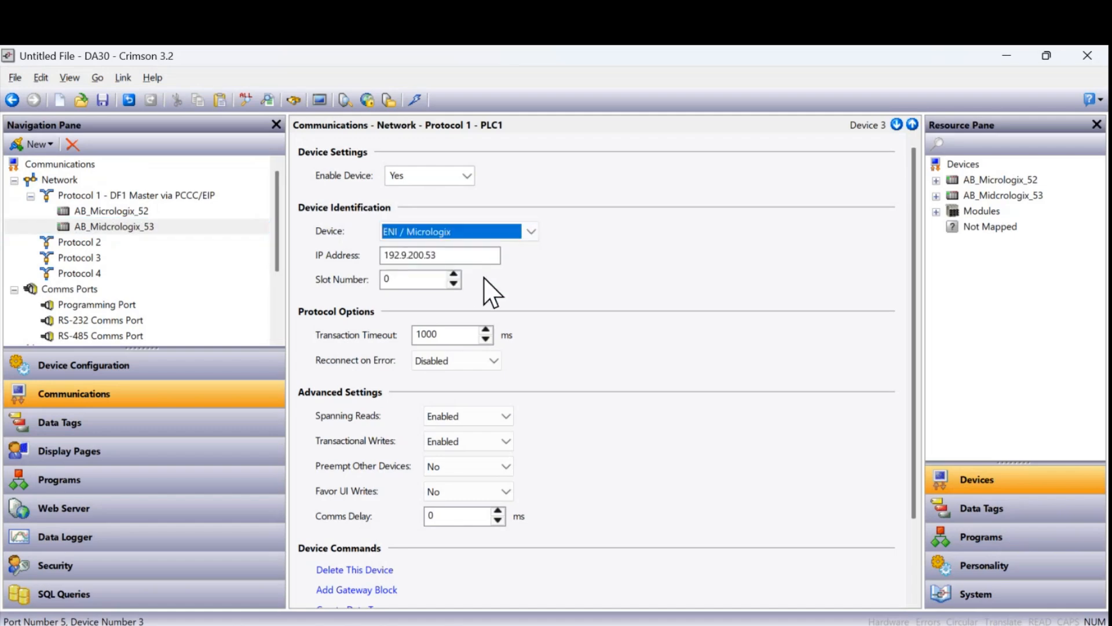
{"action": "left_click", "coordinate": [135, 212]}
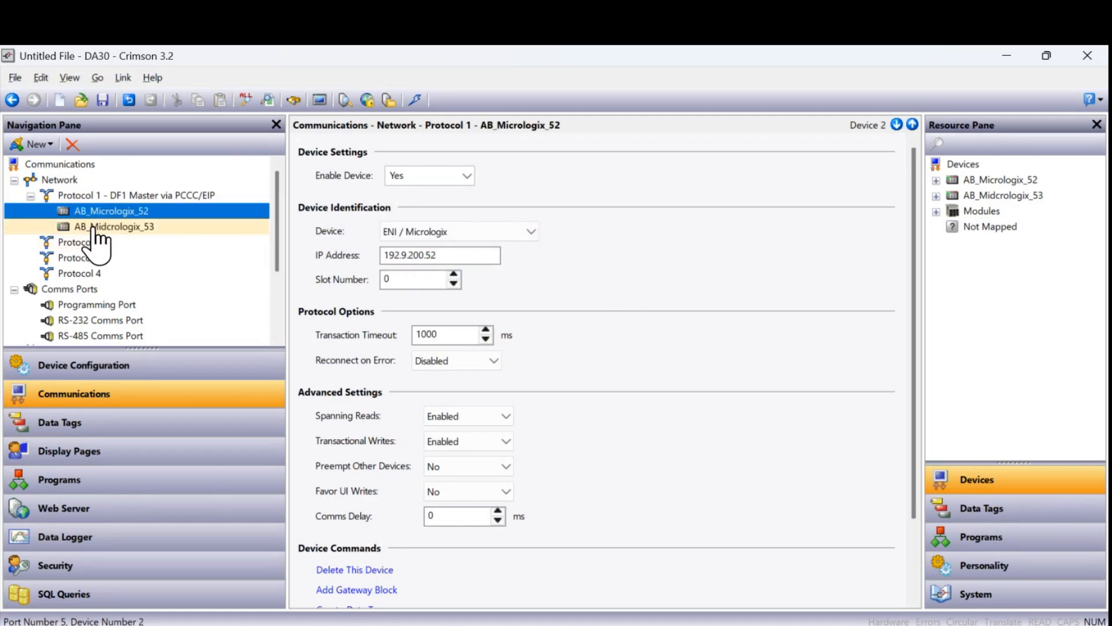
{"action": "left_click", "coordinate": [116, 227]}
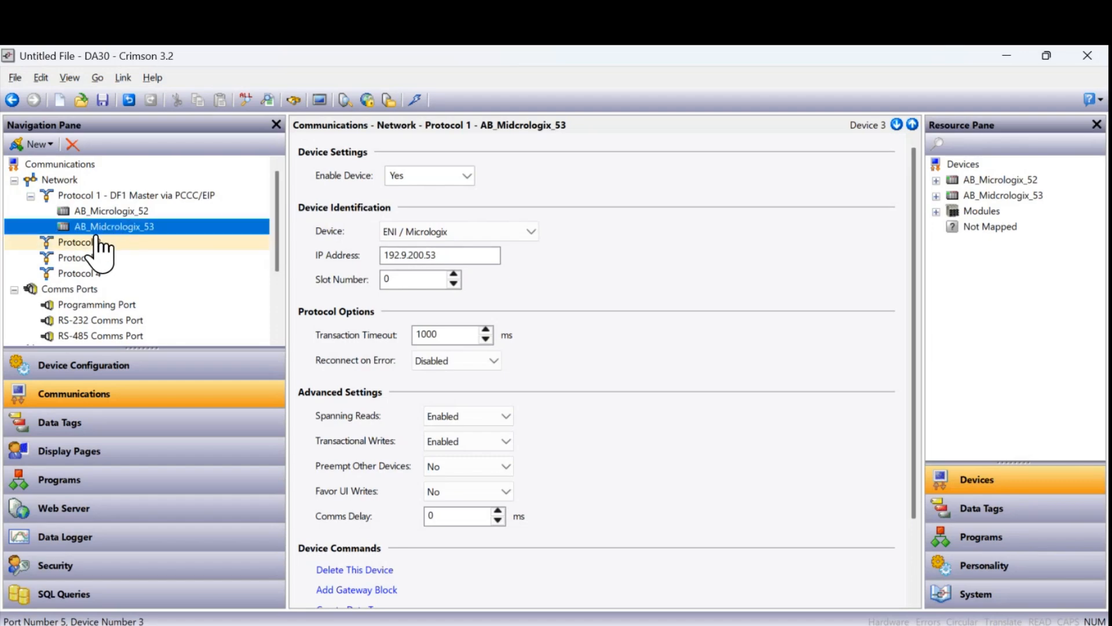
Assign the Allen-Bradley driver Native Tags via L5k File Plus to Protocol 2.
{"action": "left_click", "coordinate": [91, 243]}
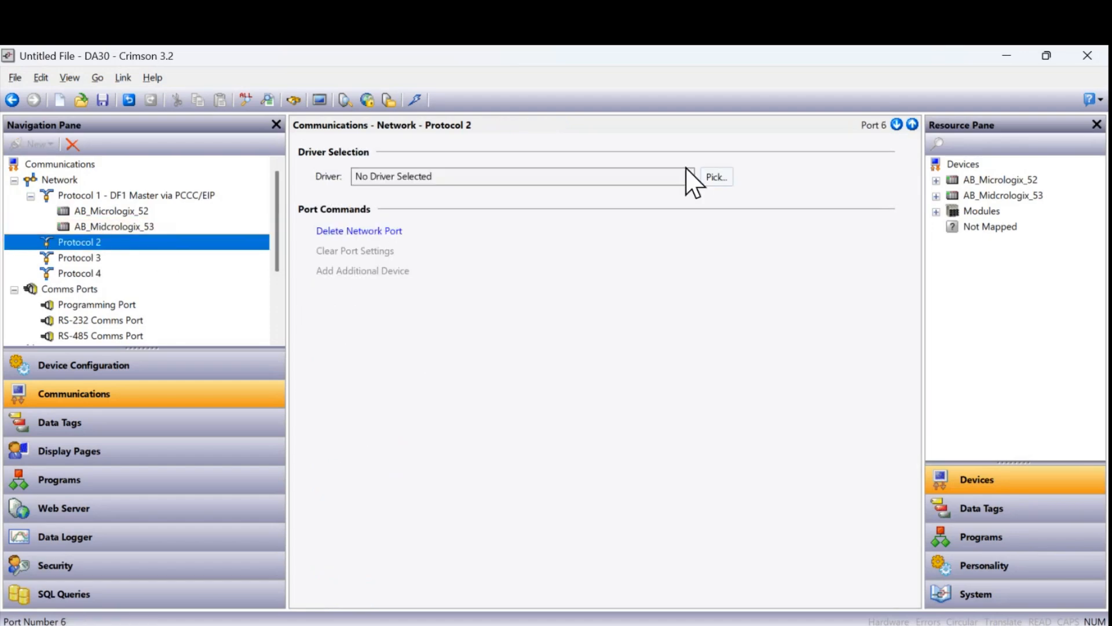
{"action": "left_click", "coordinate": [709, 176]}
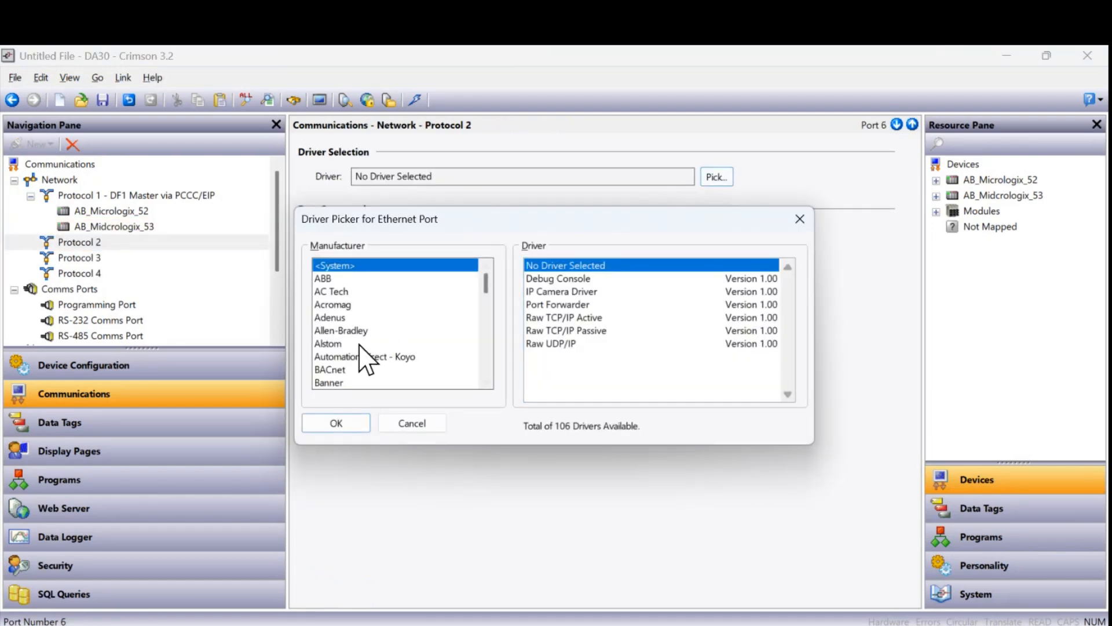
{"action": "left_click", "coordinate": [362, 329]}
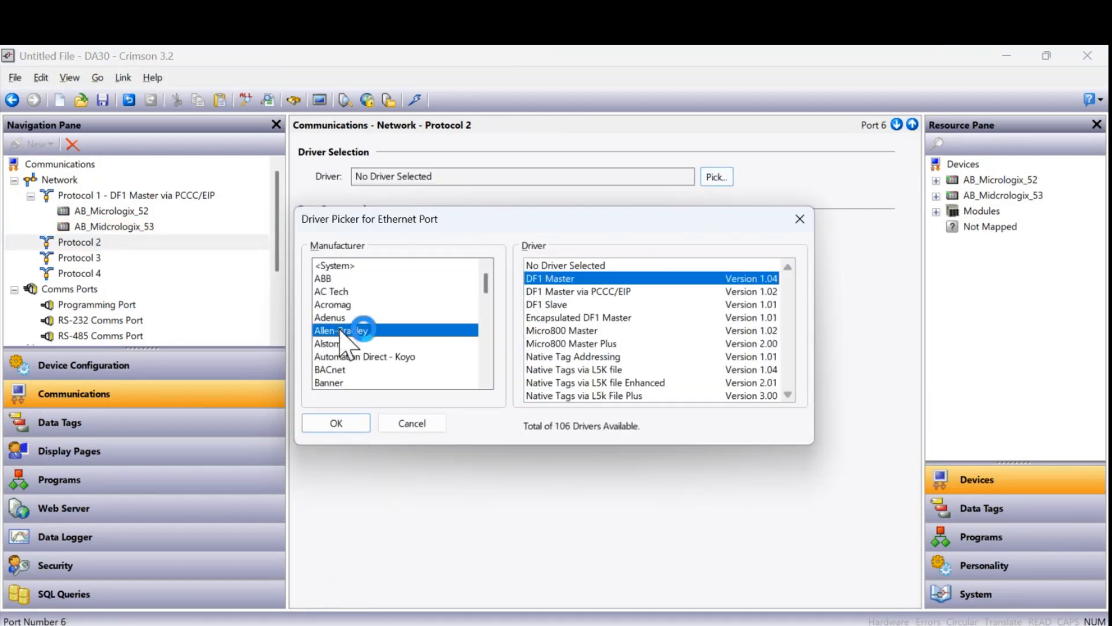
{"action": "left_click", "coordinate": [607, 395]}
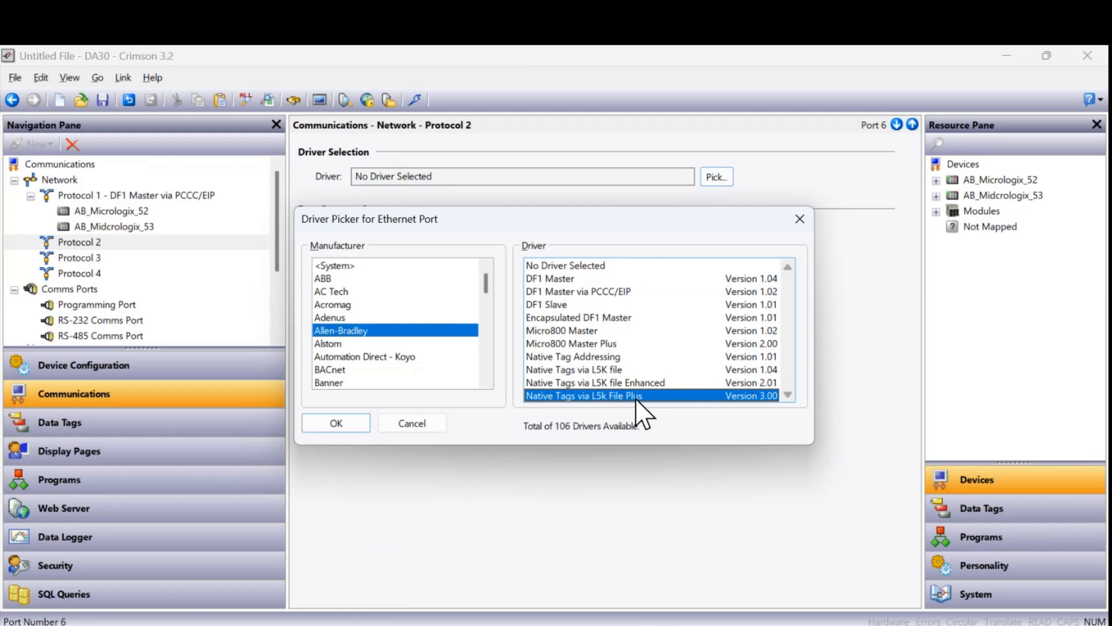
{"action": "left_click", "coordinate": [347, 424]}
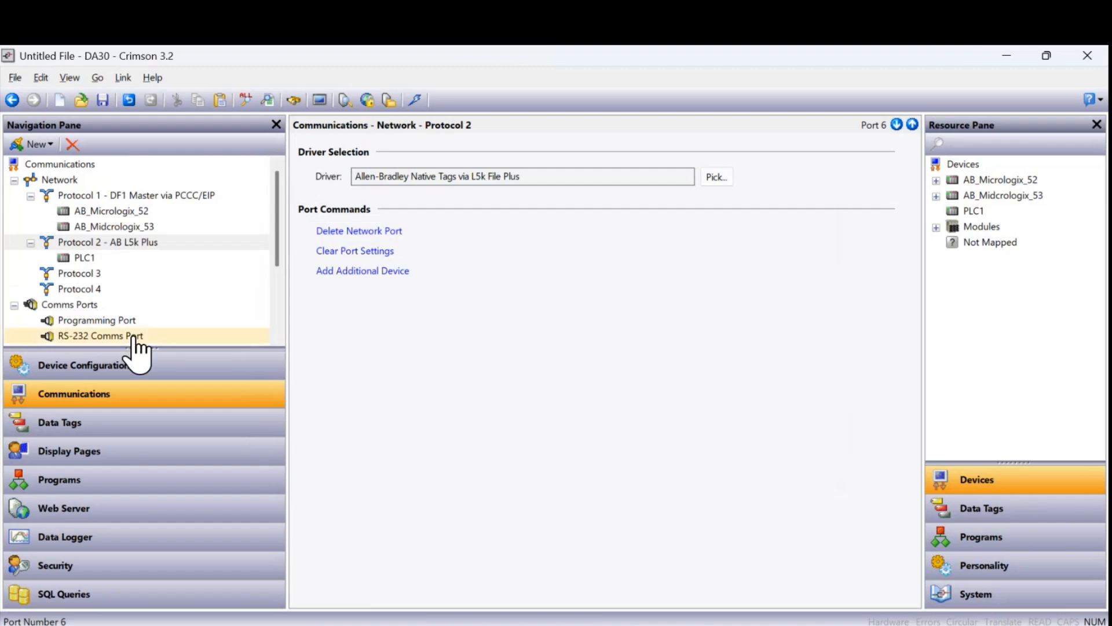
Rename the PLC1 device under Protocol 2 as AB_ControlLogix.
{"action": "left_click", "coordinate": [82, 259]}
{"action": "left_click", "coordinate": [82, 261]}
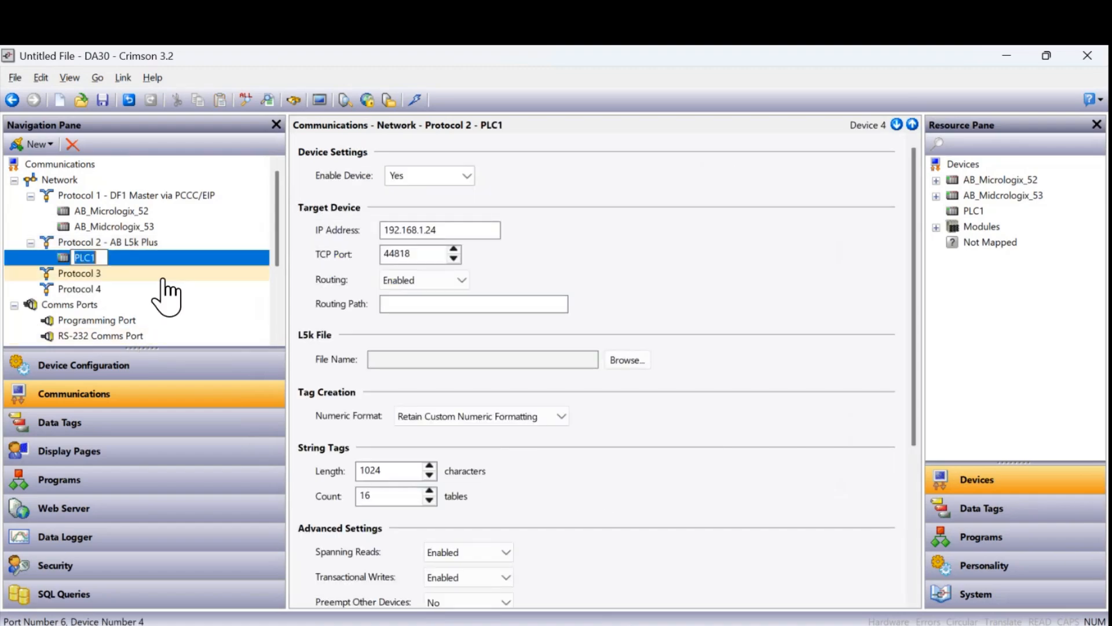
{"action": "type", "text": "AB_ControlLogix"}
{"action": "key", "text": "Return"}
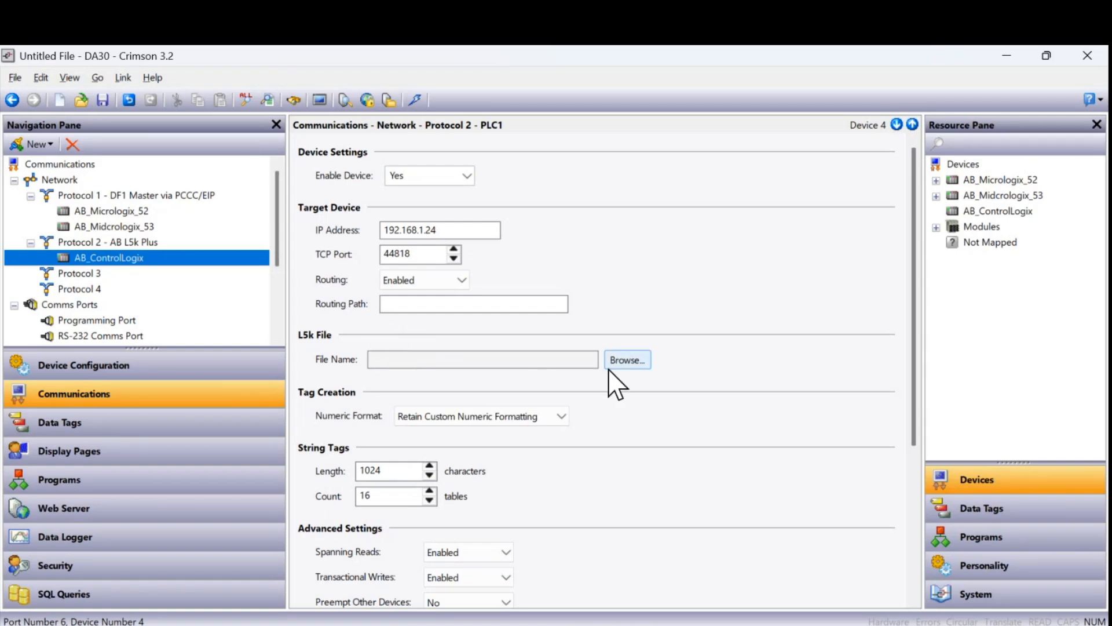
Load the L5k file A_Tag_Type_Samples from the Programs > RedLion > L5K_Stuff folder into the AB_ControlLogix device.
{"action": "left_click", "coordinate": [628, 360]}
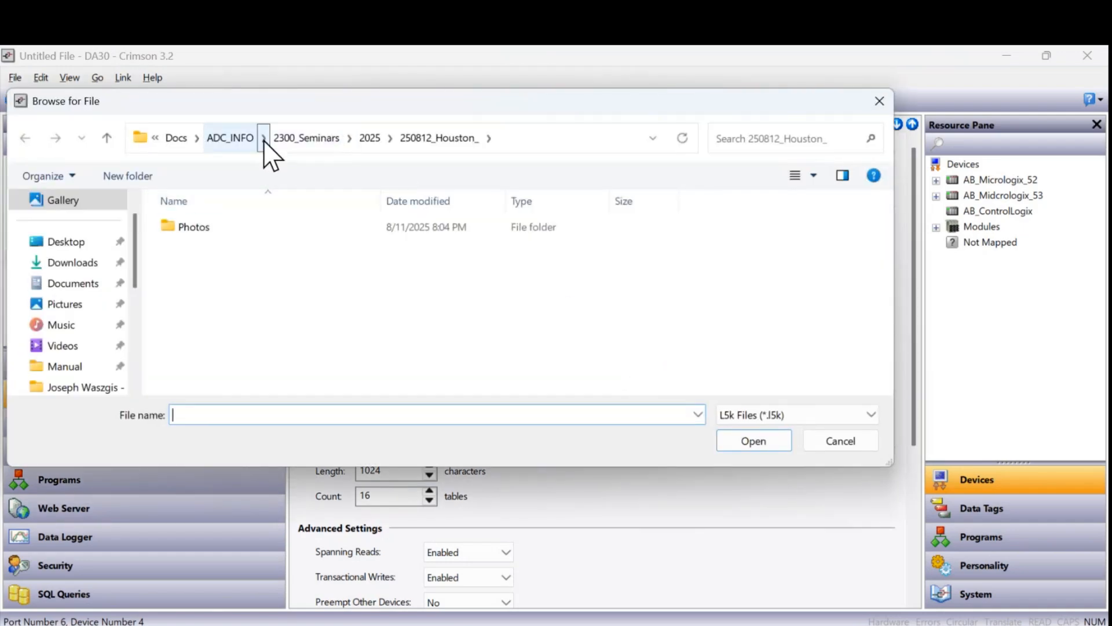
{"action": "left_click", "coordinate": [239, 140]}
{"action": "left_click", "coordinate": [313, 146]}
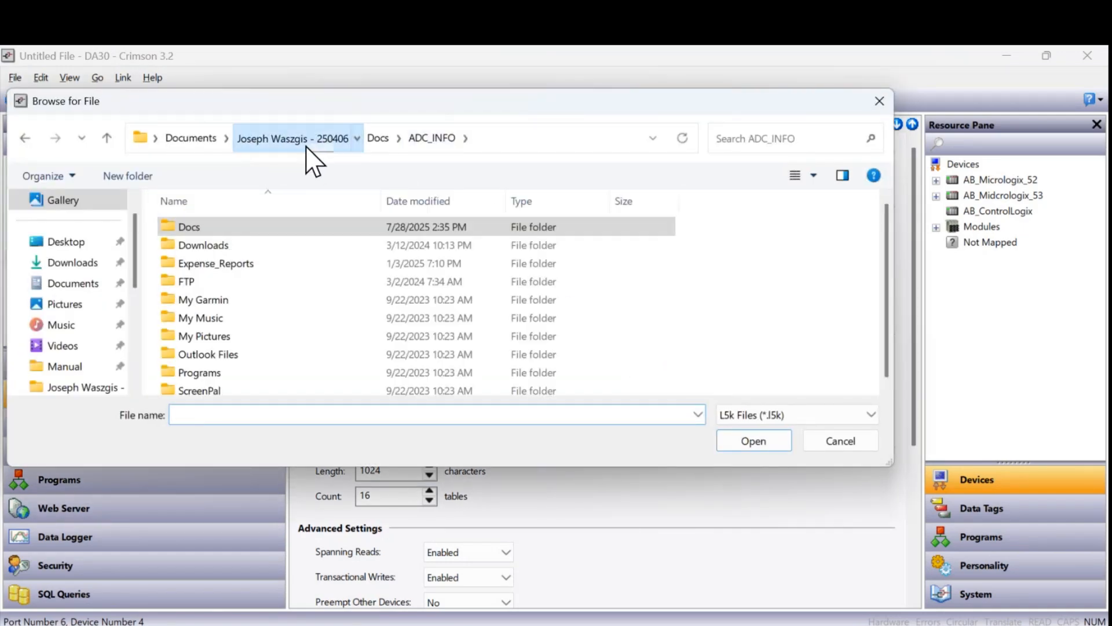
{"action": "double_click", "coordinate": [209, 371]}
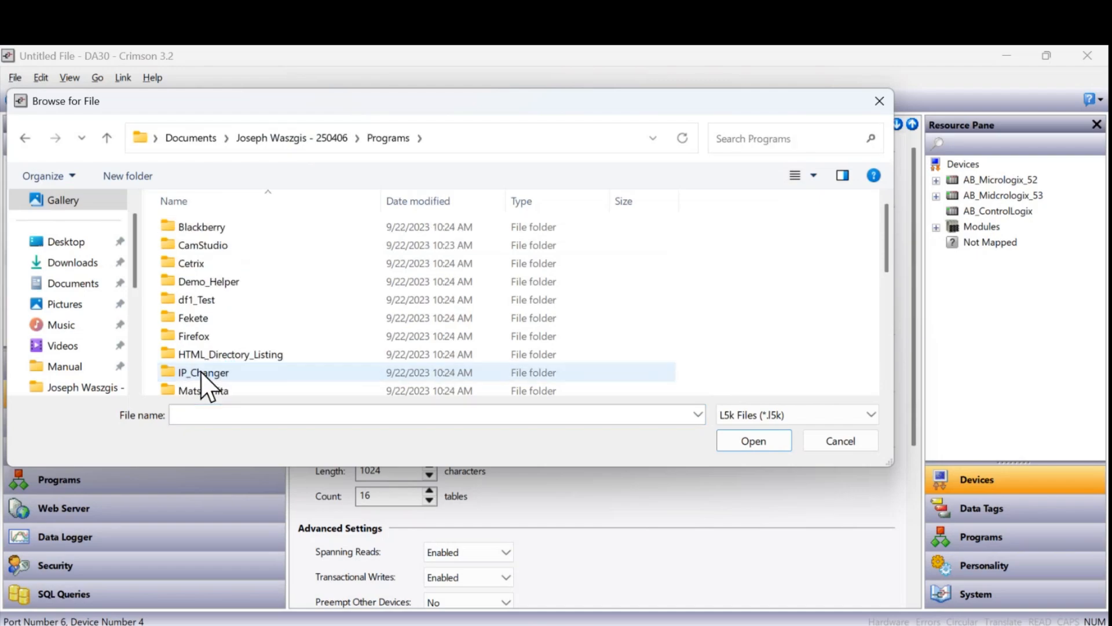
{"action": "scroll", "coordinate": [208, 348], "scroll_direction": "down", "scroll_amount": 5}
{"action": "left_click", "coordinate": [197, 241]}
{"action": "double_click", "coordinate": [196, 240]}
{"action": "scroll", "coordinate": [241, 269], "scroll_direction": "down", "scroll_amount": 10}
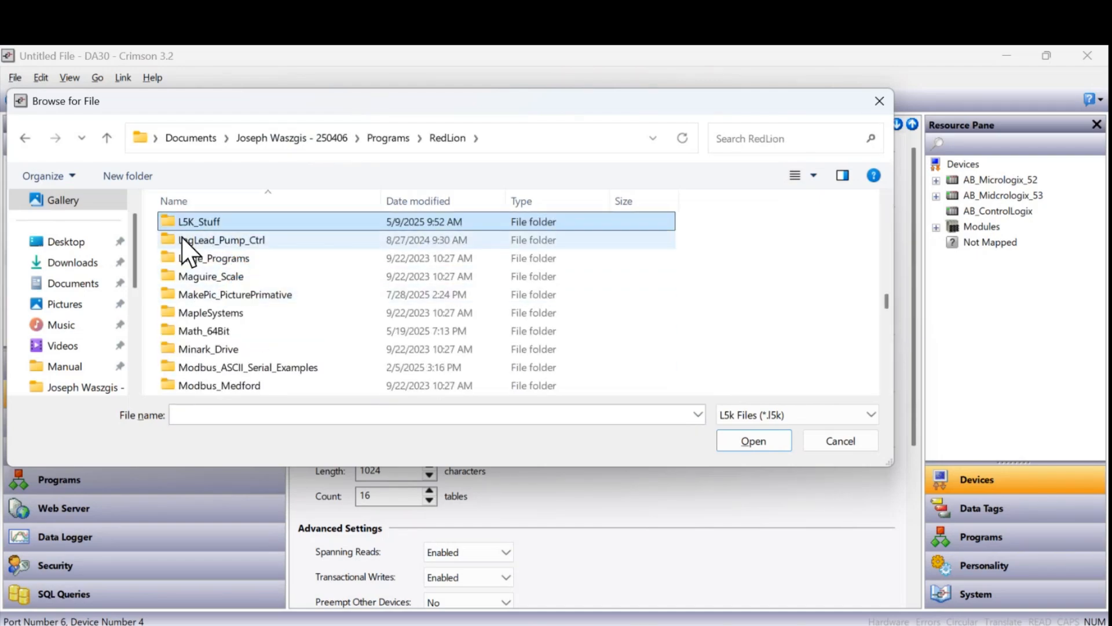
{"action": "double_click", "coordinate": [197, 224]}
{"action": "scroll", "coordinate": [347, 348], "scroll_direction": "down", "scroll_amount": 10}
{"action": "scroll", "coordinate": [336, 339], "scroll_direction": "up", "scroll_amount": 8}
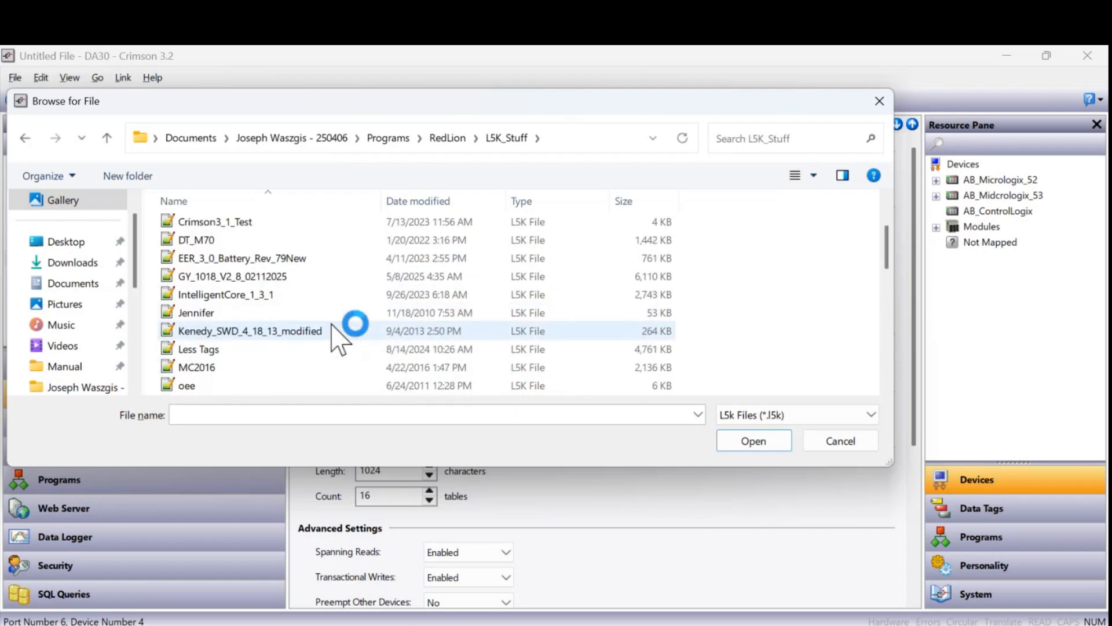
{"action": "scroll", "coordinate": [339, 339], "scroll_direction": "up", "scroll_amount": 2}
{"action": "left_click", "coordinate": [245, 248]}
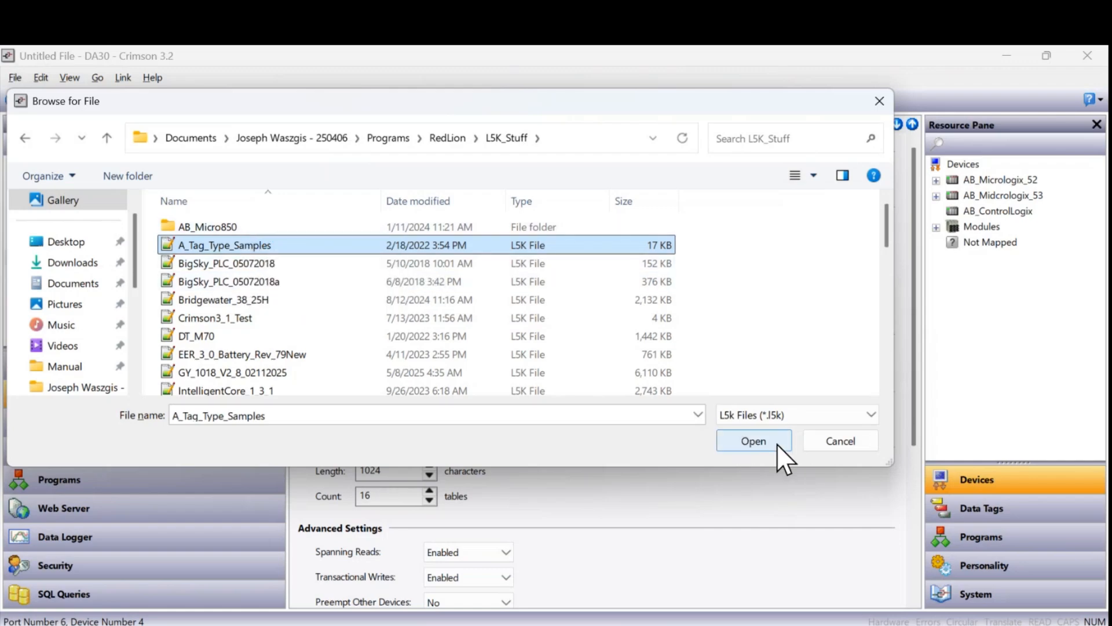
{"action": "left_click", "coordinate": [753, 440]}
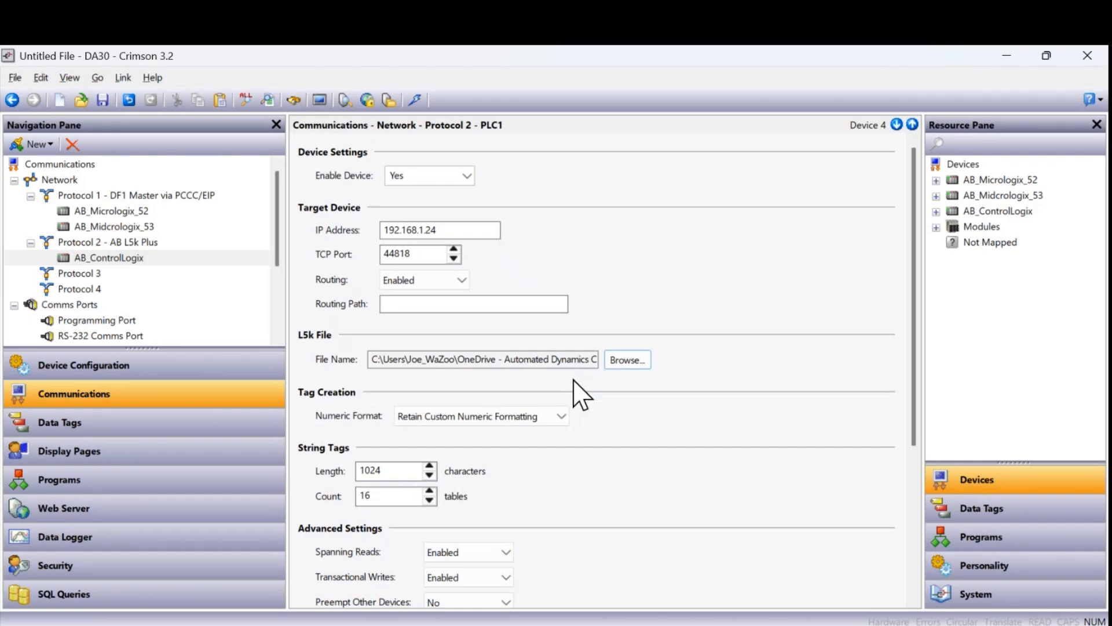
Start creating data tags for the AB_ControlLogix device and add the AOI_Example folder to the tags for creation.
{"action": "left_click_drag", "start_coordinate": [923, 426], "coordinate": [915, 580]}
{"action": "left_click", "coordinate": [811, 551]}
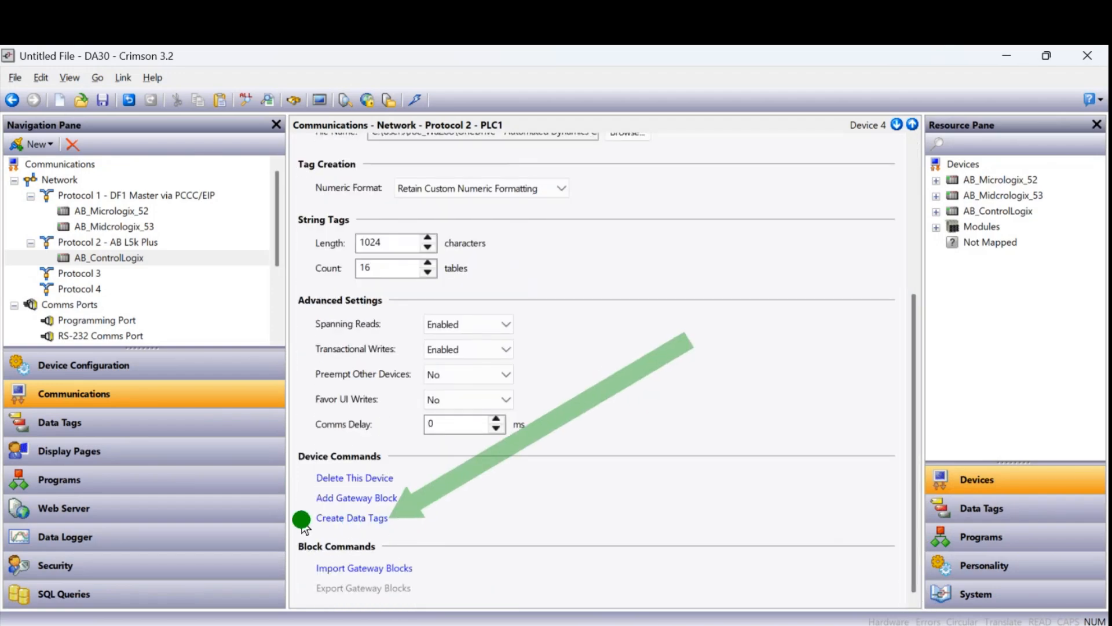
{"action": "left_click", "coordinate": [404, 568]}
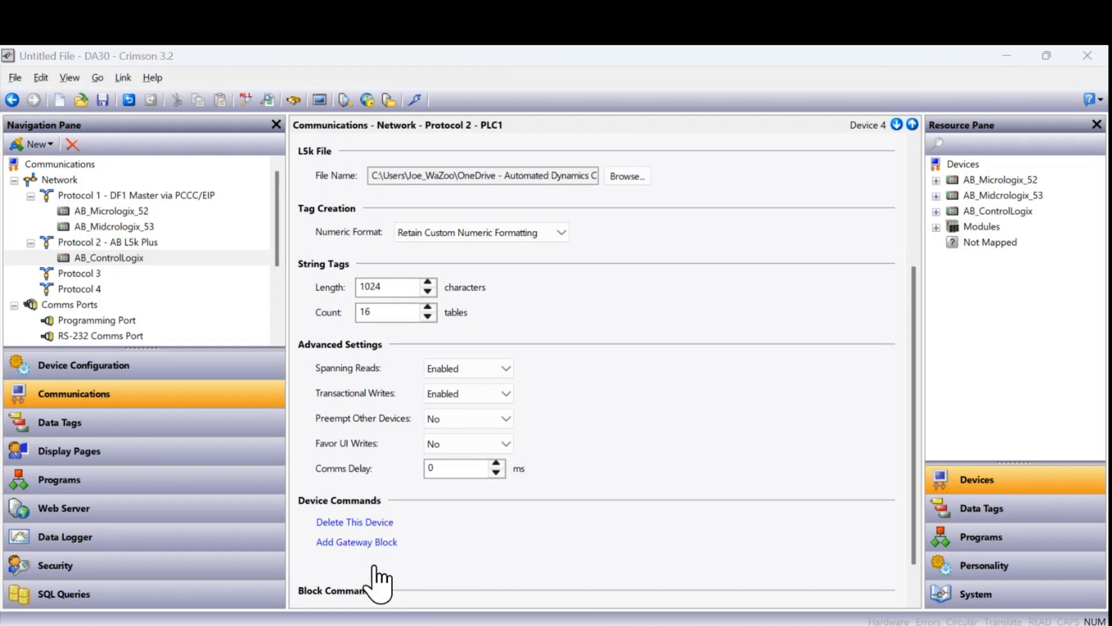
{"action": "left_click", "coordinate": [373, 565]}
{"action": "left_click", "coordinate": [328, 195]}
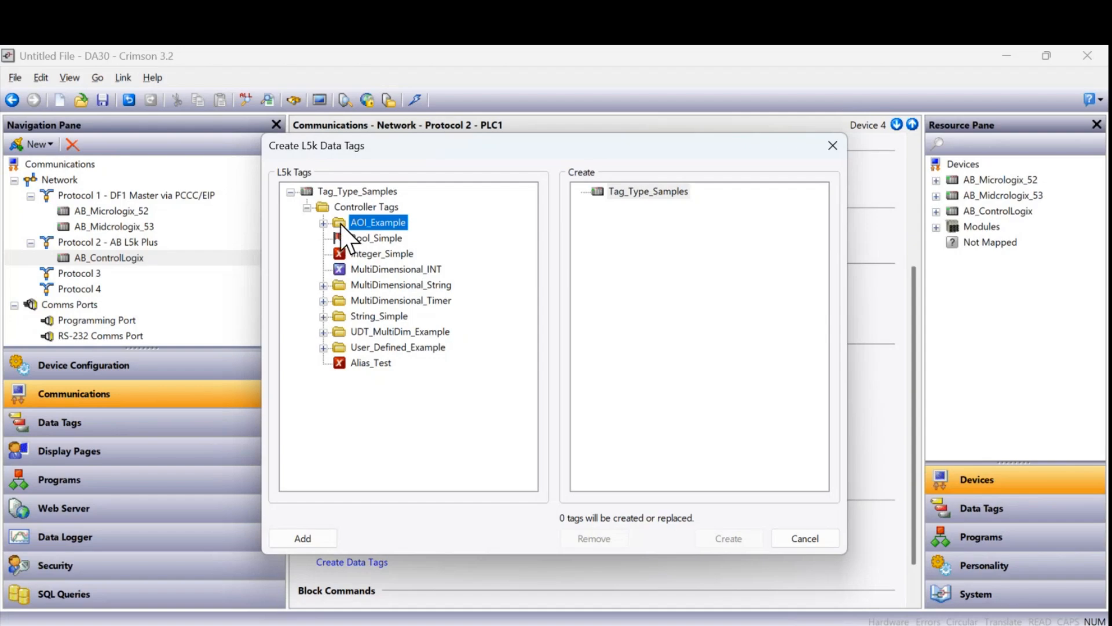
{"action": "left_click", "coordinate": [301, 536]}
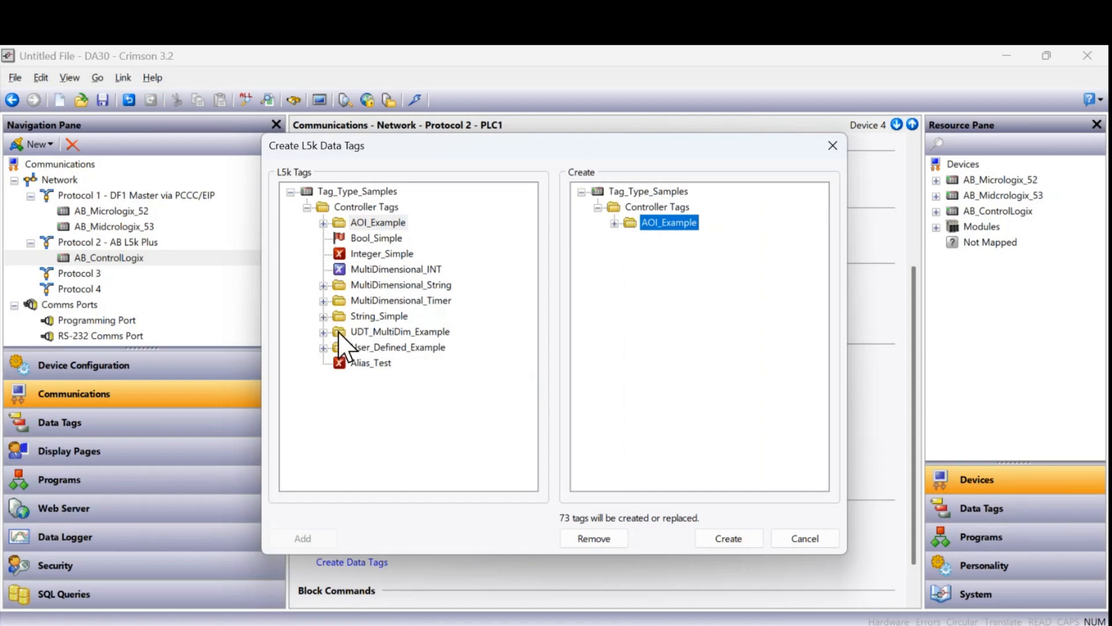
Expand UDT_MultiDim_Example and its [0,0,0] element, and add the whole UDT_MultiDim_Example folder to the tags for creation.
{"action": "left_click", "coordinate": [323, 332]}
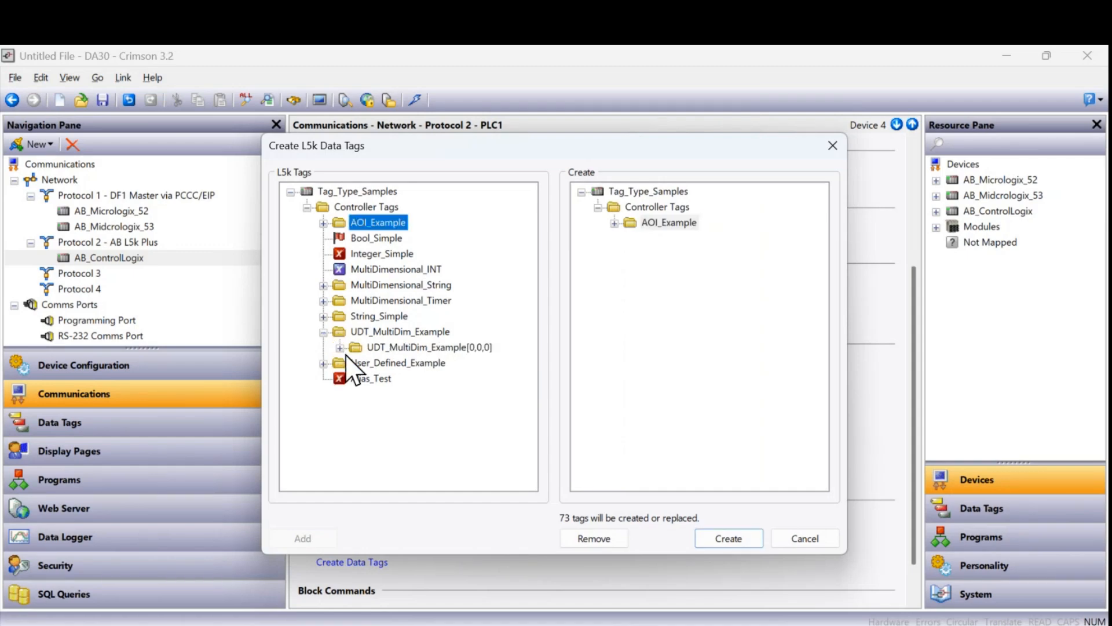
{"action": "double_click", "coordinate": [371, 348]}
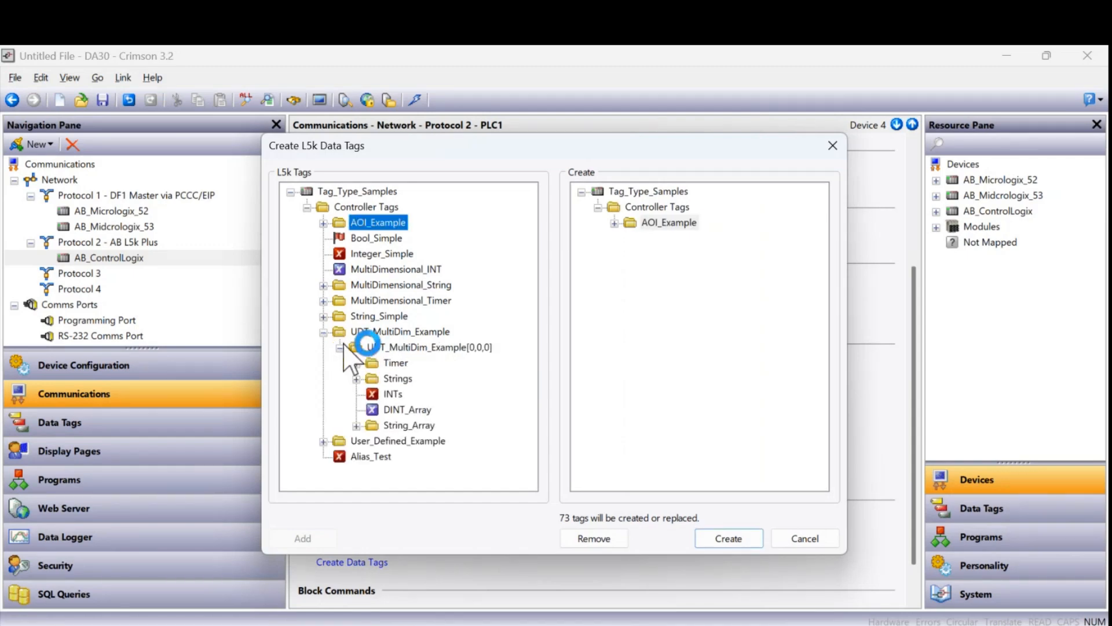
{"action": "left_click", "coordinate": [374, 332]}
{"action": "left_click", "coordinate": [299, 539]}
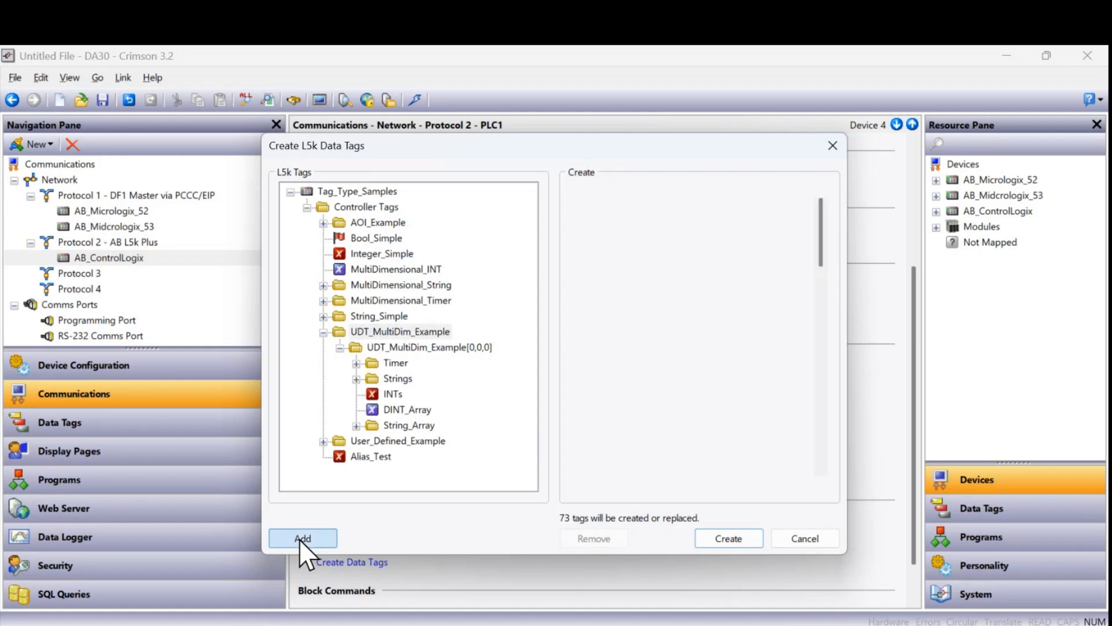
{"action": "left_click", "coordinate": [614, 191]}
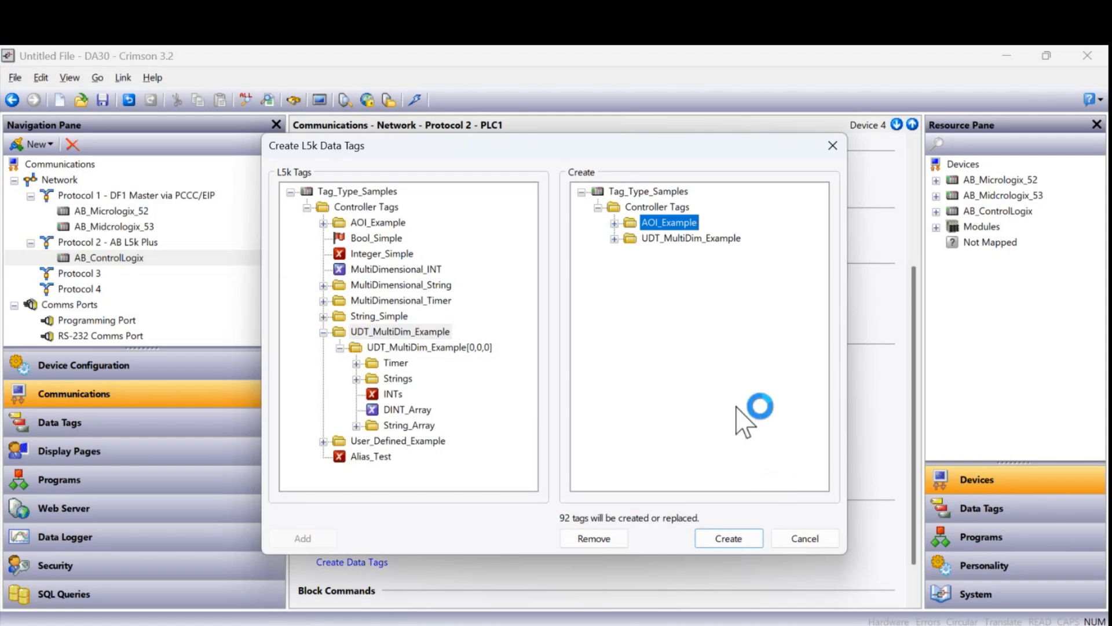
Create the data tags from the chosen L5k folders, accepting replacement of tags already in the Tag_Type_Samples folder.
{"action": "left_click", "coordinate": [731, 538]}
{"action": "left_click", "coordinate": [524, 353]}
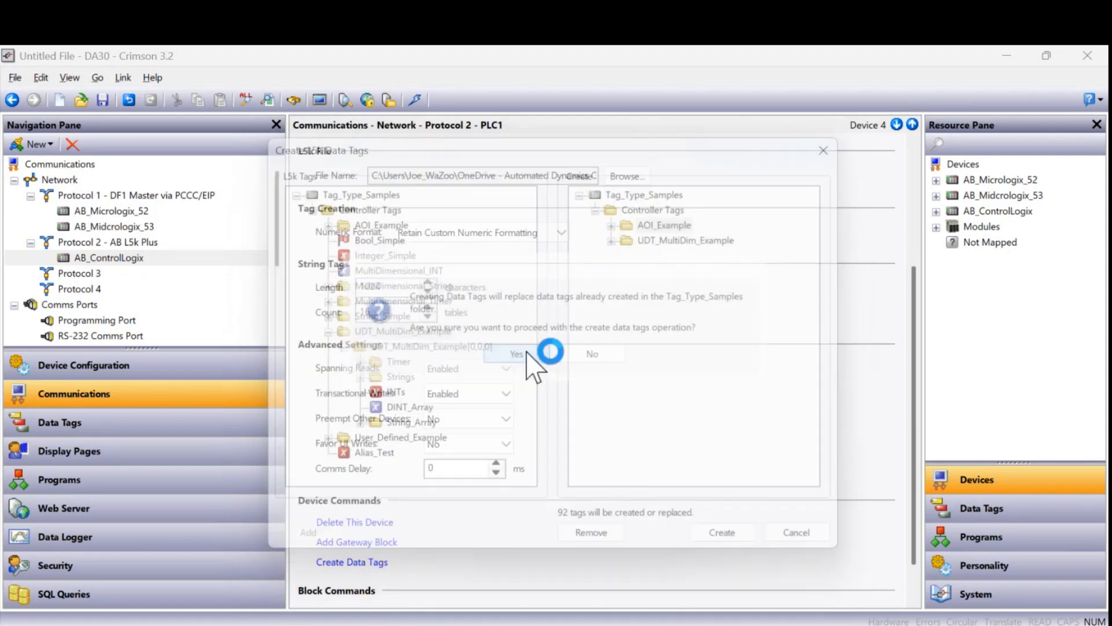
{"action": "left_click", "coordinate": [527, 349]}
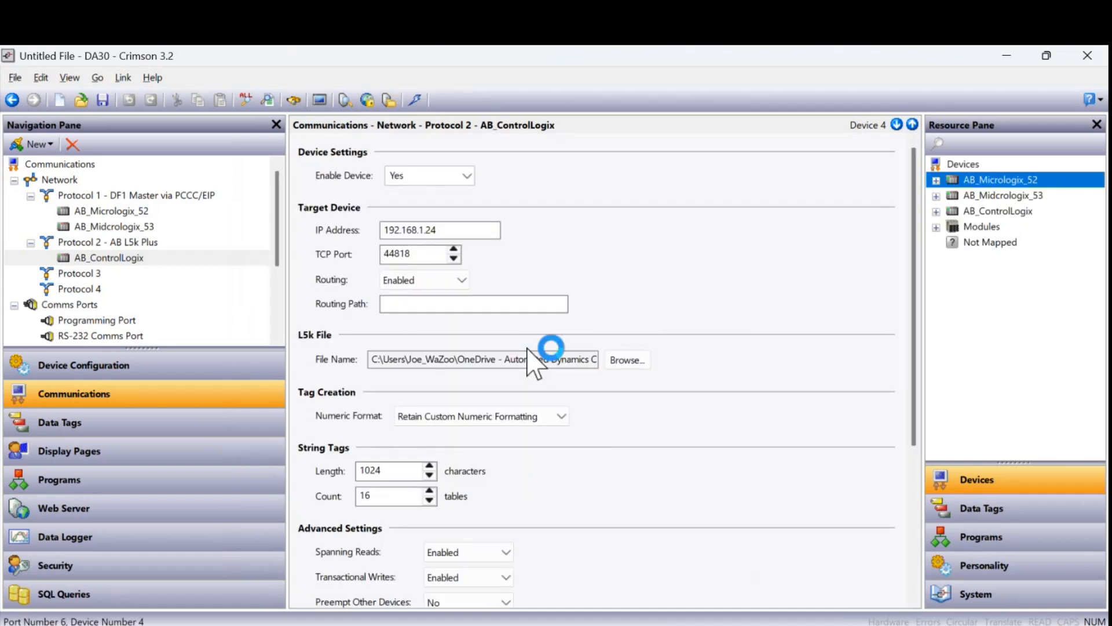
Examine the data tags created in the AOI_Example folder under AB_ControlLogix, Controller_Tags.
{"action": "left_click", "coordinate": [167, 443]}
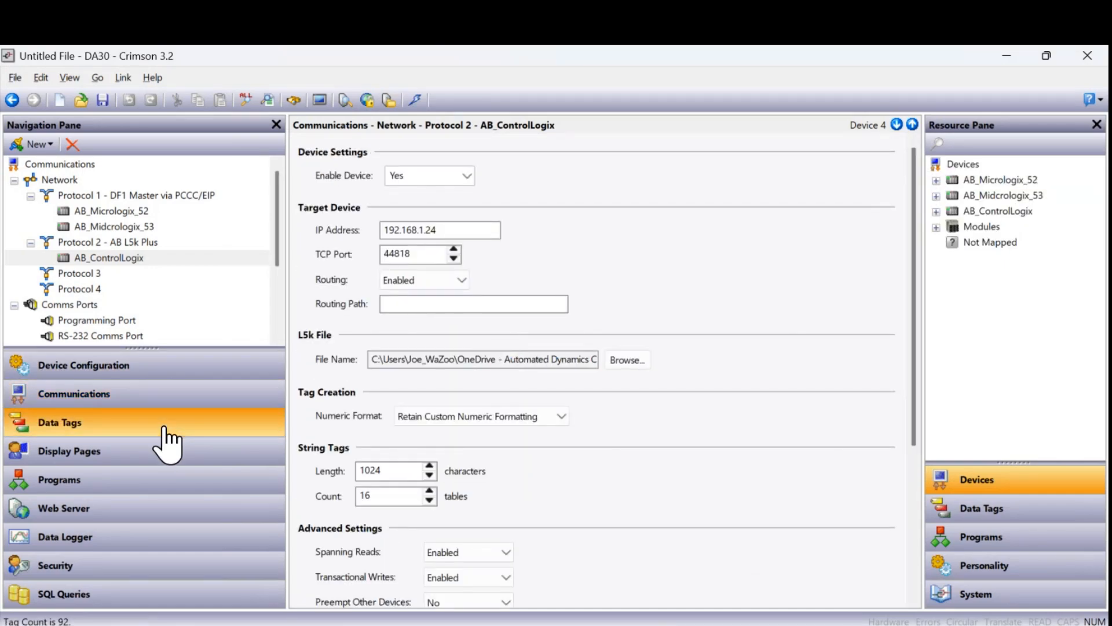
{"action": "left_click", "coordinate": [17, 181]}
{"action": "left_click", "coordinate": [30, 195]}
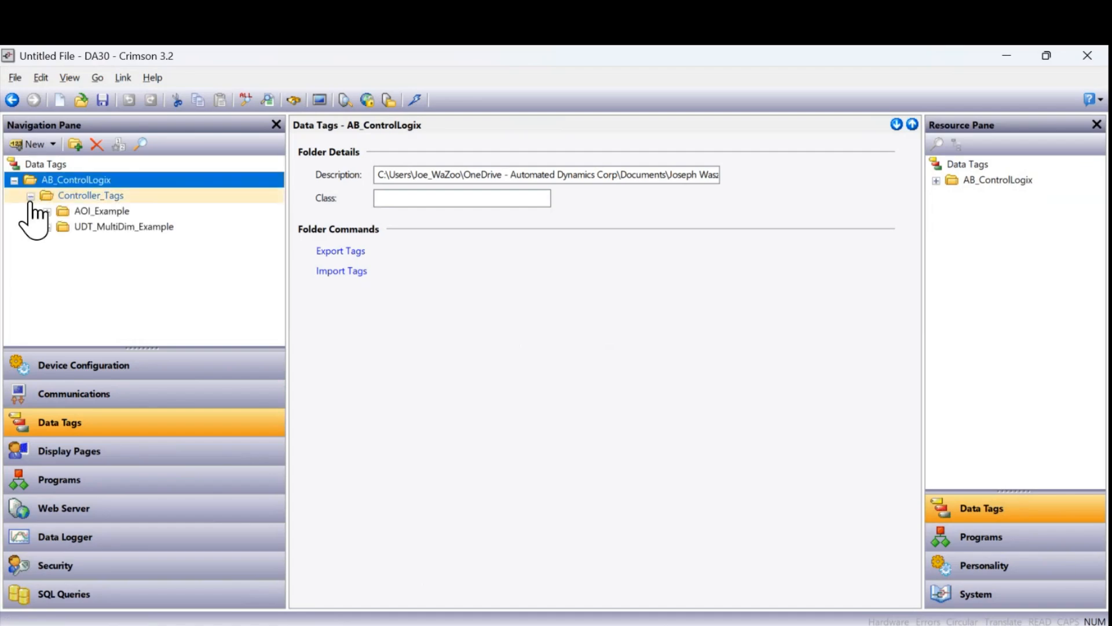
{"action": "left_click", "coordinate": [46, 212]}
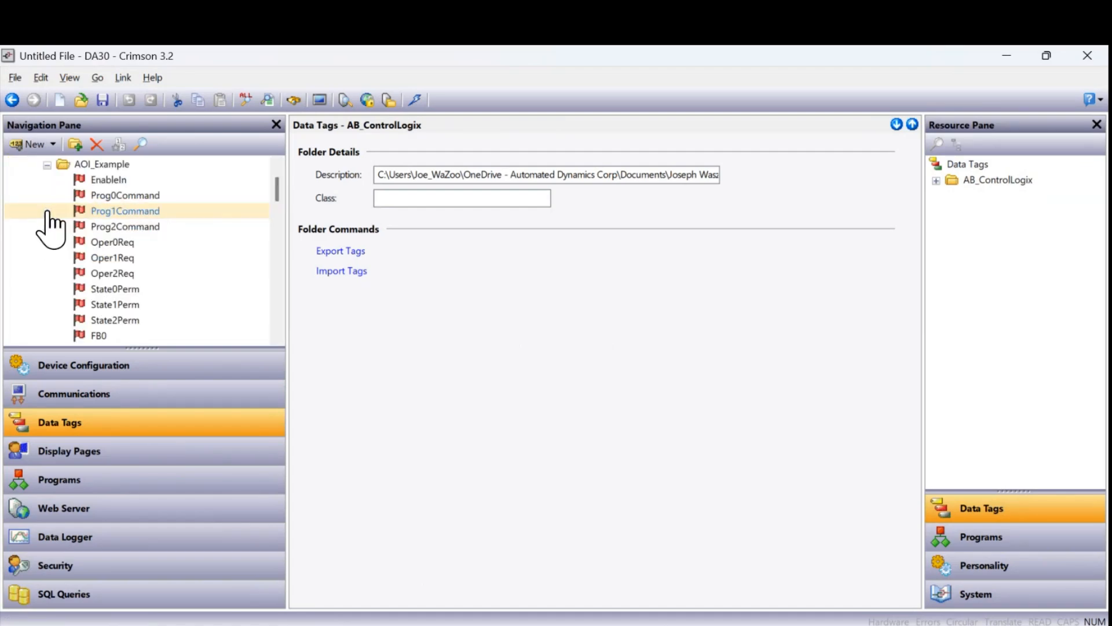
{"action": "scroll", "coordinate": [124, 248], "scroll_direction": "down", "scroll_amount": 4}
{"action": "scroll", "coordinate": [121, 255], "scroll_direction": "up", "scroll_amount": 6}
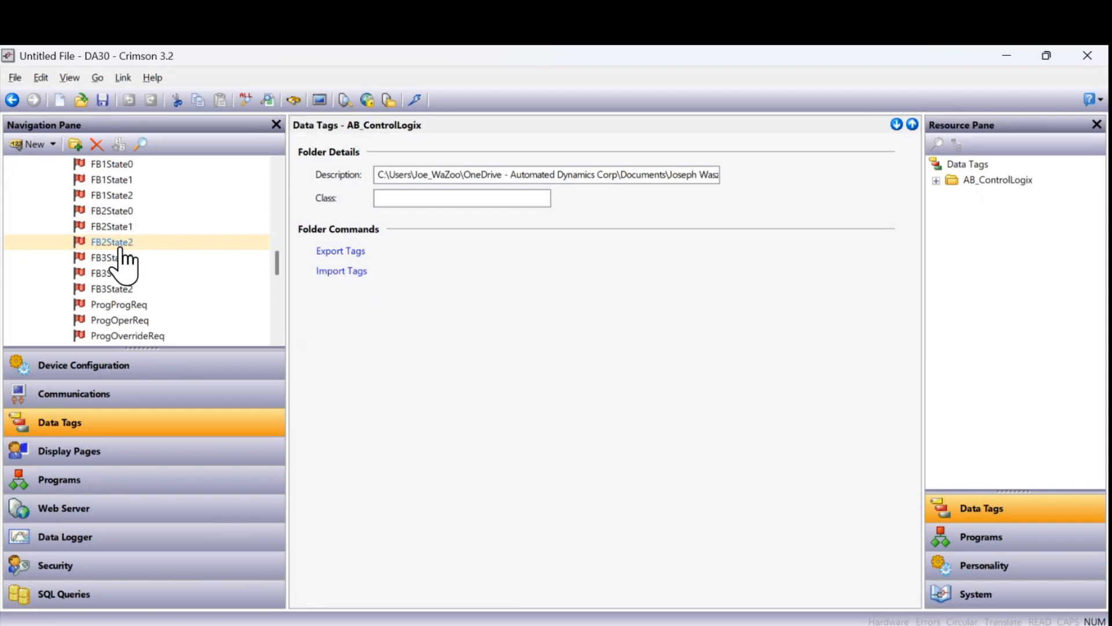
{"action": "left_click", "coordinate": [47, 211]}
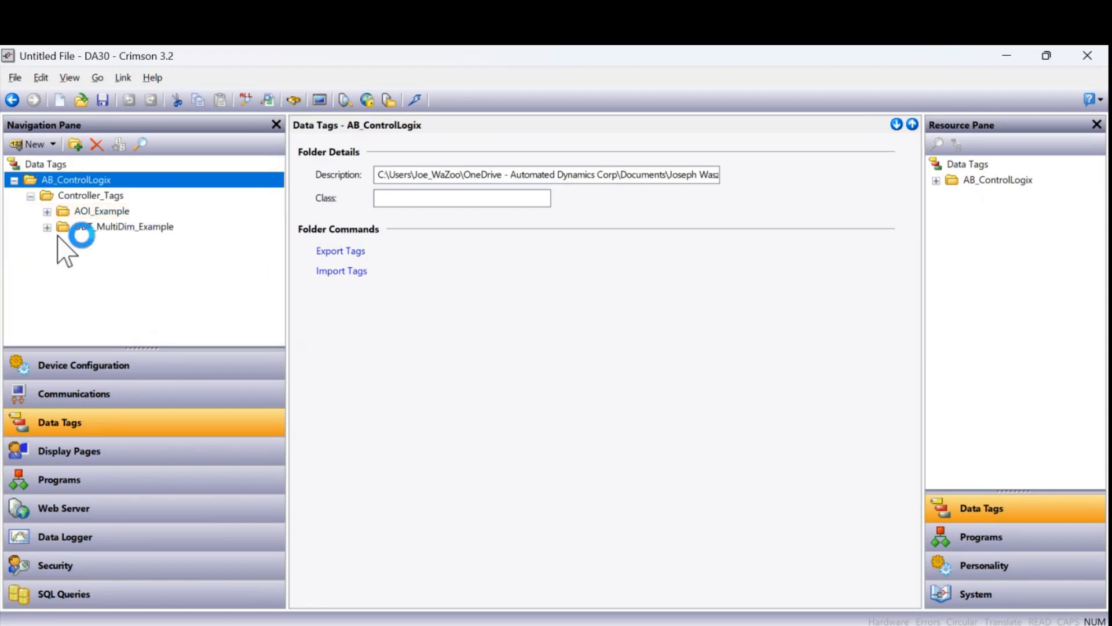
Examine the UDT_MultiDim_Example data tags, including the Timer, Strings and String_Array folders, and collapse the AB_ControlLogix tree.
{"action": "left_click", "coordinate": [47, 226]}
{"action": "left_click", "coordinate": [63, 242]}
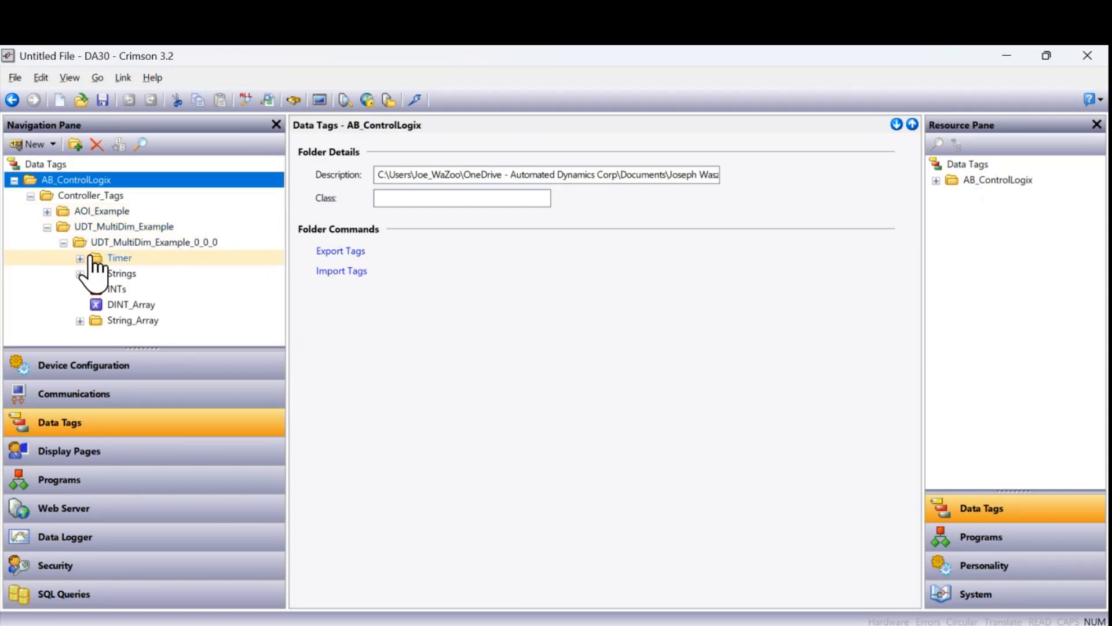
{"action": "left_click", "coordinate": [80, 258]}
{"action": "scroll", "coordinate": [137, 303], "scroll_direction": "down", "scroll_amount": 2}
{"action": "left_click", "coordinate": [79, 289]}
{"action": "scroll", "coordinate": [191, 304], "scroll_direction": "down", "scroll_amount": 1}
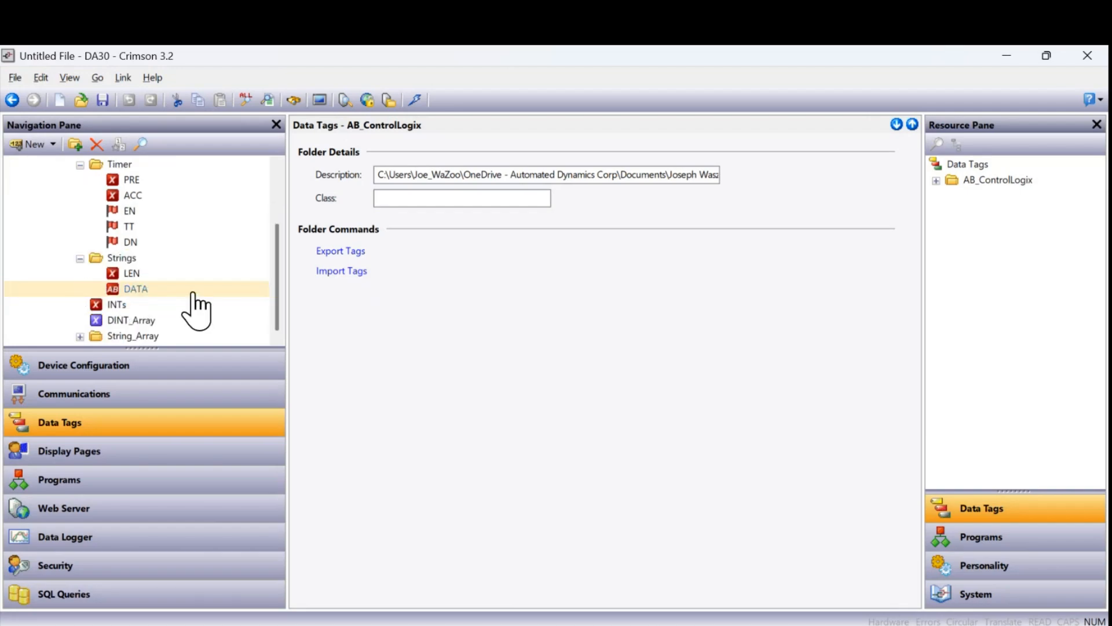
{"action": "left_click", "coordinate": [80, 336]}
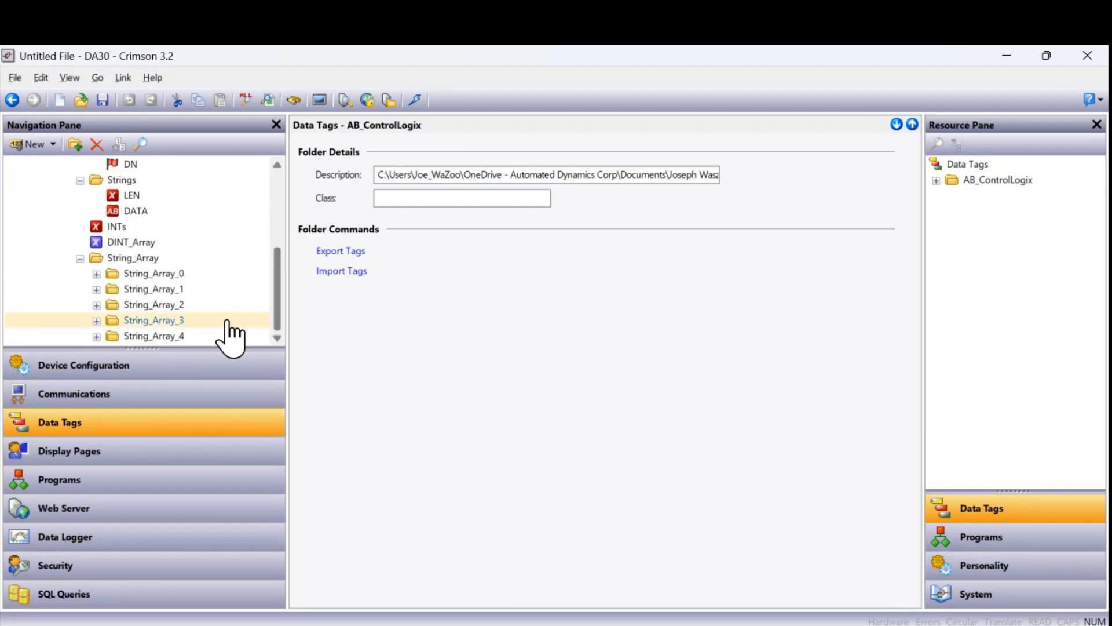
{"action": "left_click", "coordinate": [97, 274]}
{"action": "scroll", "coordinate": [194, 318], "scroll_direction": "up", "scroll_amount": 4}
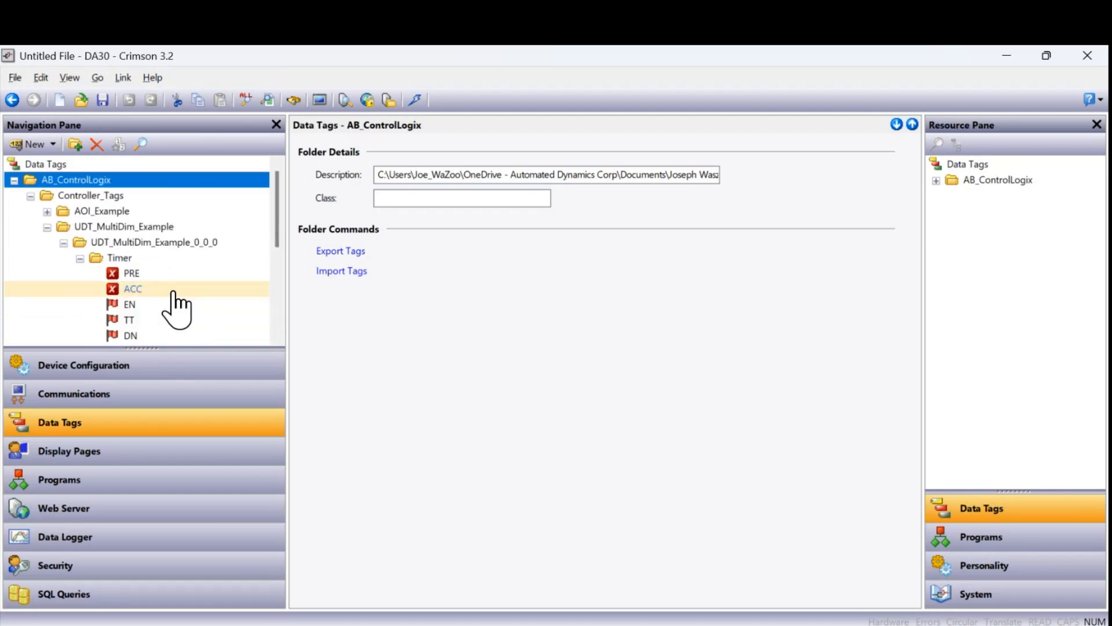
{"action": "left_click", "coordinate": [31, 196]}
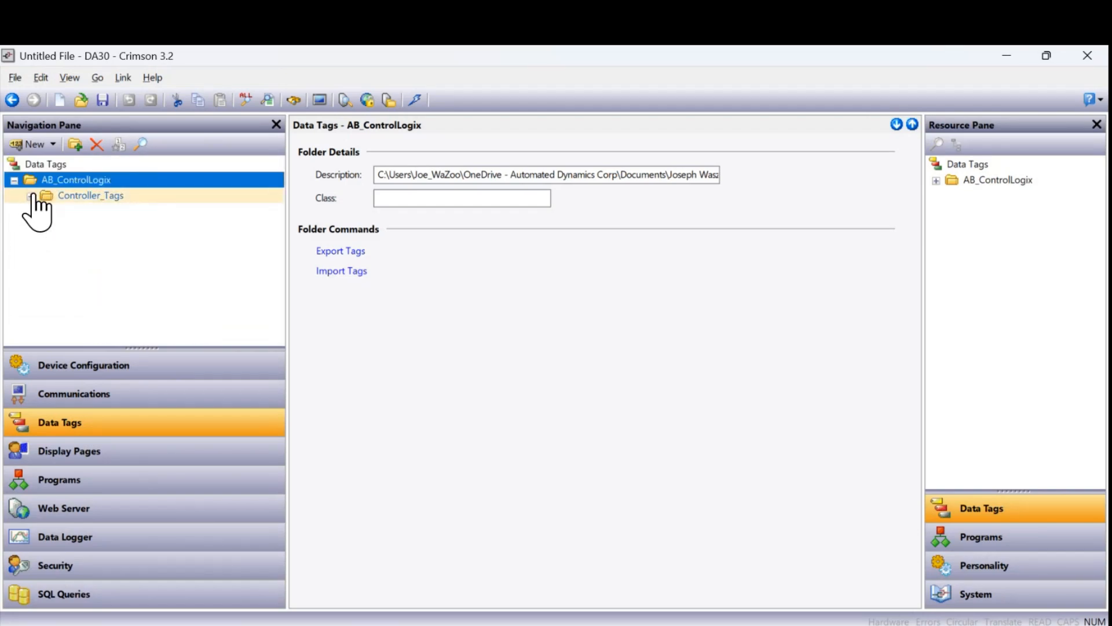
{"action": "left_click", "coordinate": [14, 180]}
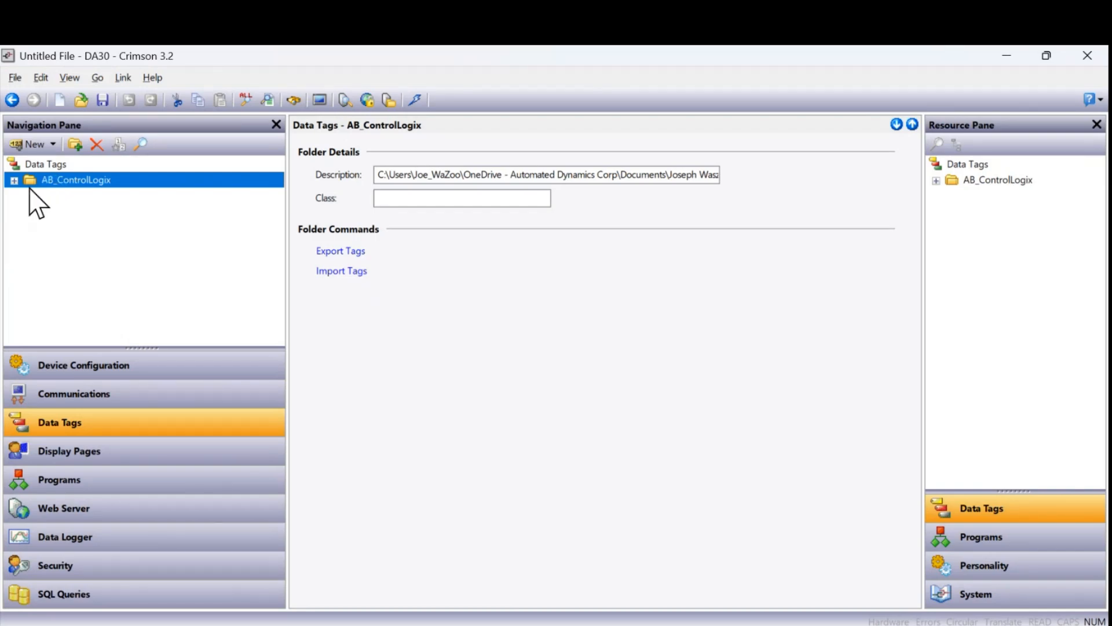
Create a data tag folder named AB_MicrologixTags at the Data Tags root and add a numeric tag to it.
{"action": "left_click", "coordinate": [45, 165]}
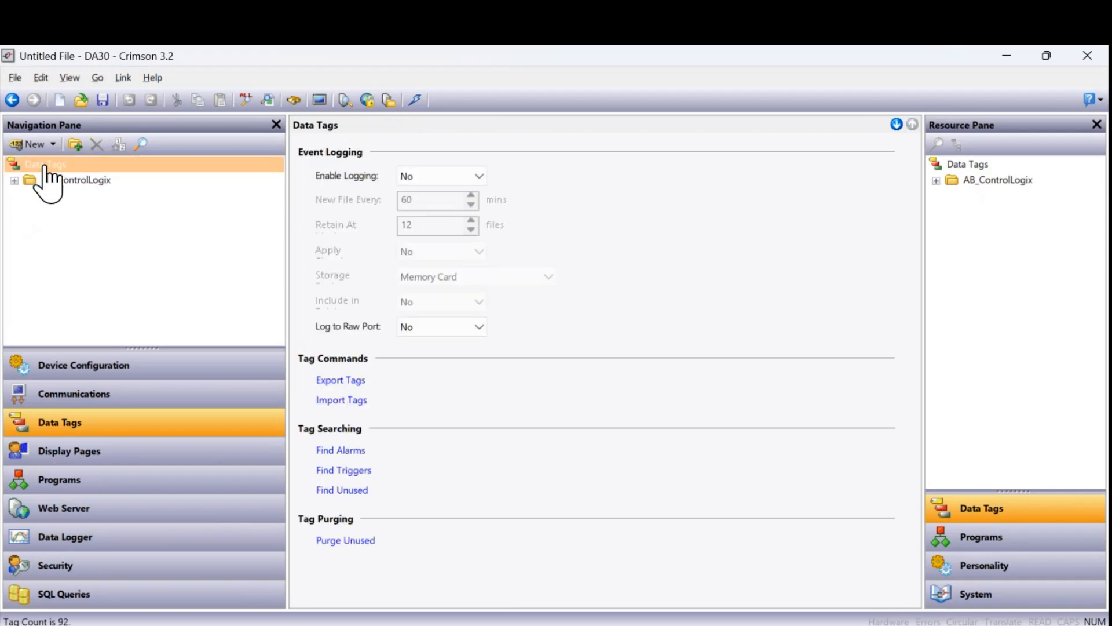
{"action": "left_click", "coordinate": [75, 145]}
{"action": "type", "text": "AB_M"}
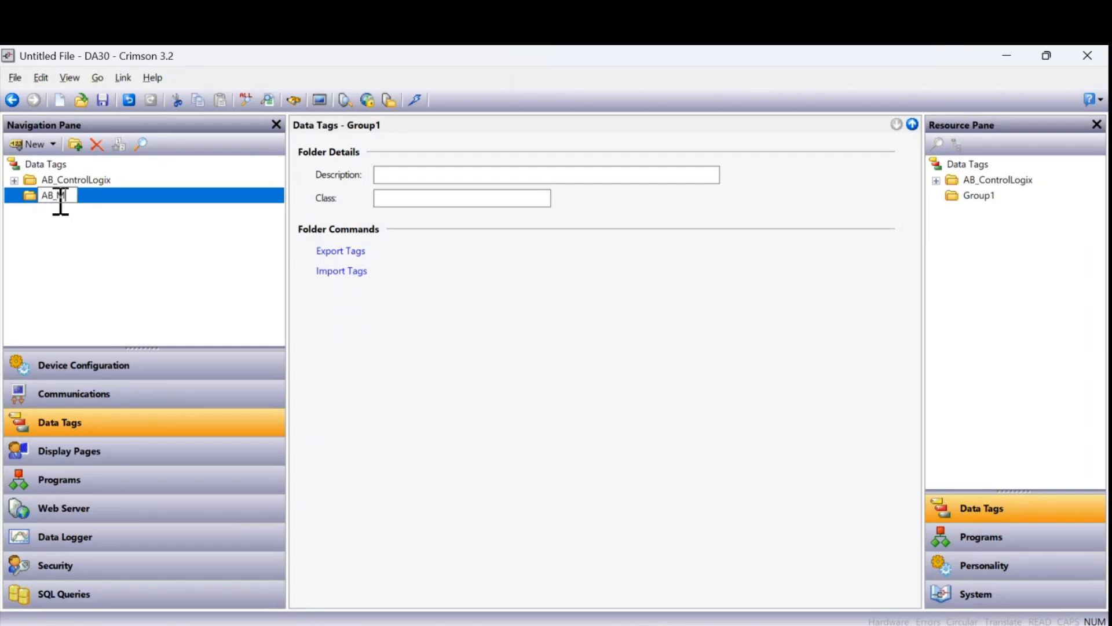
{"action": "type", "text": "icrologixTasgs"}
{"action": "key", "text": "Return"}
{"action": "left_click", "coordinate": [25, 144]}
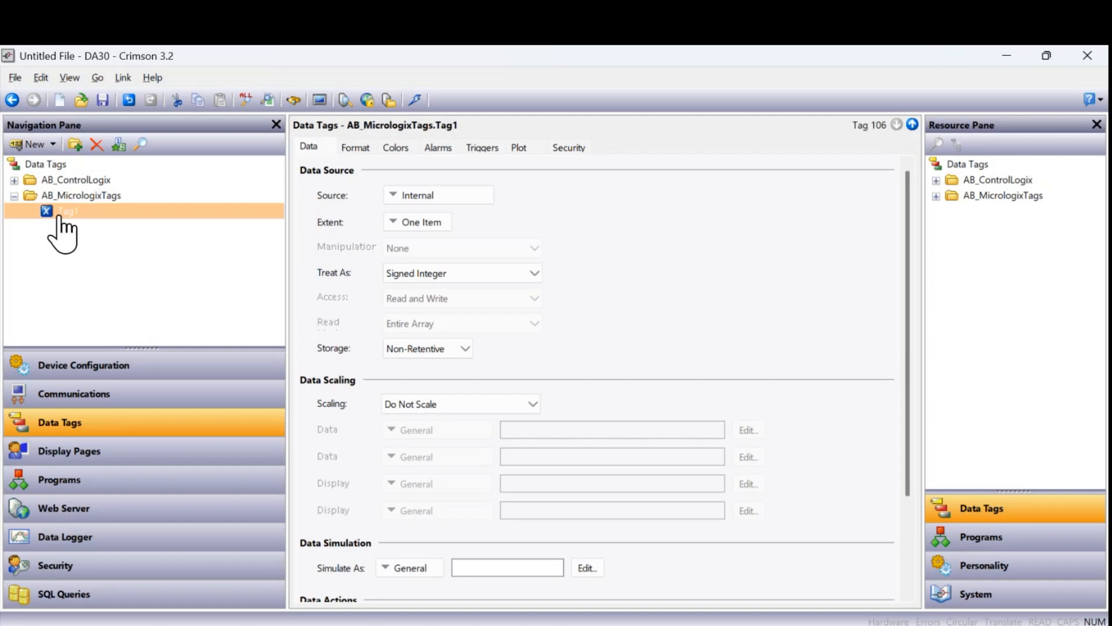
{"action": "left_click", "coordinate": [41, 149]}
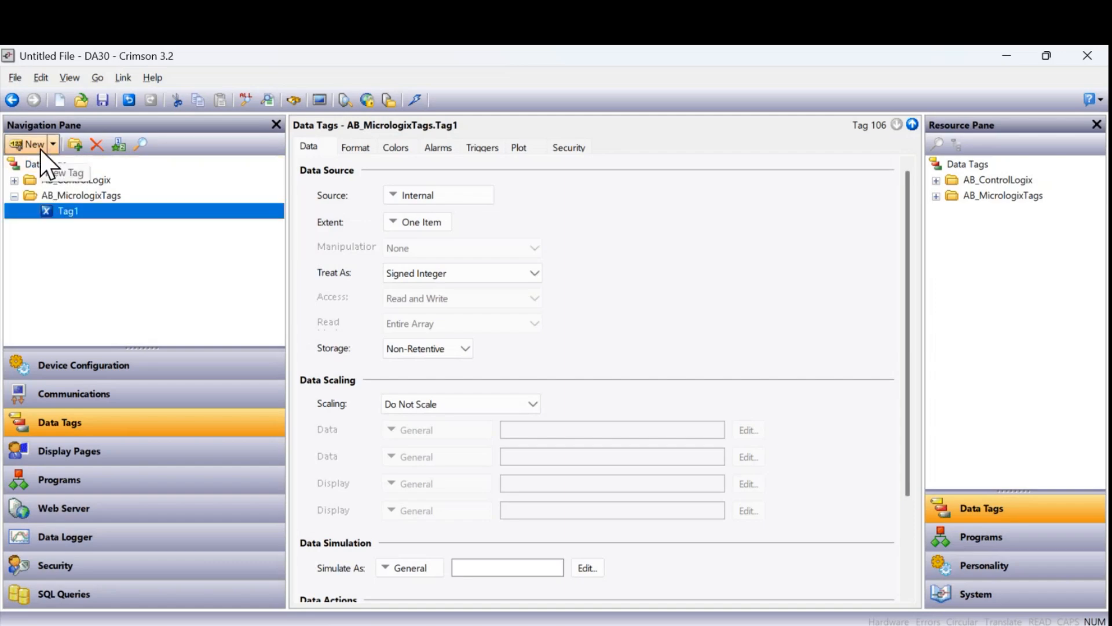
Check which tag types can be created in the AB_MicrologixTags folder, without adding another tag.
{"action": "left_click", "coordinate": [61, 197]}
{"action": "right_click", "coordinate": [61, 198]}
{"action": "left_click", "coordinate": [129, 226]}
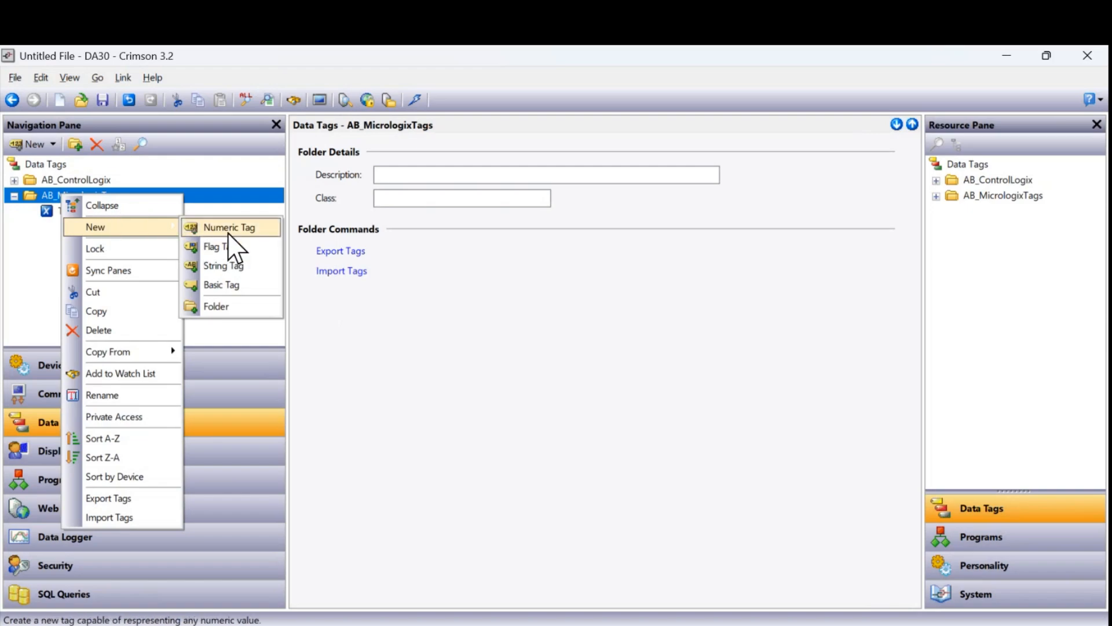
{"action": "left_click", "coordinate": [252, 231]}
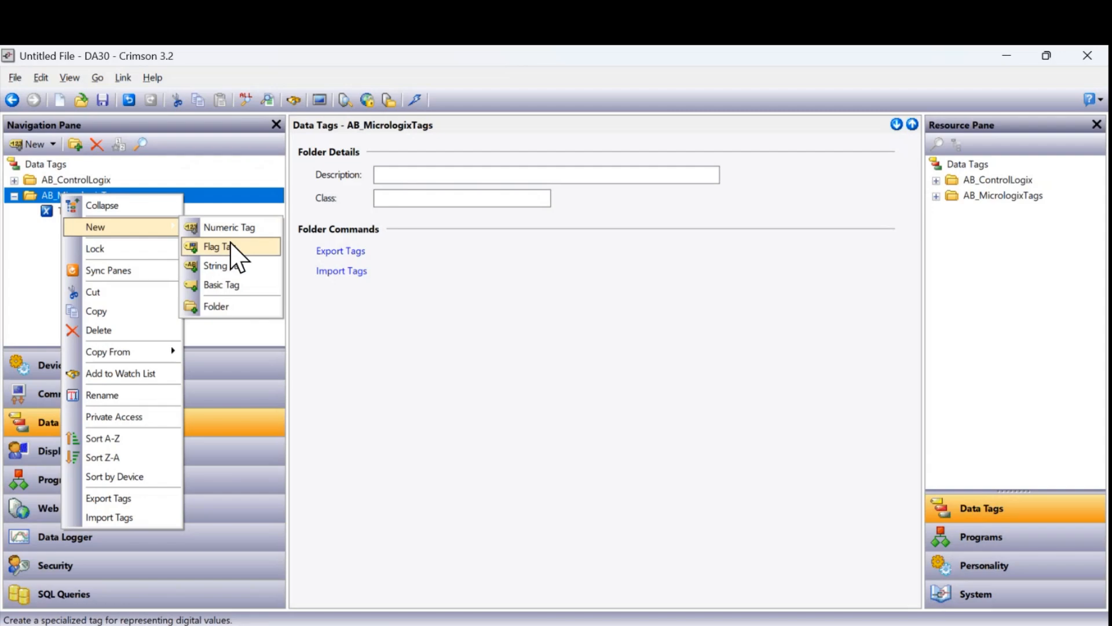
{"action": "left_click", "coordinate": [258, 262]}
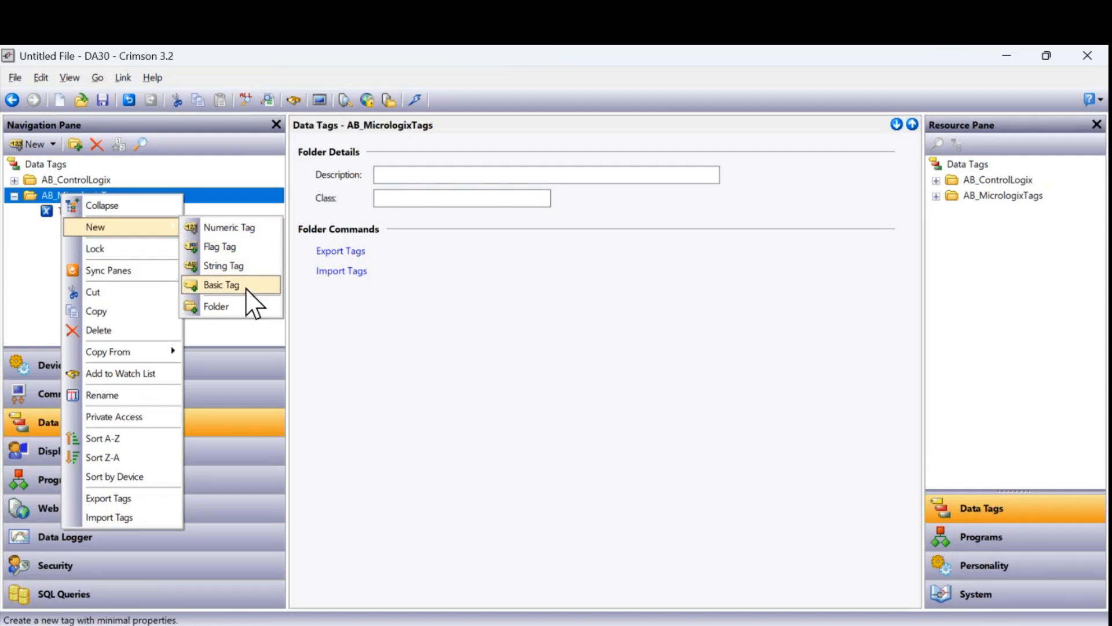
{"action": "left_click", "coordinate": [45, 272]}
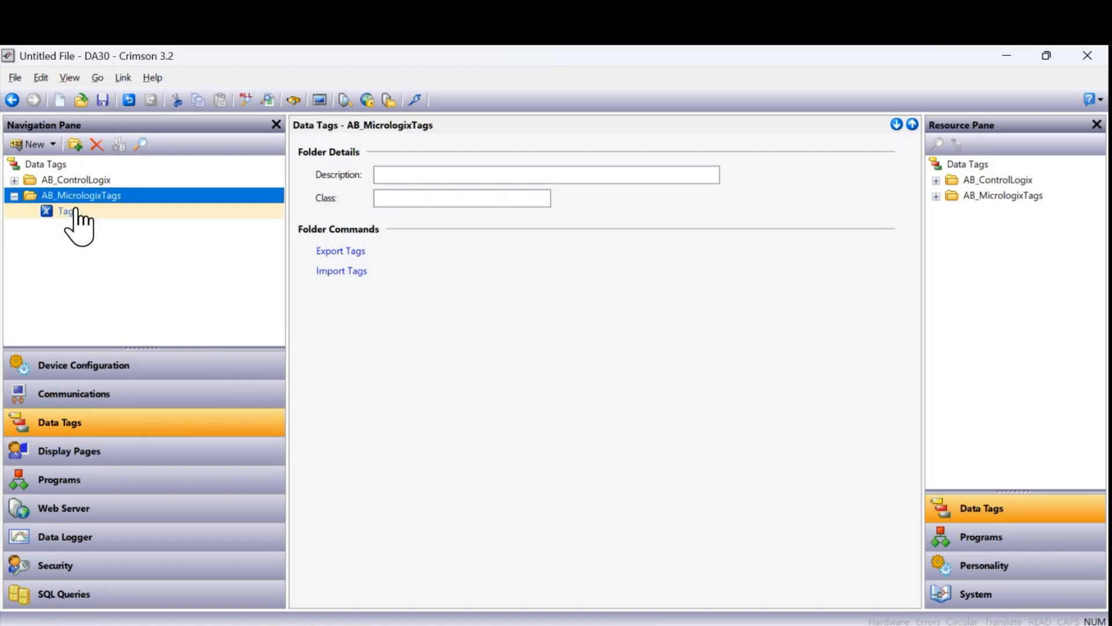
Open Tag1 in the AB_MicrologixTags folder and examine its data properties, especially the data source.
{"action": "left_click", "coordinate": [69, 215]}
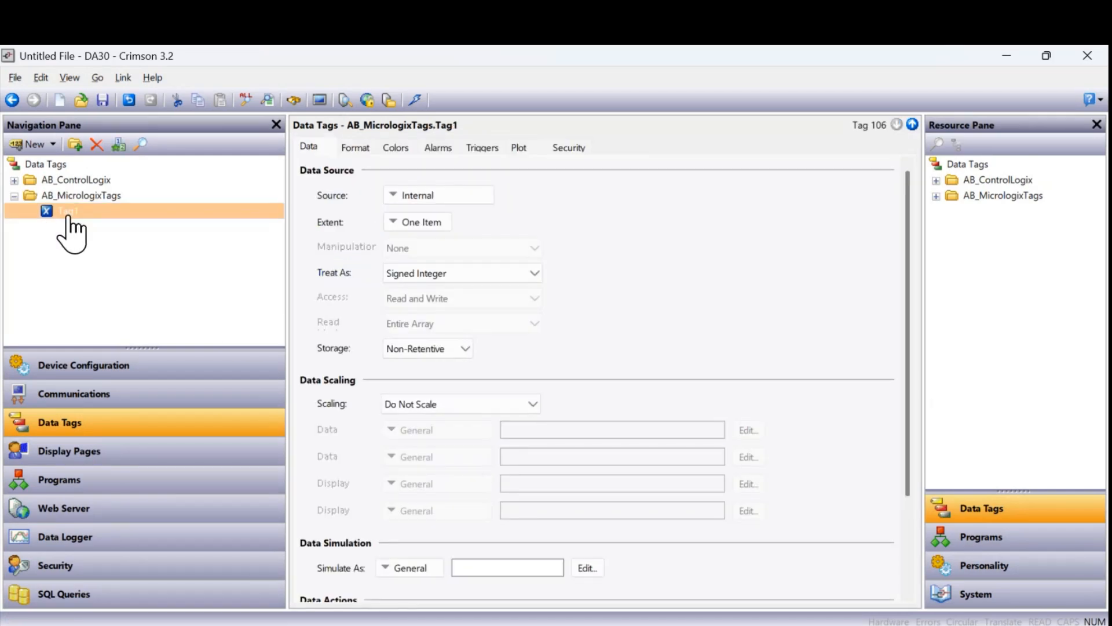
{"action": "left_click_drag", "start_coordinate": [119, 301], "coordinate": [55, 224]}
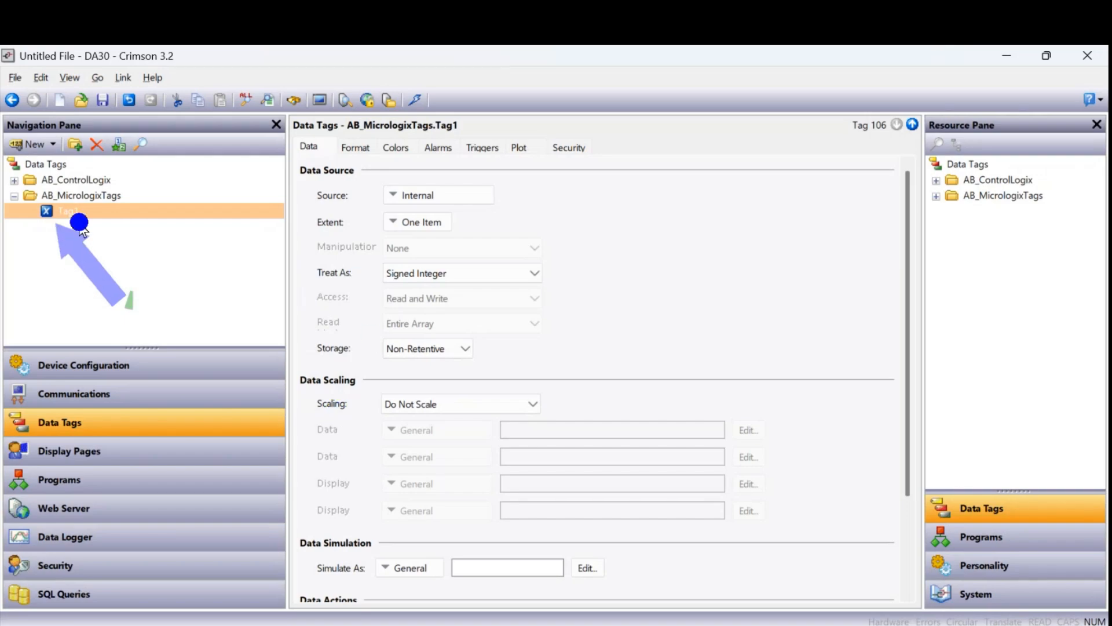
{"action": "left_click_drag", "start_coordinate": [98, 212], "coordinate": [293, 118]}
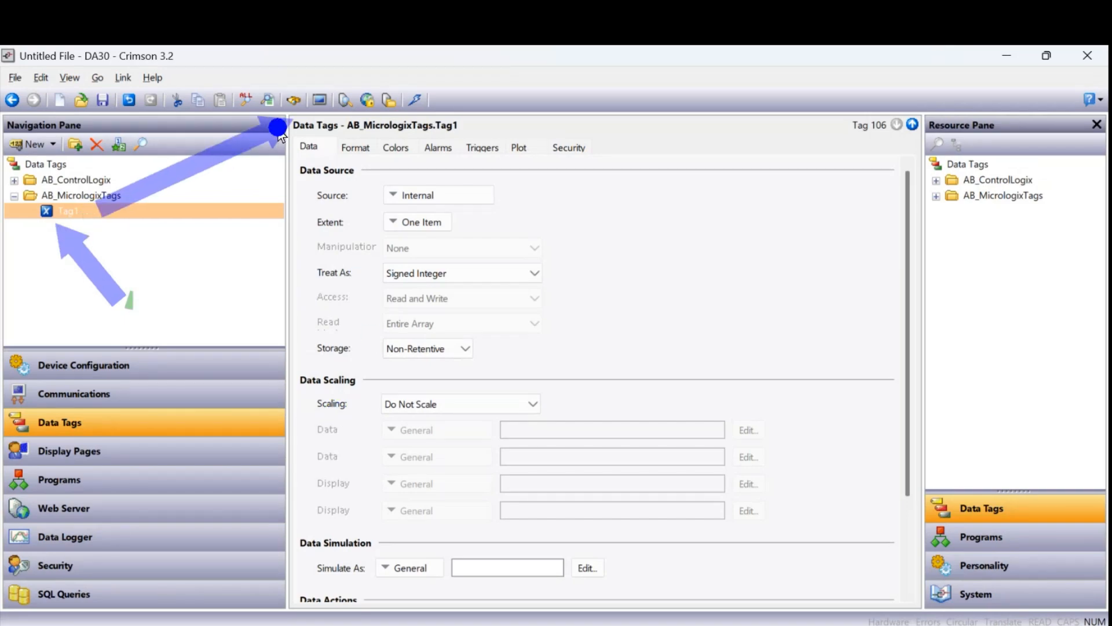
{"action": "mouse_move", "coordinate": [121, 201]}
{"action": "left_mouse_down"}
{"action": "mouse_move", "coordinate": [157, 284]}
{"action": "mouse_move", "coordinate": [291, 486]}
{"action": "left_mouse_up"}
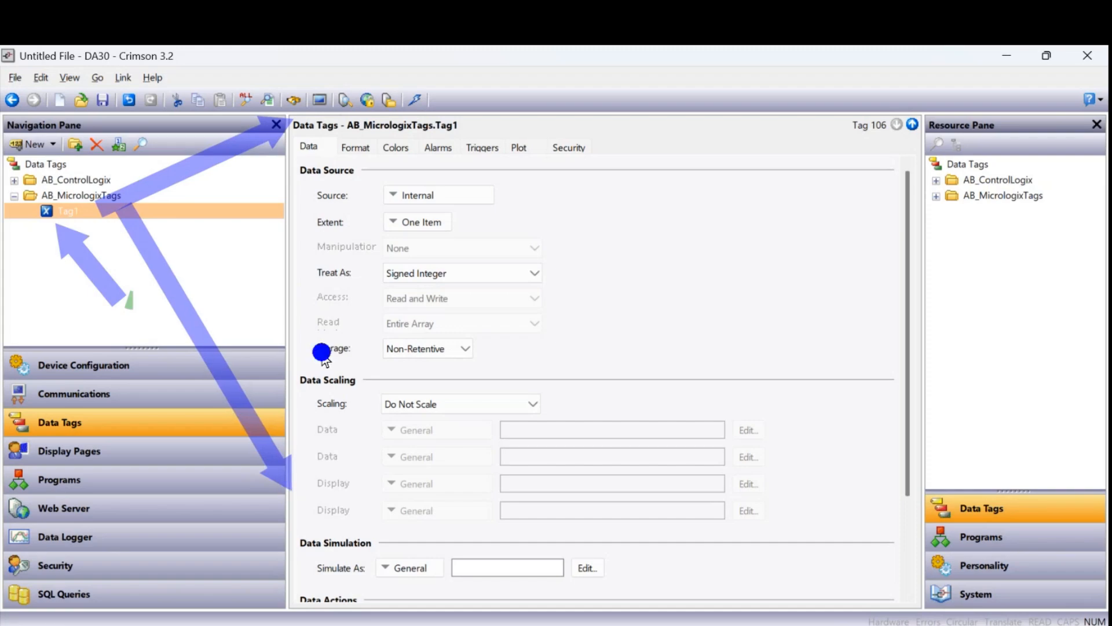
{"action": "mouse_move", "coordinate": [280, 111]}
{"action": "left_mouse_down"}
{"action": "mouse_move", "coordinate": [663, 591]}
{"action": "mouse_move", "coordinate": [750, 615]}
{"action": "left_mouse_up"}
{"action": "mouse_move", "coordinate": [468, 153]}
{"action": "left_mouse_down"}
{"action": "mouse_move", "coordinate": [493, 379]}
{"action": "mouse_move", "coordinate": [456, 576]}
{"action": "left_mouse_up"}
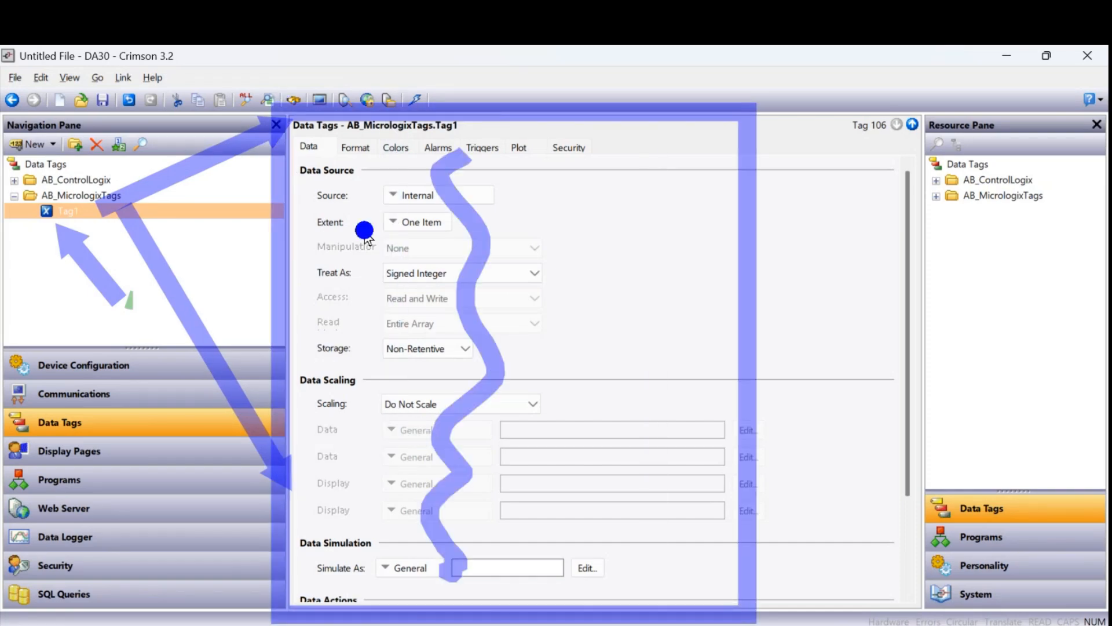
{"action": "mouse_move", "coordinate": [351, 172]}
{"action": "left_mouse_down"}
{"action": "mouse_move", "coordinate": [393, 201]}
{"action": "mouse_move", "coordinate": [484, 198]}
{"action": "mouse_move", "coordinate": [383, 196]}
{"action": "left_mouse_up"}
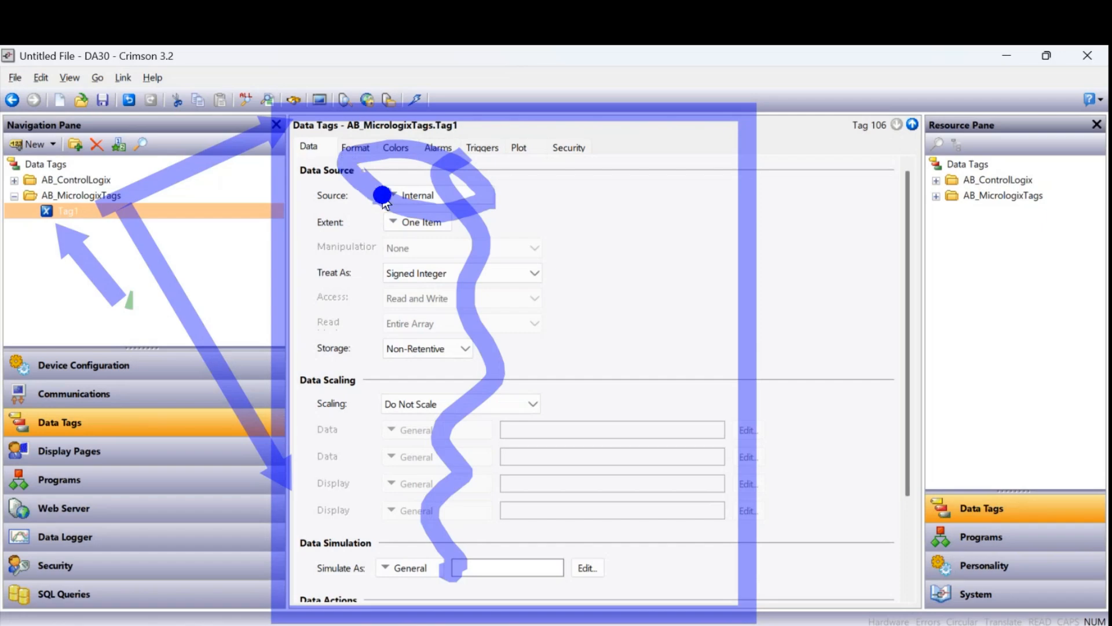
Source Tag1 in AB_MicrologixTags from the AB_Micrologix_52 device, using the Integers address N007:0000.
{"action": "key", "text": "Escape"}
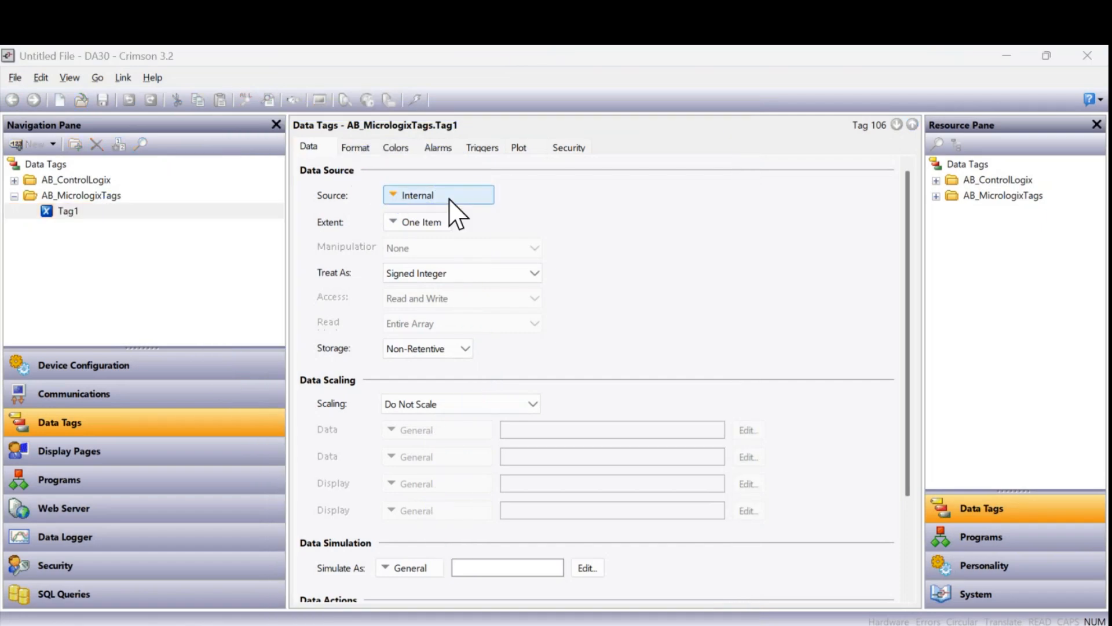
{"action": "left_click", "coordinate": [450, 197]}
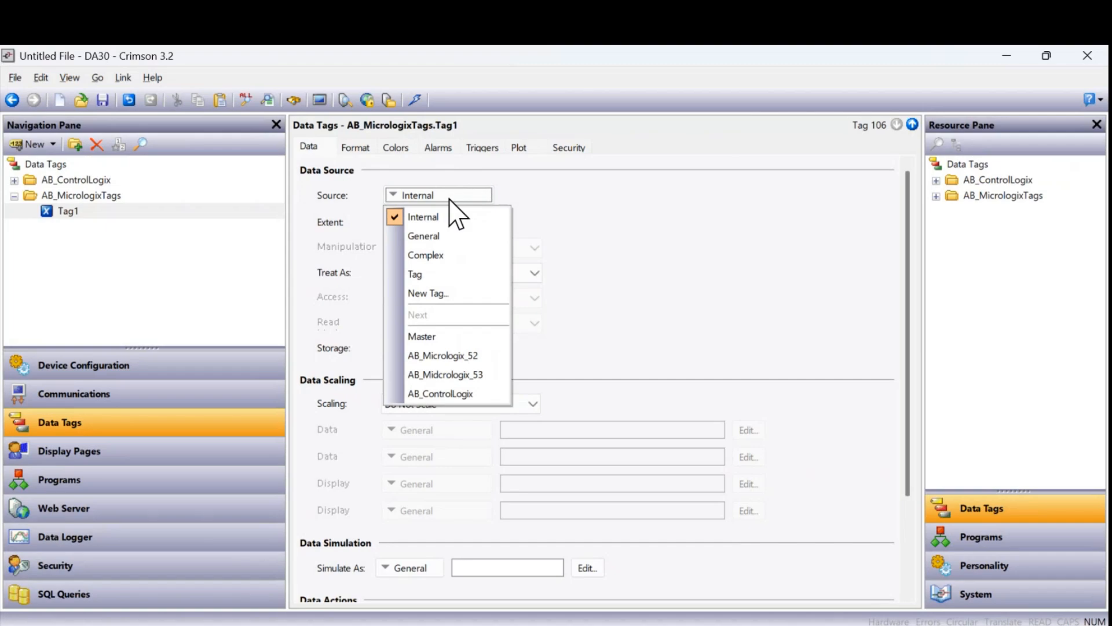
{"action": "left_click", "coordinate": [484, 366]}
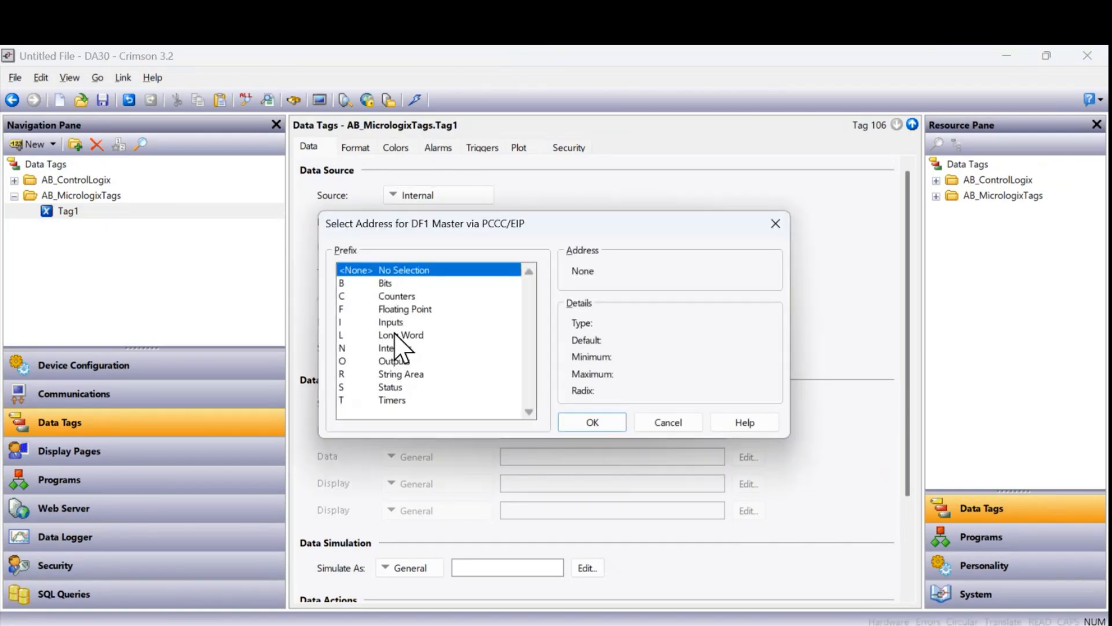
{"action": "left_click", "coordinate": [405, 348]}
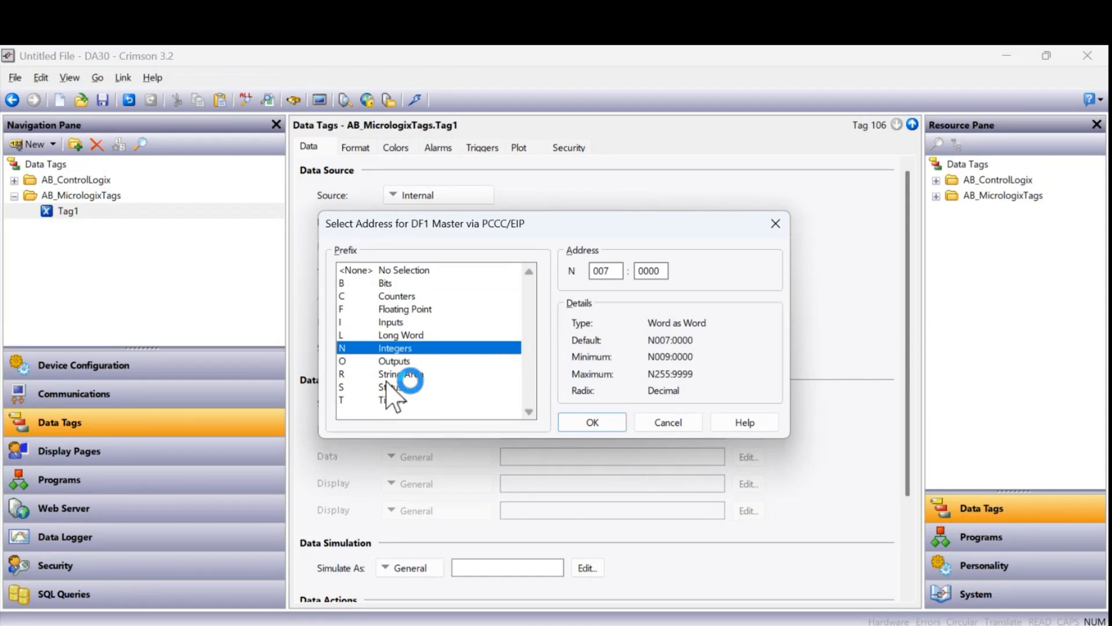
{"action": "left_click", "coordinate": [391, 376]}
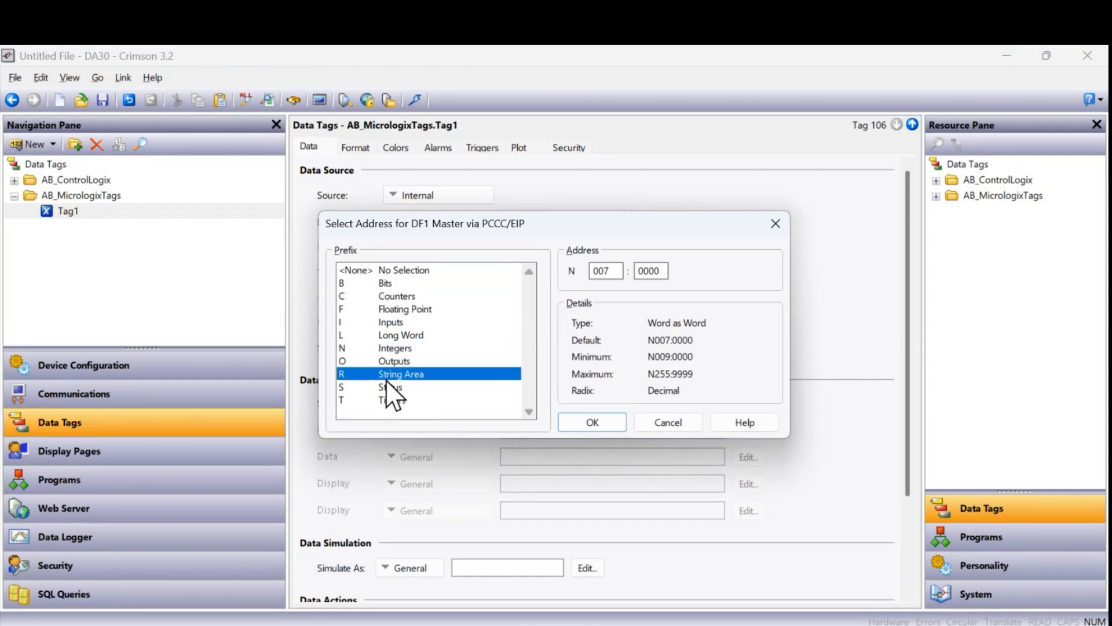
{"action": "left_click", "coordinate": [398, 310]}
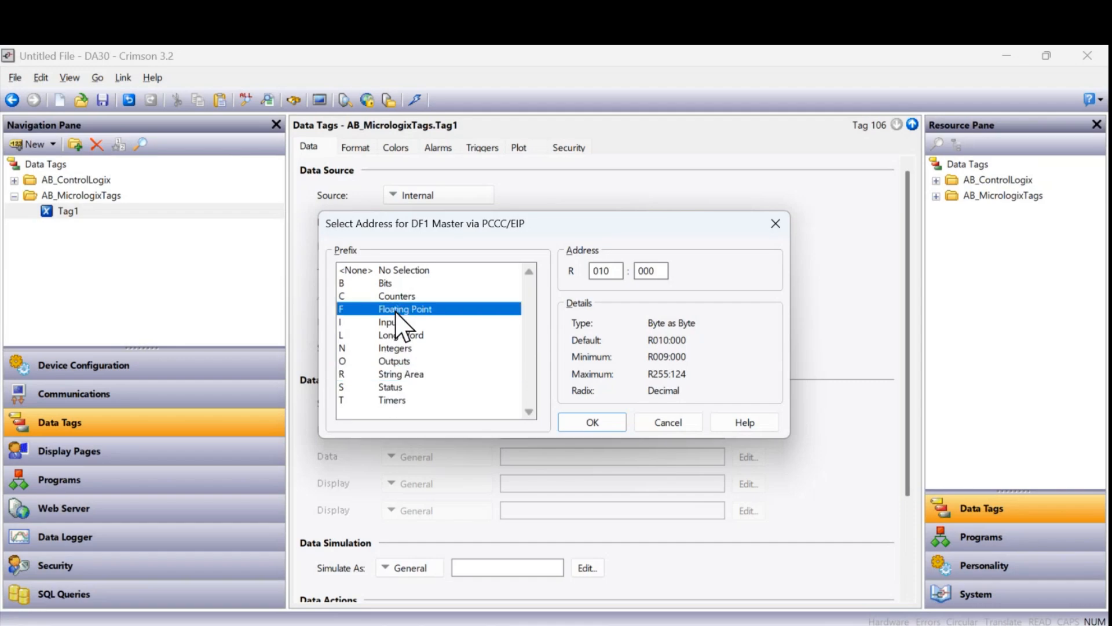
{"action": "left_click", "coordinate": [400, 349]}
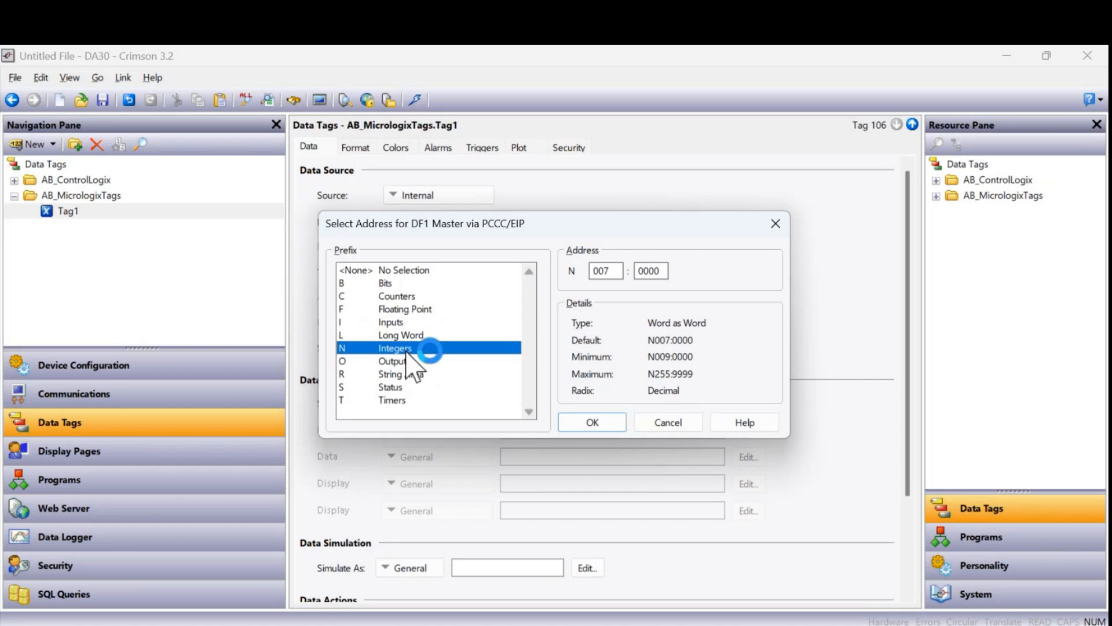
{"action": "left_click", "coordinate": [592, 422]}
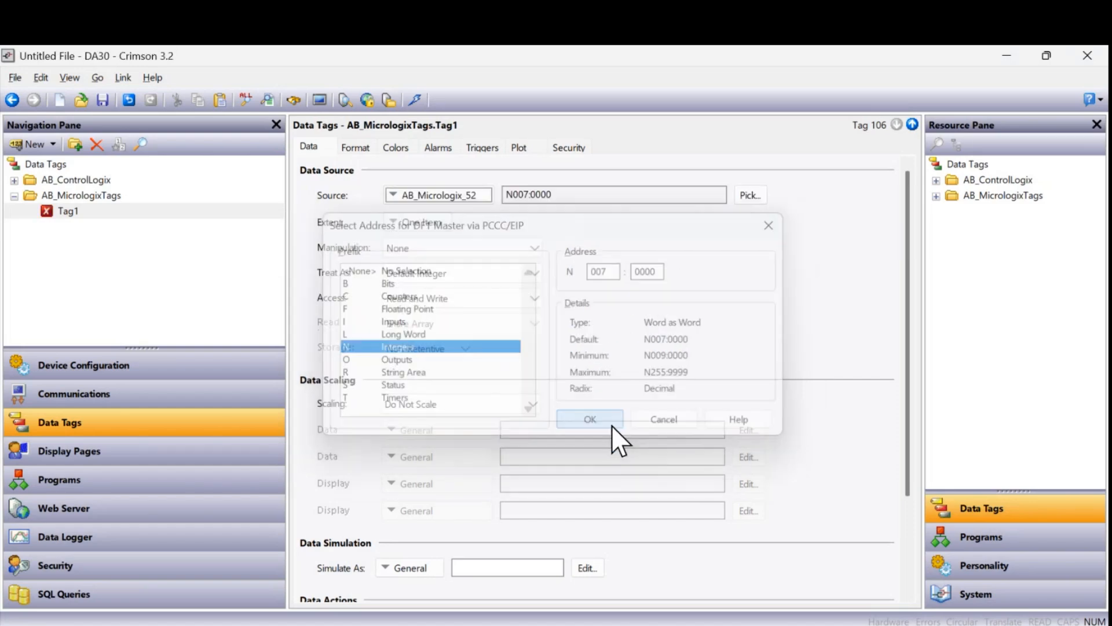
Rename Tag1 in the AB_MicrologixTags folder as N7_0.
{"action": "left_click", "coordinate": [62, 213]}
{"action": "left_click", "coordinate": [64, 213]}
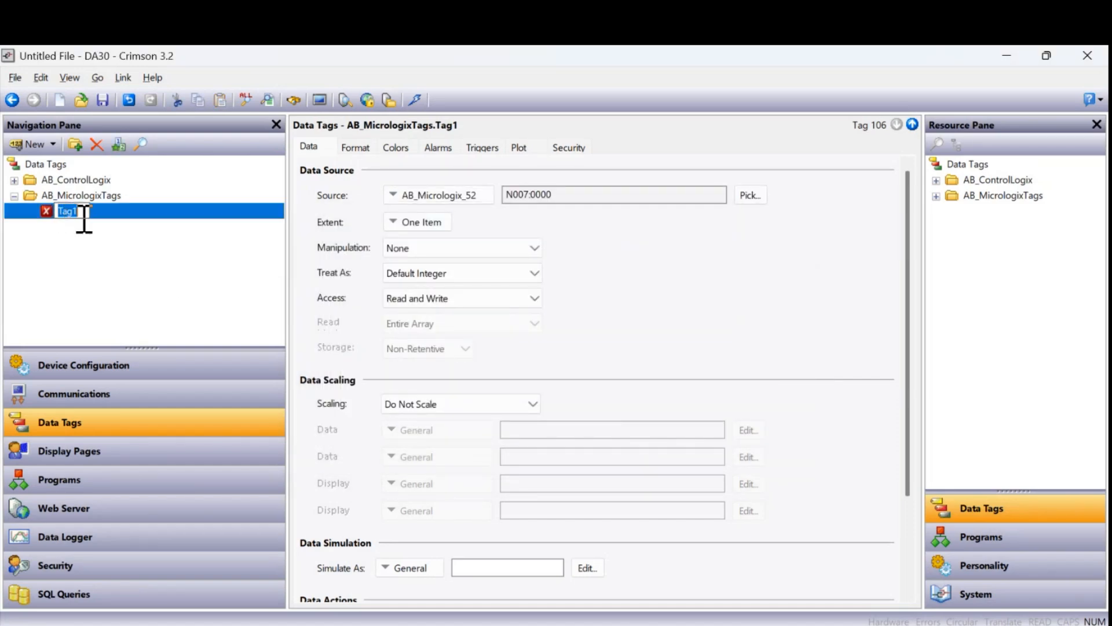
{"action": "type", "text": "N7_0"}
{"action": "key", "text": "Return"}
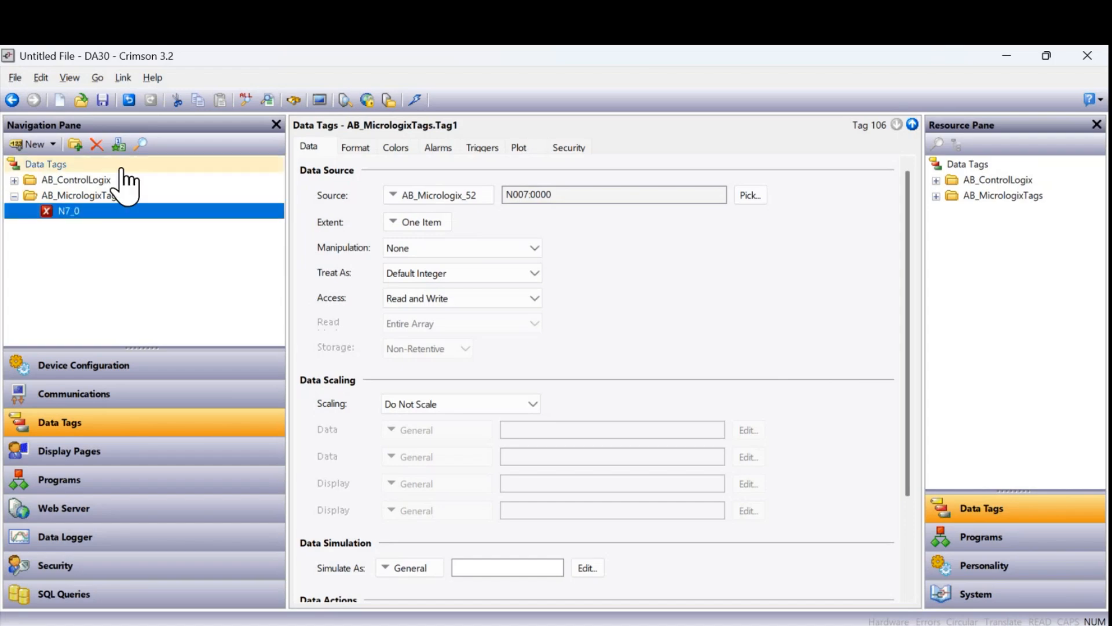
Duplicate the N7_0 tag to create N7_1 through N7_4 and collapse the AB_MicrologixTags folder.
{"action": "left_click", "coordinate": [123, 148]}
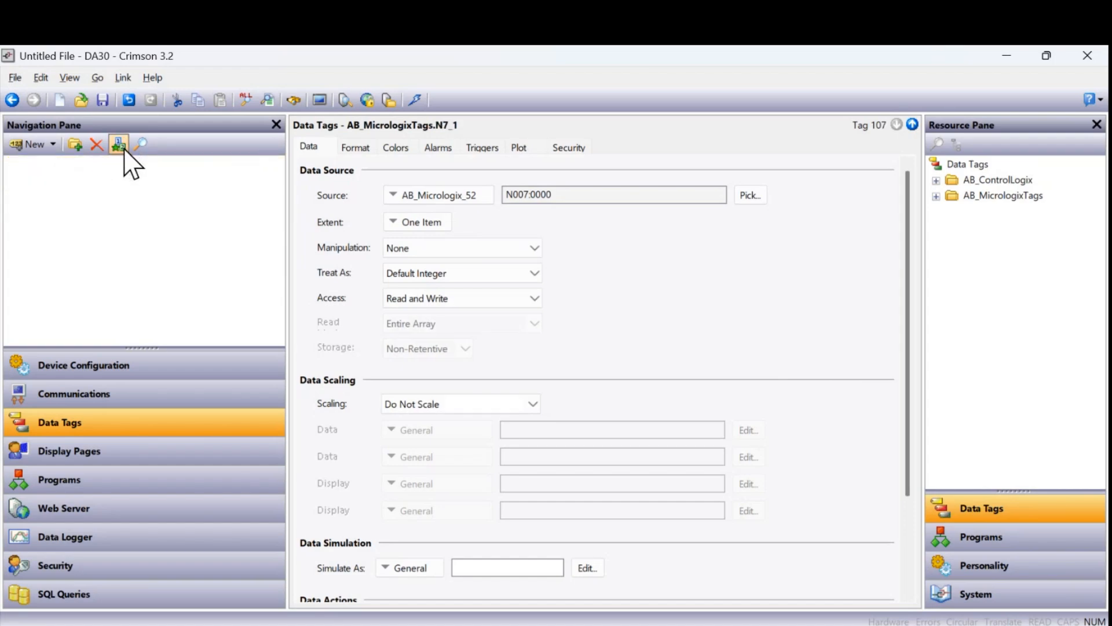
{"action": "left_click", "coordinate": [119, 145]}
{"action": "left_click", "coordinate": [118, 145]}
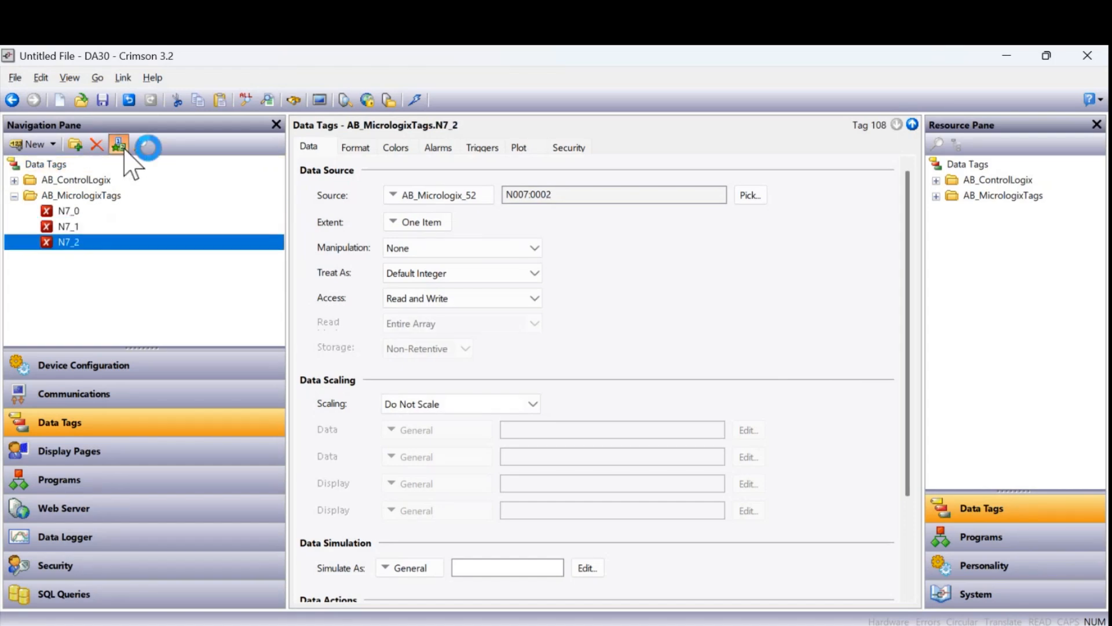
{"action": "left_click", "coordinate": [124, 149]}
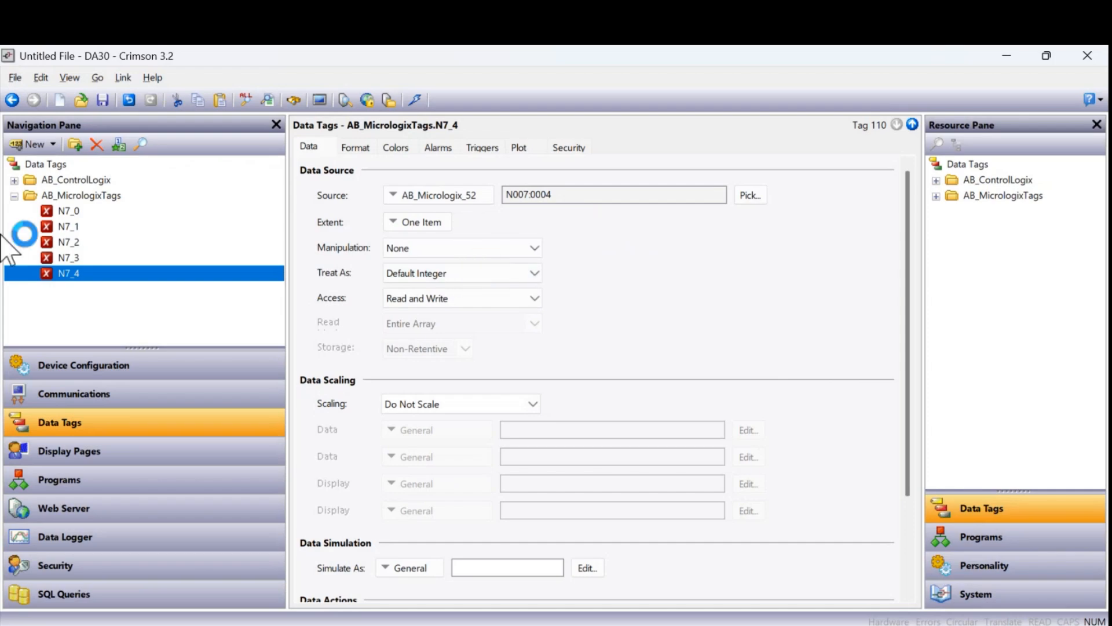
{"action": "left_click", "coordinate": [14, 197]}
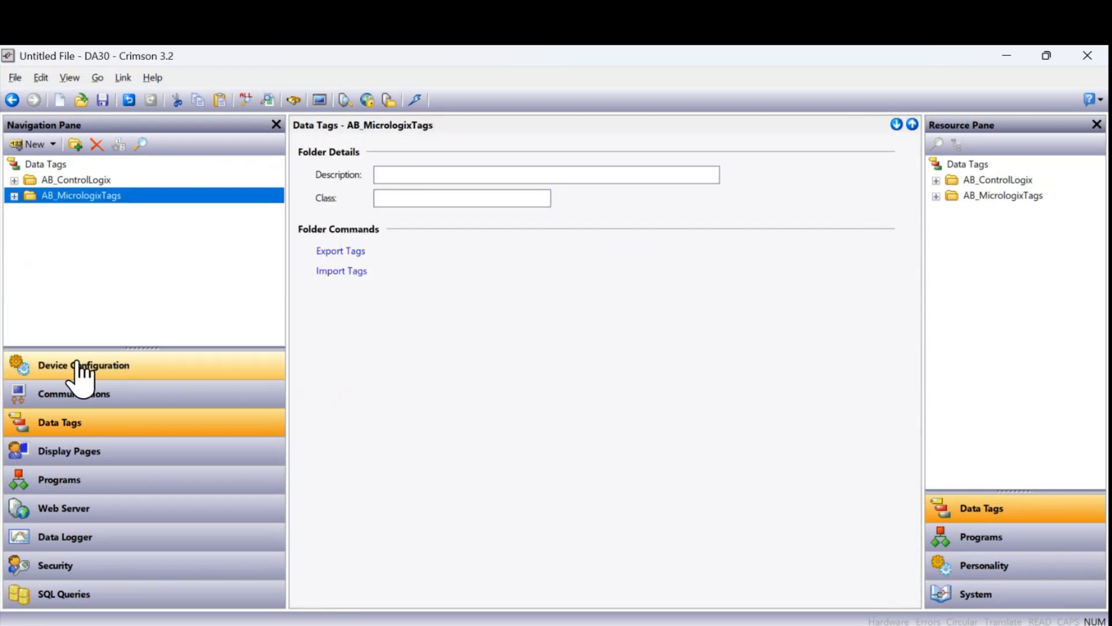
Assign the Modbus TCP/IP Master driver to network Protocol 3 in the communications settings, with the Protocol 1 and 2 branches collapsed.
{"action": "left_click", "coordinate": [86, 405]}
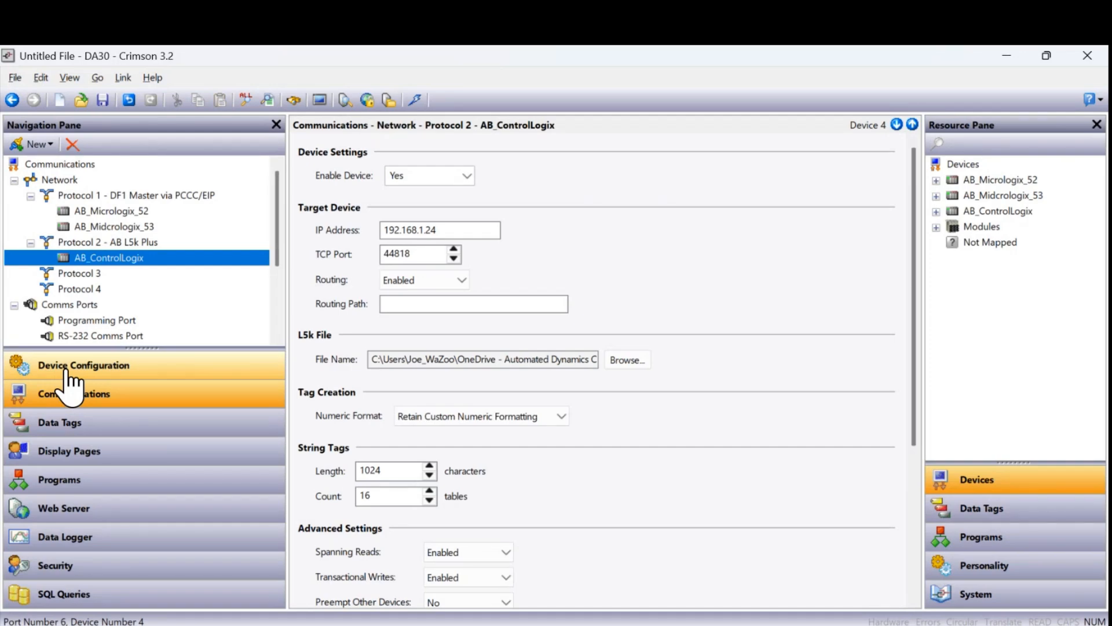
{"action": "left_click", "coordinate": [31, 196]}
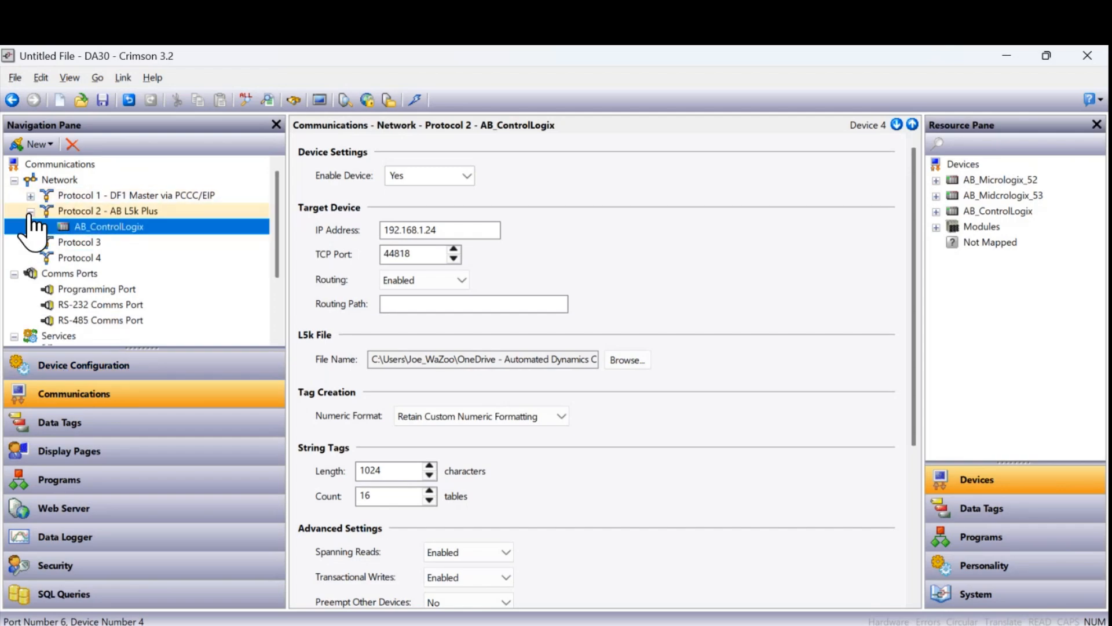
{"action": "left_click", "coordinate": [31, 211]}
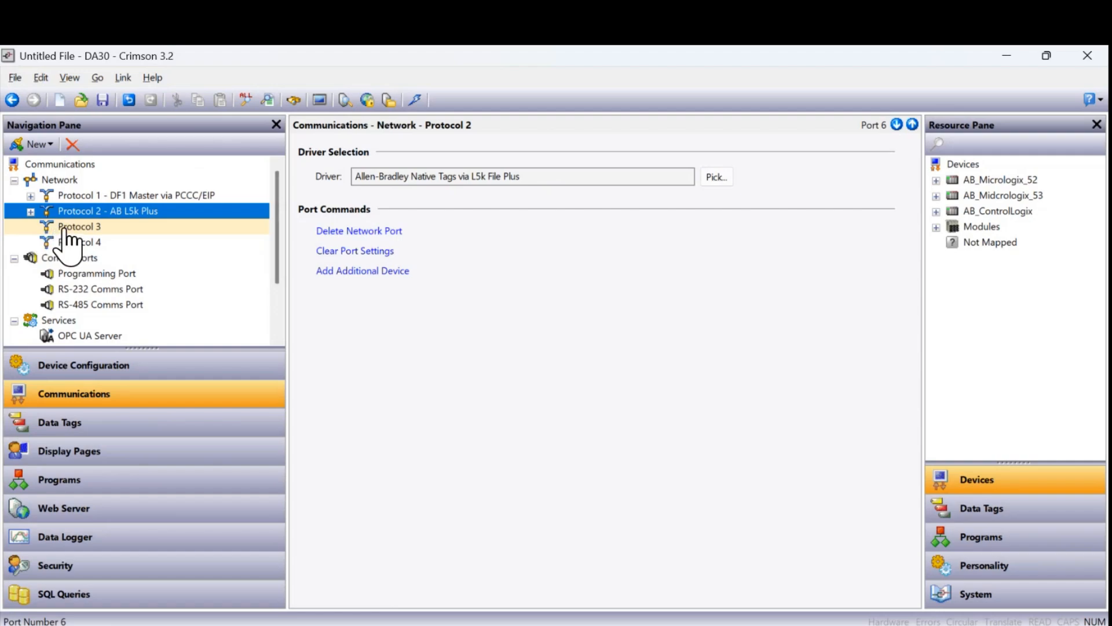
{"action": "left_click", "coordinate": [69, 228]}
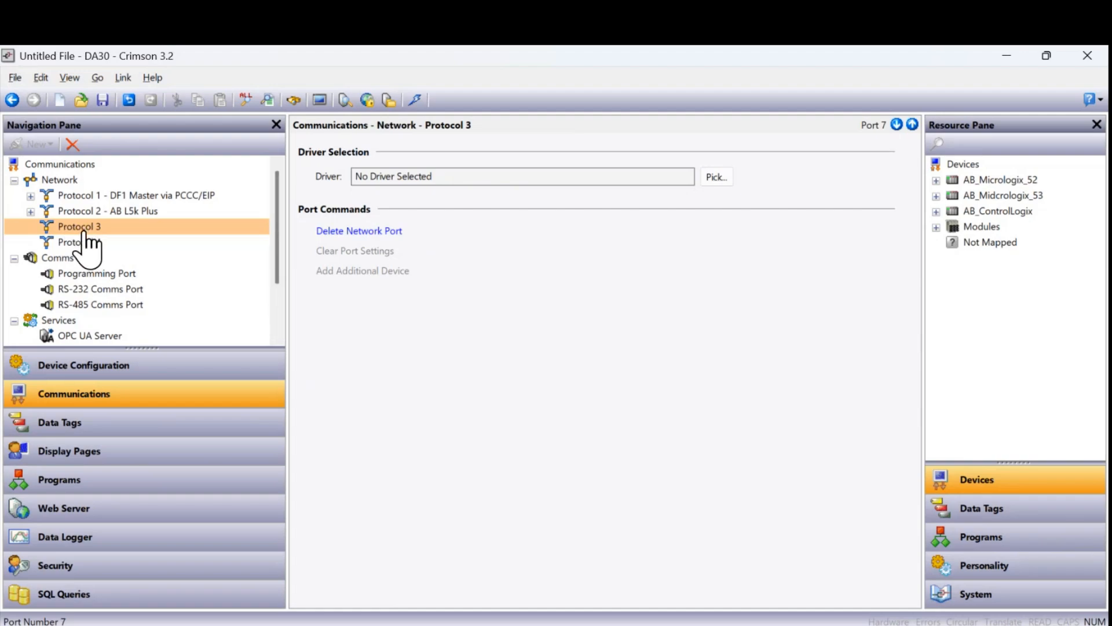
{"action": "left_click", "coordinate": [716, 176]}
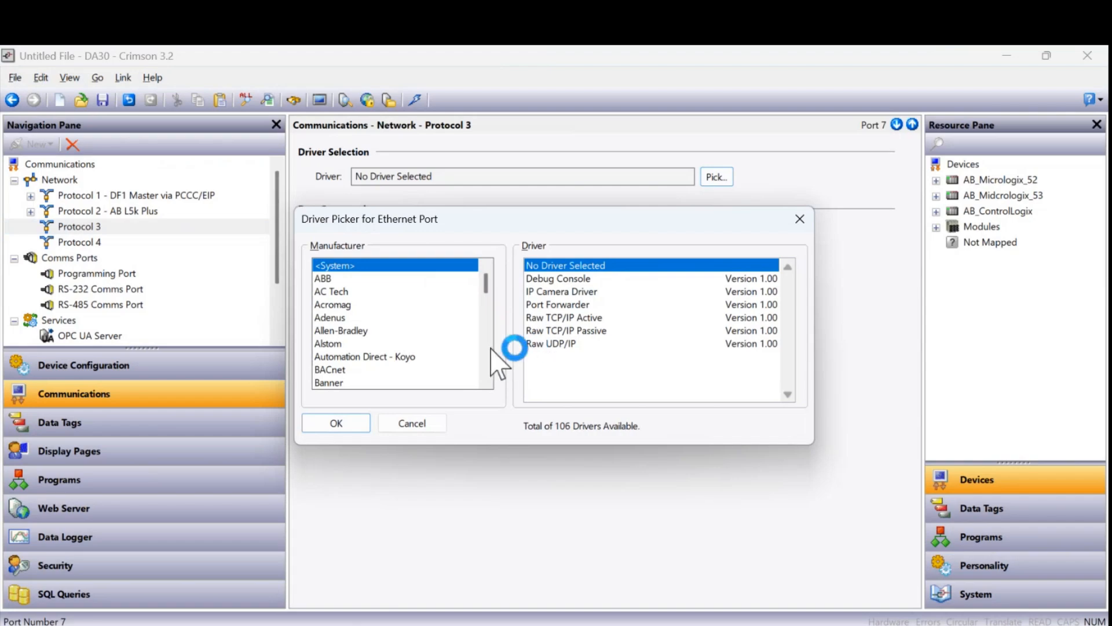
{"action": "scroll", "coordinate": [486, 351], "scroll_direction": "down", "scroll_amount": 6}
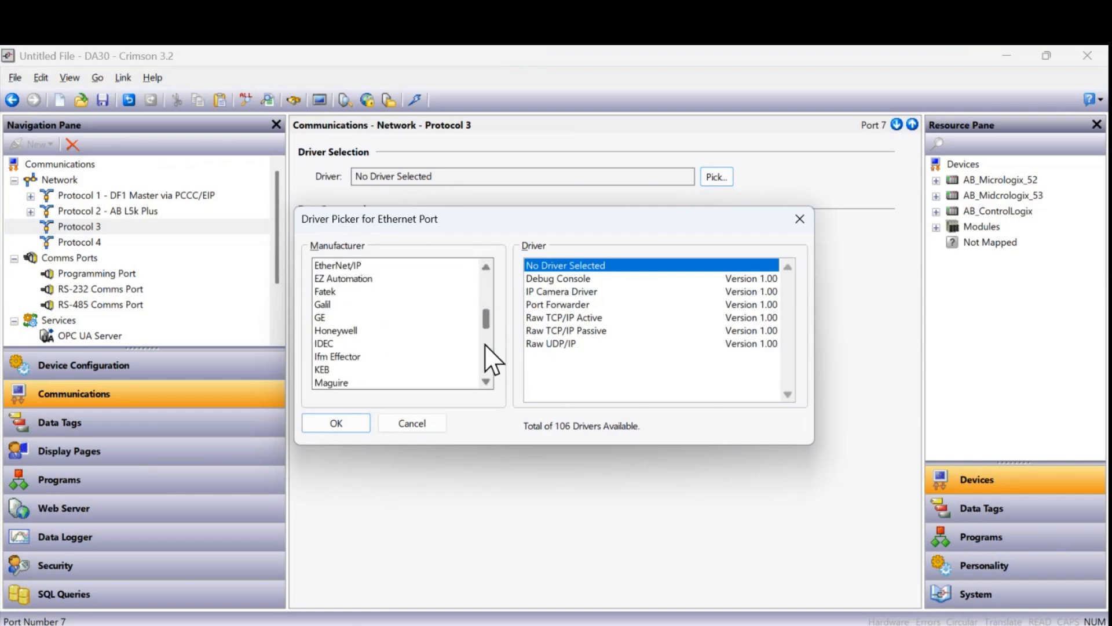
{"action": "scroll", "coordinate": [485, 350], "scroll_direction": "down", "scroll_amount": 3}
{"action": "left_click", "coordinate": [323, 319]}
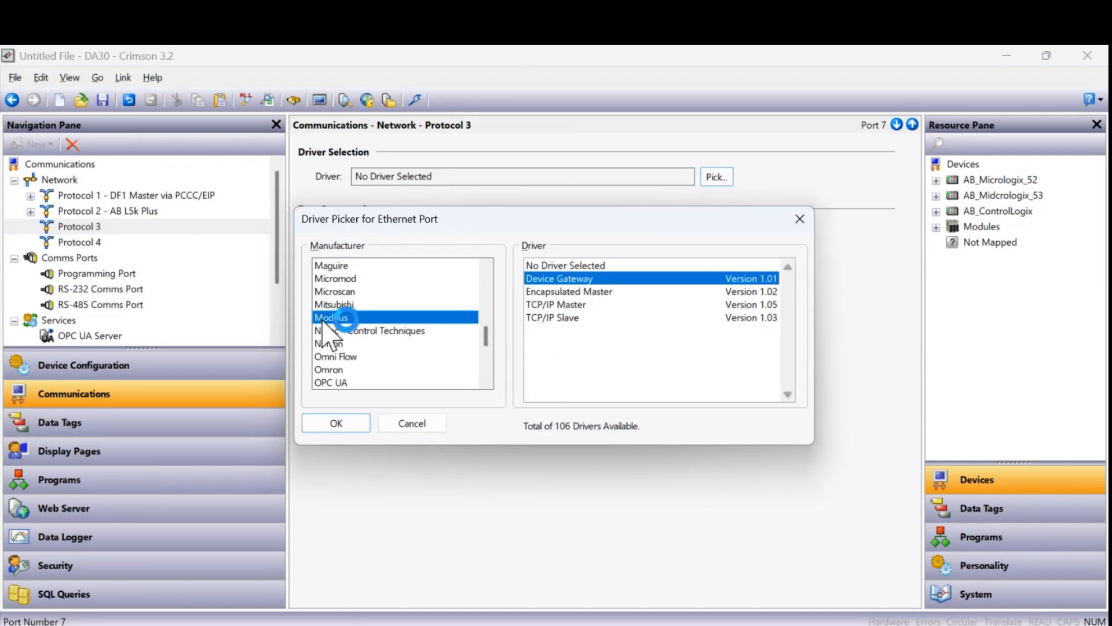
{"action": "left_click", "coordinate": [563, 306]}
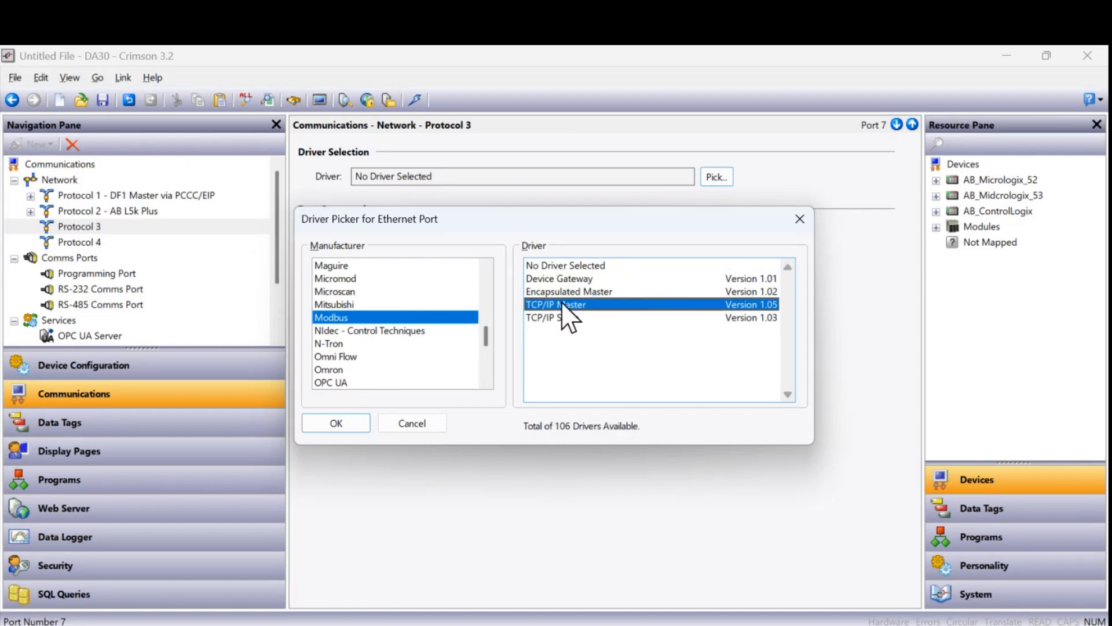
{"action": "left_click", "coordinate": [336, 422]}
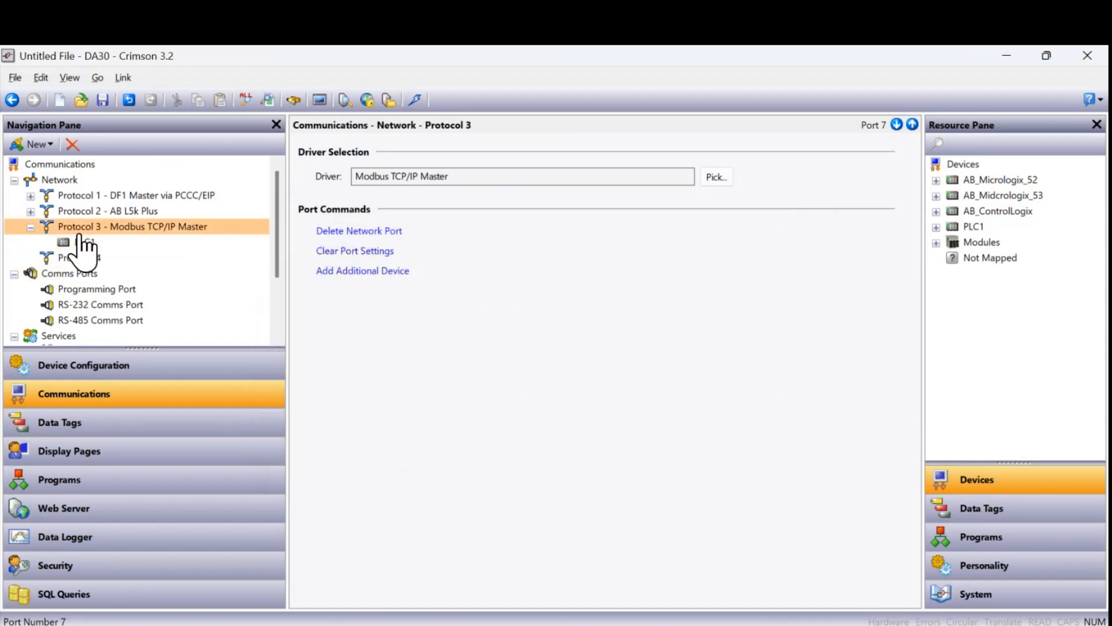
Rename the PLC1 device under Protocol 3 as Modicon_100.
{"action": "left_click", "coordinate": [84, 244]}
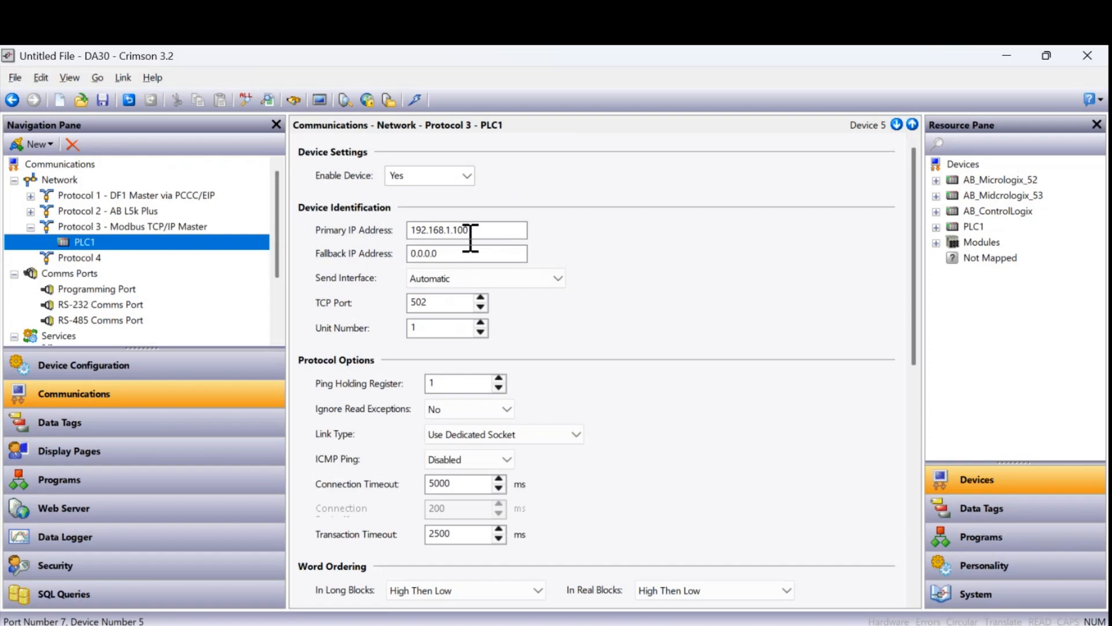
{"action": "left_click", "coordinate": [91, 245]}
{"action": "type", "text": "Mod"}
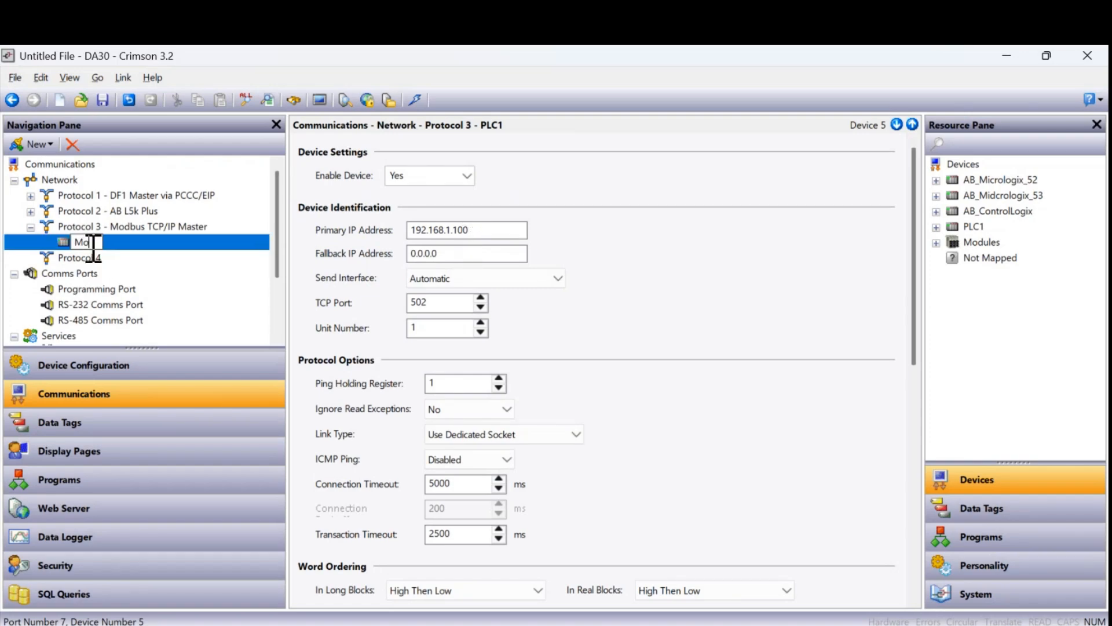
{"action": "type", "text": "icon_100"}
{"action": "key", "text": "Return"}
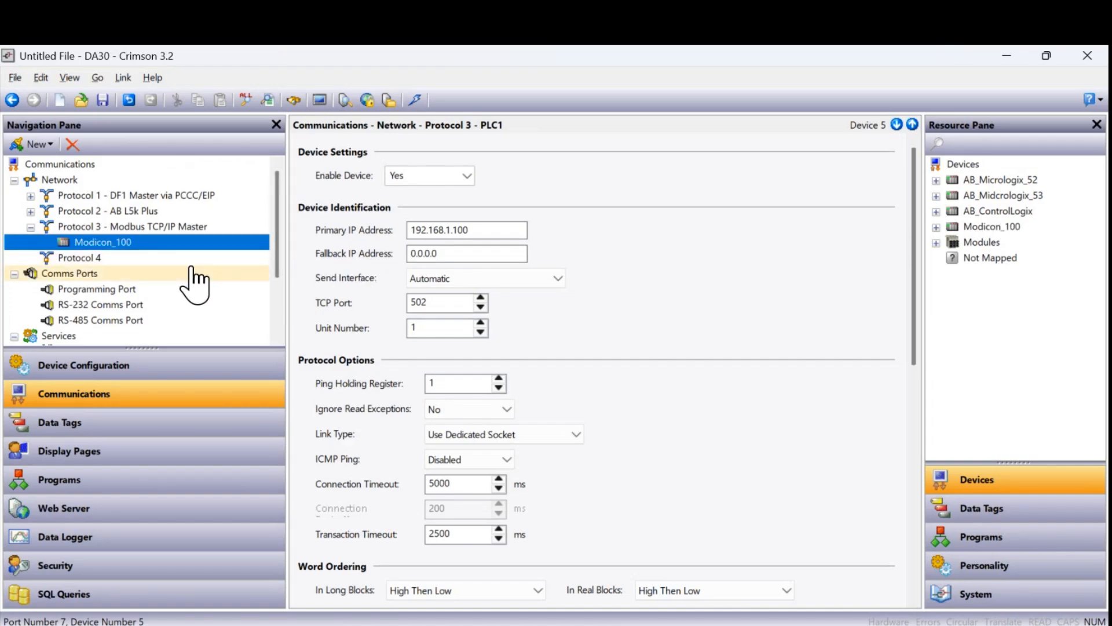
Create a data tag folder named Modicon_PLC at the Data Tags root and add a numeric tag to it.
{"action": "left_click", "coordinate": [87, 423]}
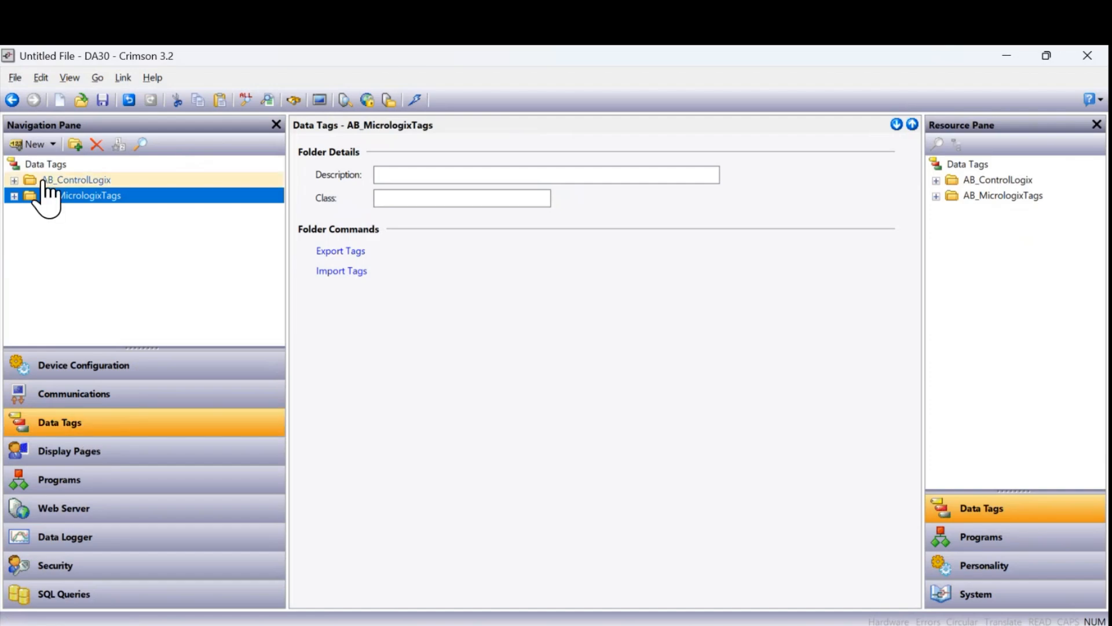
{"action": "left_click", "coordinate": [38, 165]}
{"action": "left_click", "coordinate": [75, 144]}
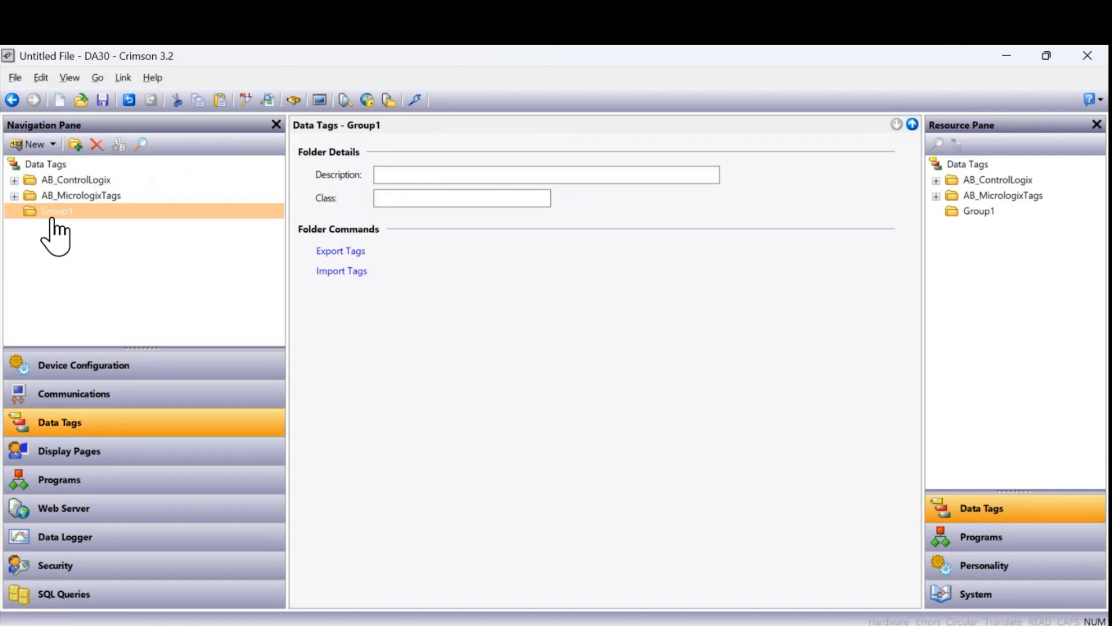
{"action": "type", "text": "Mo"}
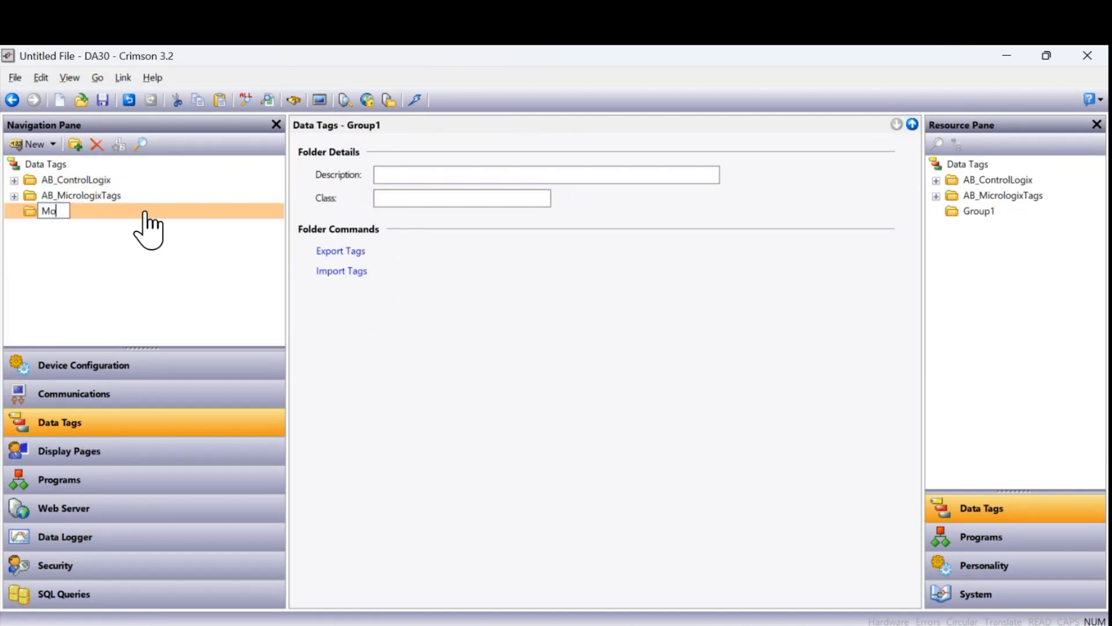
{"action": "type", "text": "dicon_PLC"}
{"action": "key", "text": "Return"}
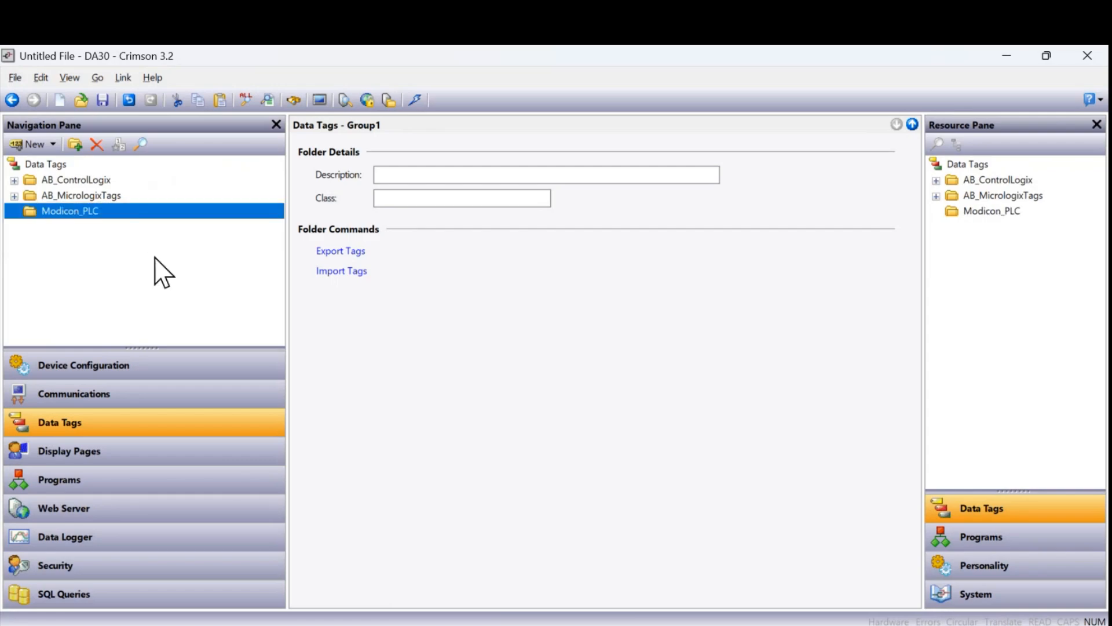
{"action": "left_click", "coordinate": [32, 145]}
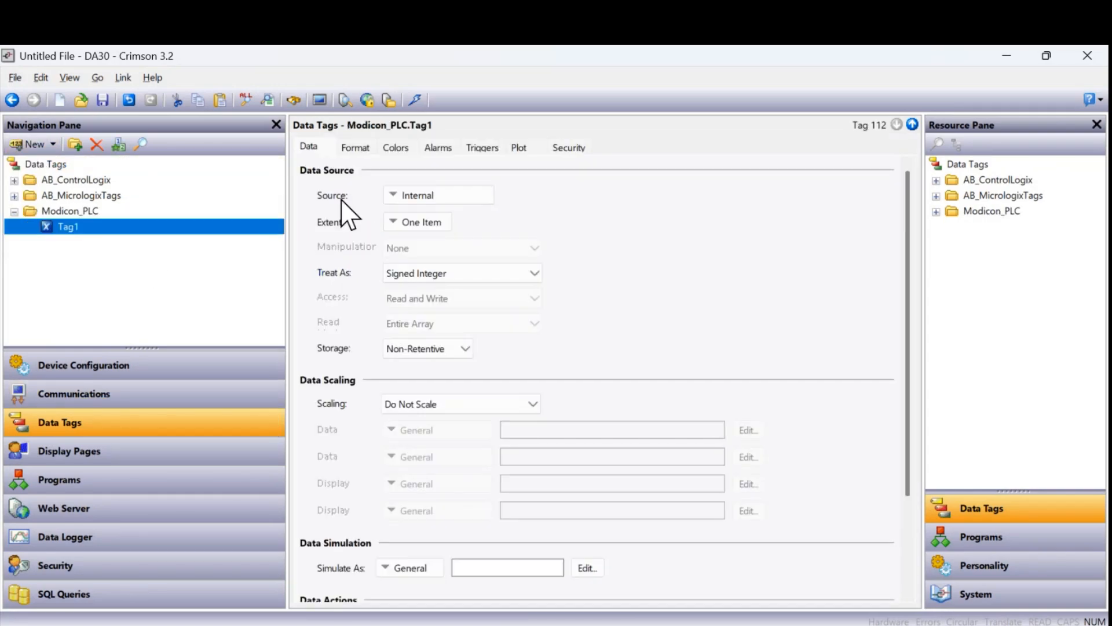
Map Tag1 in the Modicon_PLC folder to Modicon_100 holding register 400001 with the Word as Word data type.
{"action": "left_click", "coordinate": [418, 196]}
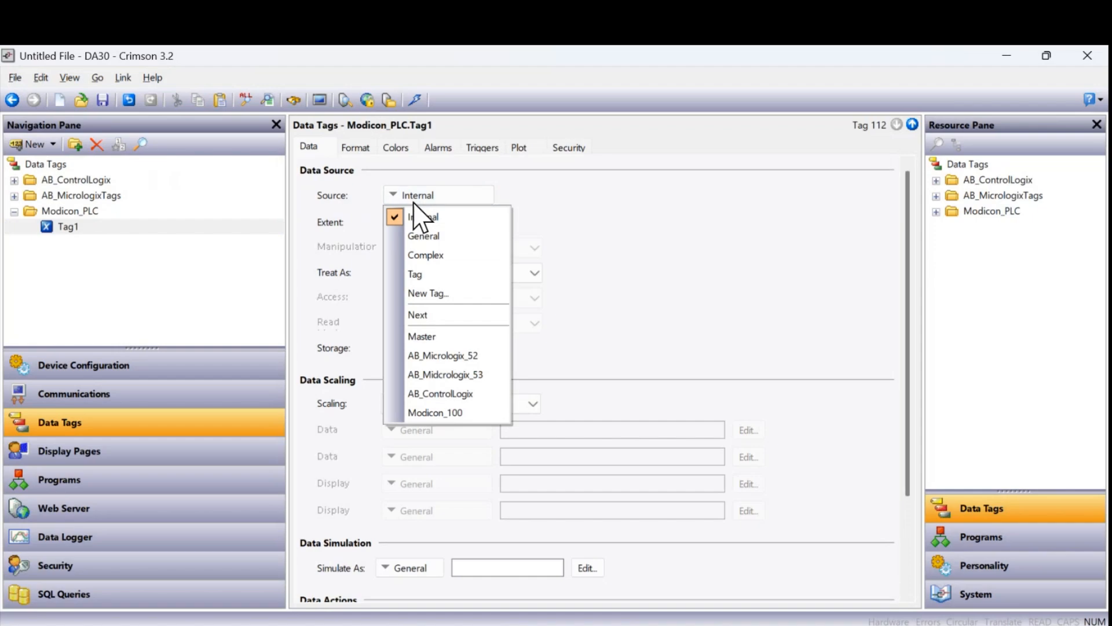
{"action": "left_click", "coordinate": [476, 411]}
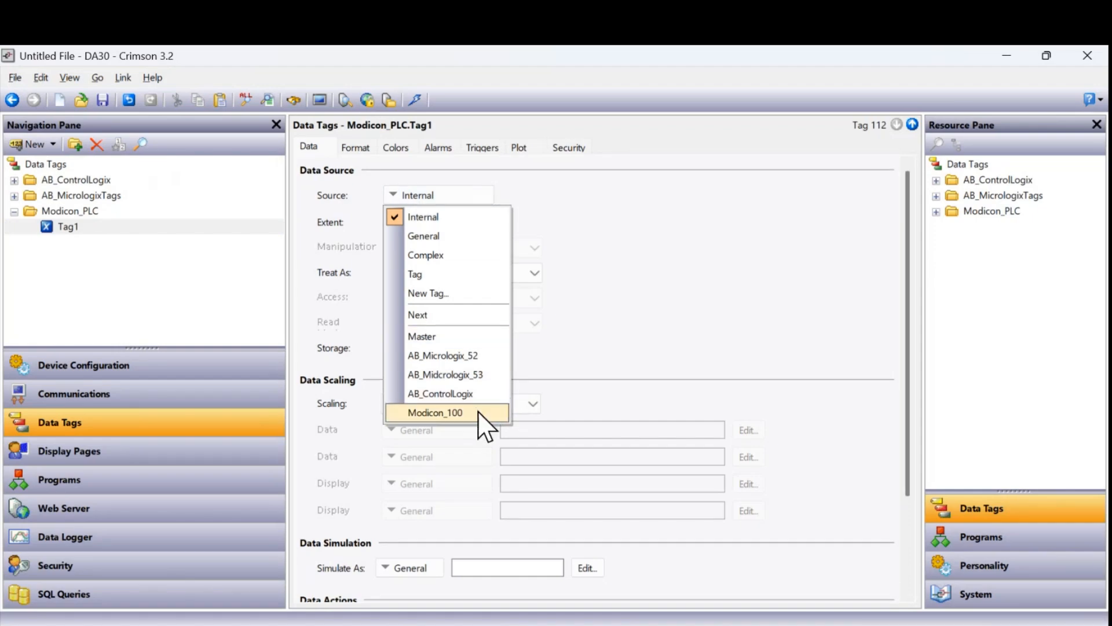
{"action": "left_click", "coordinate": [384, 268]}
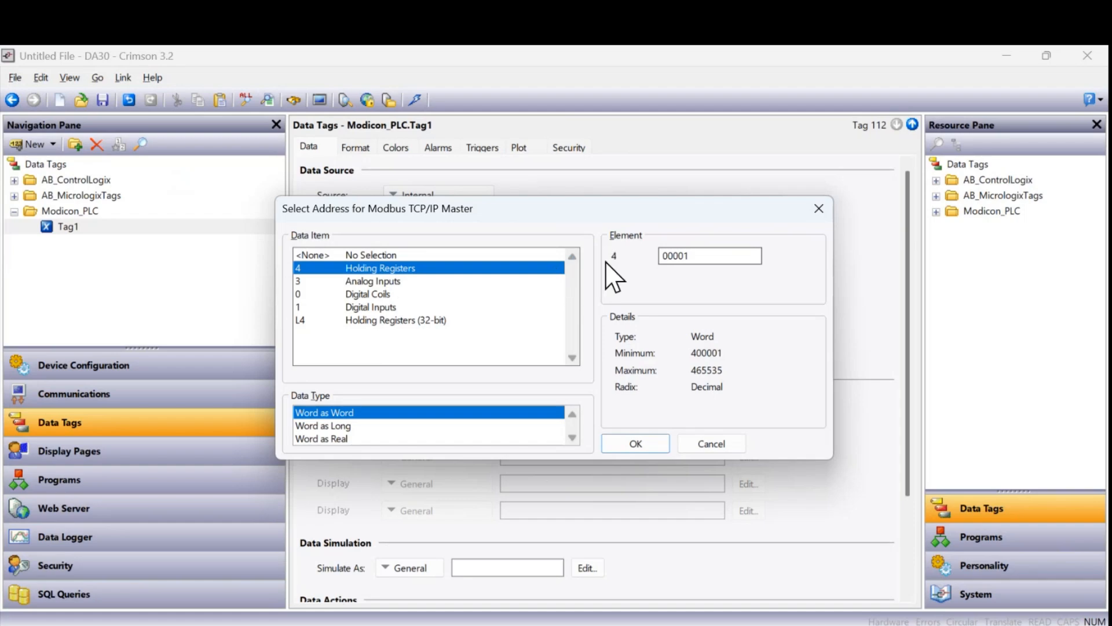
{"action": "left_click", "coordinate": [389, 282]}
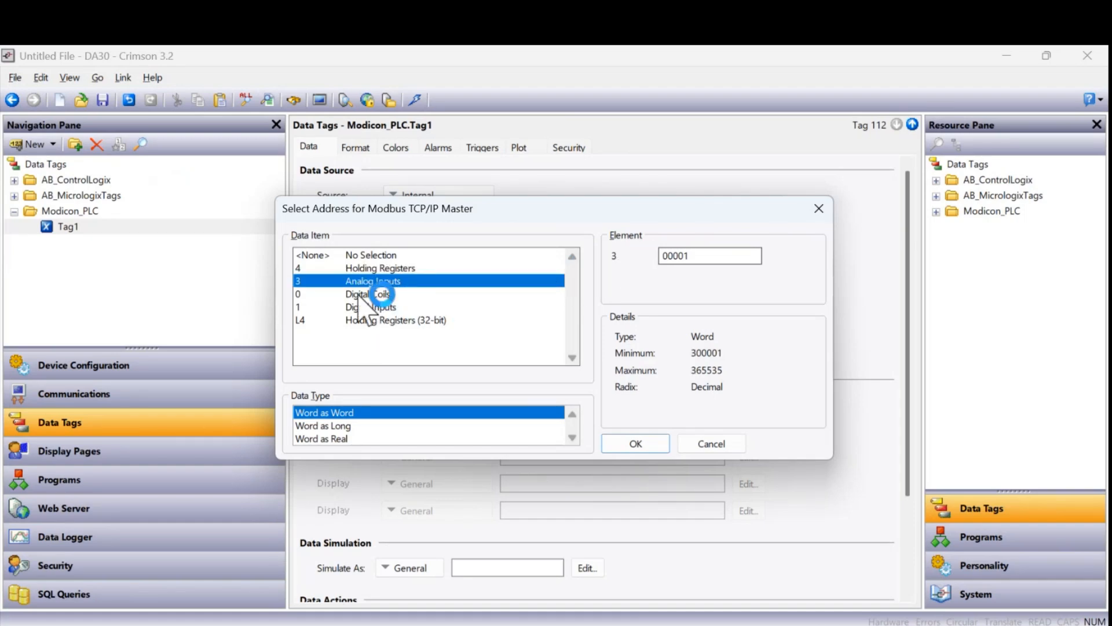
{"action": "left_click", "coordinate": [386, 293]}
{"action": "left_click", "coordinate": [384, 307]}
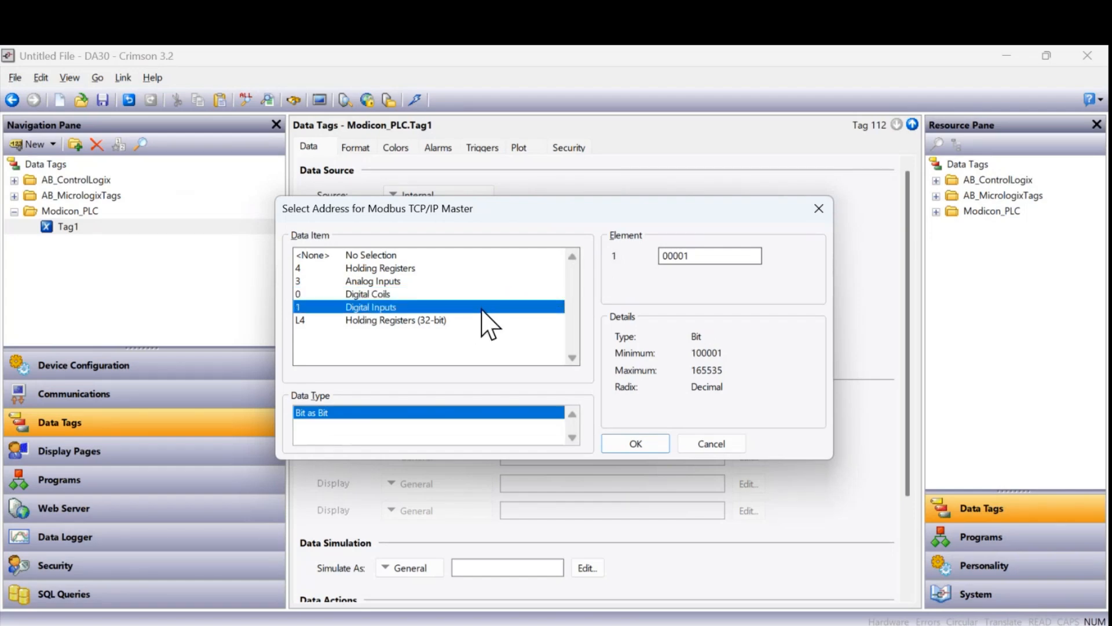
{"action": "left_click", "coordinate": [385, 268]}
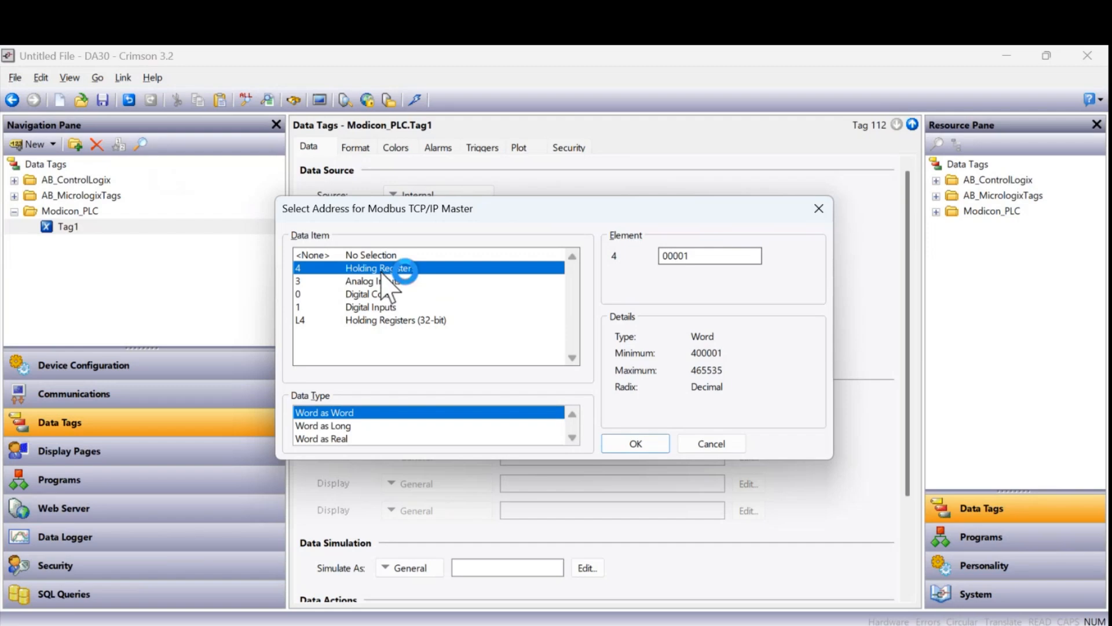
{"action": "left_click", "coordinate": [634, 443]}
Rename Tag1 in the Modicon_PLC folder as H4K_1.
{"action": "left_click", "coordinate": [67, 227]}
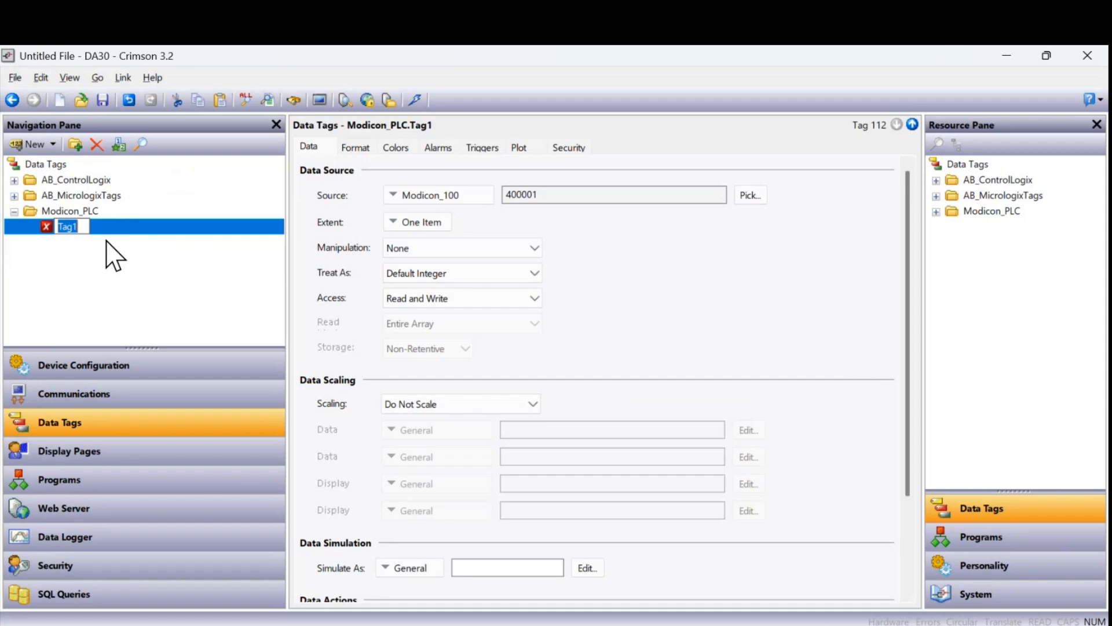
{"action": "type", "text": "H4k_"}
{"action": "key", "text": "BackSpace"}
{"action": "key", "text": "BackSpace"}
{"action": "type", "text": "K_1"}
{"action": "key", "text": "Return"}
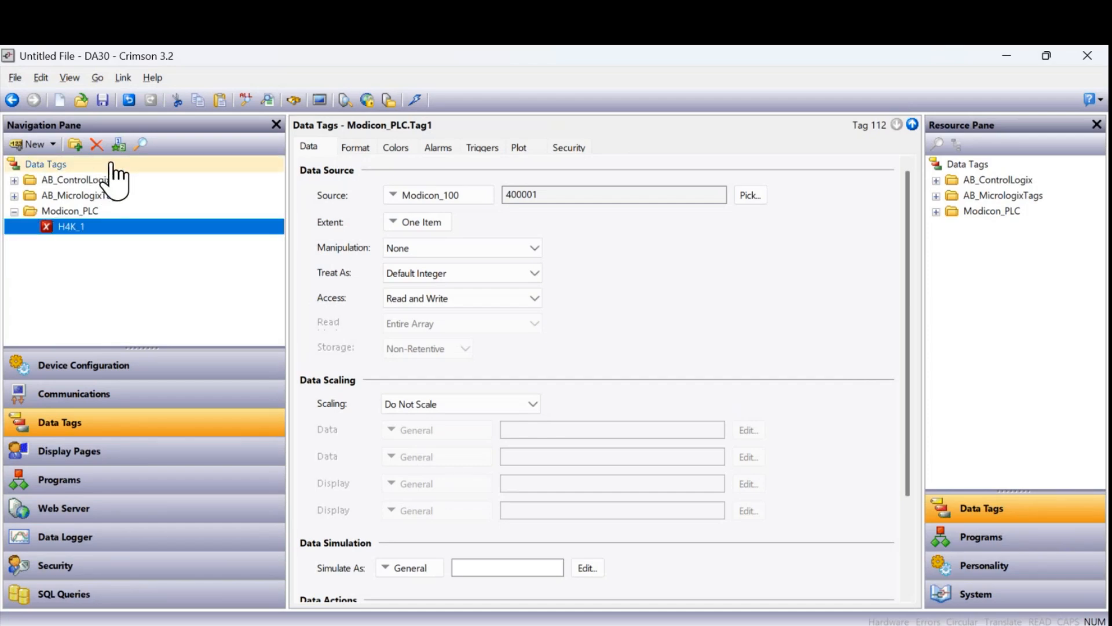
Duplicate the H4K_1 tag to create H4K_2 through H4K_4 and collapse the Modicon_PLC folder.
{"action": "left_click", "coordinate": [118, 145]}
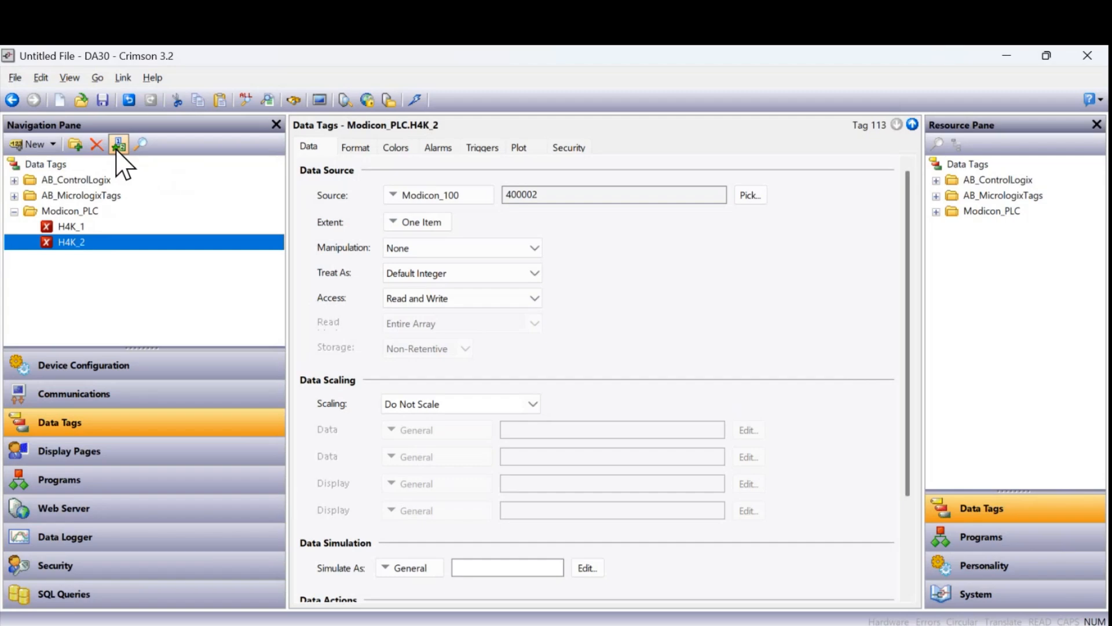
{"action": "left_click", "coordinate": [119, 144]}
{"action": "left_click", "coordinate": [117, 148]}
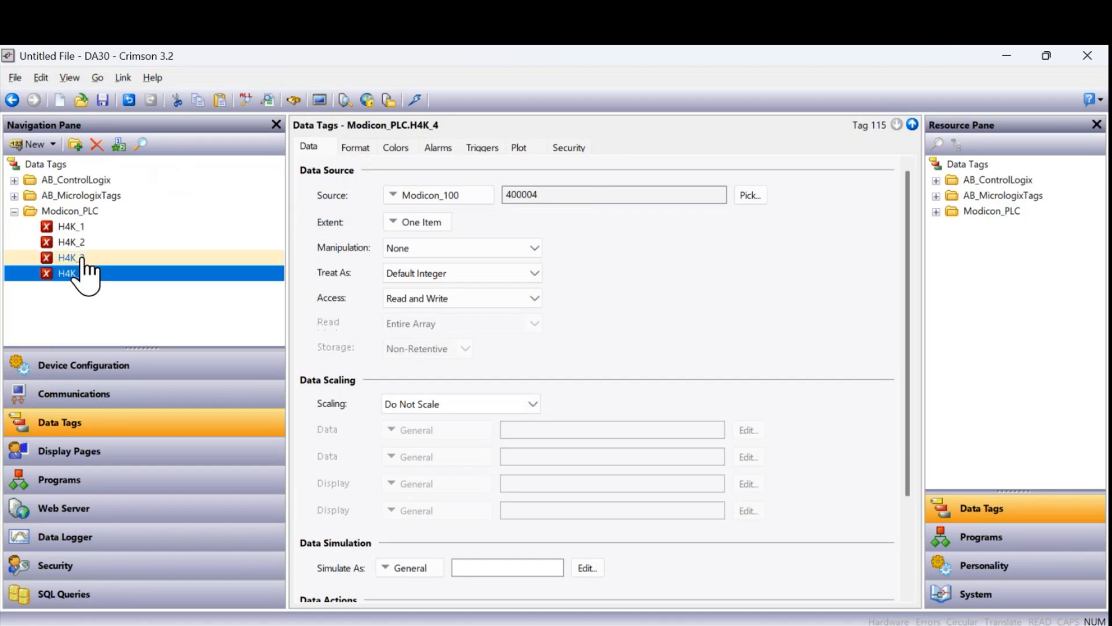
{"action": "left_click", "coordinate": [14, 212]}
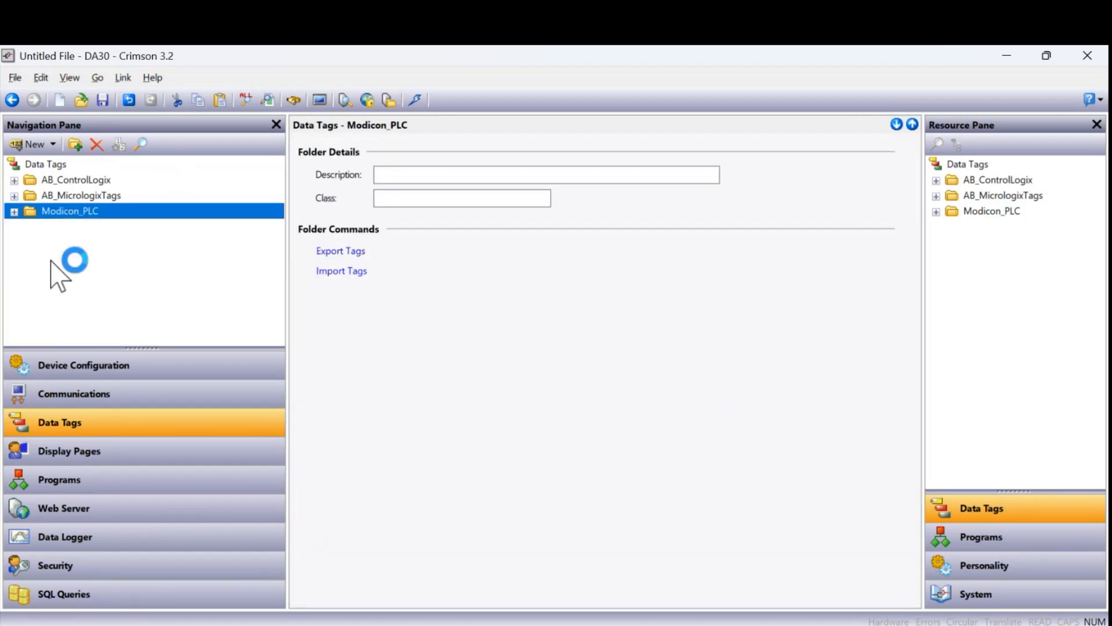
Assign the Modbus Universal Master driver to the Programming Port in the communications settings.
{"action": "left_click", "coordinate": [114, 398]}
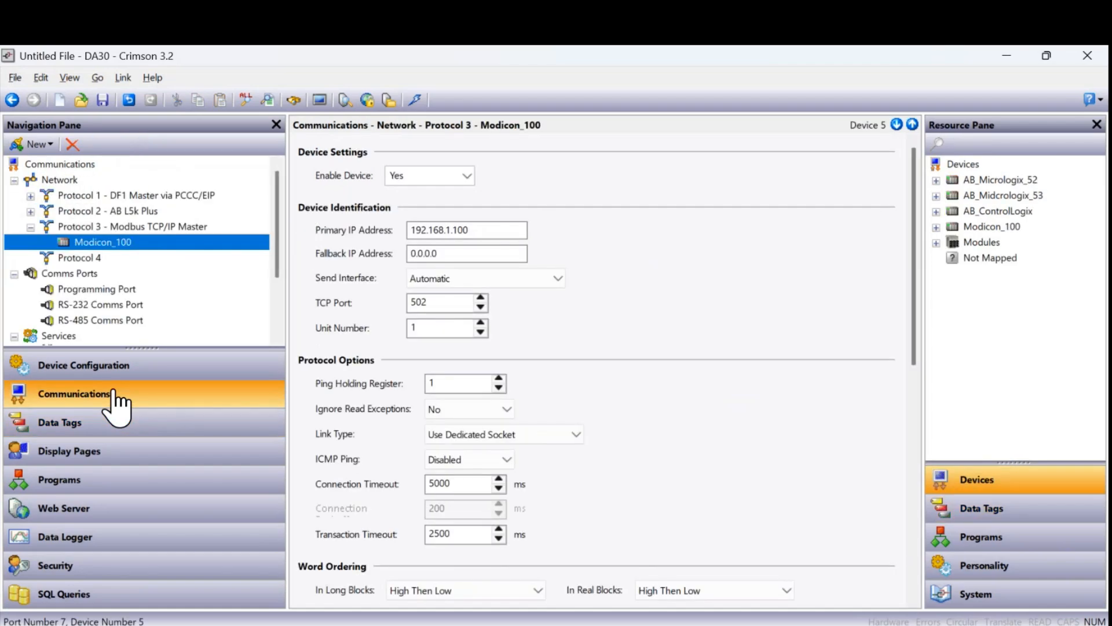
{"action": "left_click", "coordinate": [111, 290]}
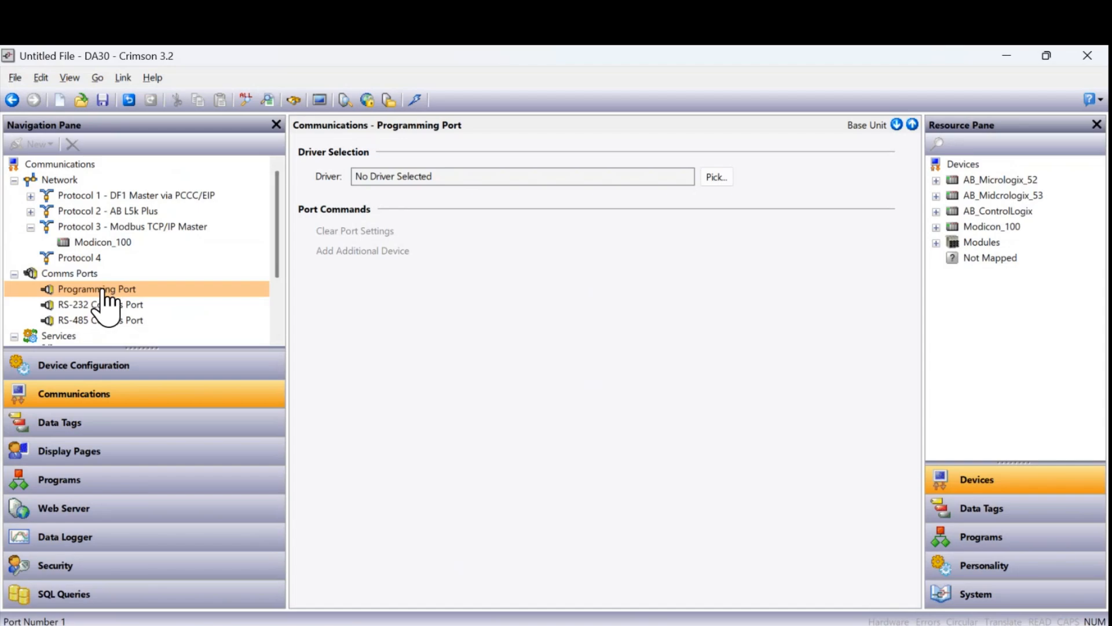
{"action": "left_click", "coordinate": [716, 177]}
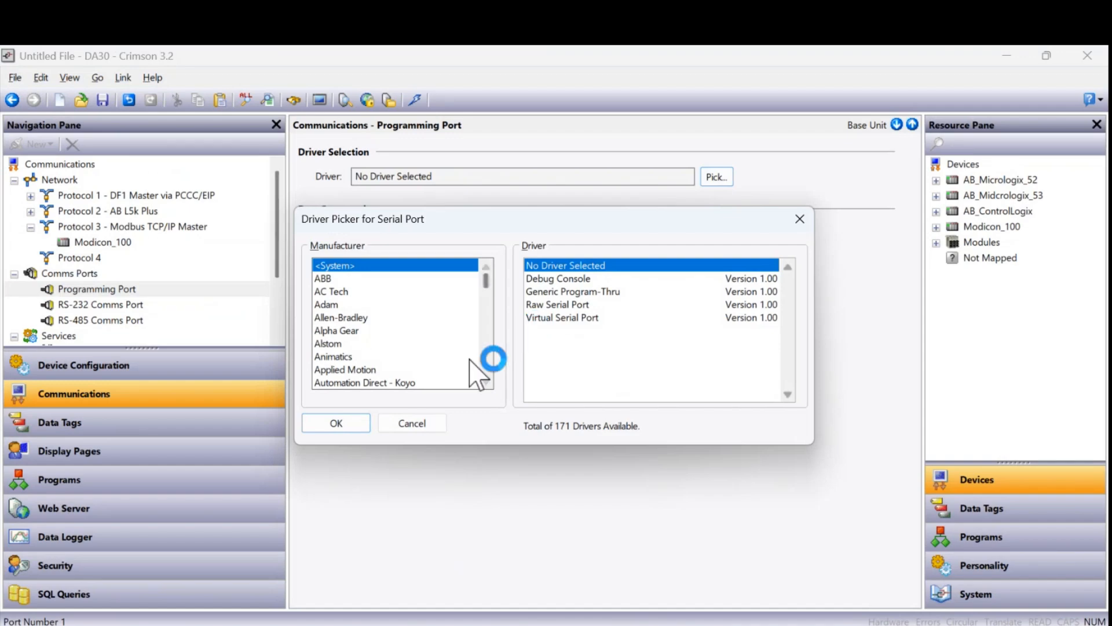
{"action": "scroll", "coordinate": [485, 349], "scroll_direction": "down", "scroll_amount": 10}
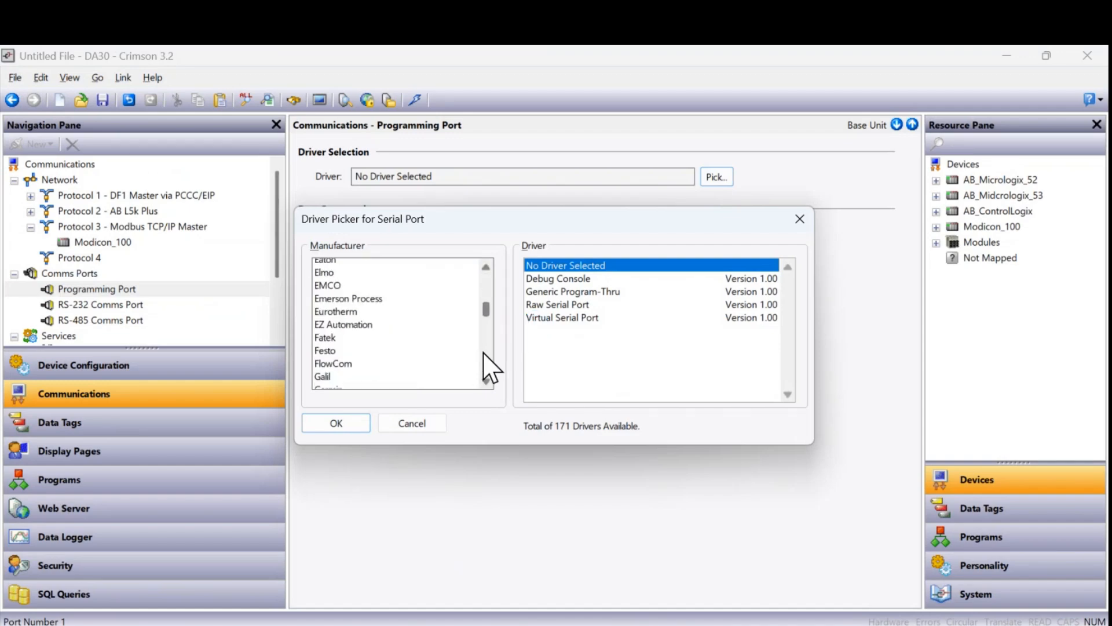
{"action": "scroll", "coordinate": [484, 353], "scroll_direction": "down", "scroll_amount": 9}
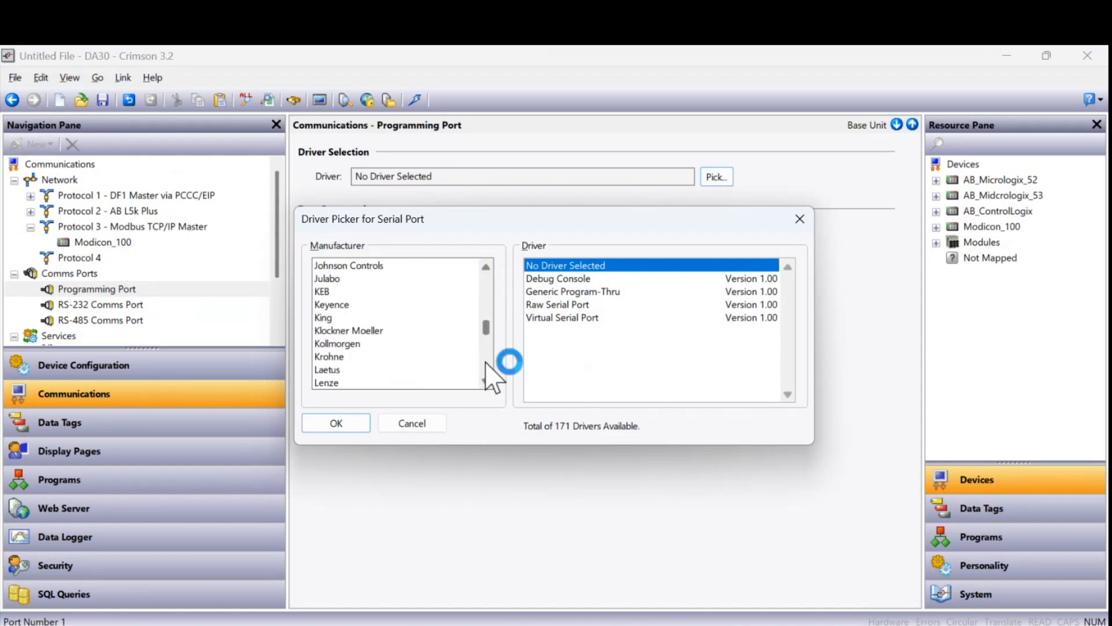
{"action": "left_click", "coordinate": [340, 344]}
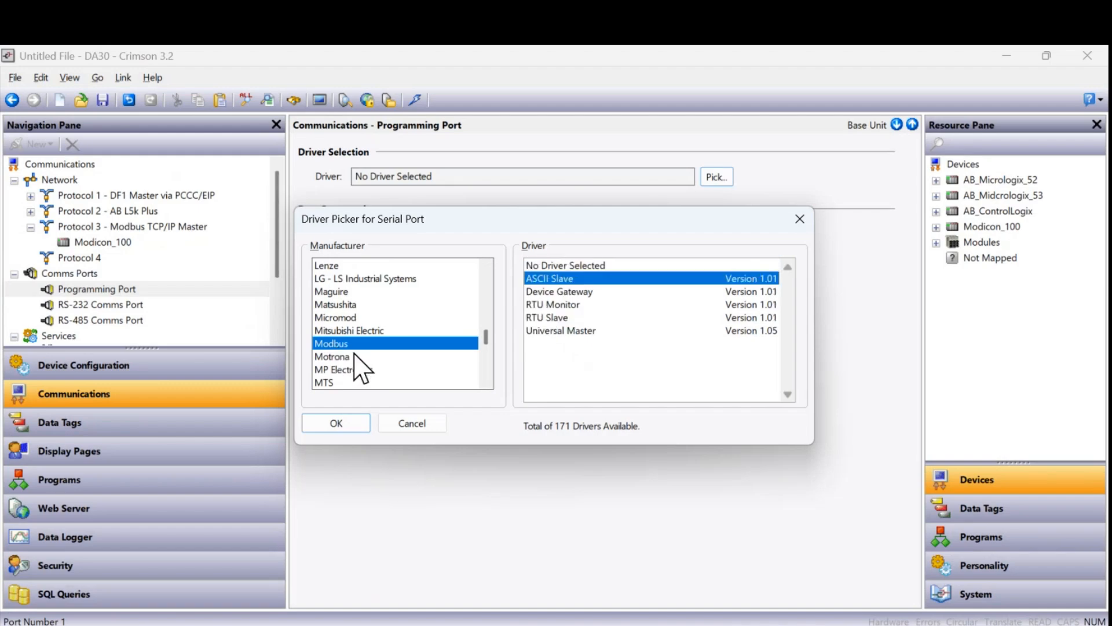
{"action": "left_click", "coordinate": [568, 330]}
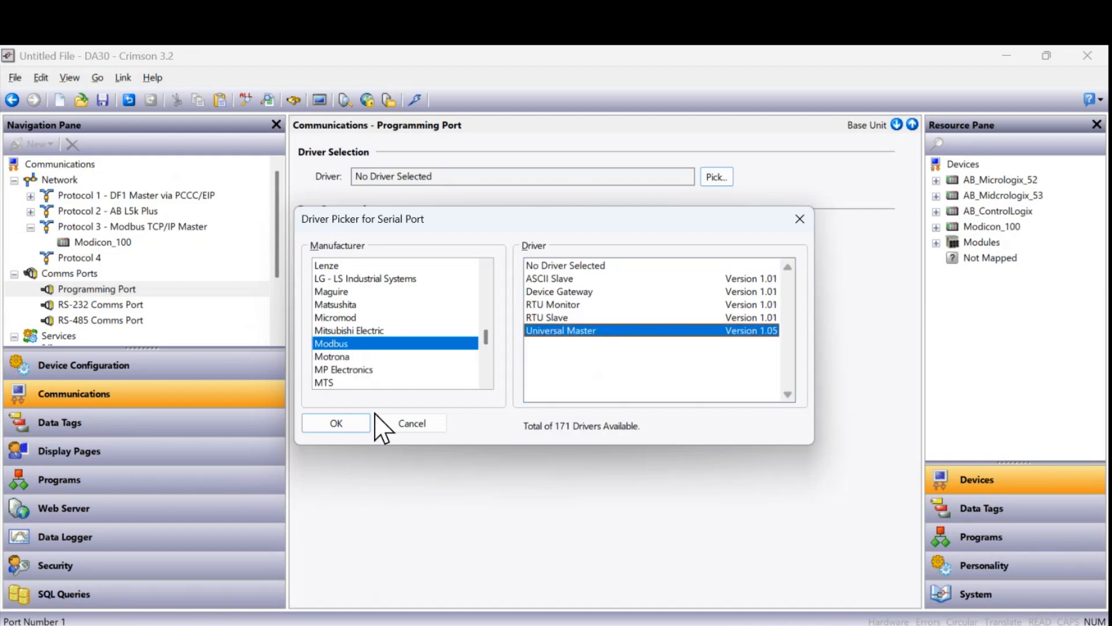
{"action": "left_click", "coordinate": [356, 419]}
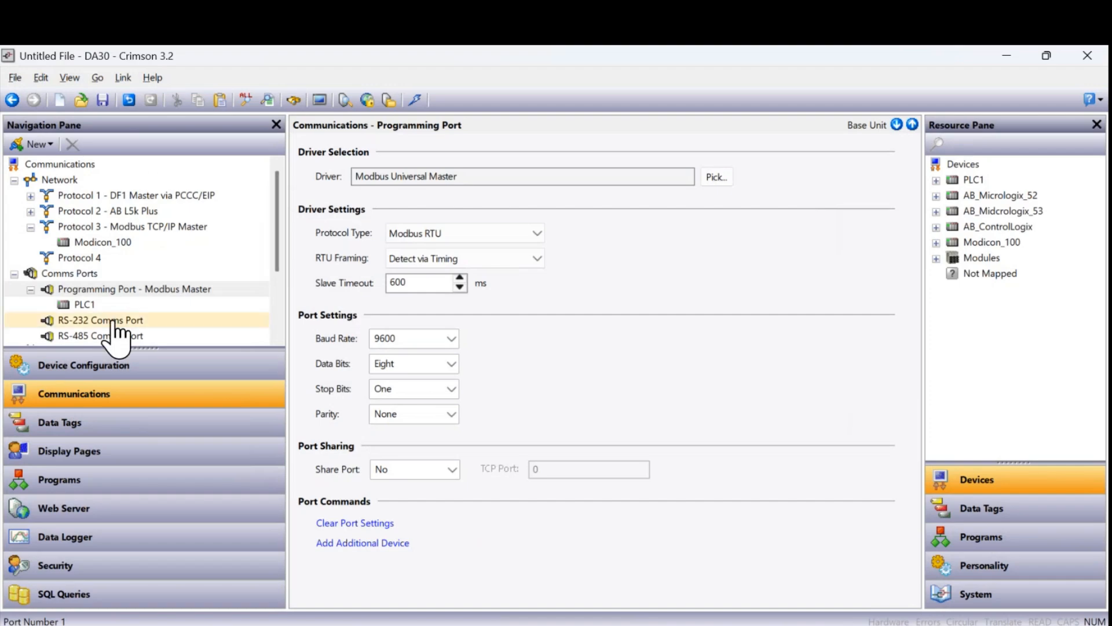
Rename the PLC1 device under the Programming Port as RTU_1.
{"action": "left_click", "coordinate": [81, 305]}
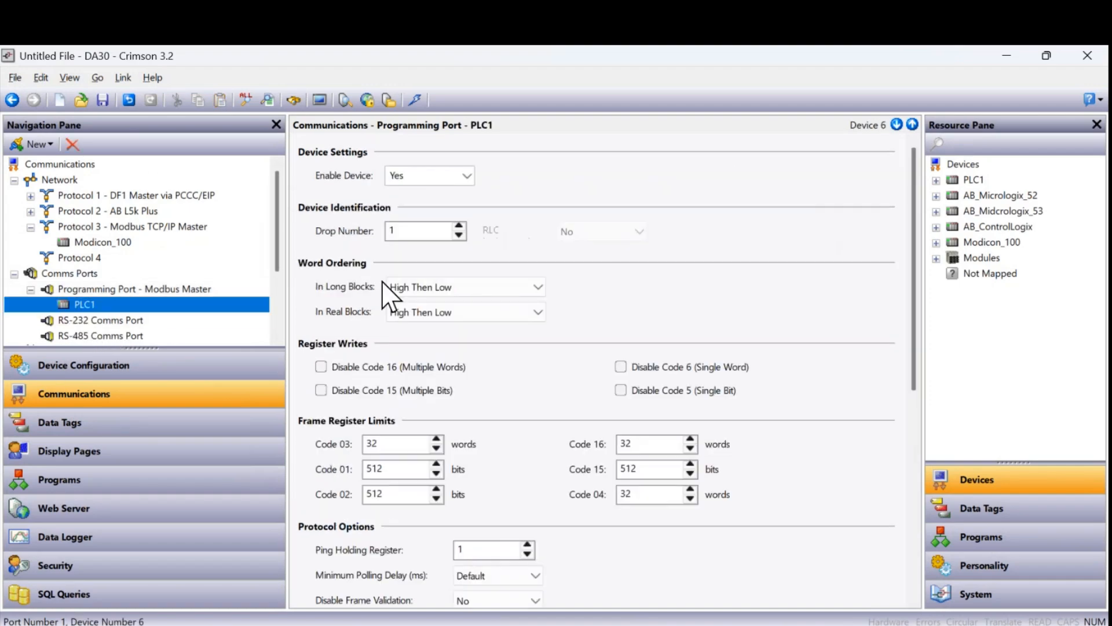
{"action": "left_click", "coordinate": [140, 290]}
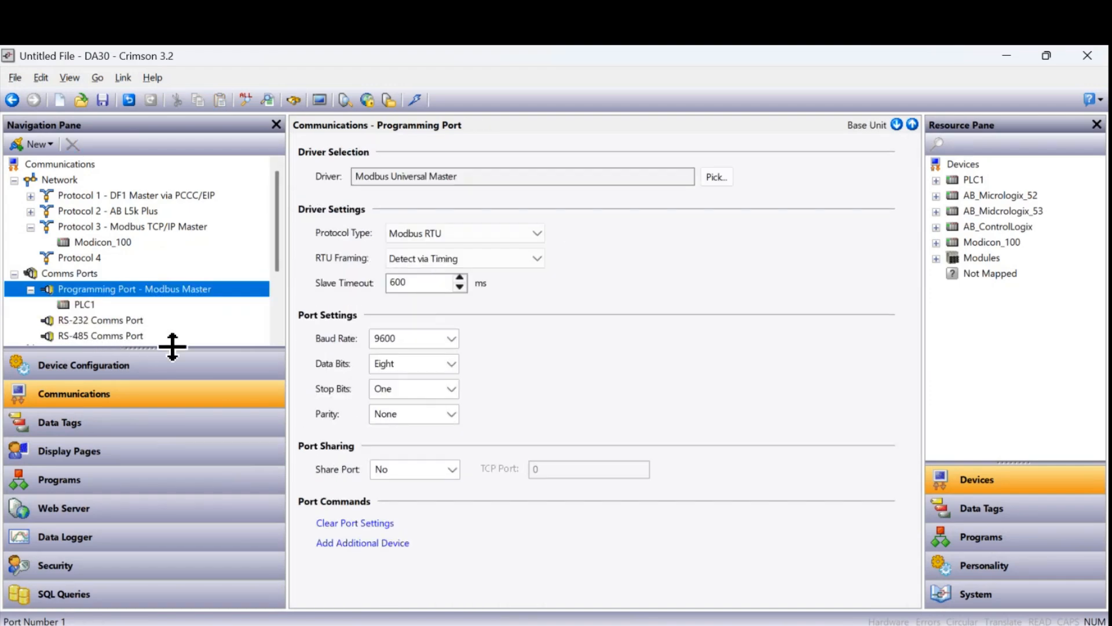
{"action": "left_click", "coordinate": [86, 305]}
{"action": "left_click", "coordinate": [98, 303]}
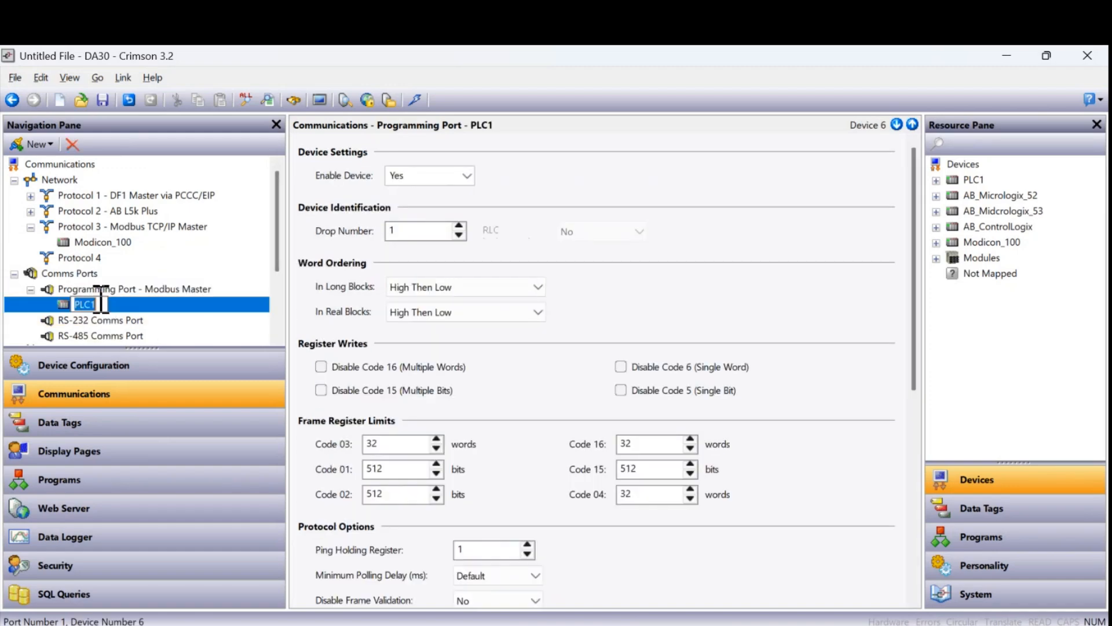
{"action": "type", "text": "RTU_1"}
{"action": "key", "text": "Return"}
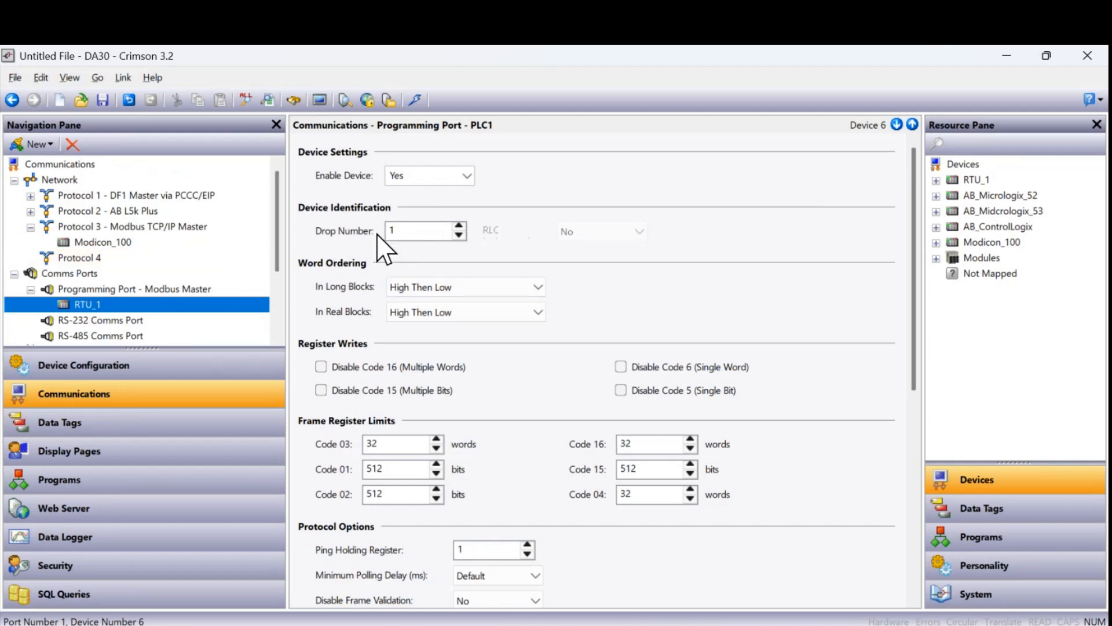
Add two additional devices to the Programming Port and enlarge the navigation tree area to show all ports.
{"action": "left_click", "coordinate": [145, 293]}
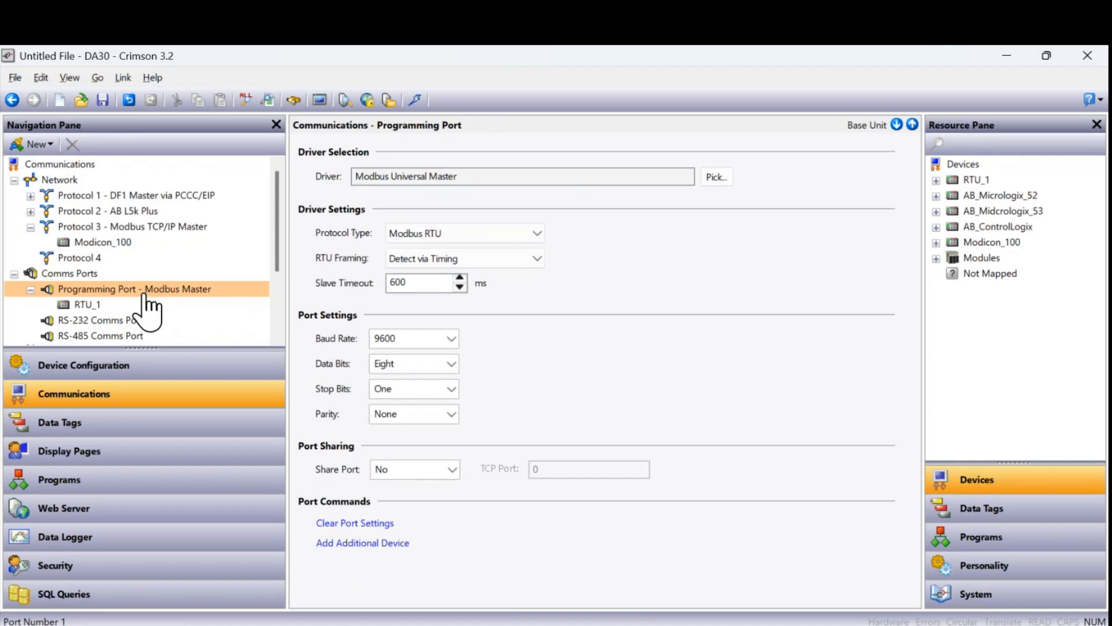
{"action": "left_click", "coordinate": [367, 543]}
{"action": "left_click", "coordinate": [368, 543]}
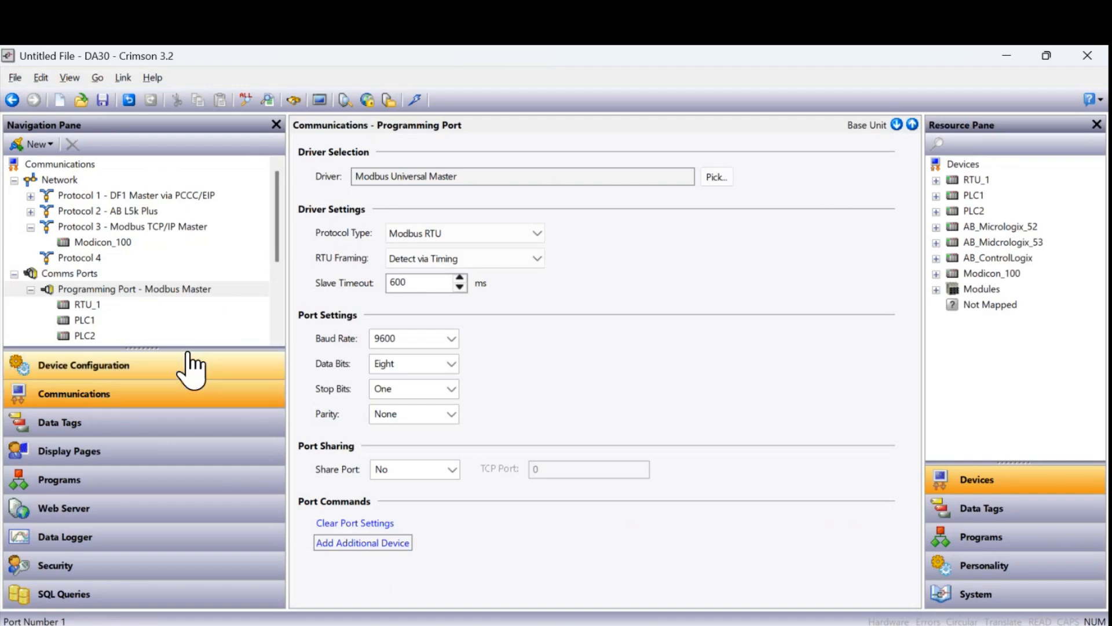
{"action": "left_click_drag", "start_coordinate": [184, 349], "coordinate": [200, 457]}
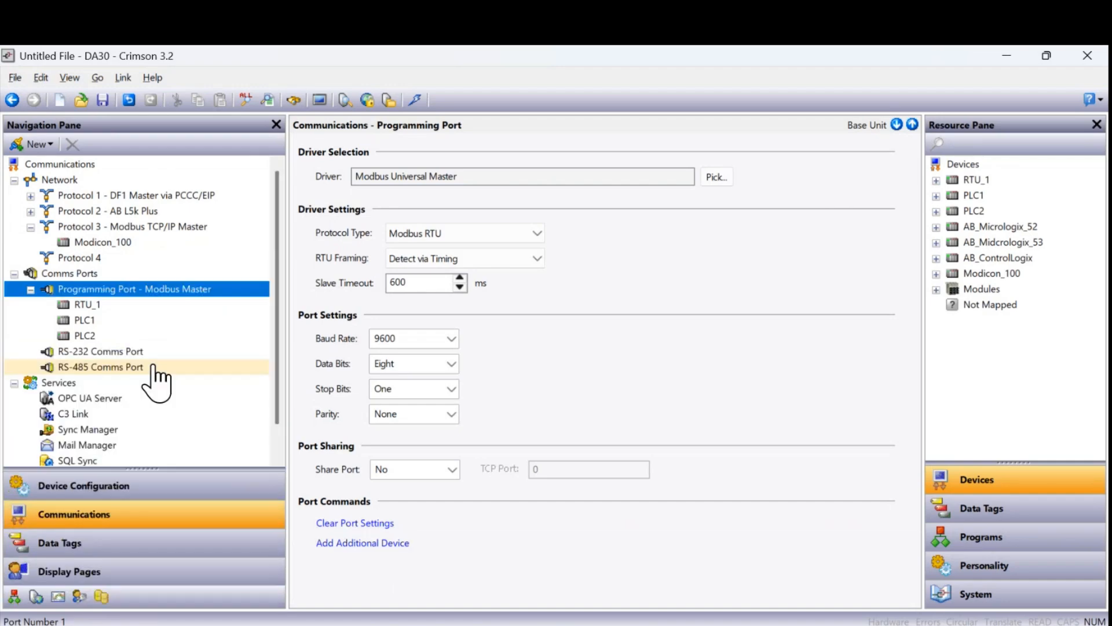
Rename the added Programming Port devices PLC1 and PLC2 as RTU_2 and RTU_3.
{"action": "left_click", "coordinate": [87, 321]}
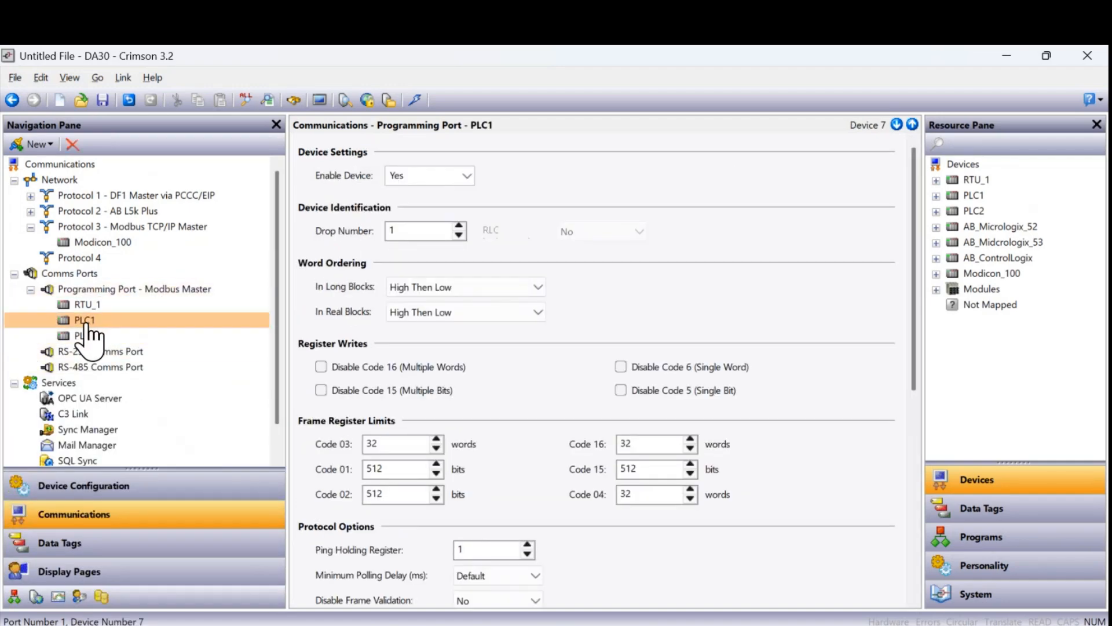
{"action": "left_click", "coordinate": [87, 322]}
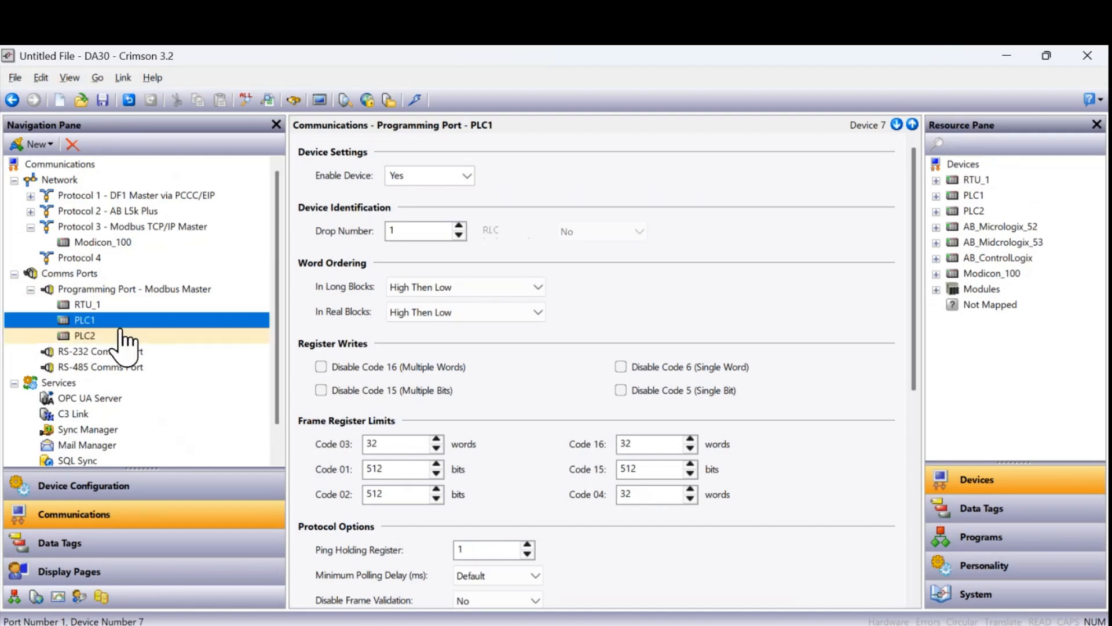
{"action": "type", "text": "RTU_2"}
{"action": "key", "text": "Return"}
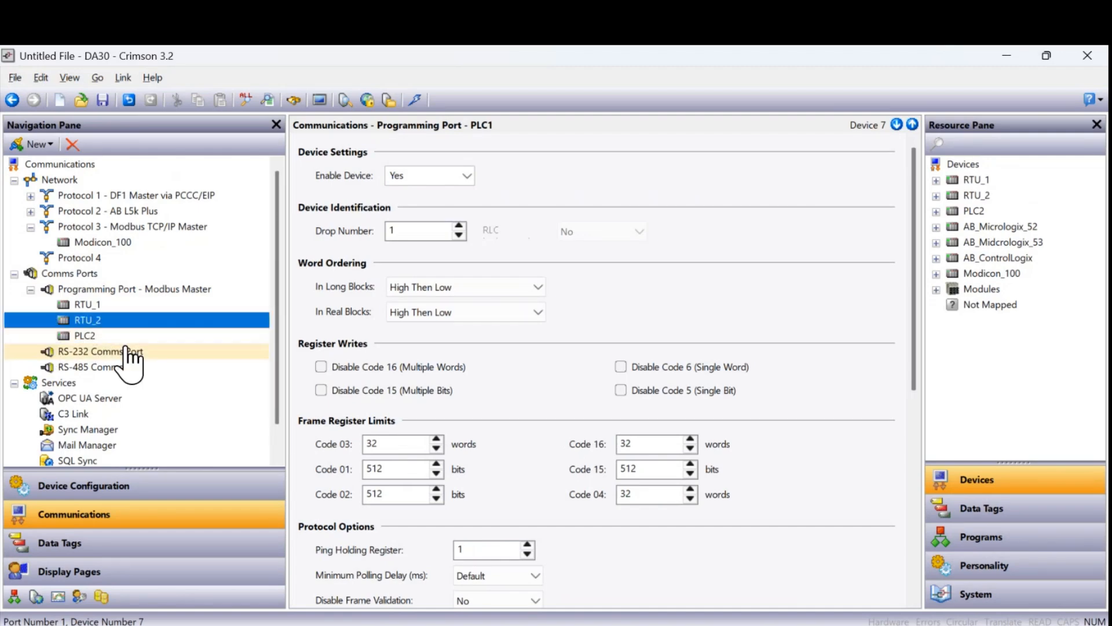
{"action": "left_click", "coordinate": [95, 336]}
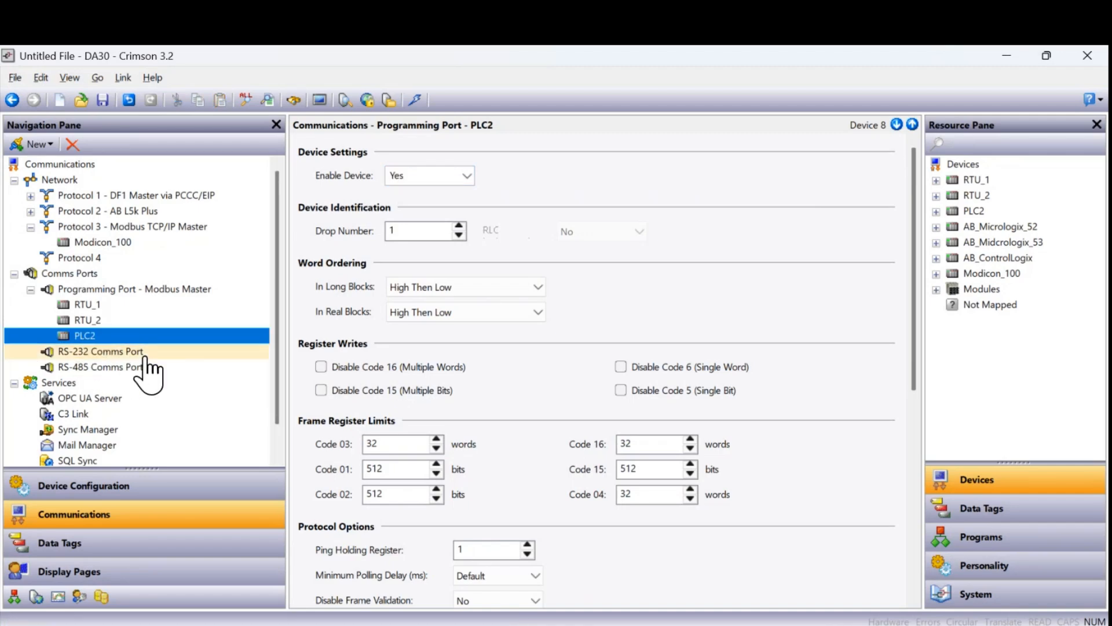
{"action": "key", "text": "F2"}
{"action": "key", "text": "Return"}
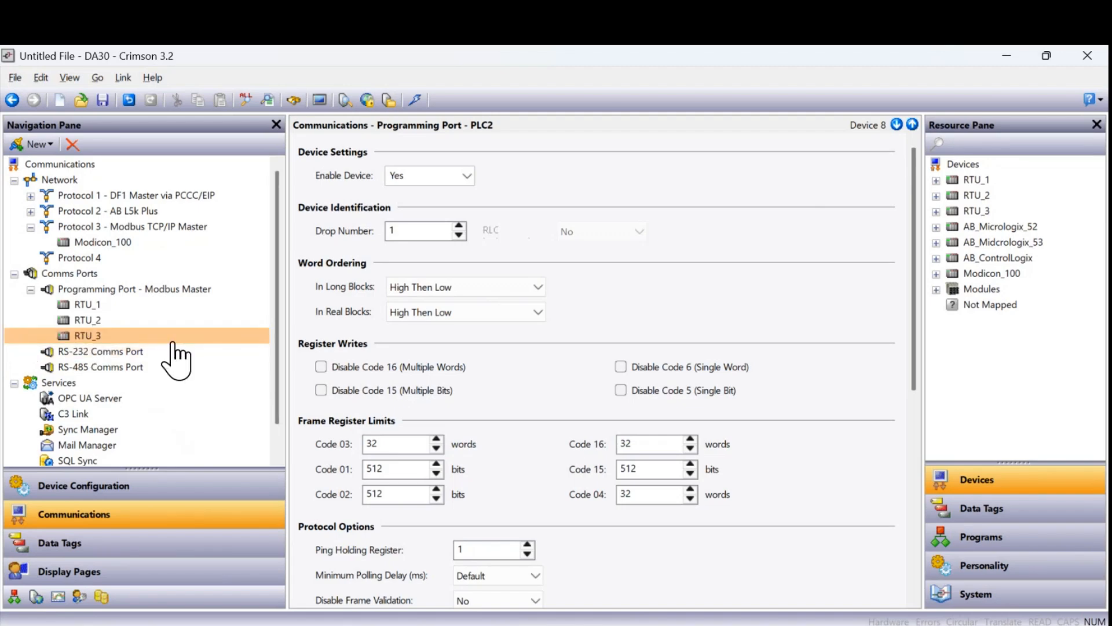
Set the drop number to 2 for RTU_2 and 3 for RTU_3, and collapse the Programming Port and Protocol 3 branches.
{"action": "left_click", "coordinate": [91, 322]}
{"action": "left_click", "coordinate": [95, 306]}
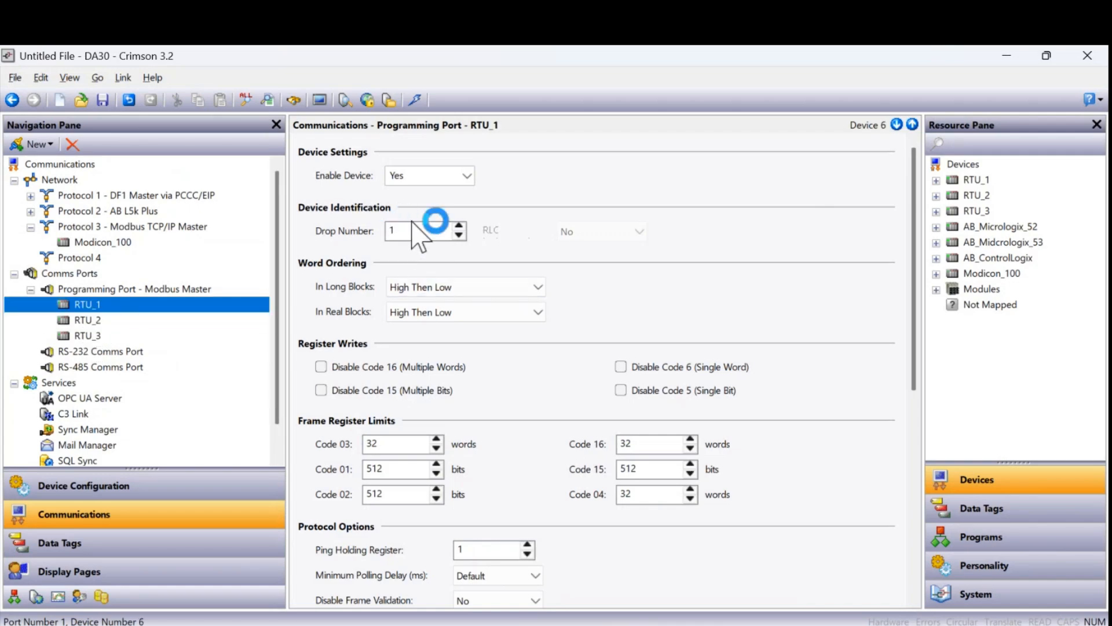
{"action": "left_click", "coordinate": [102, 320]}
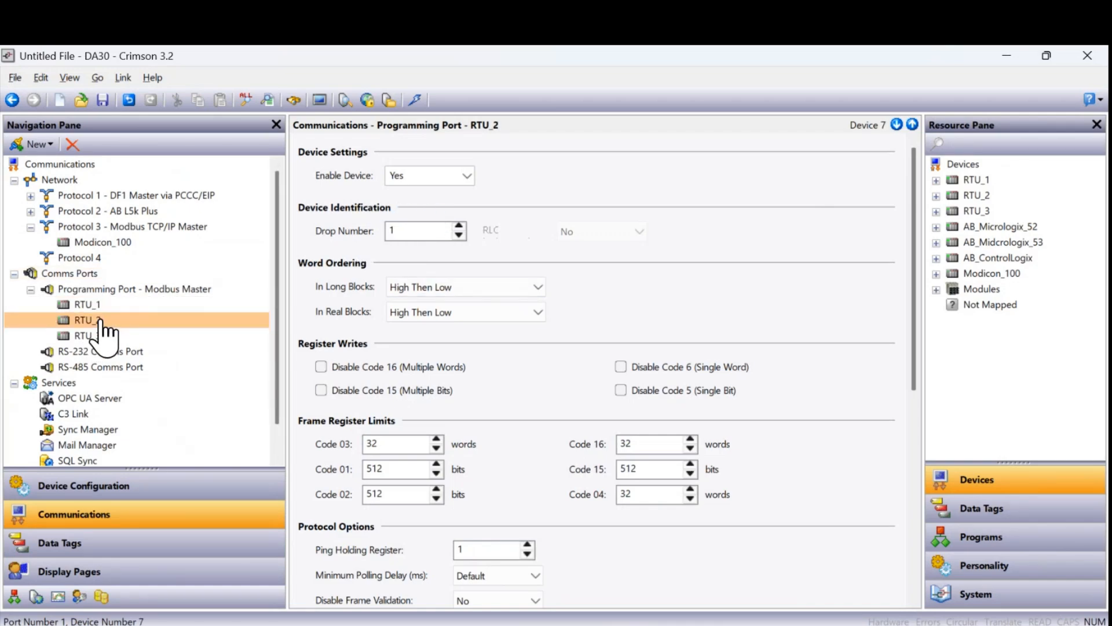
{"action": "left_click", "coordinate": [458, 225]}
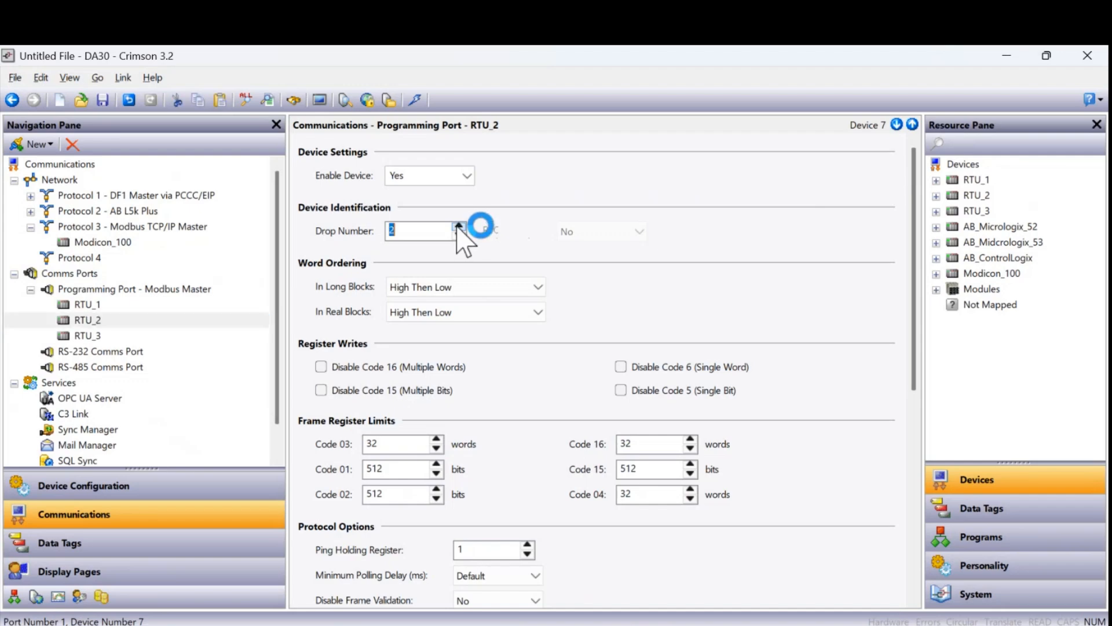
{"action": "left_click", "coordinate": [87, 336]}
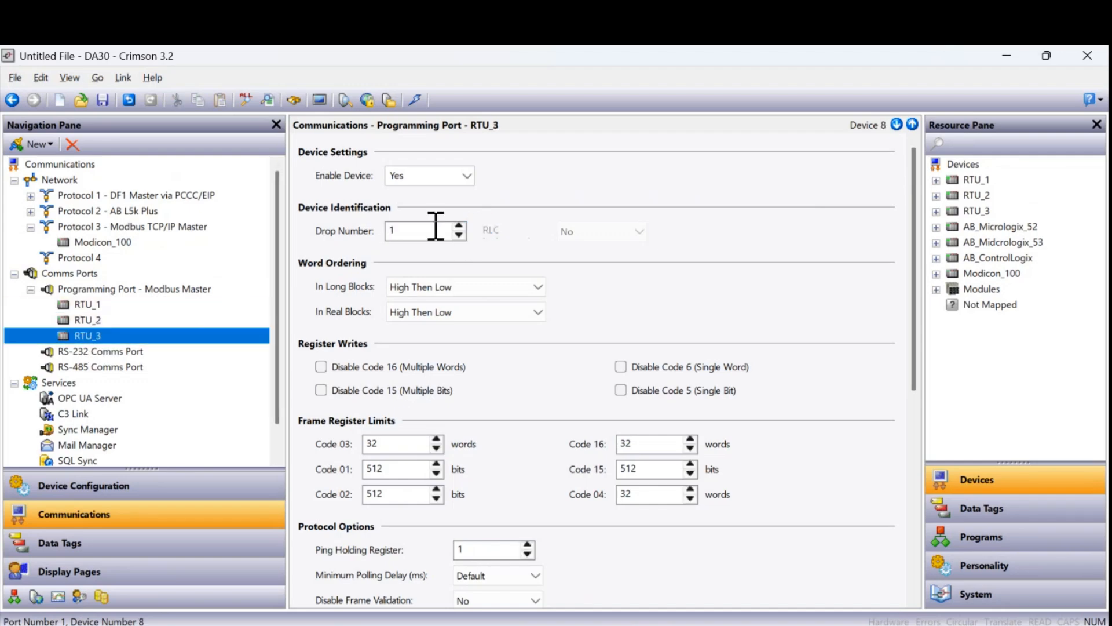
{"action": "left_click", "coordinate": [459, 226]}
{"action": "left_click", "coordinate": [459, 226]}
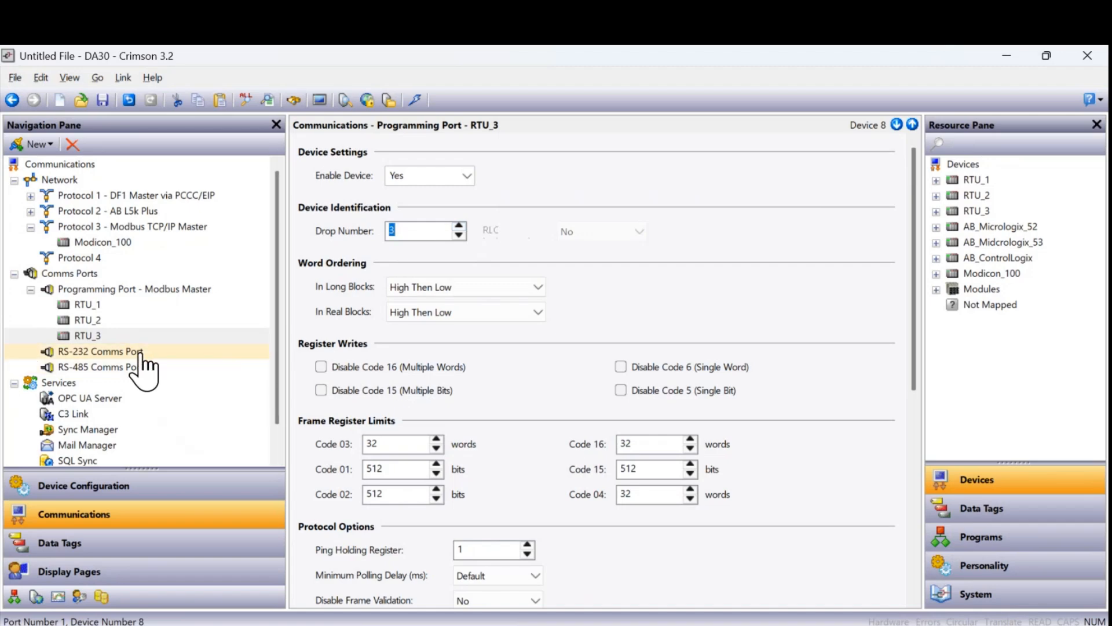
{"action": "left_click", "coordinate": [31, 289]}
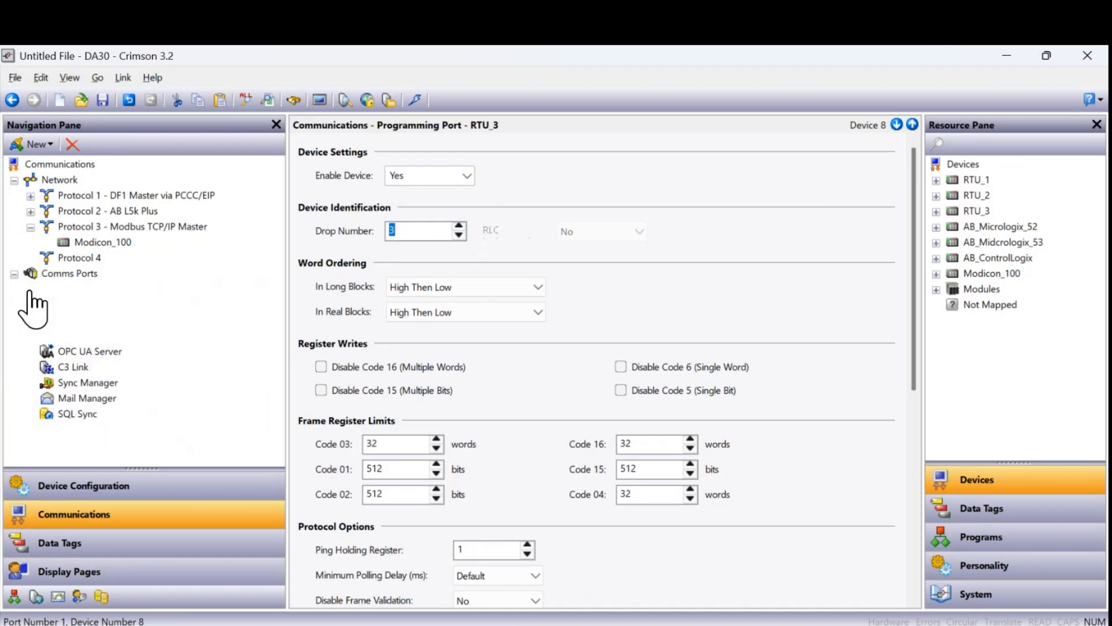
{"action": "left_click", "coordinate": [31, 227]}
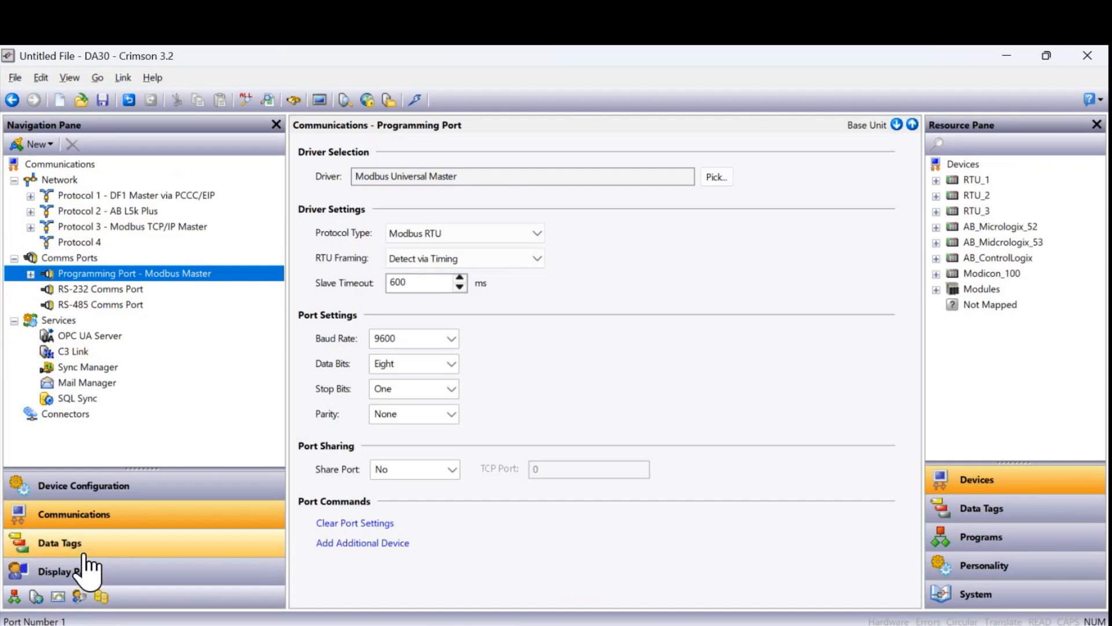
{"action": "left_click", "coordinate": [68, 547]}
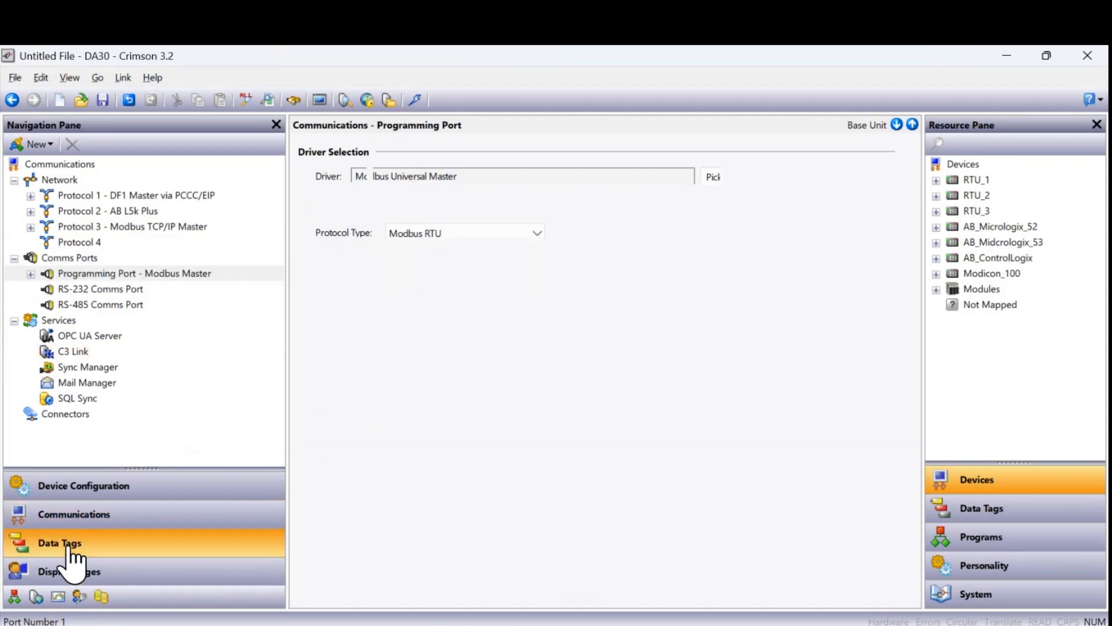
{"action": "left_click", "coordinate": [121, 511]}
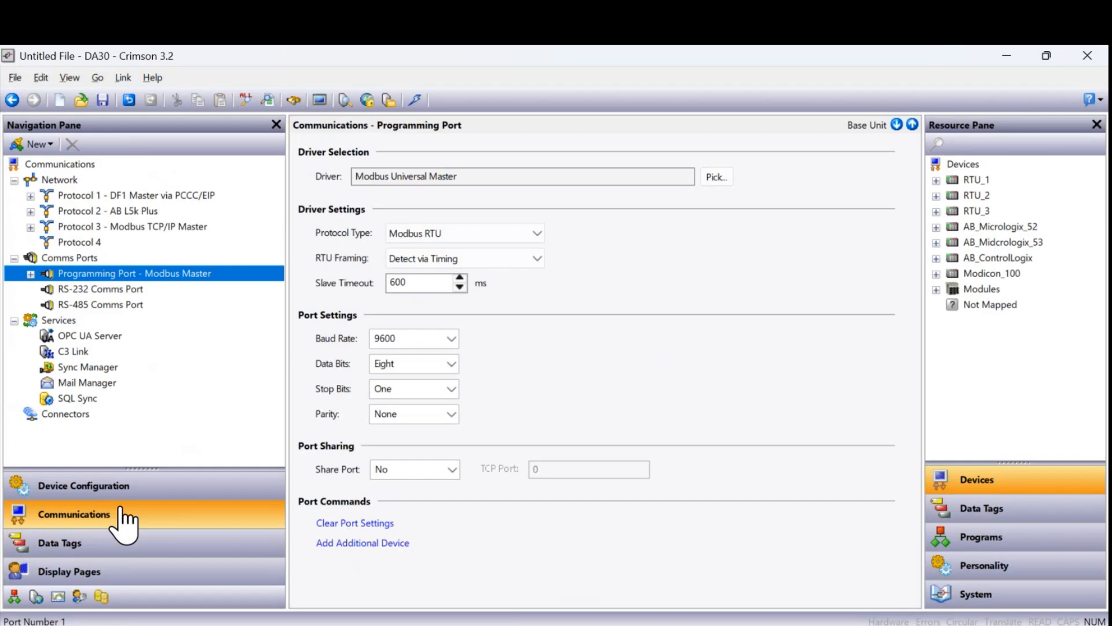
{"action": "left_click", "coordinate": [30, 273]}
{"action": "left_click", "coordinate": [31, 276]}
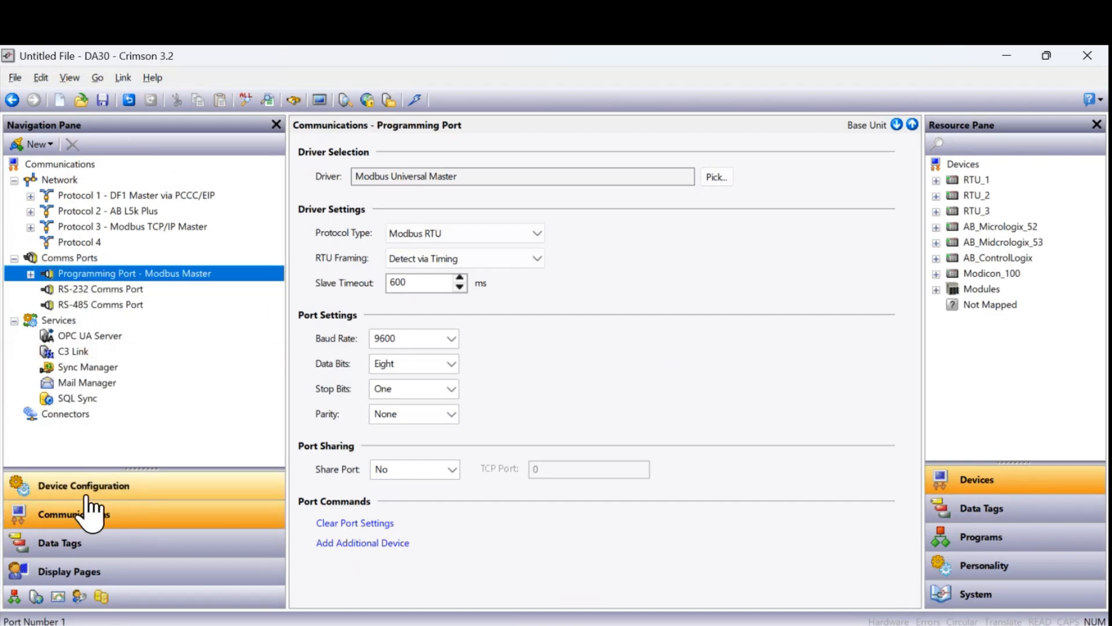
Create a folder named RTU_1 at the root of the data tags.
{"action": "left_click", "coordinate": [87, 539]}
{"action": "left_click", "coordinate": [47, 166]}
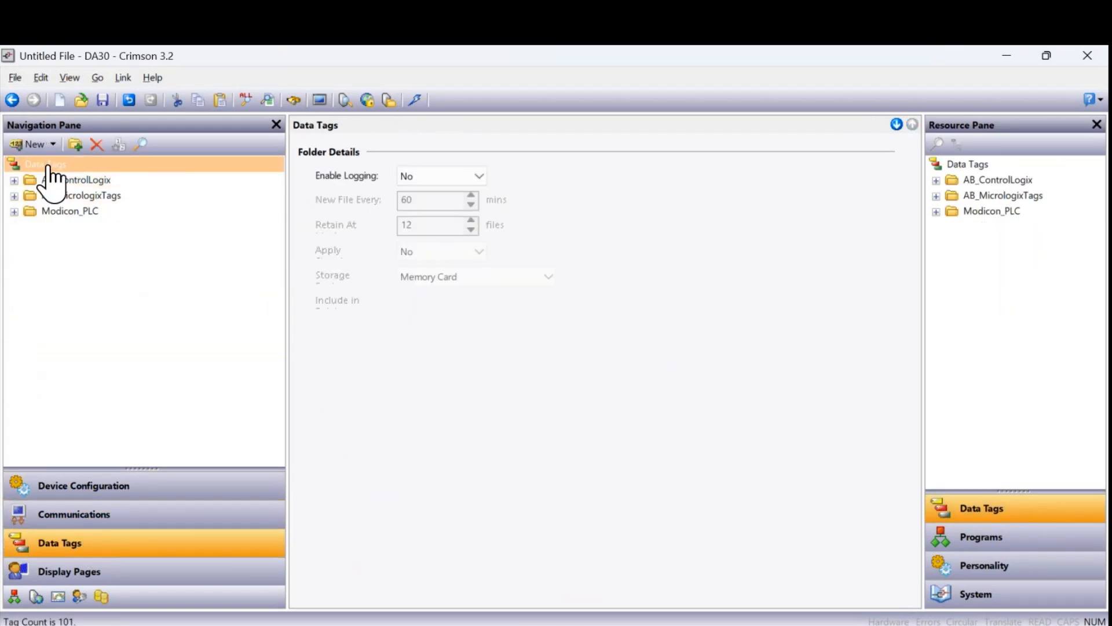
{"action": "left_click", "coordinate": [75, 144]}
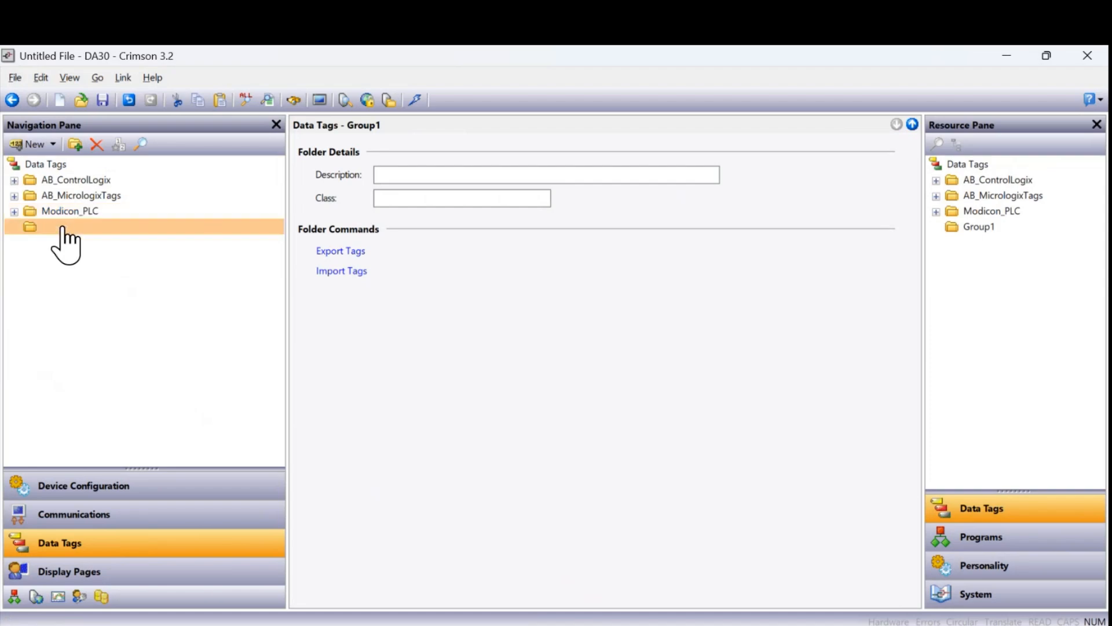
{"action": "type", "text": "RTU_1"}
{"action": "key", "text": "Return"}
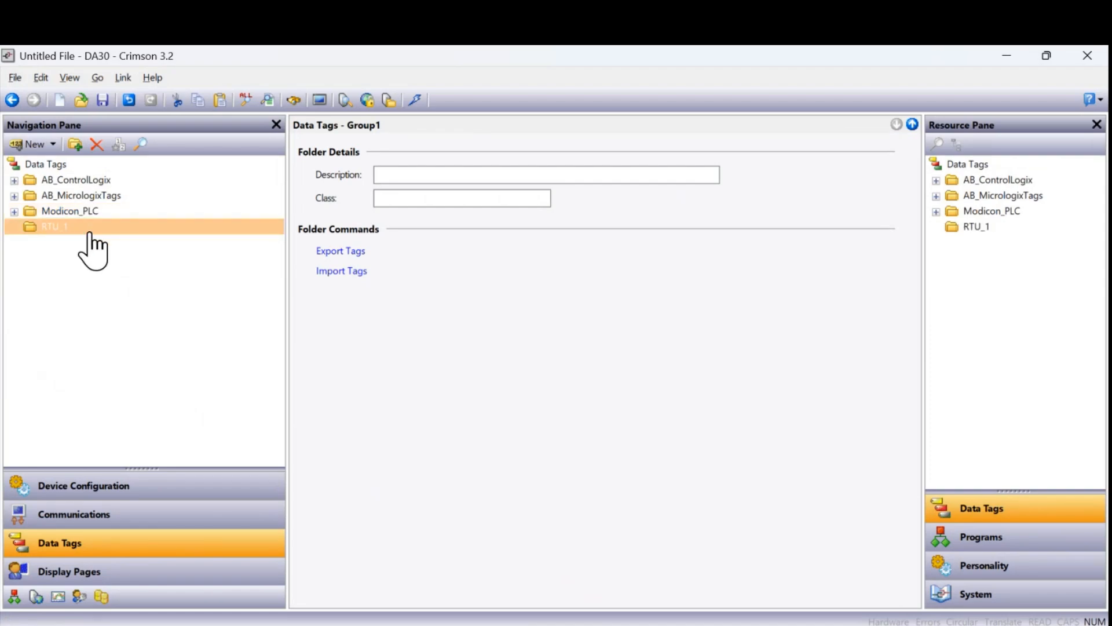
Add a numeric tag in the RTU_1 folder and source it from device RTU_1, holding register 400001 as Word as Word.
{"action": "left_click", "coordinate": [32, 144]}
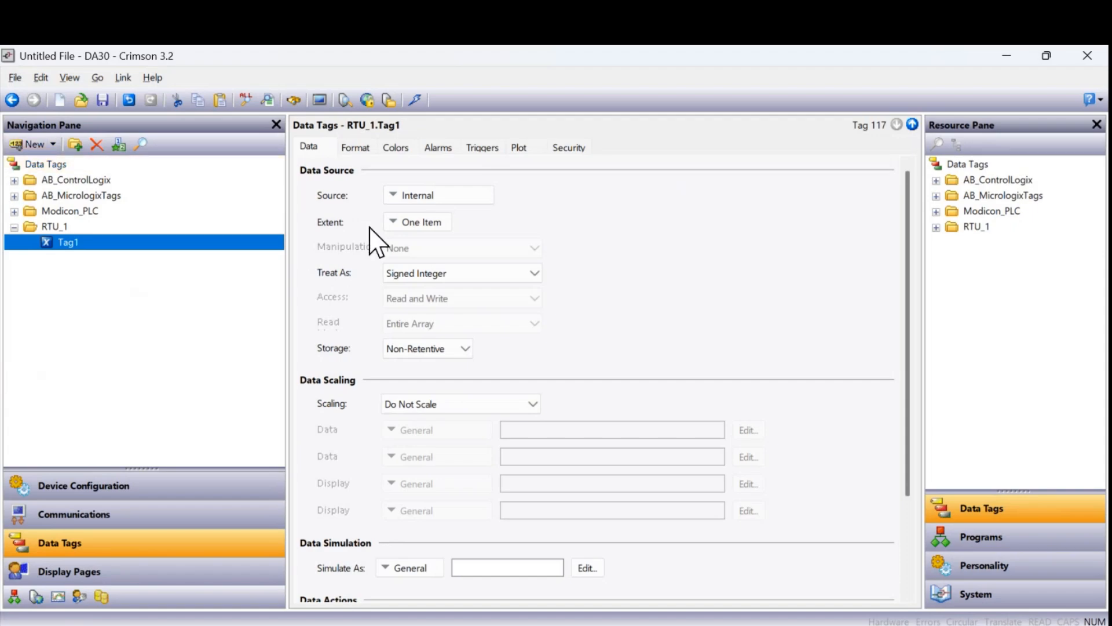
{"action": "left_click", "coordinate": [428, 196]}
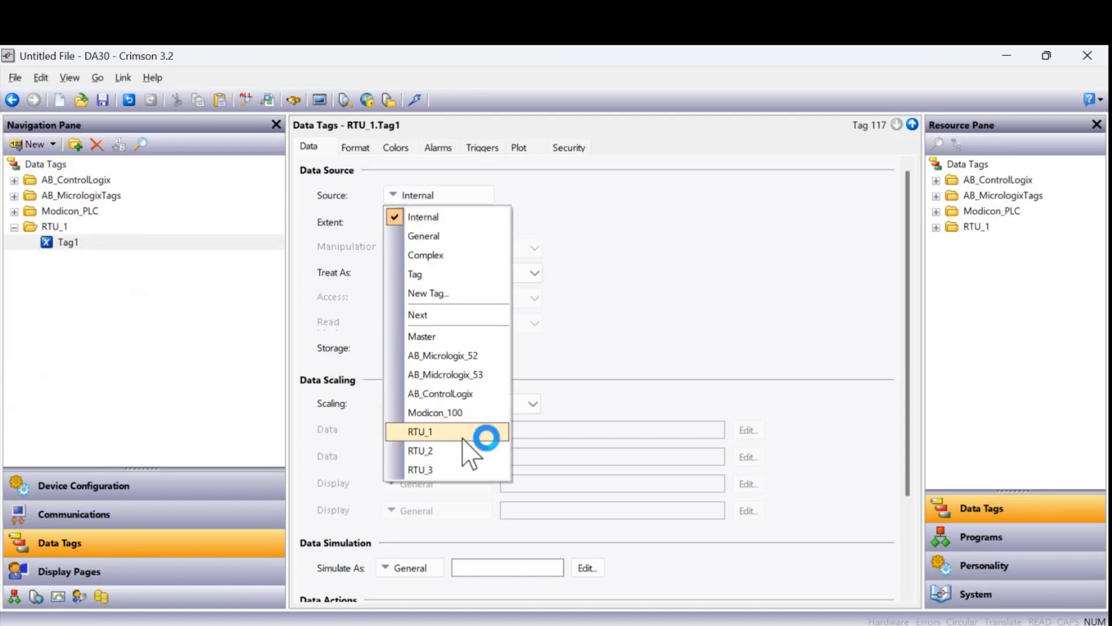
{"action": "left_click", "coordinate": [432, 435]}
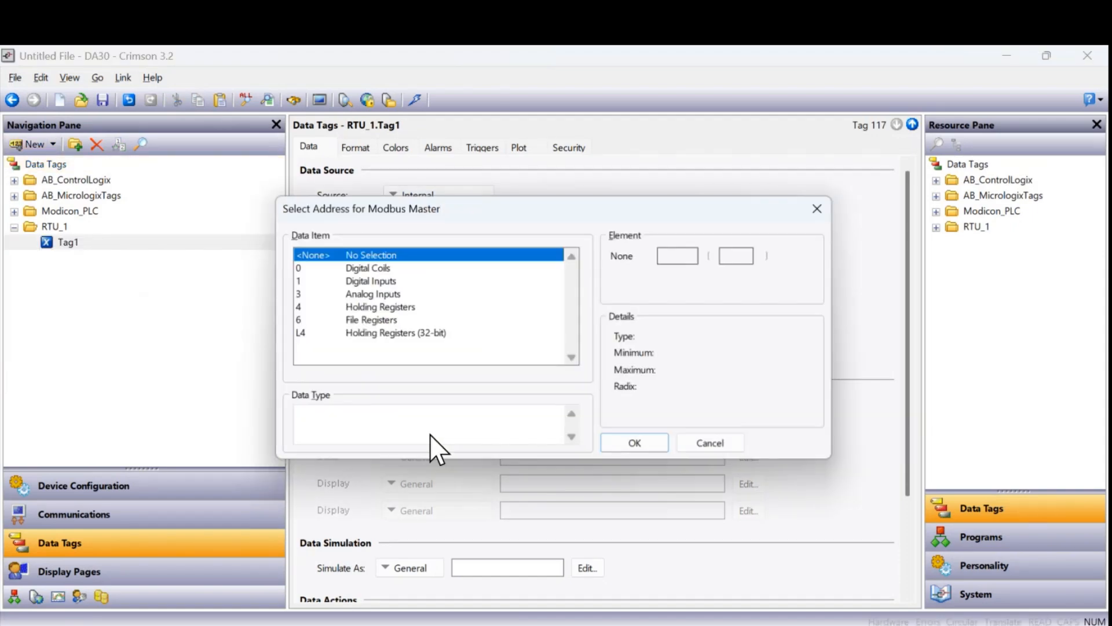
{"action": "left_click", "coordinate": [388, 311]}
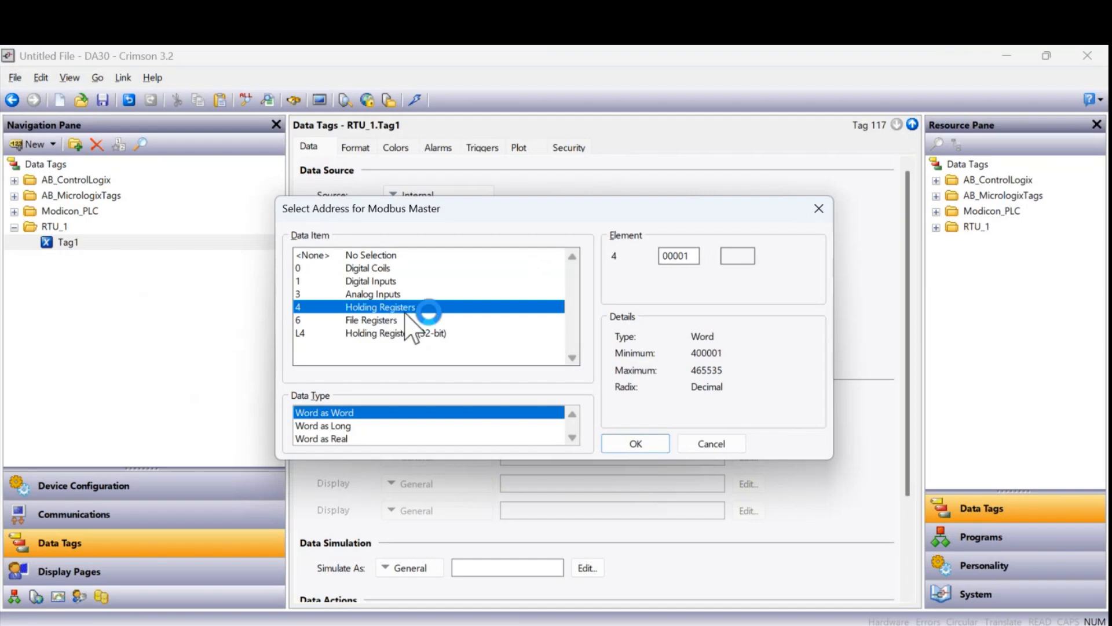
{"action": "left_click", "coordinate": [634, 450]}
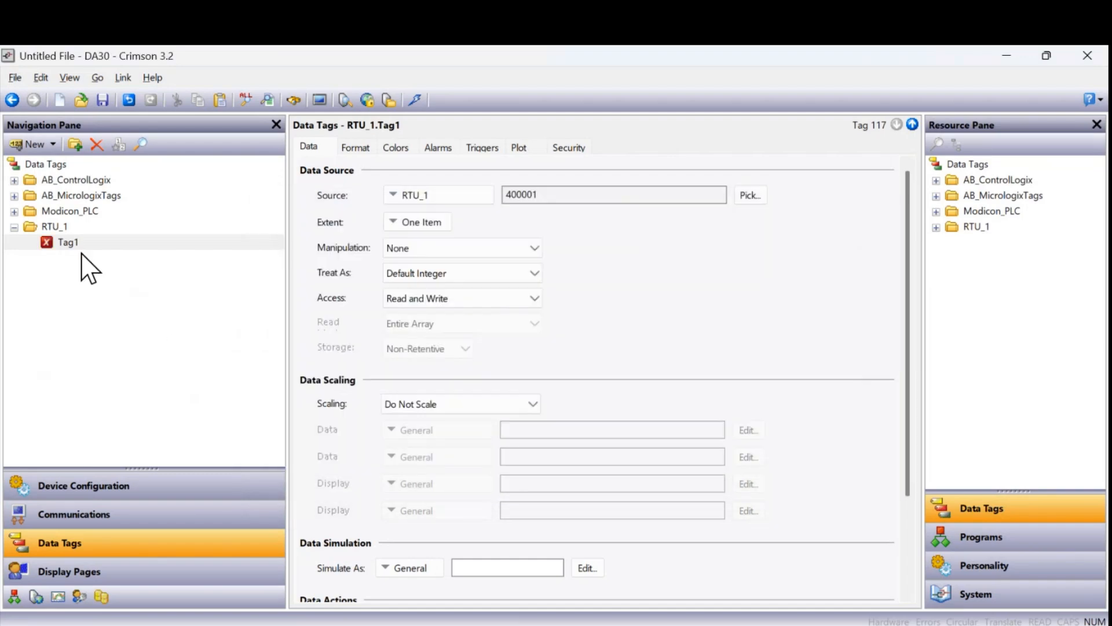
Rename the new tag in the RTU_1 folder as H4K_1.
{"action": "left_click", "coordinate": [82, 246]}
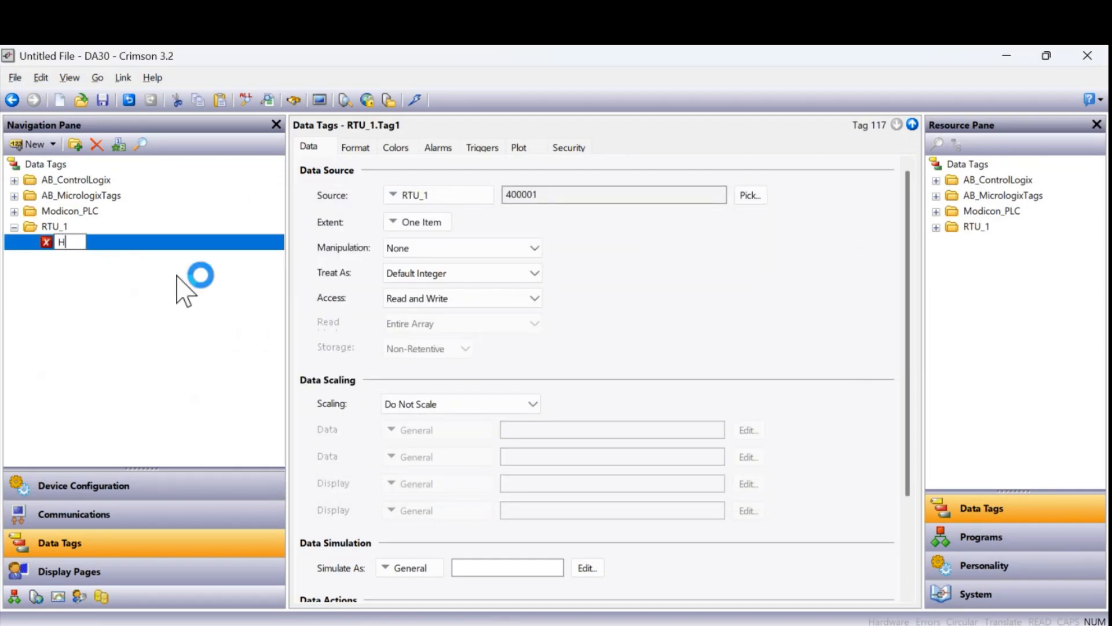
{"action": "type", "text": "H4K_1"}
{"action": "key", "text": "Return"}
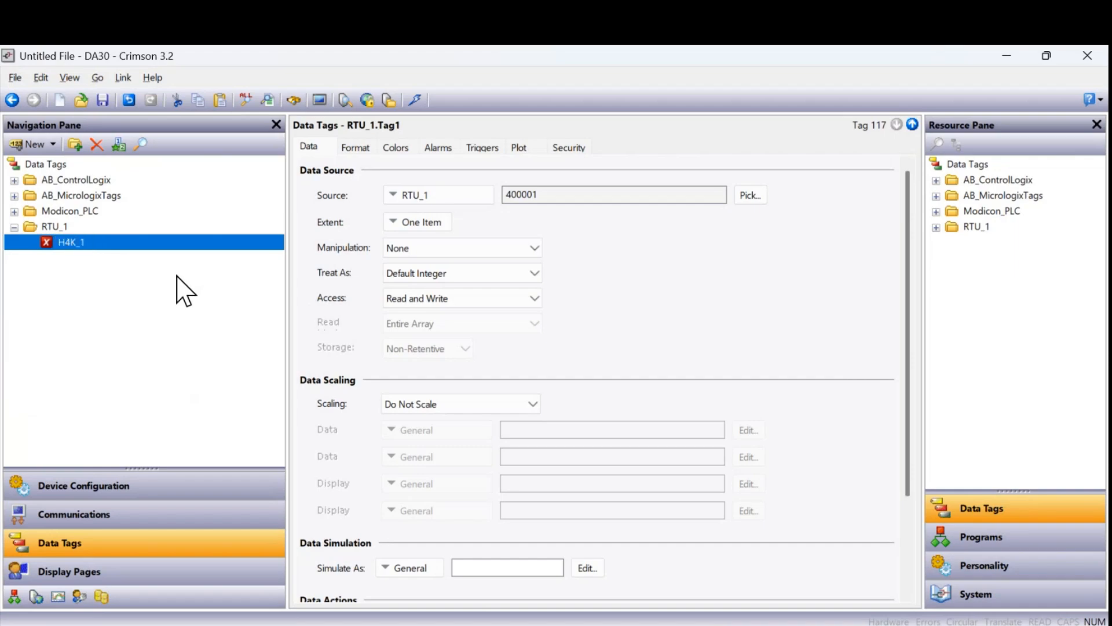
Duplicate H4K_1 into three more sequentially addressed tags, then collapse the RTU_1 folder and select the Data Tags root.
{"action": "left_click", "coordinate": [121, 147]}
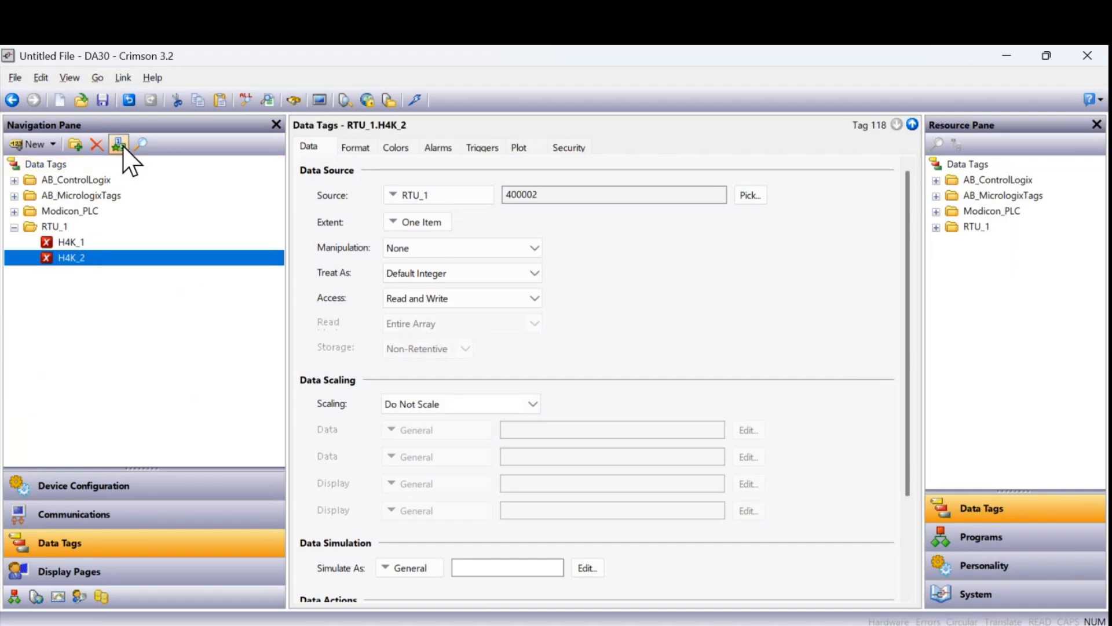
{"action": "left_click", "coordinate": [121, 146]}
{"action": "left_click", "coordinate": [121, 146]}
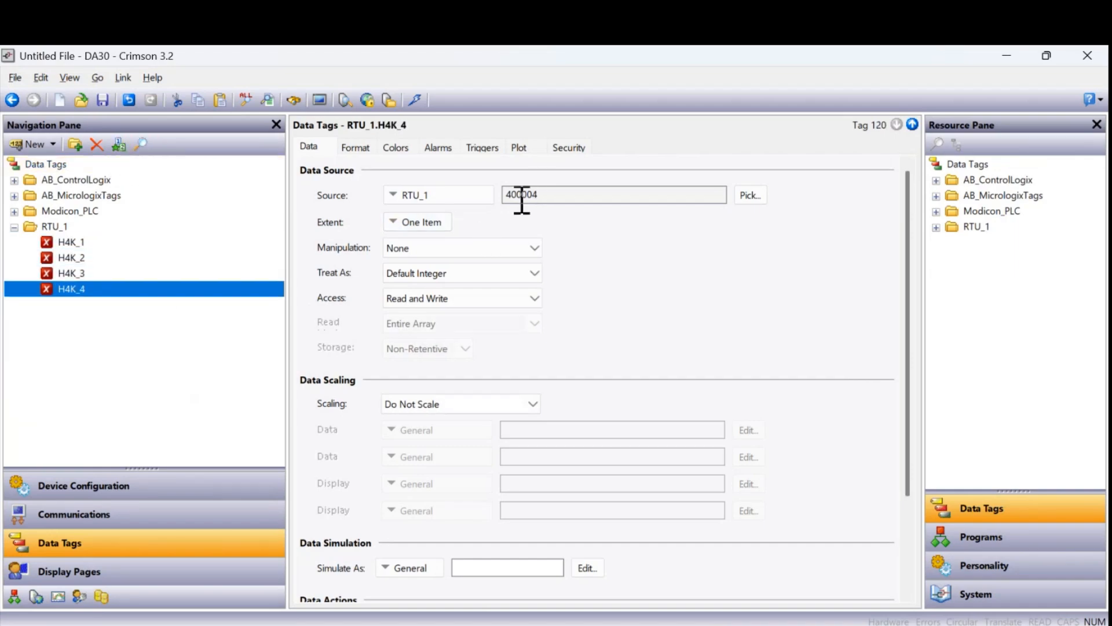
{"action": "left_click", "coordinate": [14, 227]}
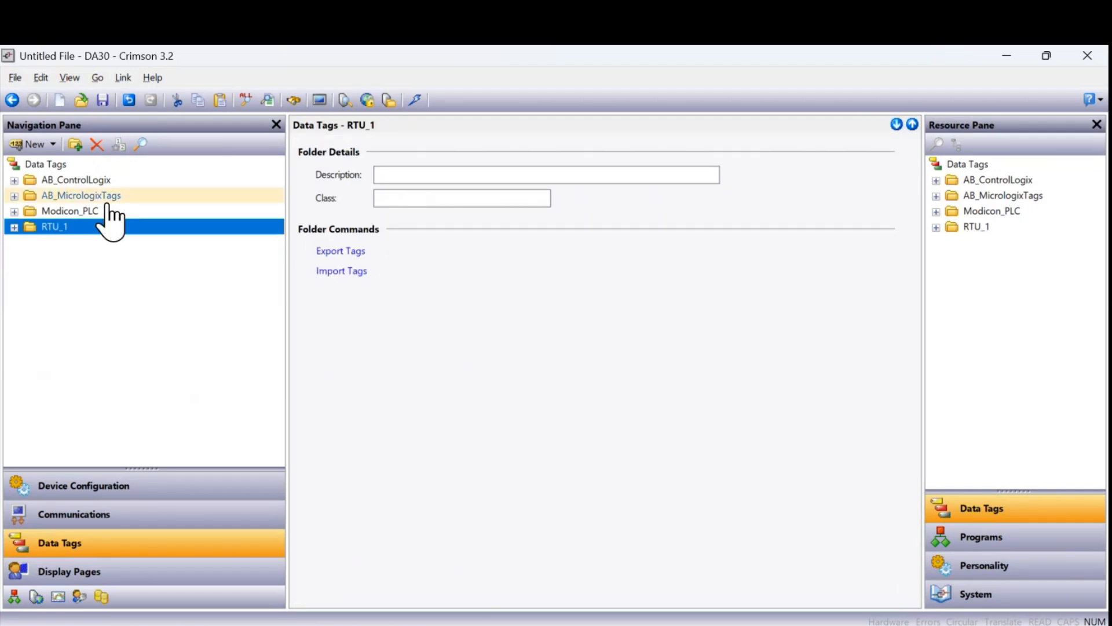
{"action": "left_click", "coordinate": [46, 165]}
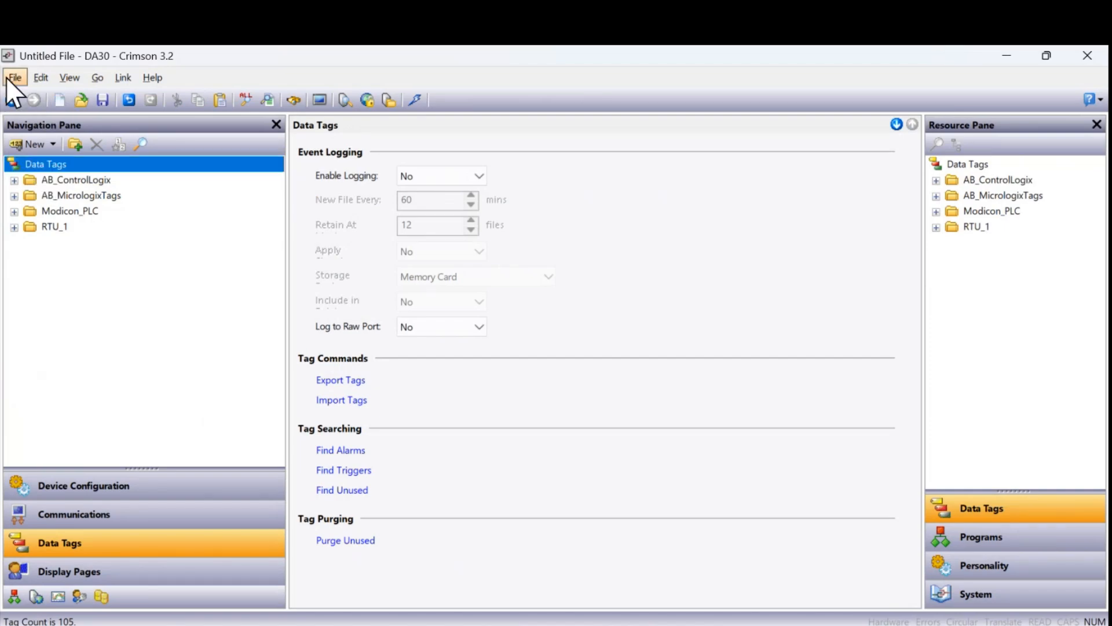
Start saving the database to a file and open the RedLion folder within Docs as the location.
{"action": "left_click", "coordinate": [7, 56]}
{"action": "left_click", "coordinate": [186, 287]}
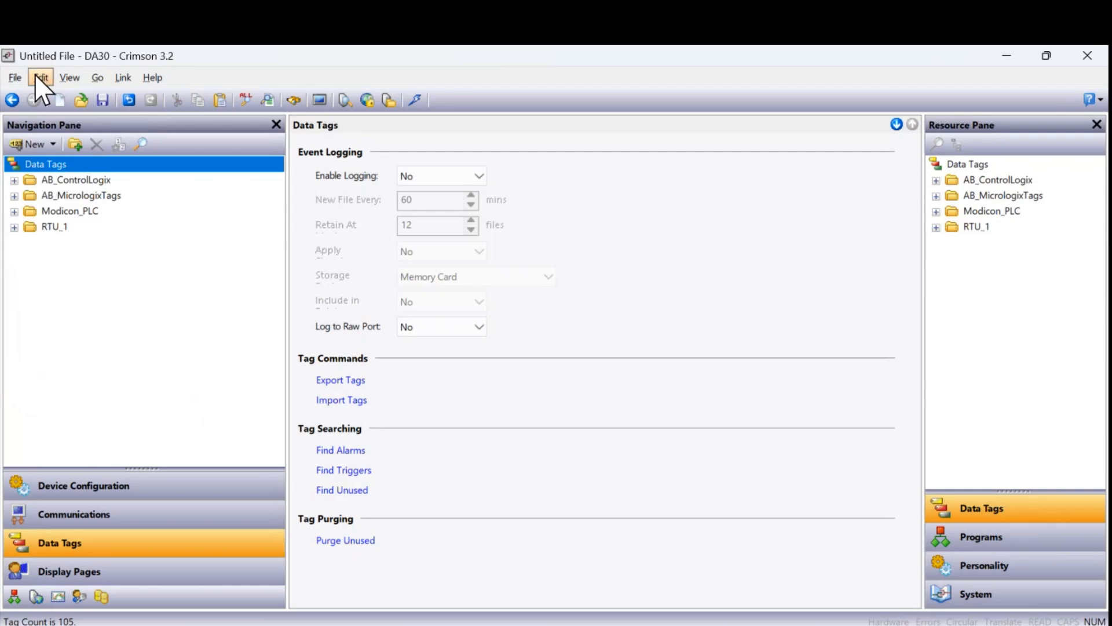
{"action": "left_click", "coordinate": [17, 77]}
{"action": "left_click", "coordinate": [72, 179]}
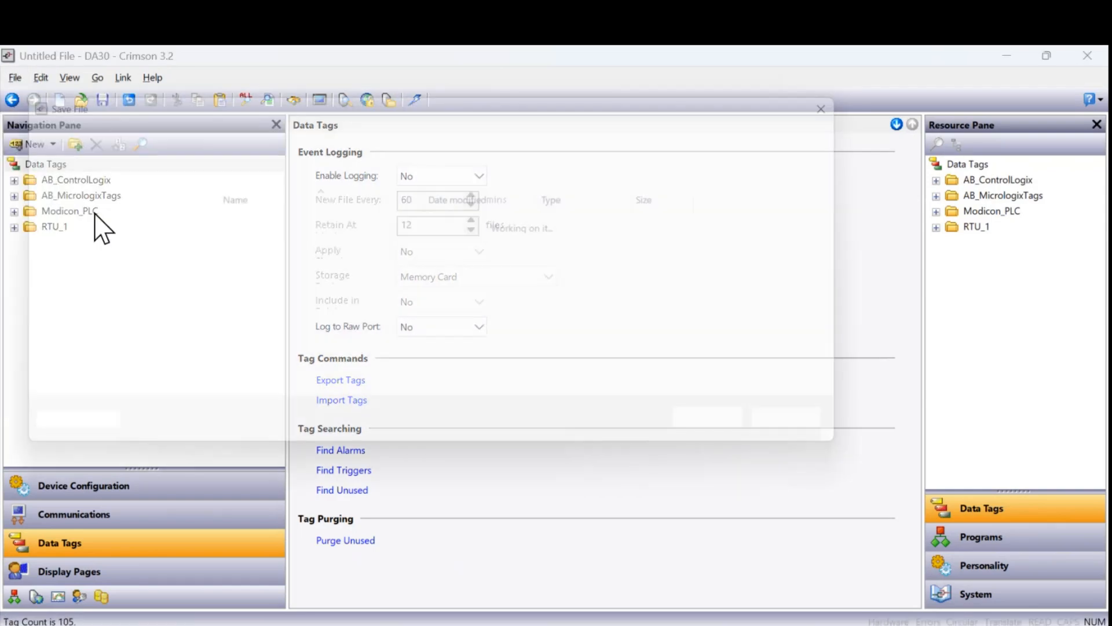
{"action": "left_click", "coordinate": [306, 146]}
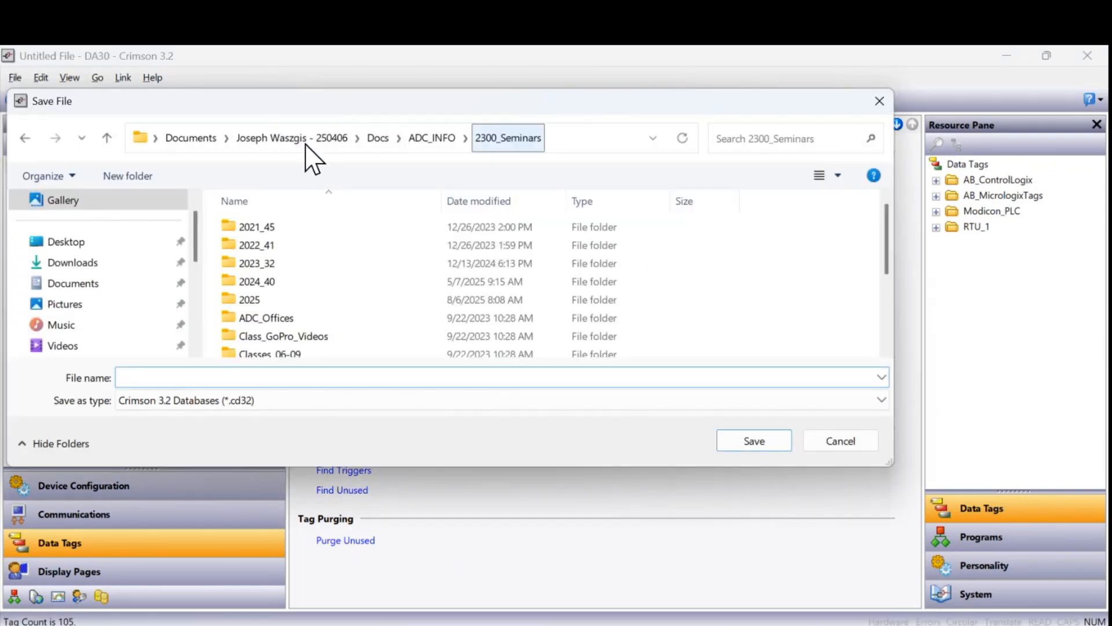
{"action": "left_click", "coordinate": [380, 142]}
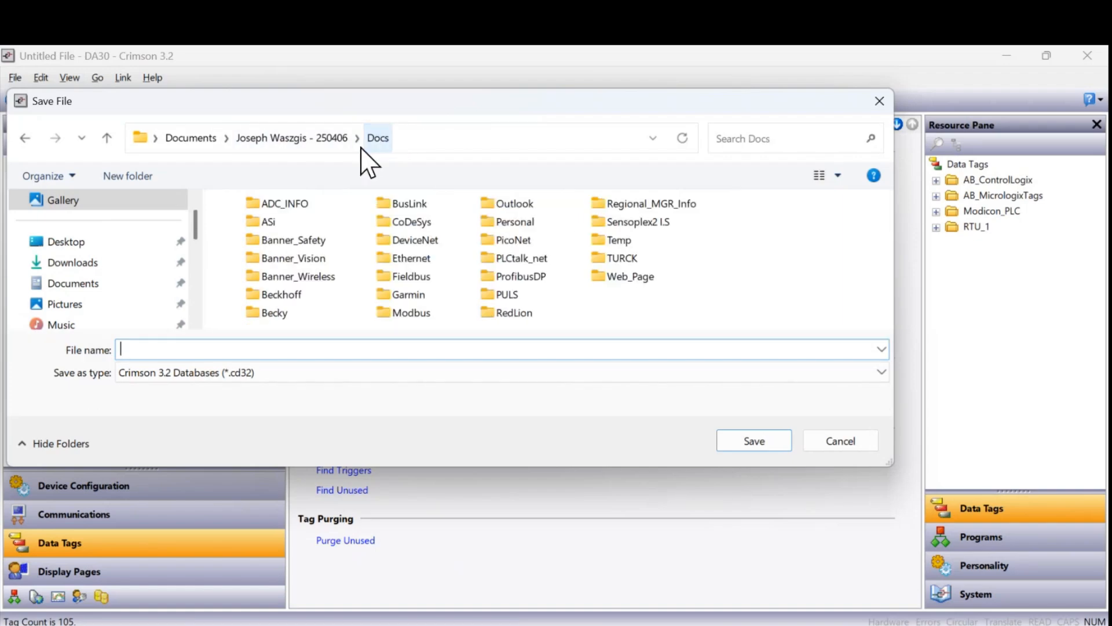
{"action": "double_click", "coordinate": [269, 208]}
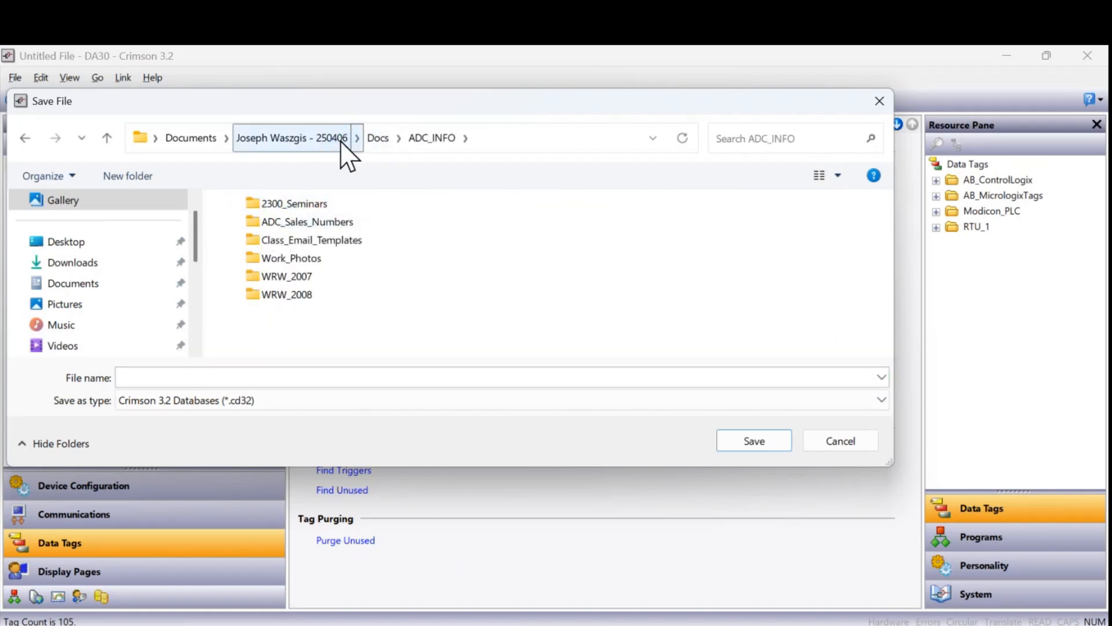
{"action": "left_click", "coordinate": [379, 139]}
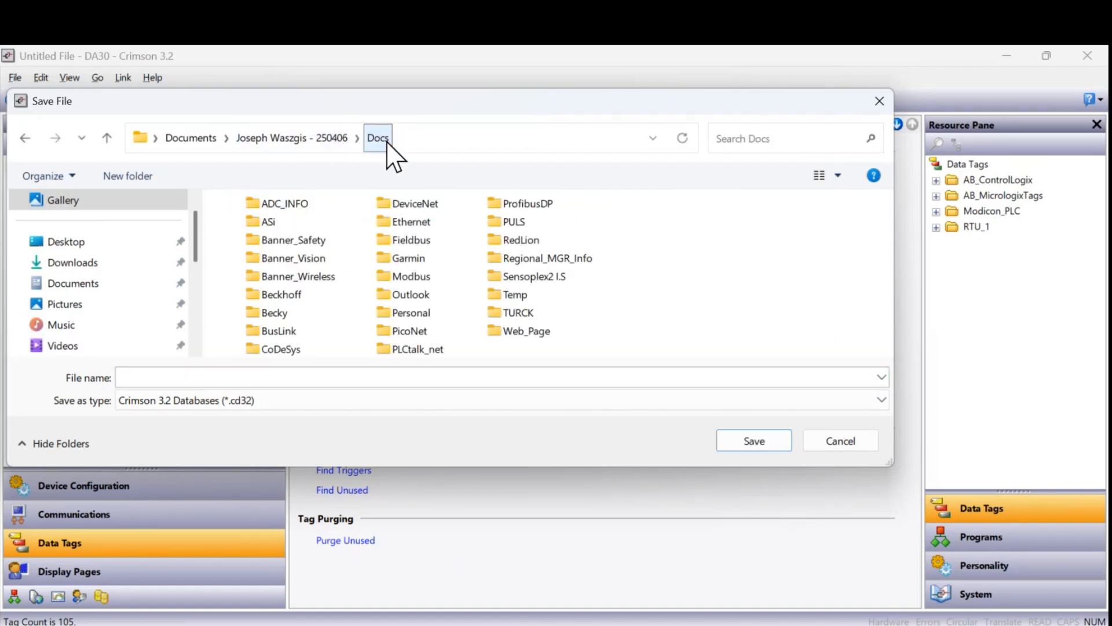
{"action": "double_click", "coordinate": [513, 241]}
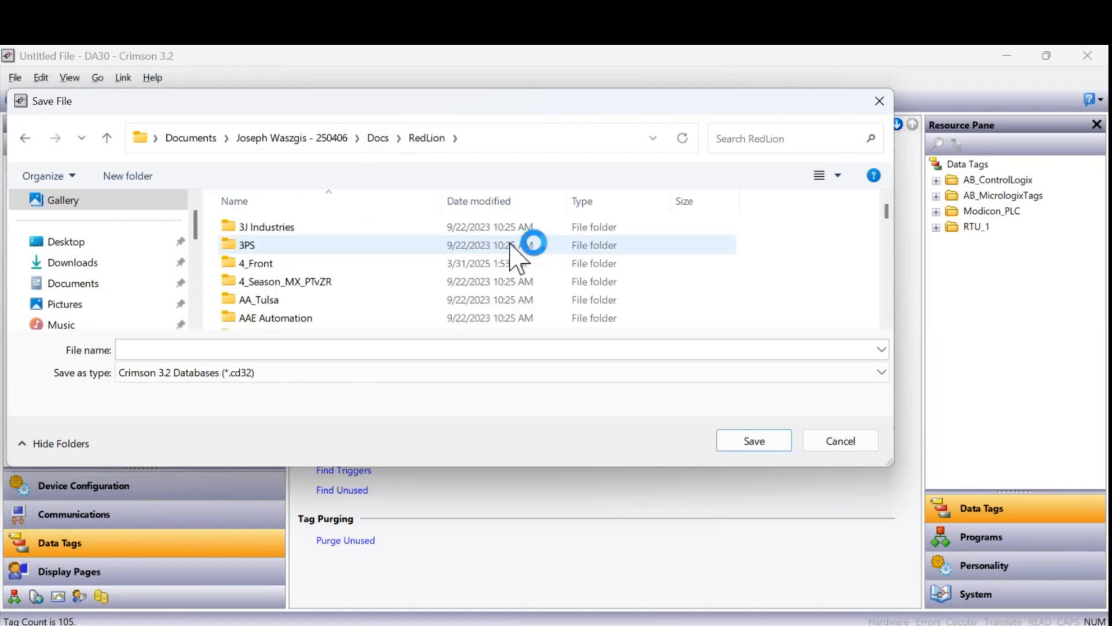
Save the database as DA30_250813 in the Bimbo_Bakeries folder within RedLion.
{"action": "key", "text": "r"}
{"action": "scroll", "coordinate": [265, 283], "scroll_direction": "down", "scroll_amount": 1}
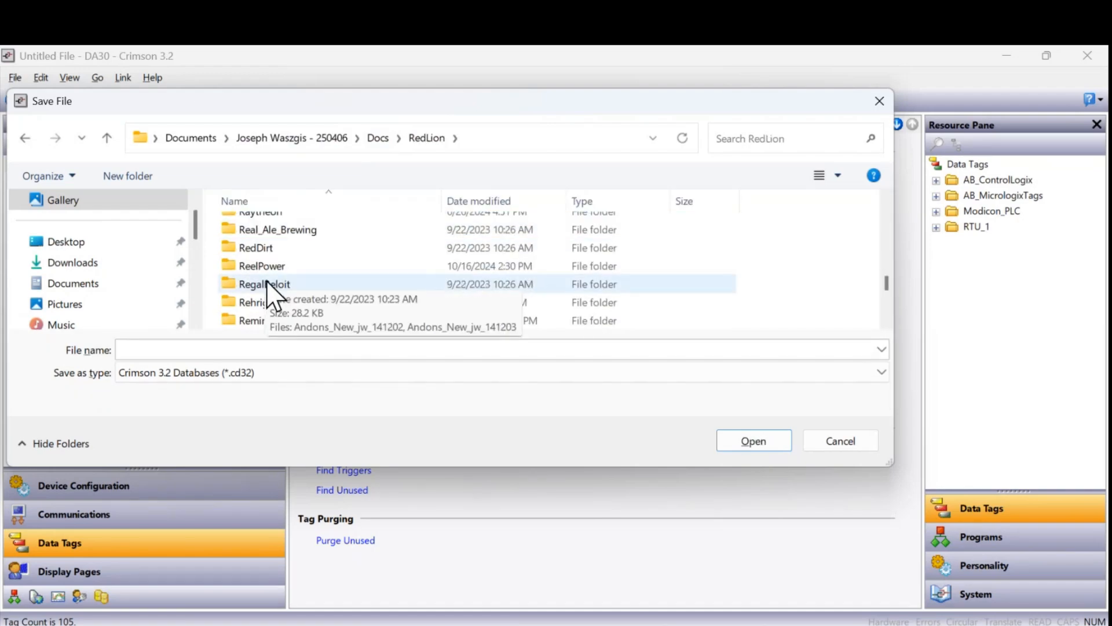
{"action": "scroll", "coordinate": [272, 298], "scroll_direction": "up", "scroll_amount": 4}
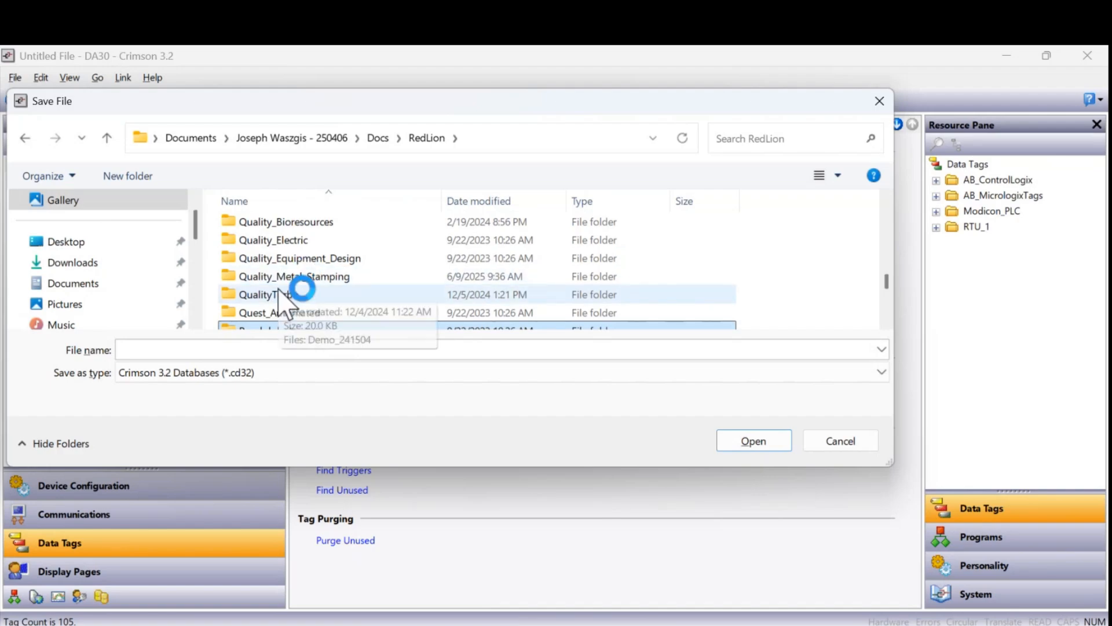
{"action": "scroll", "coordinate": [272, 287], "scroll_direction": "up", "scroll_amount": 20}
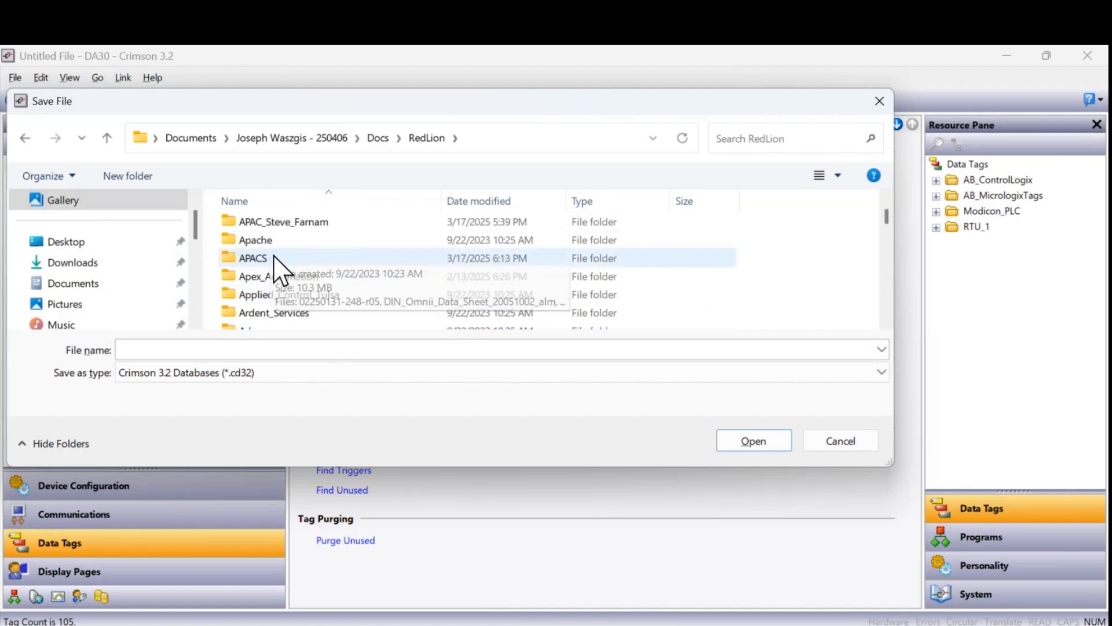
{"action": "scroll", "coordinate": [266, 283], "scroll_direction": "down", "scroll_amount": 2}
{"action": "scroll", "coordinate": [265, 290], "scroll_direction": "down", "scroll_amount": 8}
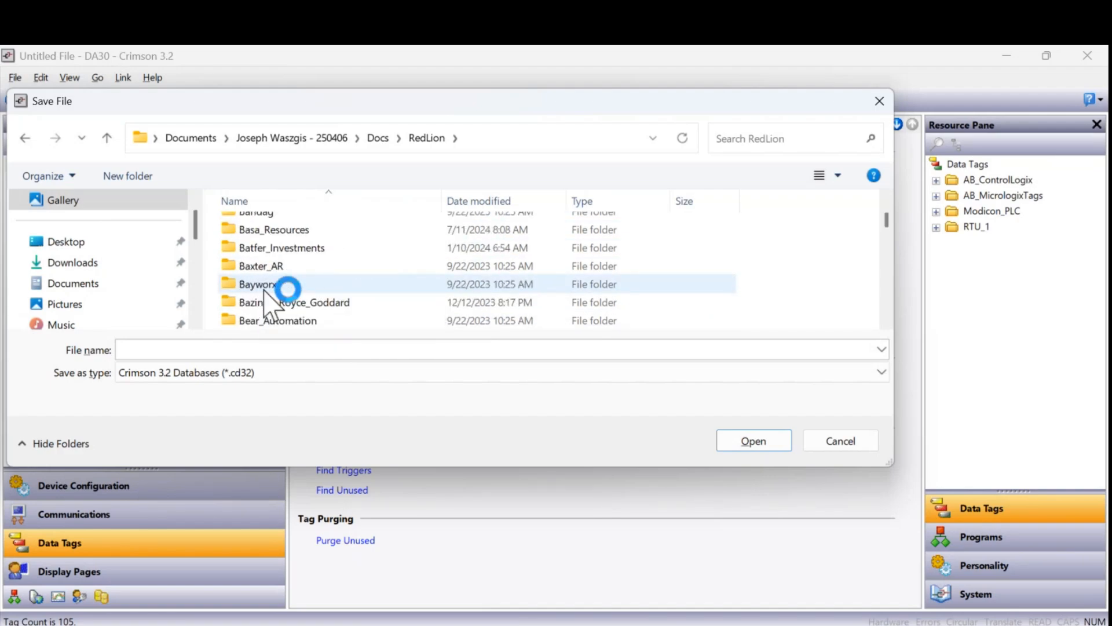
{"action": "double_click", "coordinate": [267, 268]}
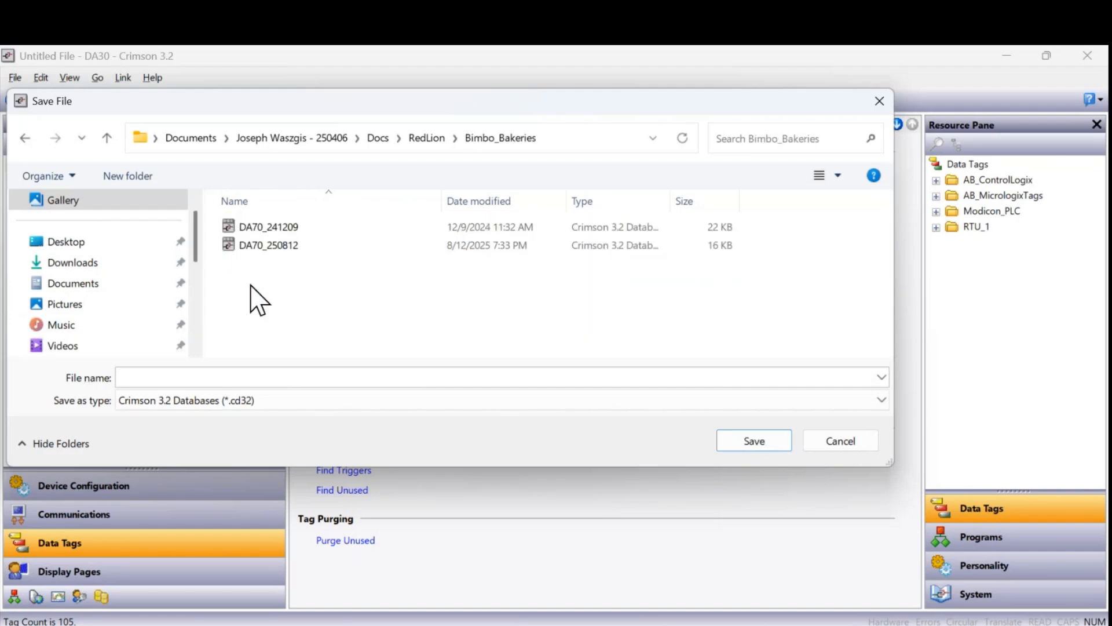
{"action": "left_click", "coordinate": [223, 378]}
{"action": "type", "text": "DA30_250813"}
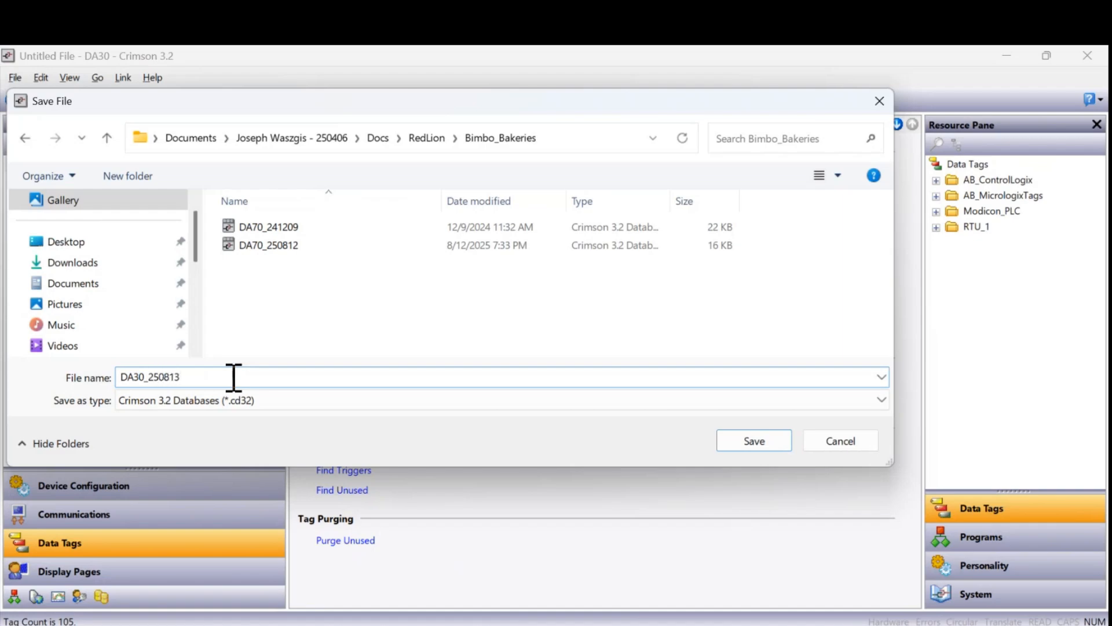
{"action": "key", "text": "Return"}
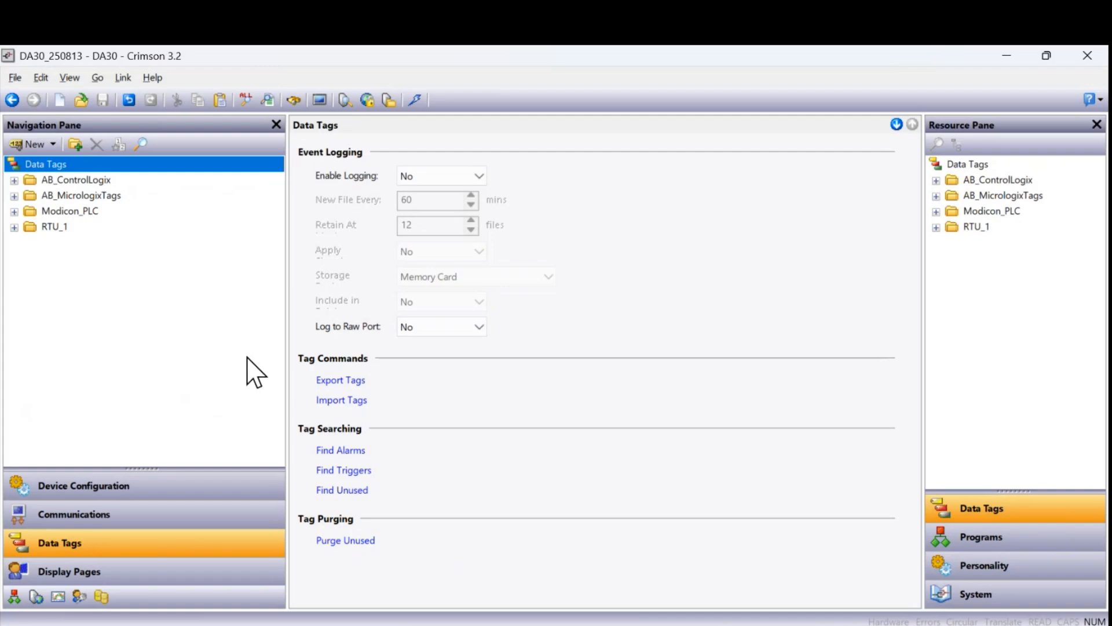
Add a numeric tag at the Data Tags root and name it AI_1.
{"action": "left_click", "coordinate": [23, 145]}
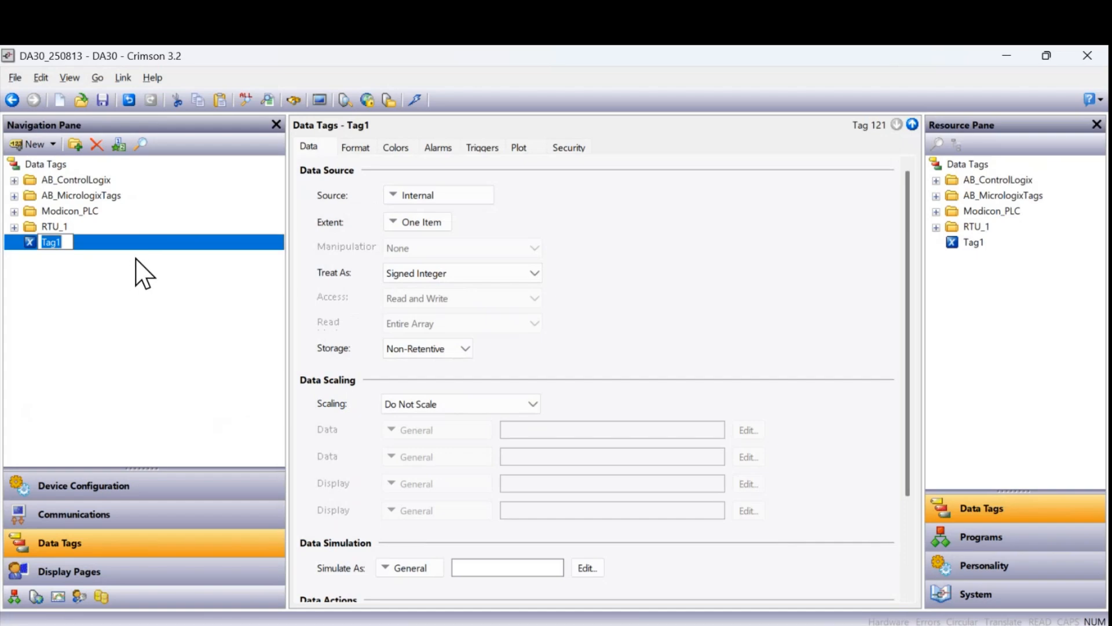
{"action": "type", "text": "AI_1"}
{"action": "key", "text": "Return"}
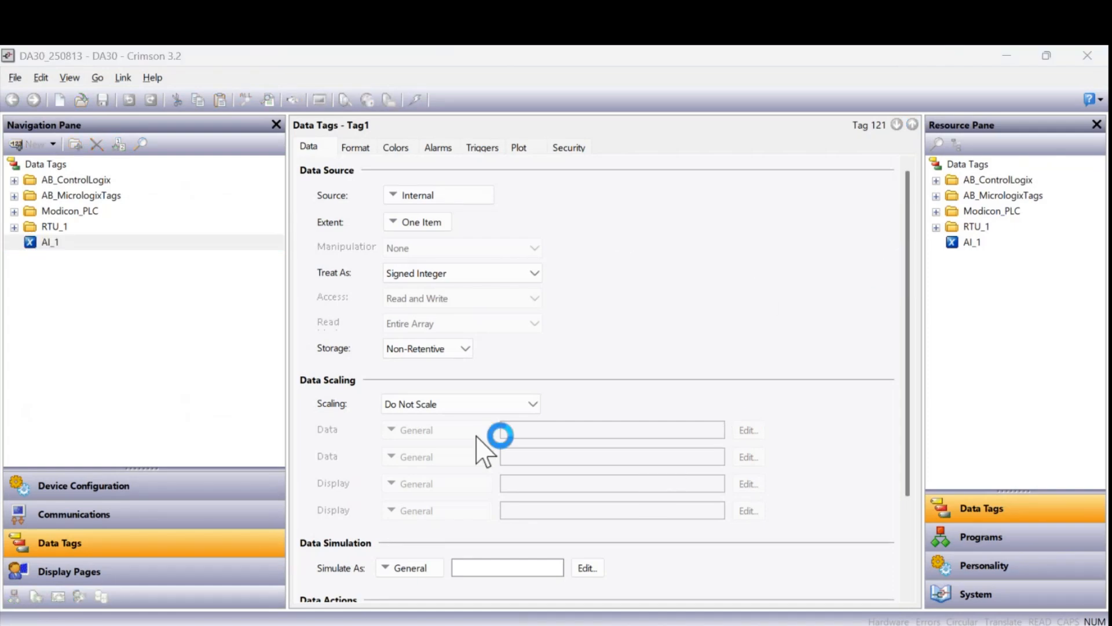
Try sourcing AI_1 from AB_Micrologix_52 integer N007:0000 with Read Only access, and return its source to Internal.
{"action": "left_click", "coordinate": [57, 243]}
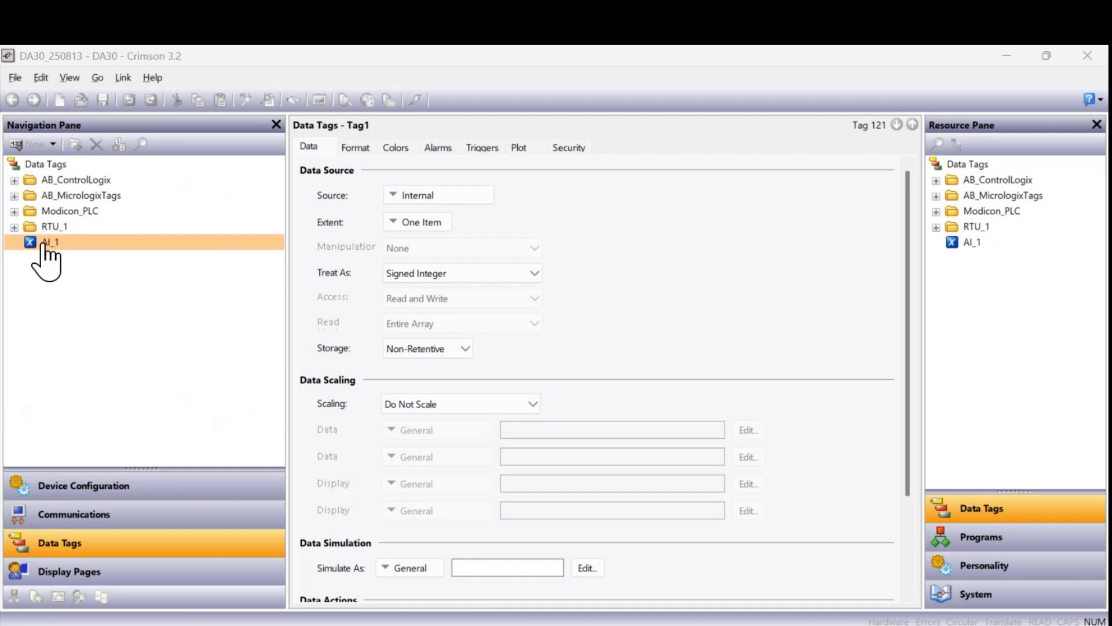
{"action": "left_click", "coordinate": [484, 197]}
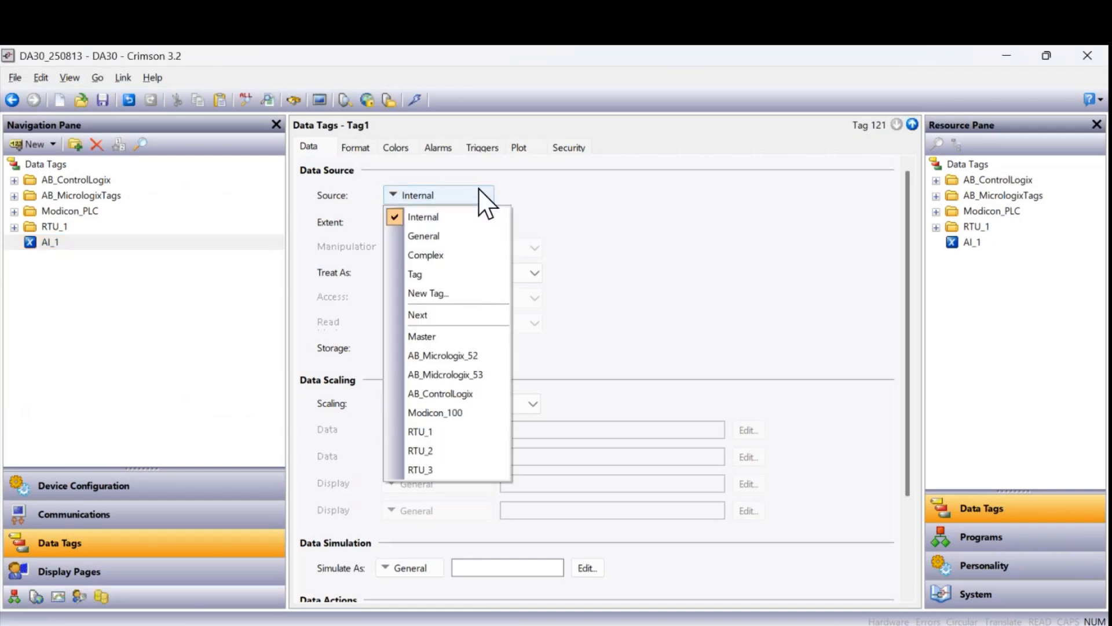
{"action": "left_click", "coordinate": [446, 355]}
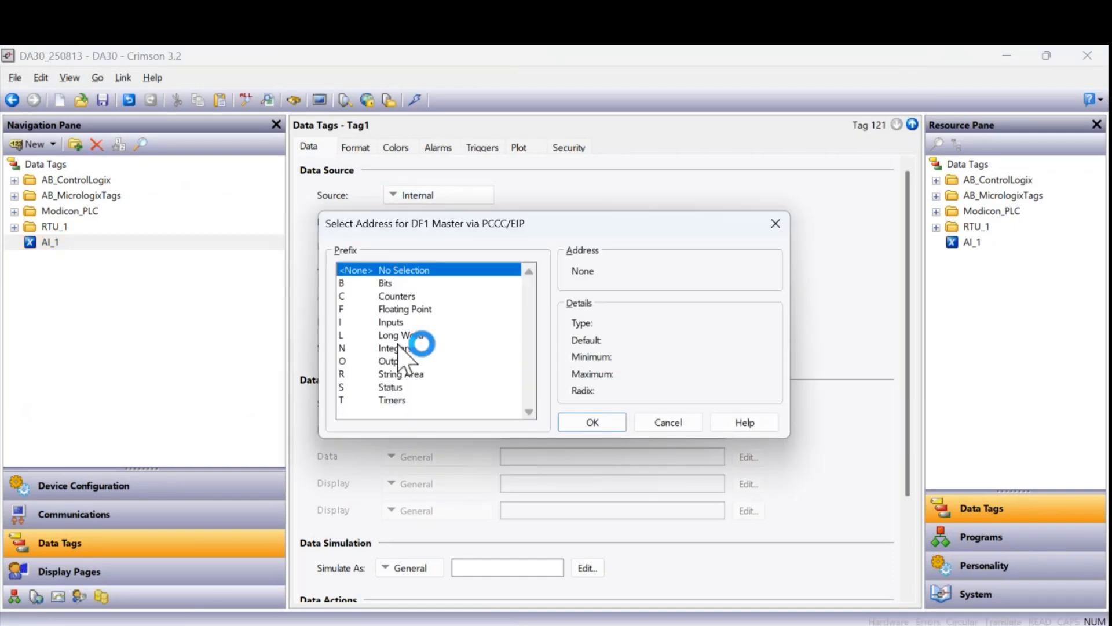
{"action": "left_click", "coordinate": [389, 348]}
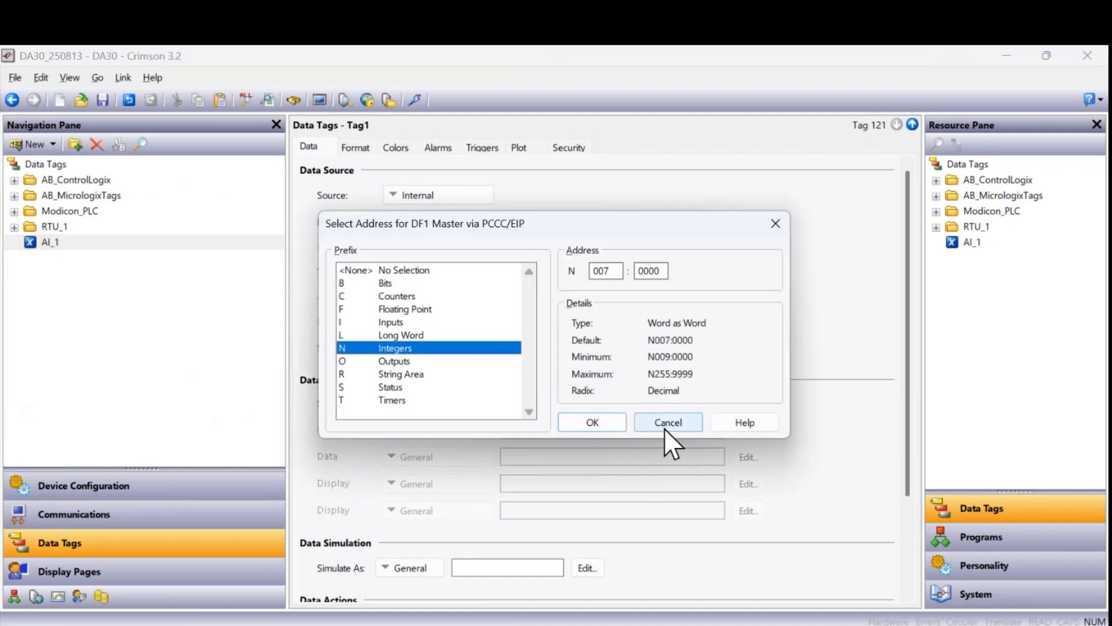
{"action": "left_click", "coordinate": [596, 423]}
{"action": "left_click", "coordinate": [501, 299]}
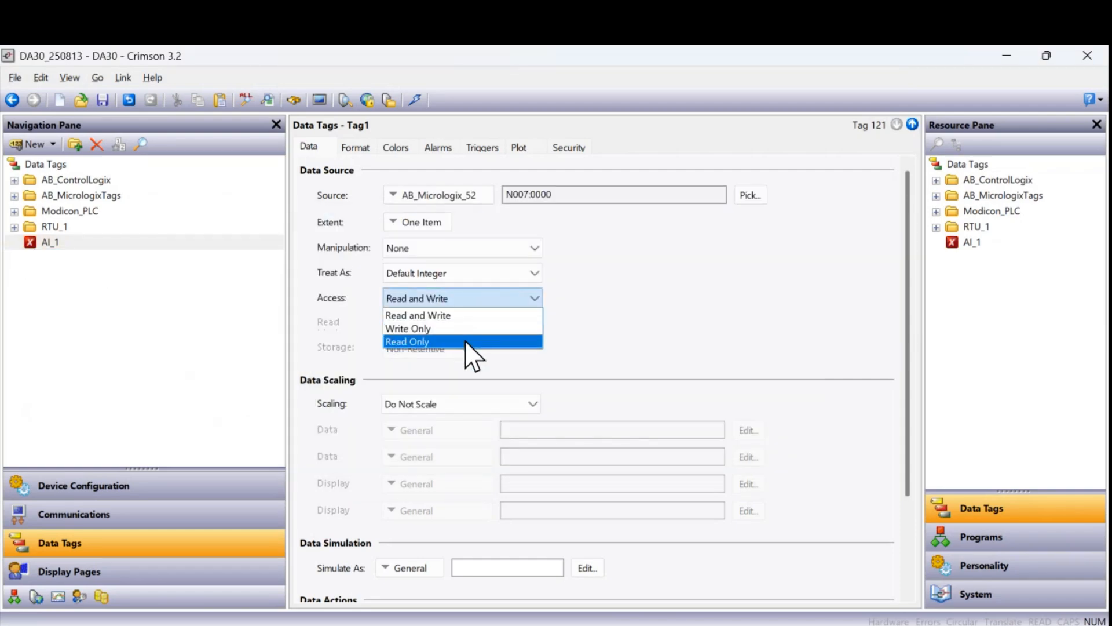
{"action": "left_click", "coordinate": [466, 343]}
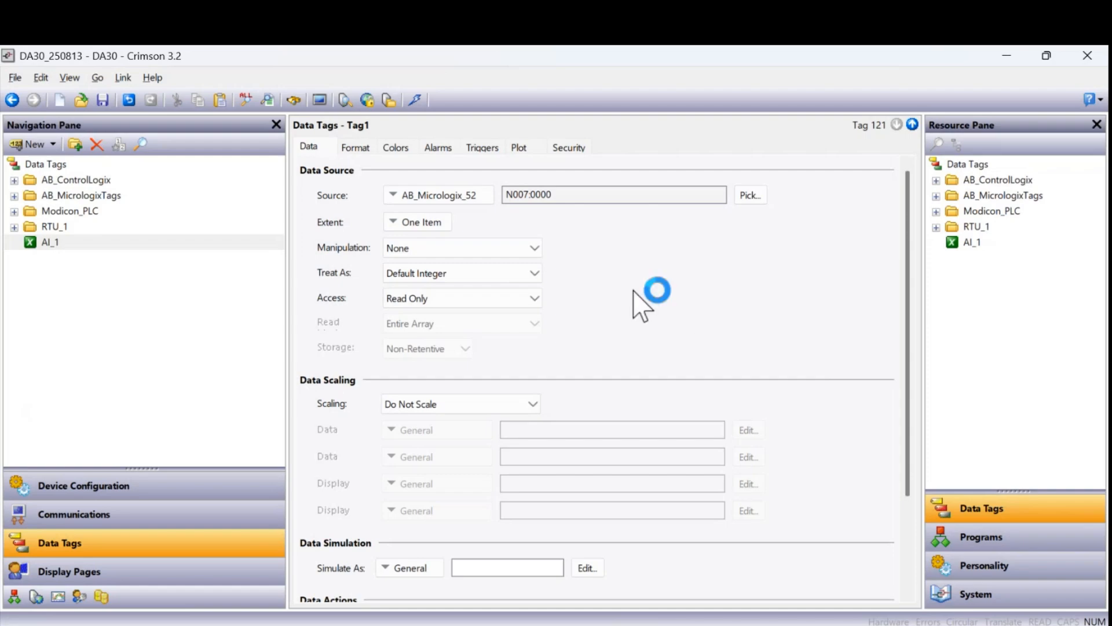
{"action": "left_click", "coordinate": [469, 196]}
{"action": "left_click", "coordinate": [442, 217]}
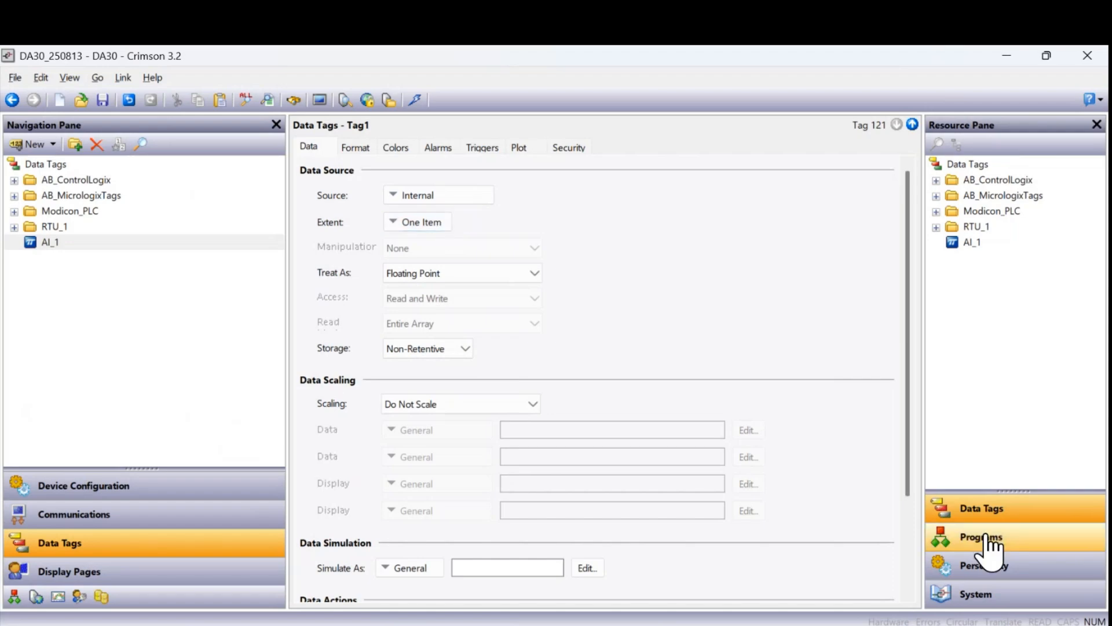
List the system functions in the resources, expand the Tag Data group and select GetUpDownData.
{"action": "left_click", "coordinate": [989, 603]}
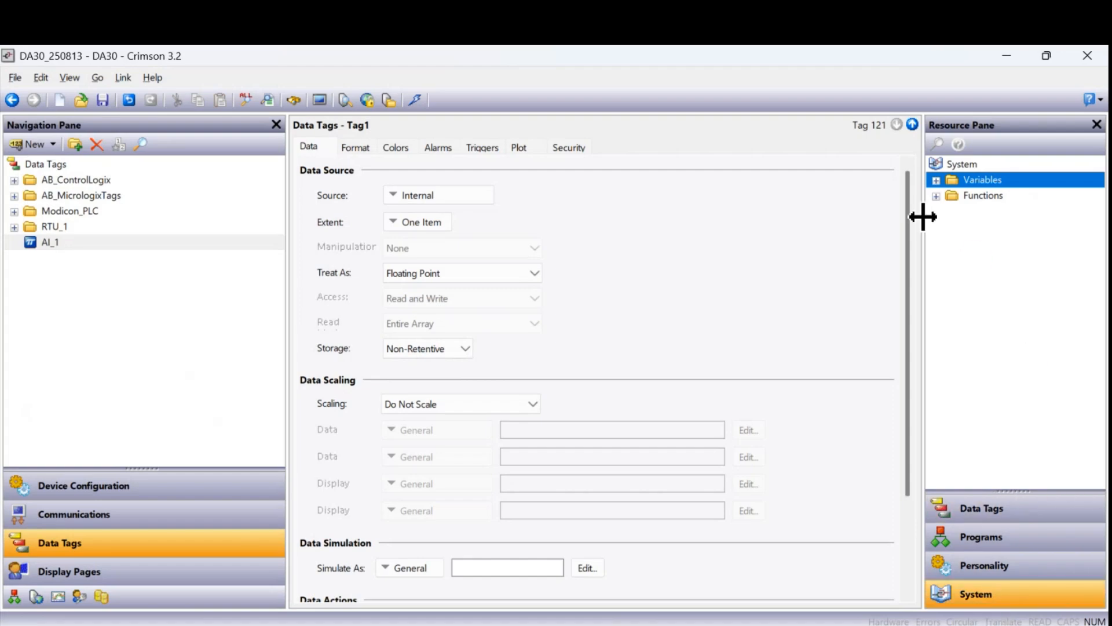
{"action": "left_click", "coordinate": [937, 197]}
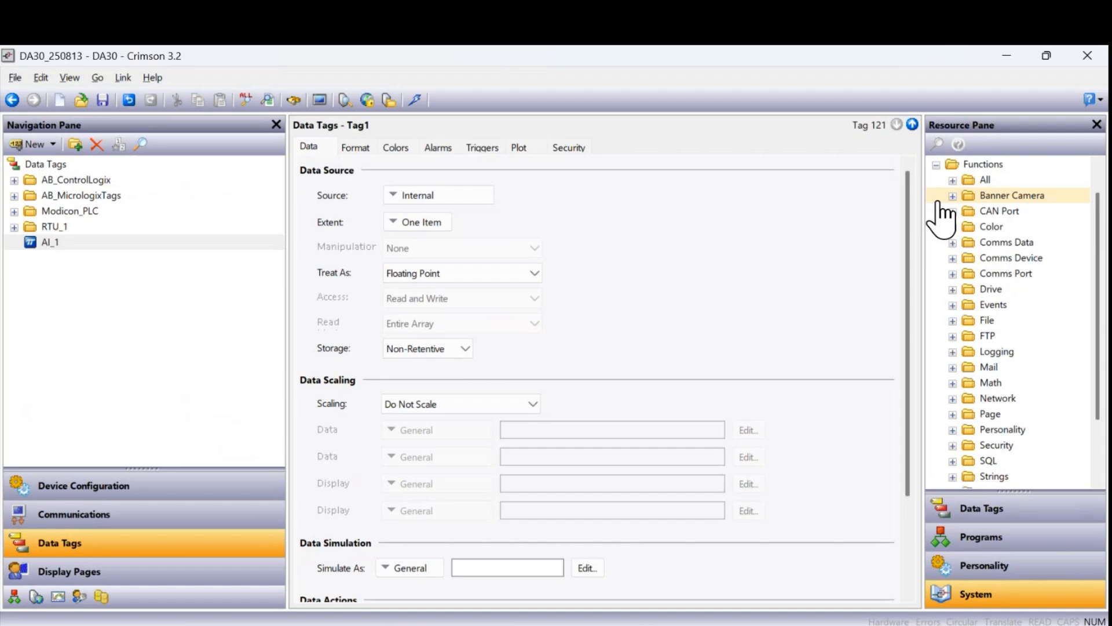
{"action": "scroll", "coordinate": [1021, 378], "scroll_direction": "down", "scroll_amount": 2}
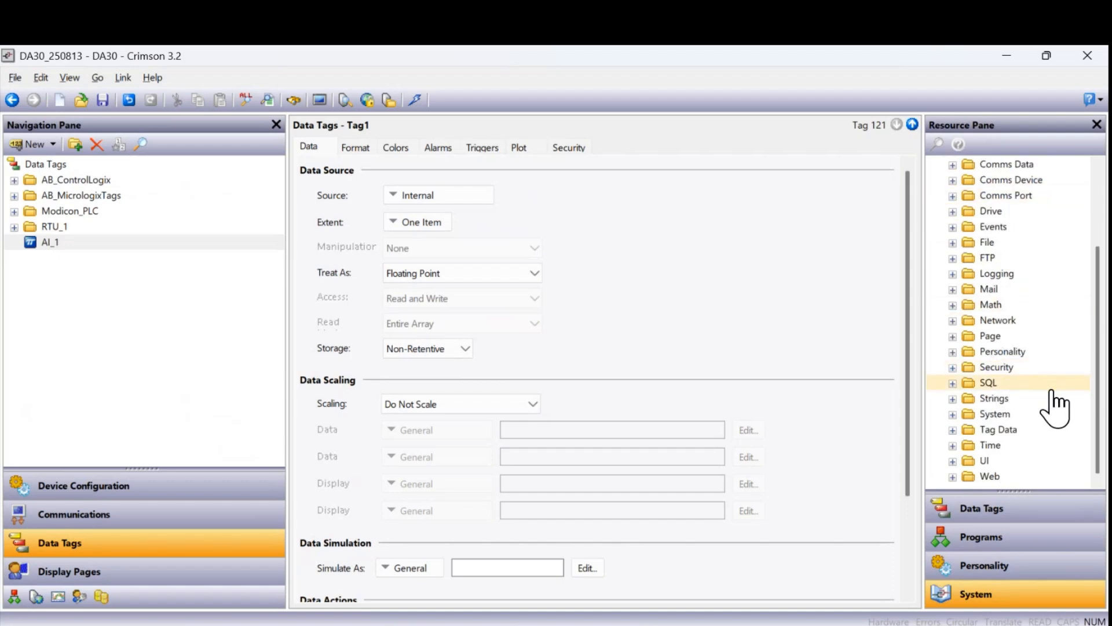
{"action": "left_click", "coordinate": [953, 431]}
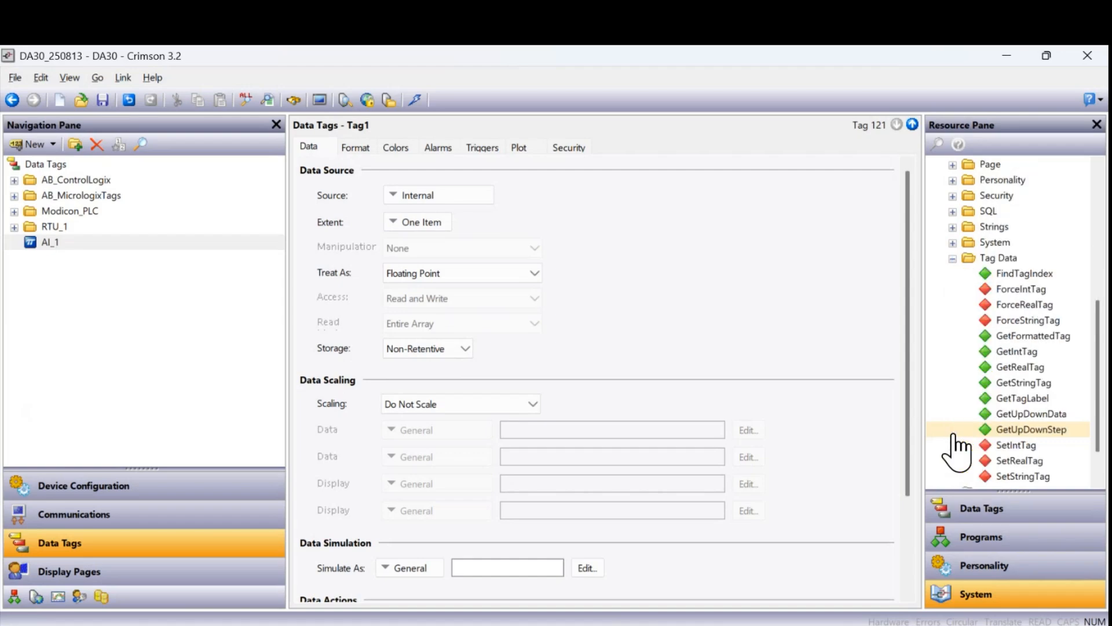
{"action": "left_click", "coordinate": [1030, 415]}
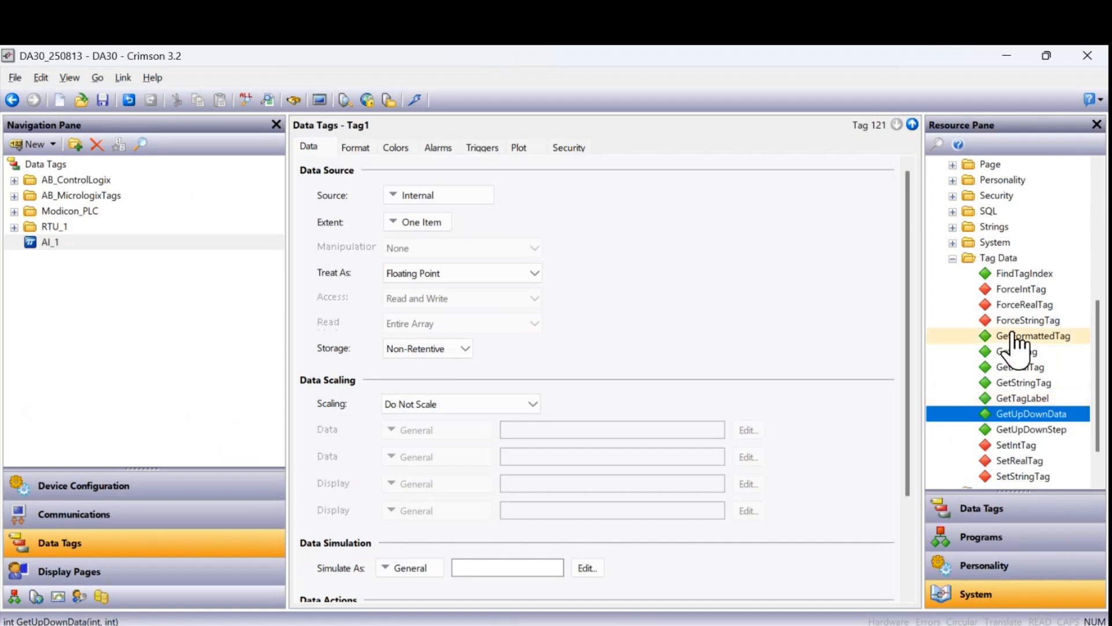
Show the help information for the GetUpDownData function.
{"action": "right_click", "coordinate": [1033, 412]}
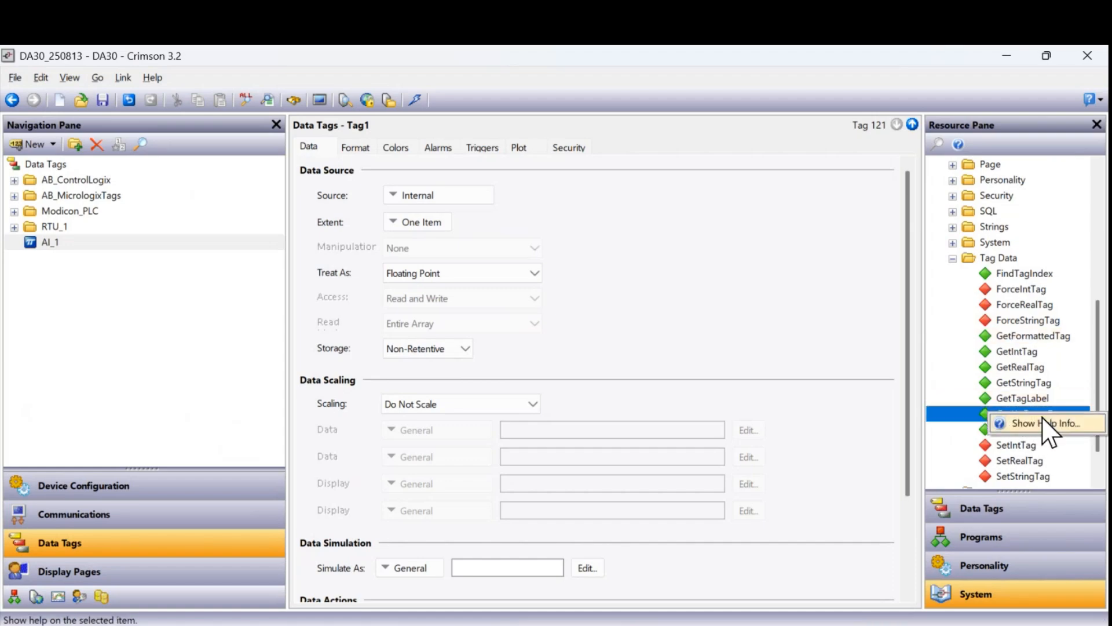
{"action": "left_click", "coordinate": [1042, 421]}
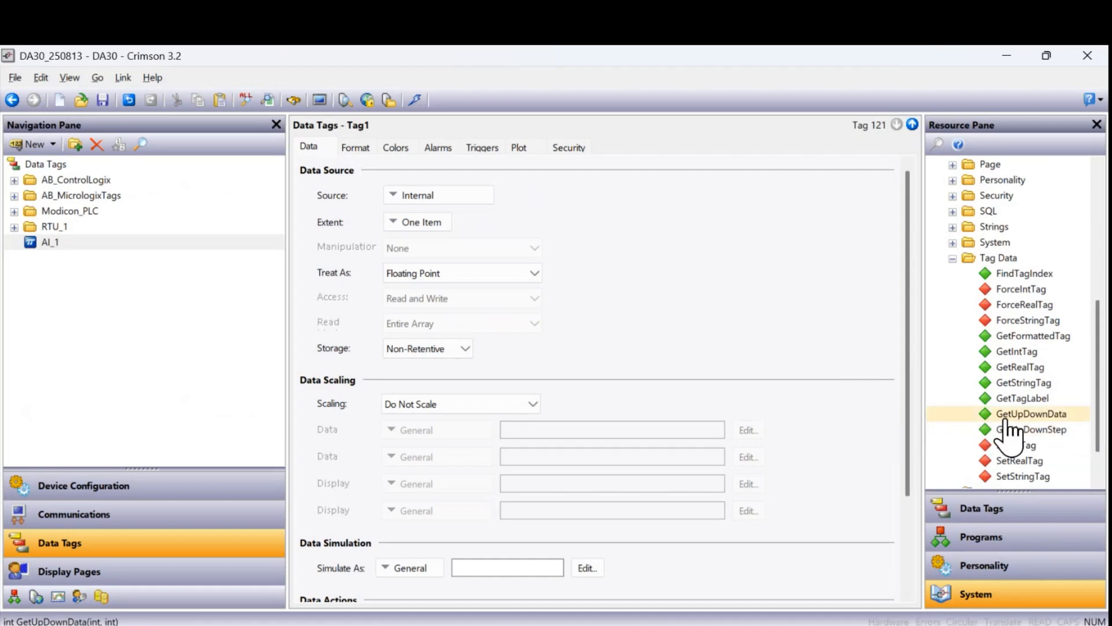
{"action": "left_click", "coordinate": [1017, 418]}
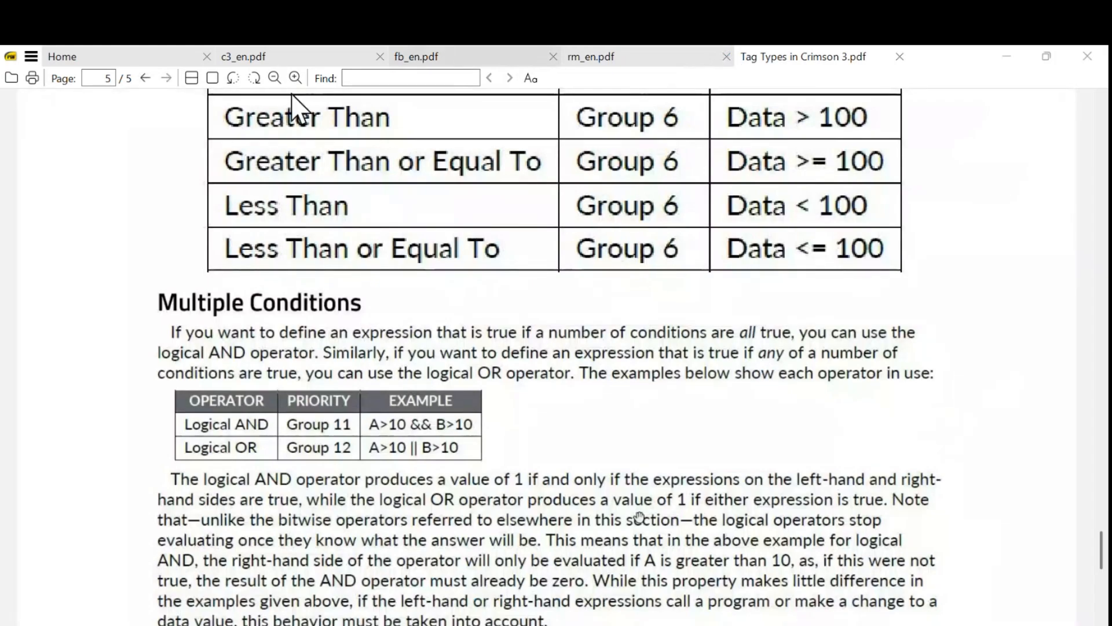
In the rm_en.pdf reference manual, find the GetUpDownData(data, limit) entry and read its arguments and example.
{"action": "left_click", "coordinate": [581, 55]}
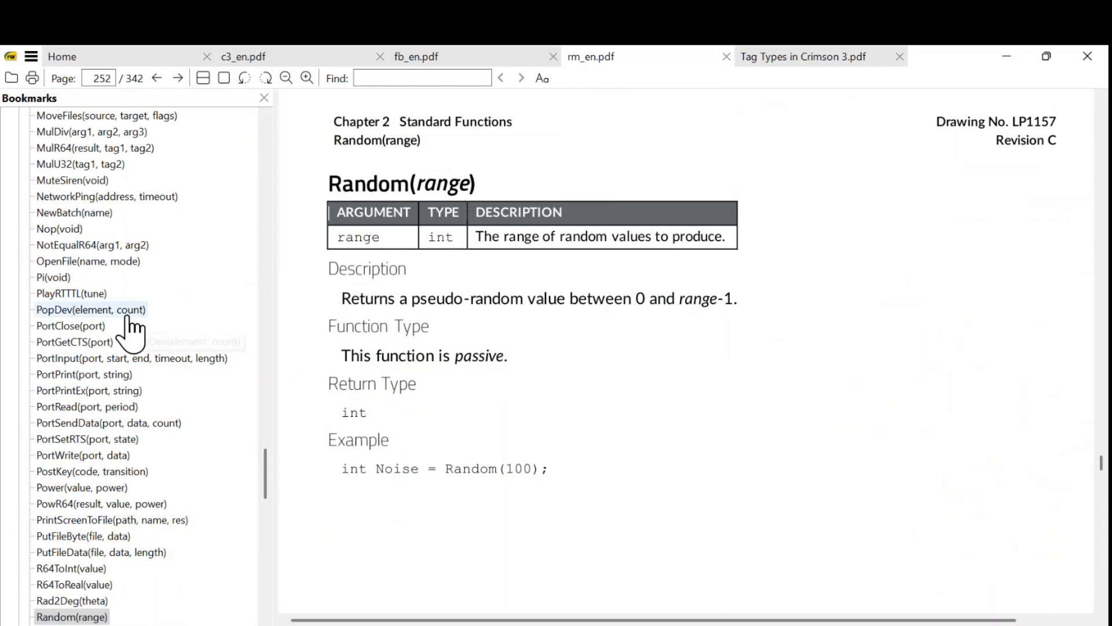
{"action": "scroll", "coordinate": [130, 327], "scroll_direction": "up", "scroll_amount": 1}
{"action": "scroll", "coordinate": [130, 327], "scroll_direction": "up", "scroll_amount": 20}
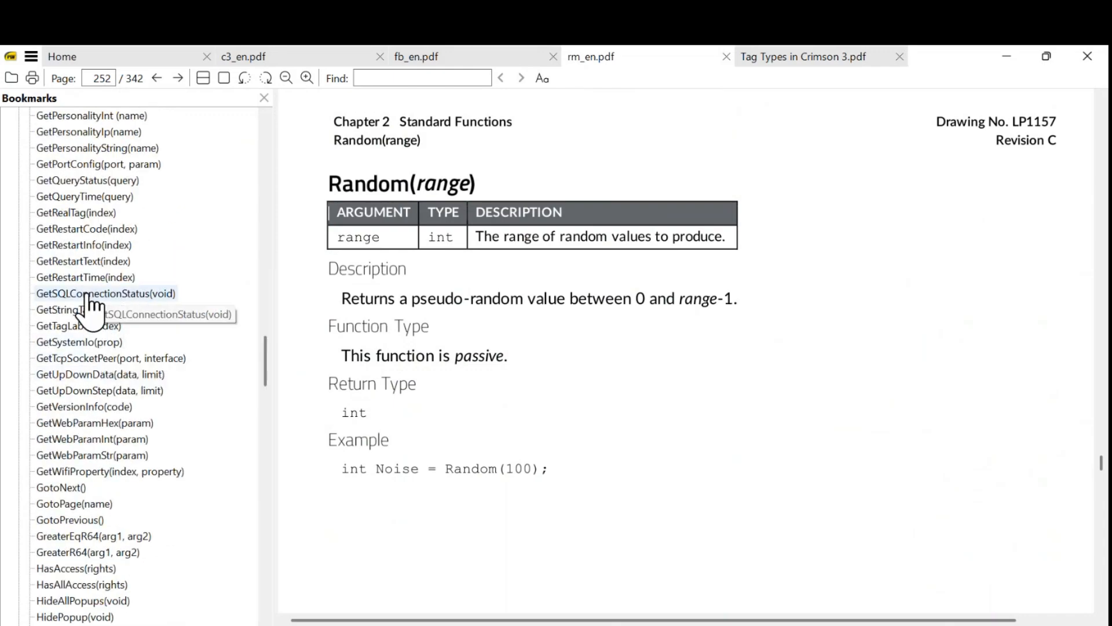
{"action": "scroll", "coordinate": [73, 255], "scroll_direction": "up", "scroll_amount": 3}
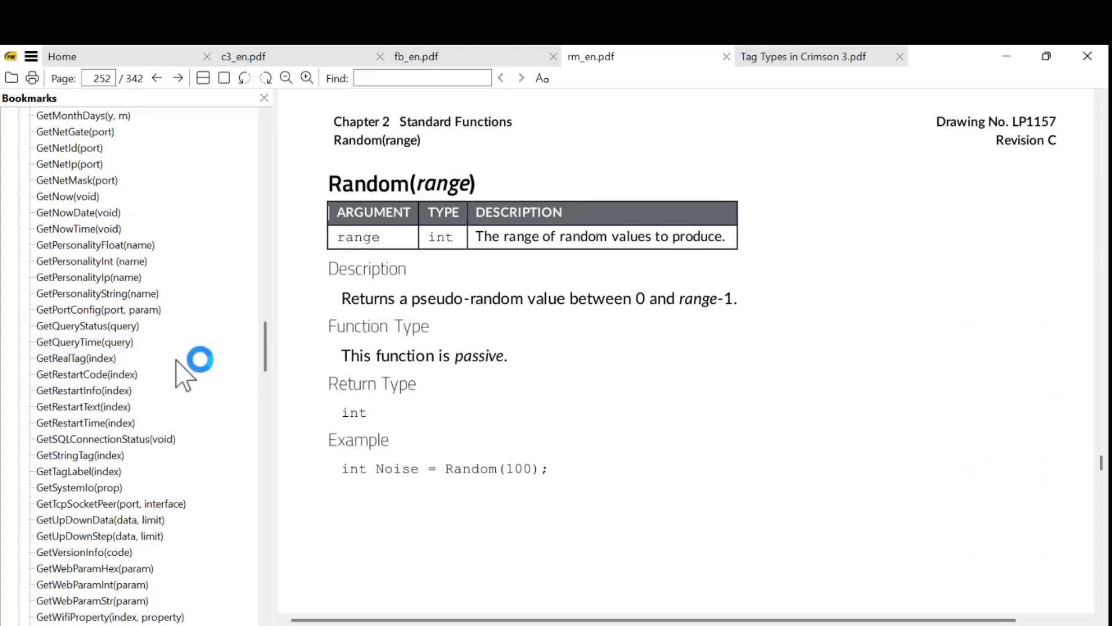
{"action": "scroll", "coordinate": [116, 382], "scroll_direction": "up", "scroll_amount": 2}
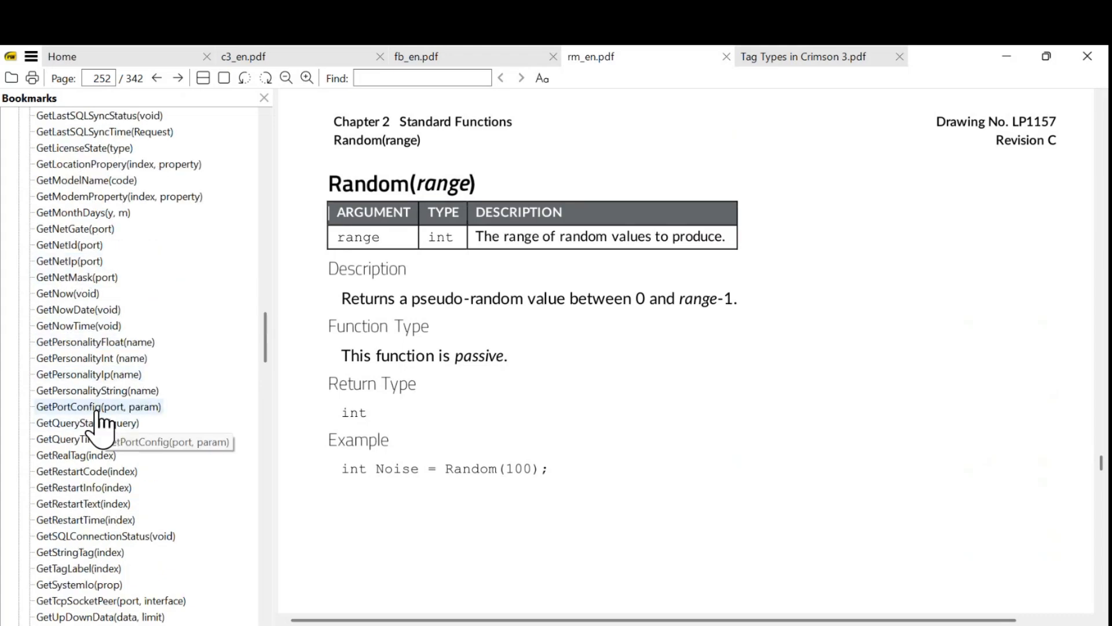
{"action": "scroll", "coordinate": [65, 440], "scroll_direction": "up", "scroll_amount": 1}
{"action": "scroll", "coordinate": [69, 513], "scroll_direction": "down", "scroll_amount": 2}
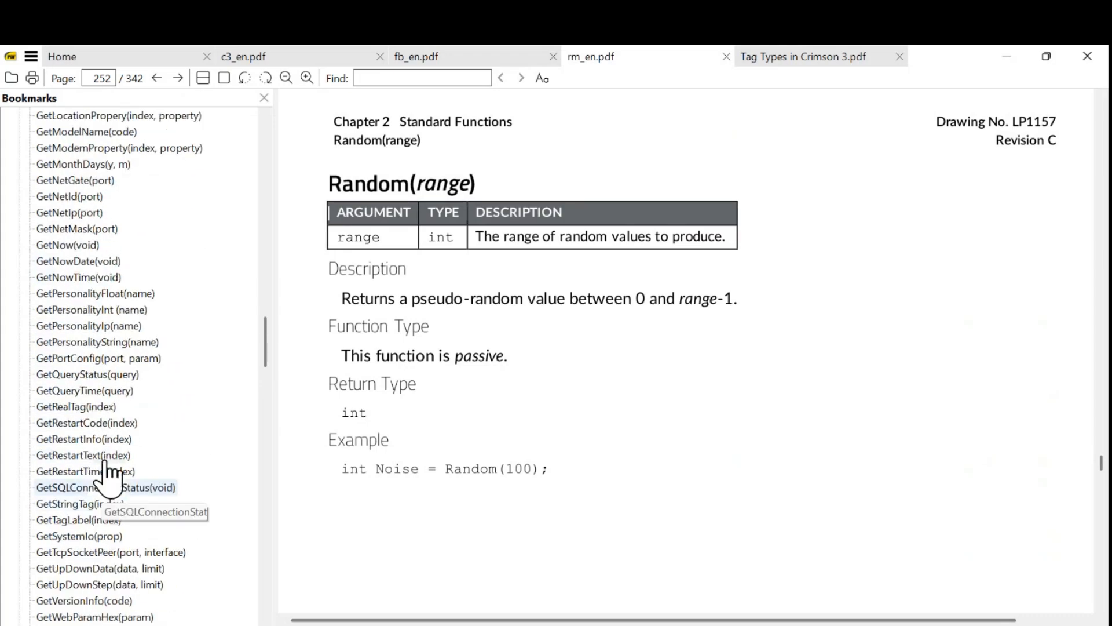
{"action": "scroll", "coordinate": [110, 481], "scroll_direction": "down", "scroll_amount": 2}
{"action": "left_click", "coordinate": [84, 472]}
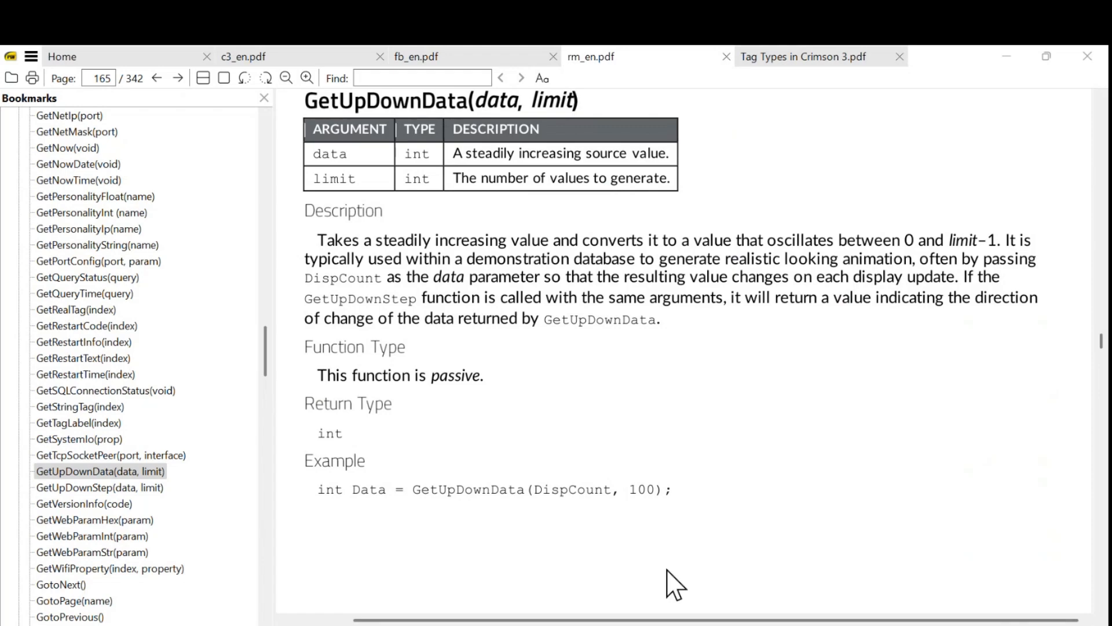
Switch back to Crimson and source AI_1 from the general expression GetUpDownData(DispCount, 100).
{"action": "left_click", "coordinate": [655, 625]}
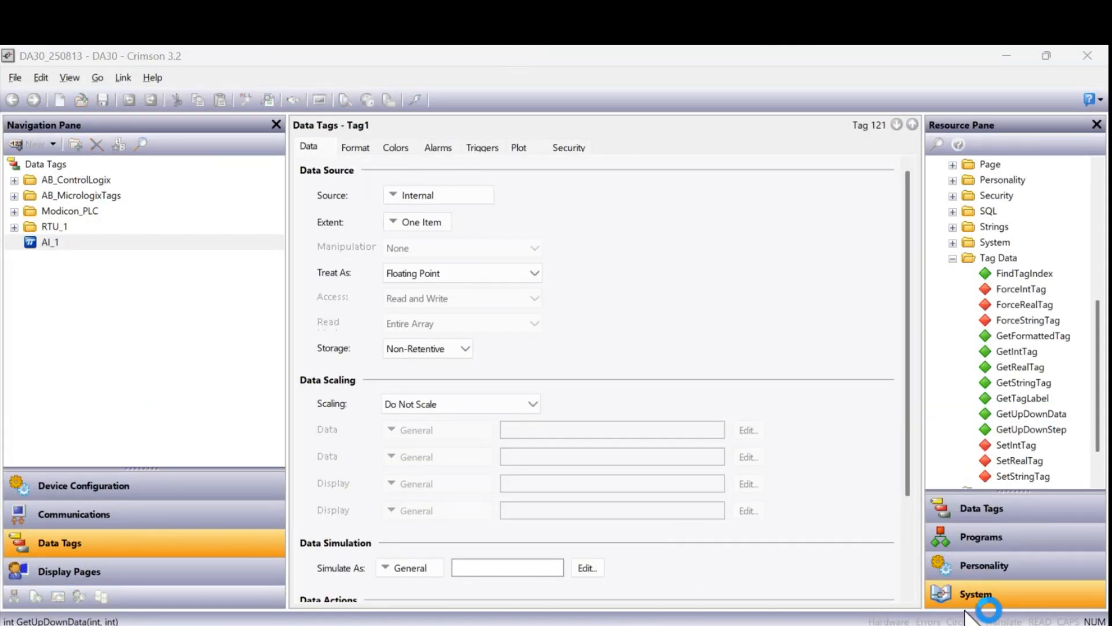
{"action": "left_click", "coordinate": [1052, 418]}
{"action": "left_click_drag", "start_coordinate": [1052, 421], "coordinate": [458, 215]}
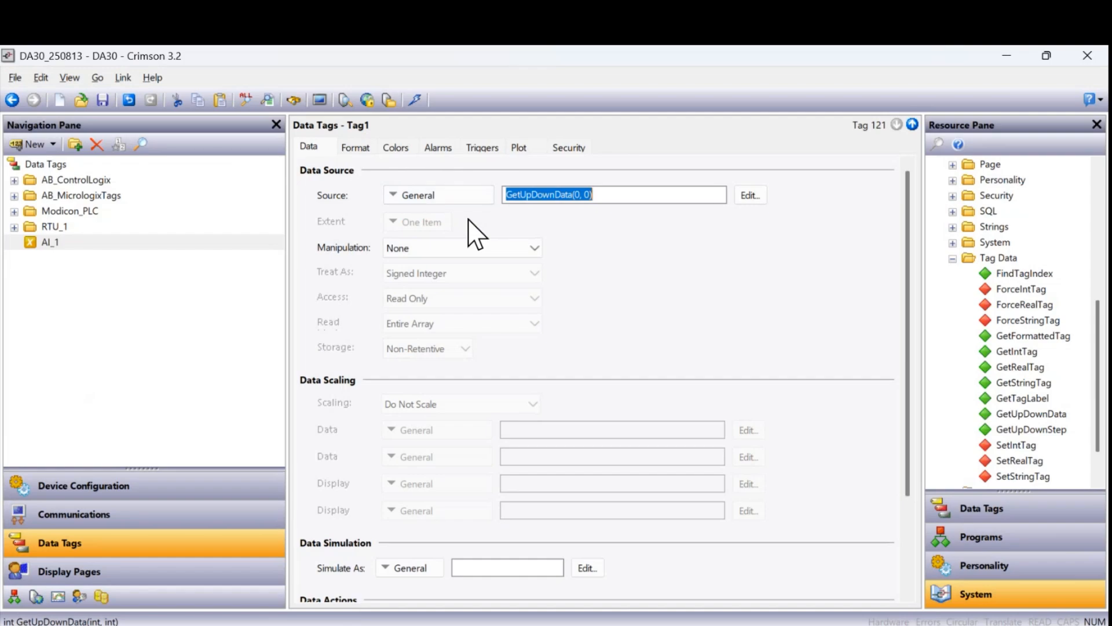
{"action": "left_click", "coordinate": [582, 195]}
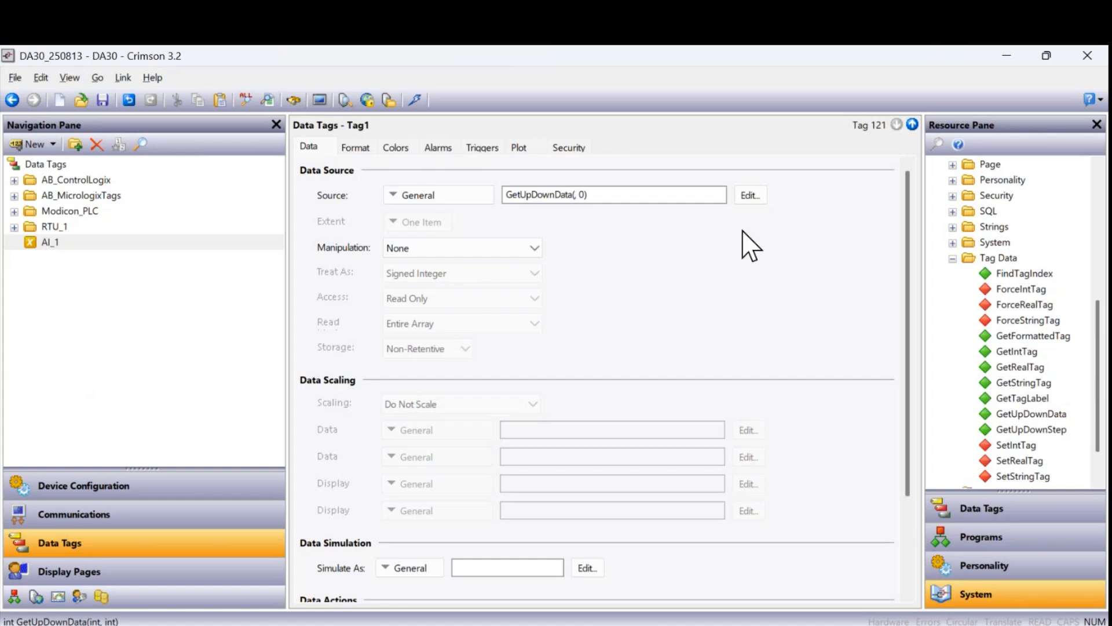
{"action": "type", "text": "DispCount,"}
{"action": "key", "text": "Return"}
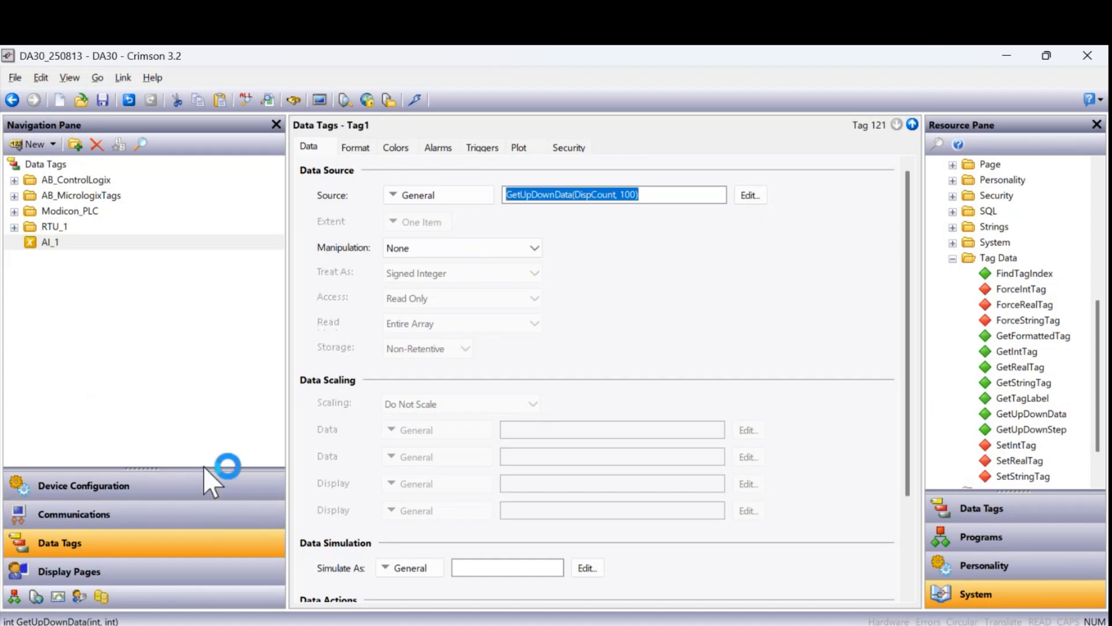
Enlarge the navigation category list to include Programs, Web Server and Data Logger.
{"action": "left_click_drag", "start_coordinate": [207, 468], "coordinate": [208, 383]}
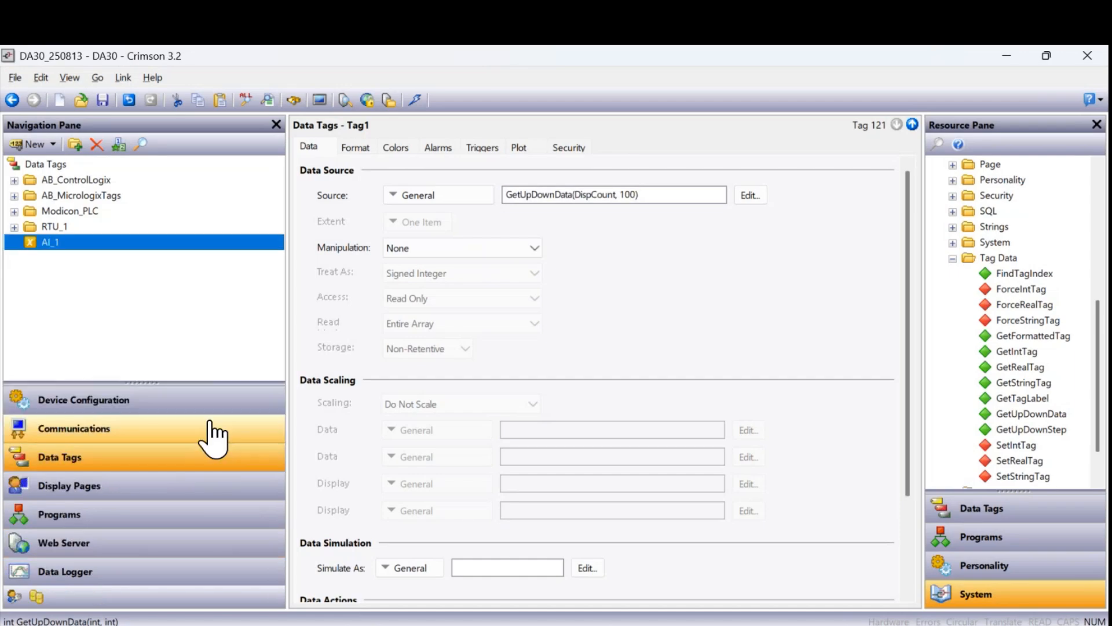
Open Page1 of the display pages for editing and delete its Hello World text.
{"action": "left_click_drag", "start_coordinate": [285, 477], "coordinate": [229, 481]}
{"action": "left_click", "coordinate": [101, 493]}
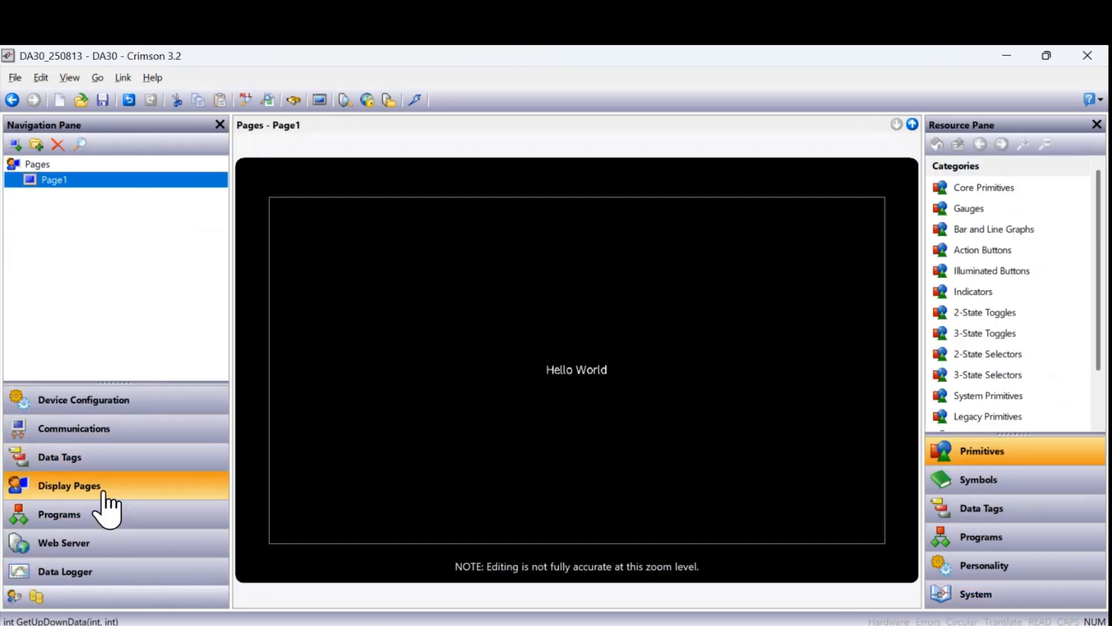
{"action": "left_click", "coordinate": [533, 449]}
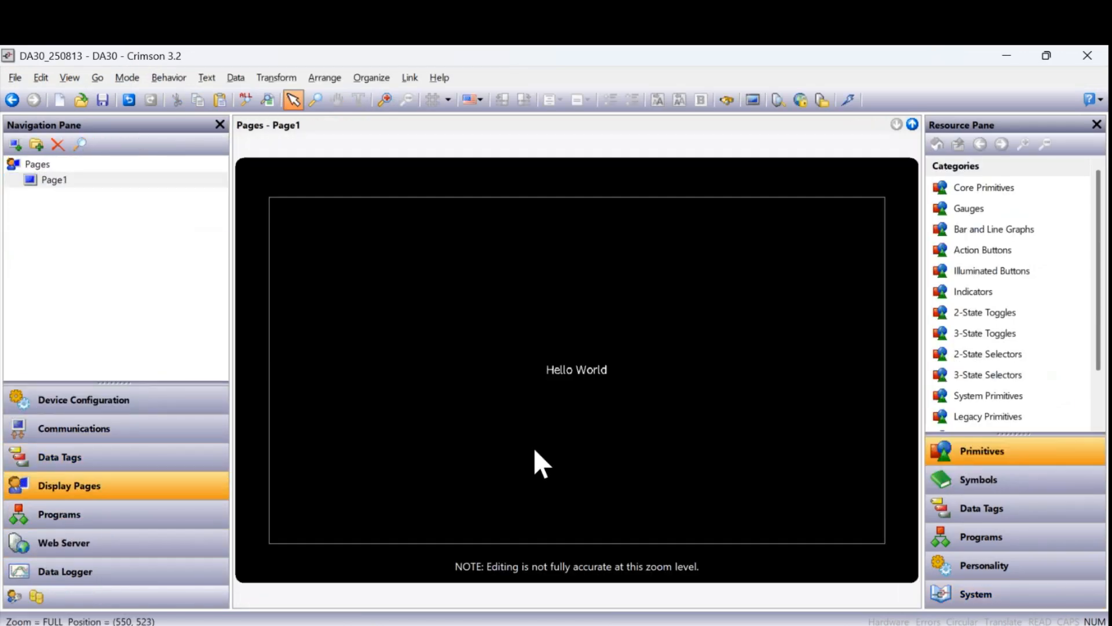
{"action": "left_click", "coordinate": [556, 377]}
{"action": "key", "text": "Delete"}
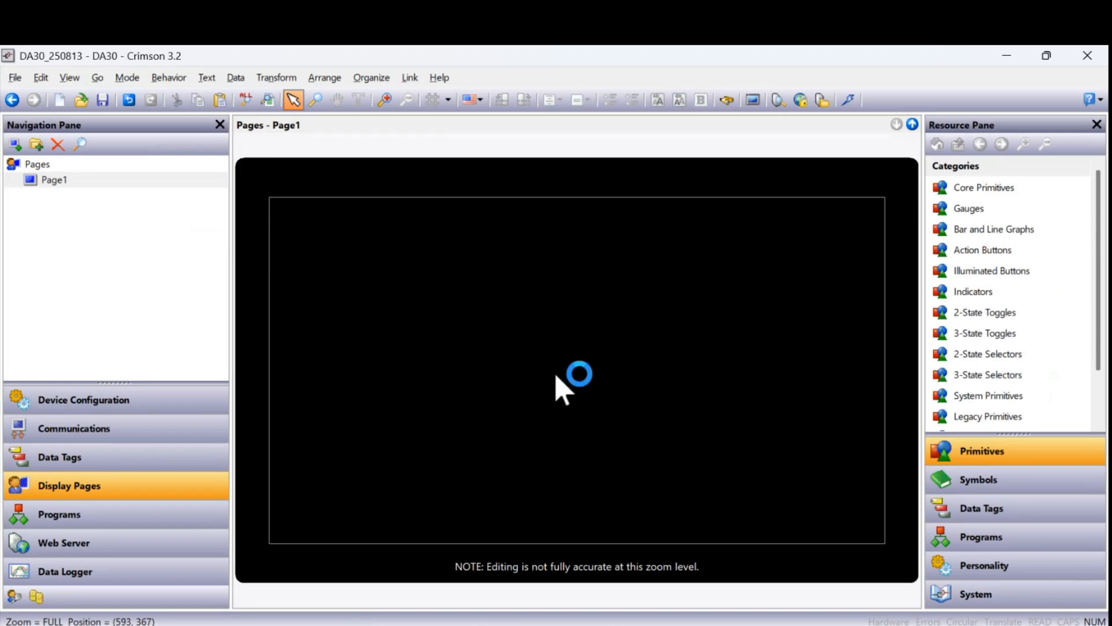
Set the fill color of Page1 to white in the page properties.
{"action": "right_click", "coordinate": [556, 376]}
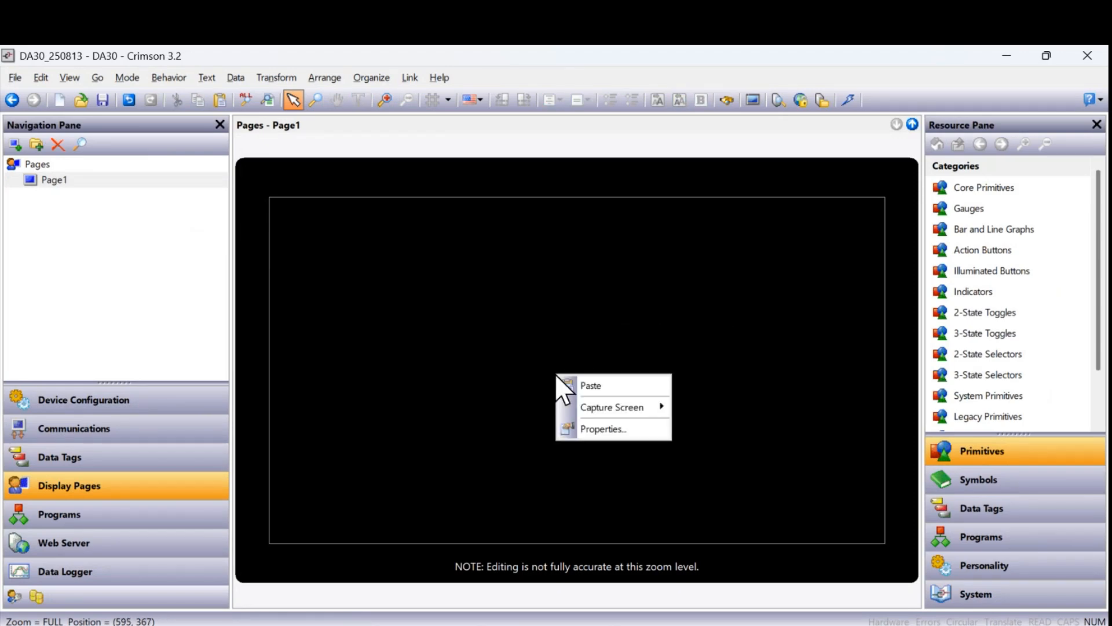
{"action": "left_click", "coordinate": [616, 432]}
{"action": "left_click", "coordinate": [504, 333]}
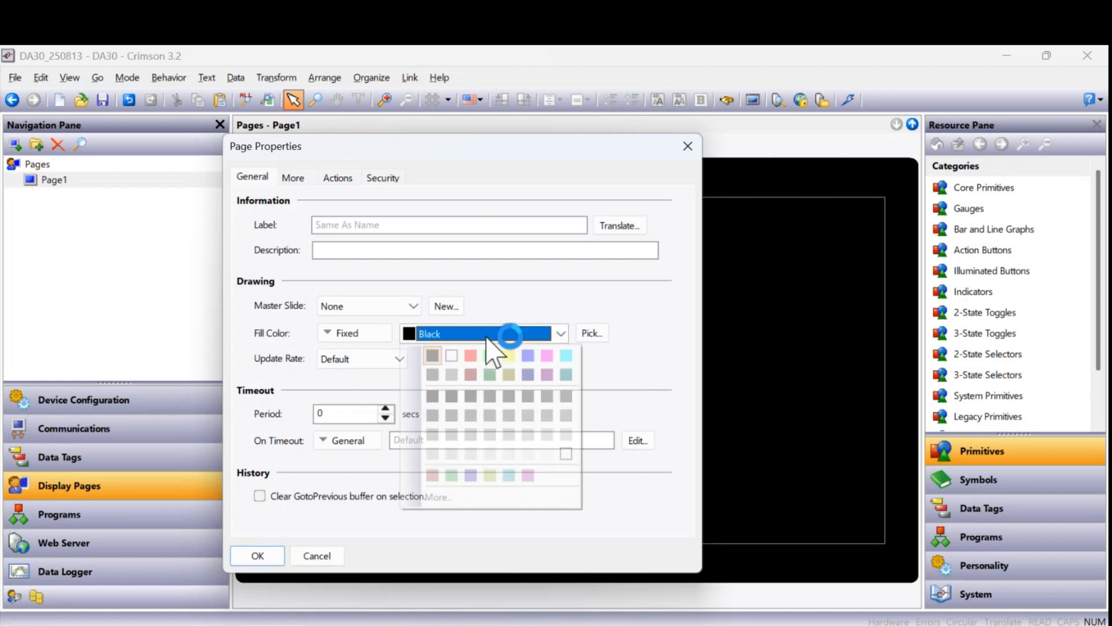
{"action": "left_click", "coordinate": [445, 360]}
{"action": "left_click", "coordinate": [259, 557]}
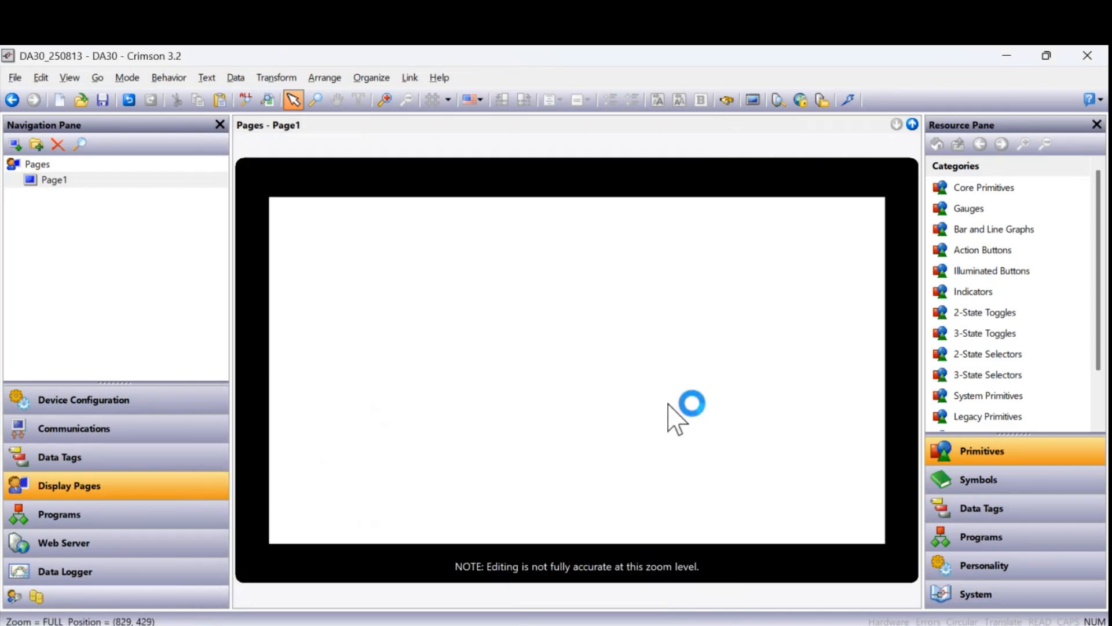
Place the AI_1 data tag on Page1 as a data box in the upper middle of the page.
{"action": "left_click", "coordinate": [976, 510]}
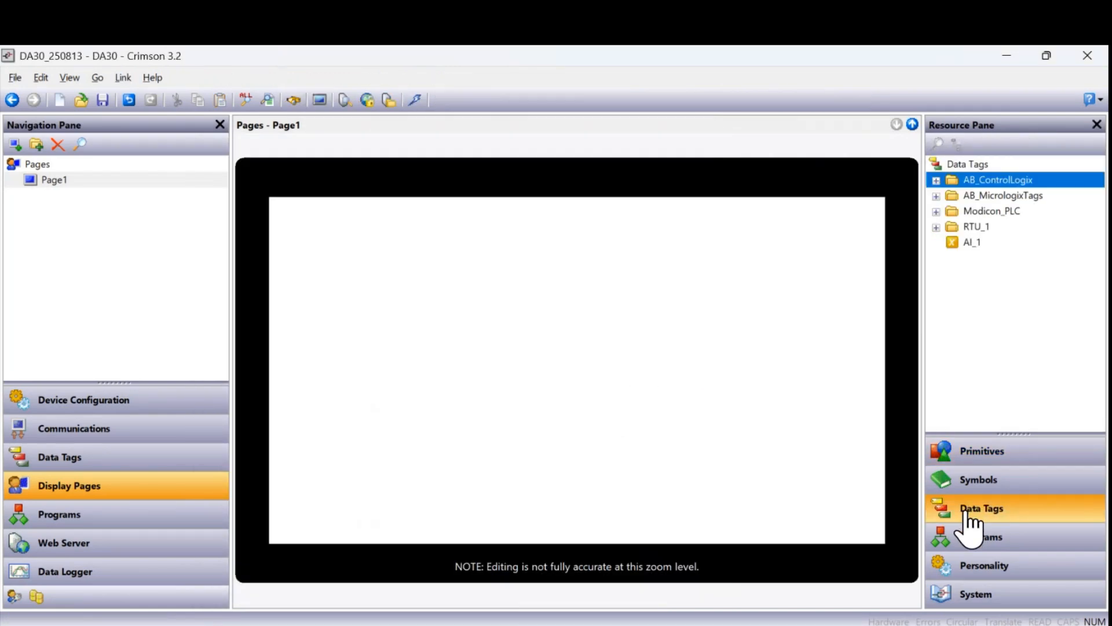
{"action": "left_click", "coordinate": [978, 243]}
{"action": "left_click_drag", "start_coordinate": [979, 244], "coordinate": [503, 258]}
{"action": "left_click", "coordinate": [624, 328]}
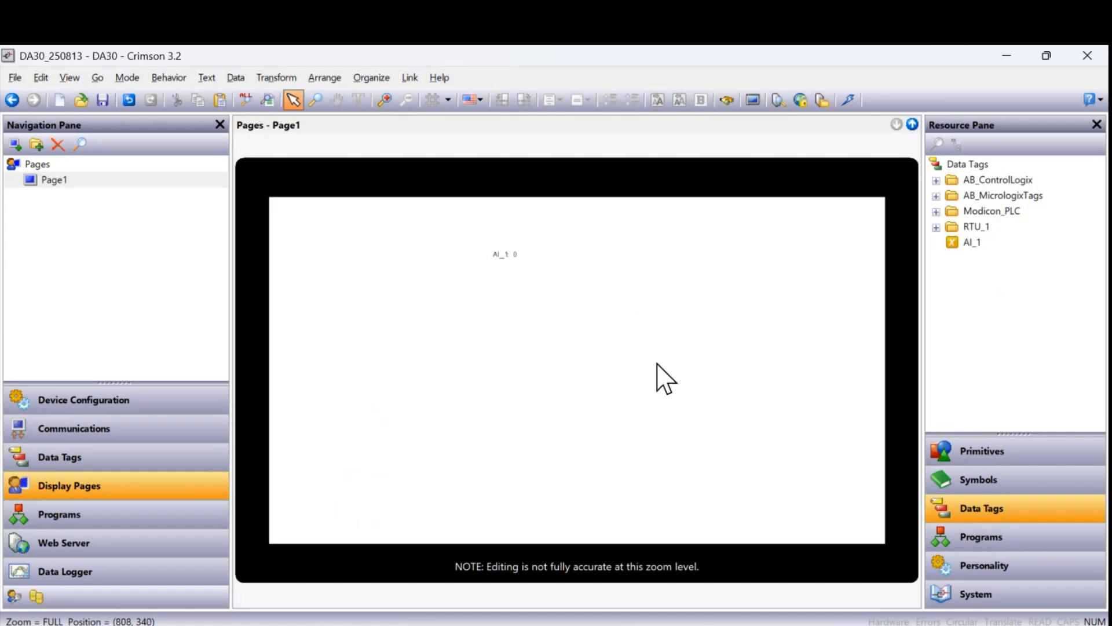
Enlarge the AI_1 data box's font to Hei 24, make it bold, and widen the box to fit its label and value.
{"action": "left_click", "coordinate": [515, 257]}
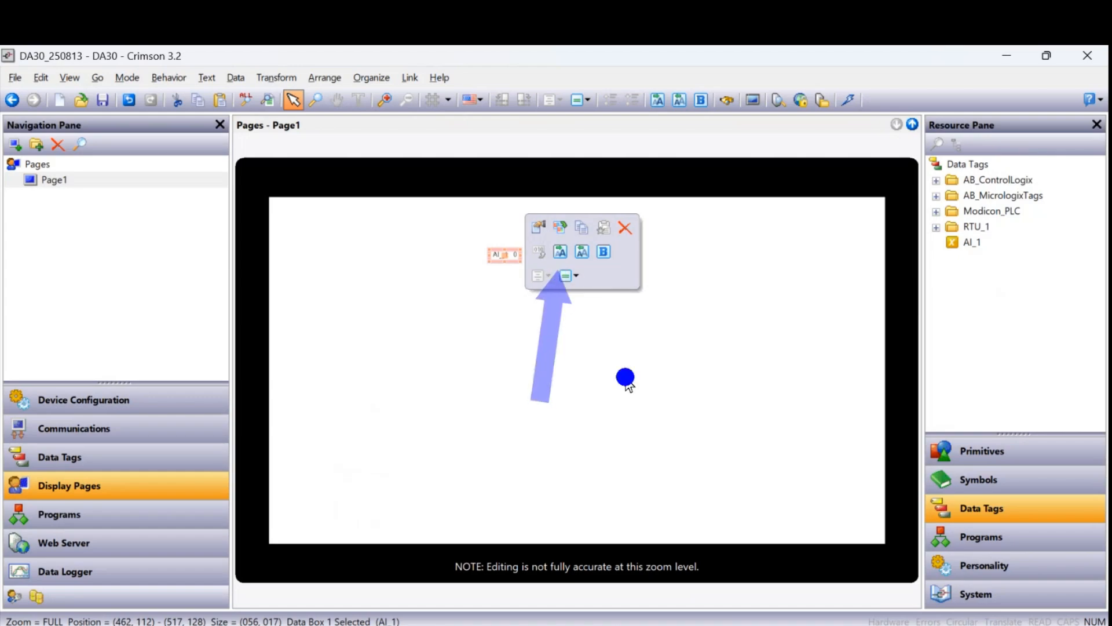
{"action": "left_click", "coordinate": [655, 404]}
{"action": "left_click", "coordinate": [515, 255]}
{"action": "left_click", "coordinate": [564, 258]}
{"action": "left_click", "coordinate": [564, 258]}
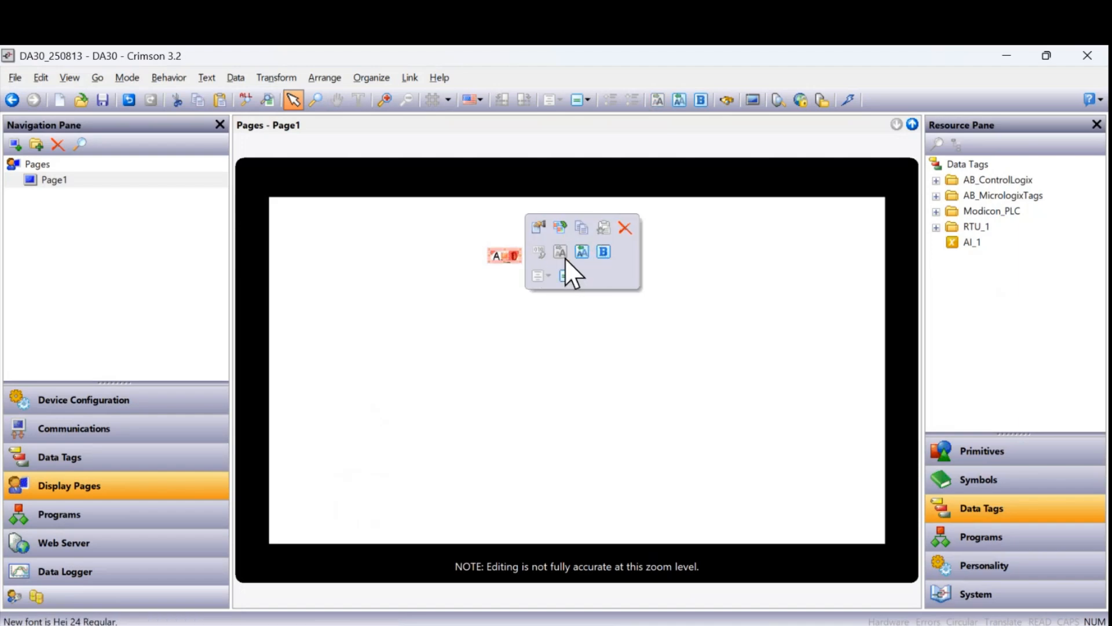
{"action": "left_click", "coordinate": [604, 253]}
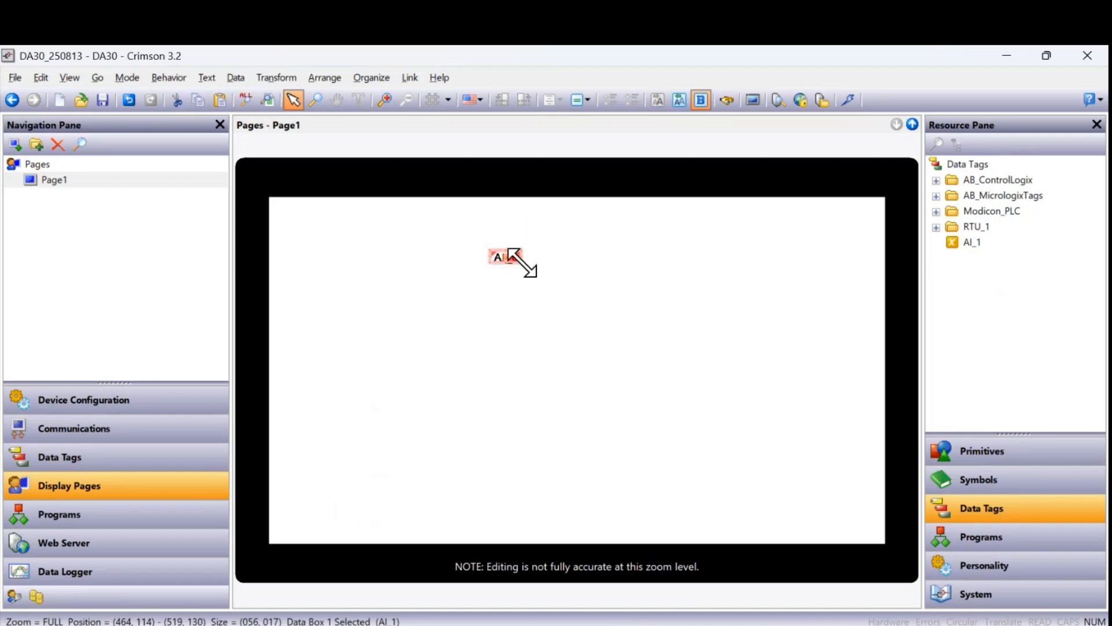
{"action": "left_click_drag", "start_coordinate": [514, 256], "coordinate": [570, 277]}
{"action": "left_click", "coordinate": [655, 324]}
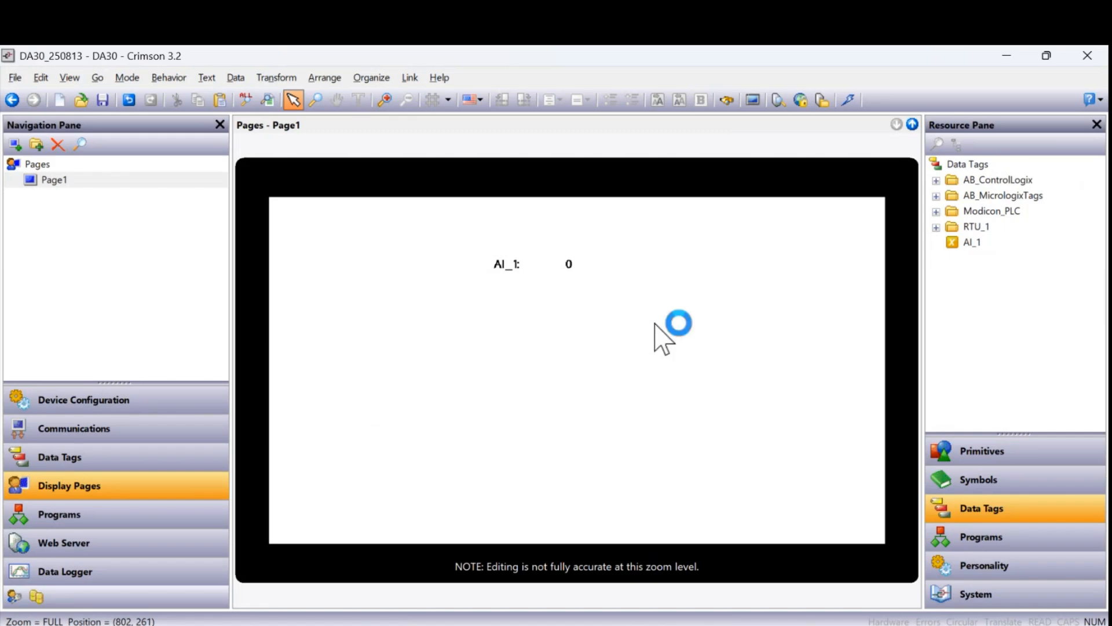
Set the link options' communications port to USB and enable Send to Emulator.
{"action": "left_click", "coordinate": [408, 85]}
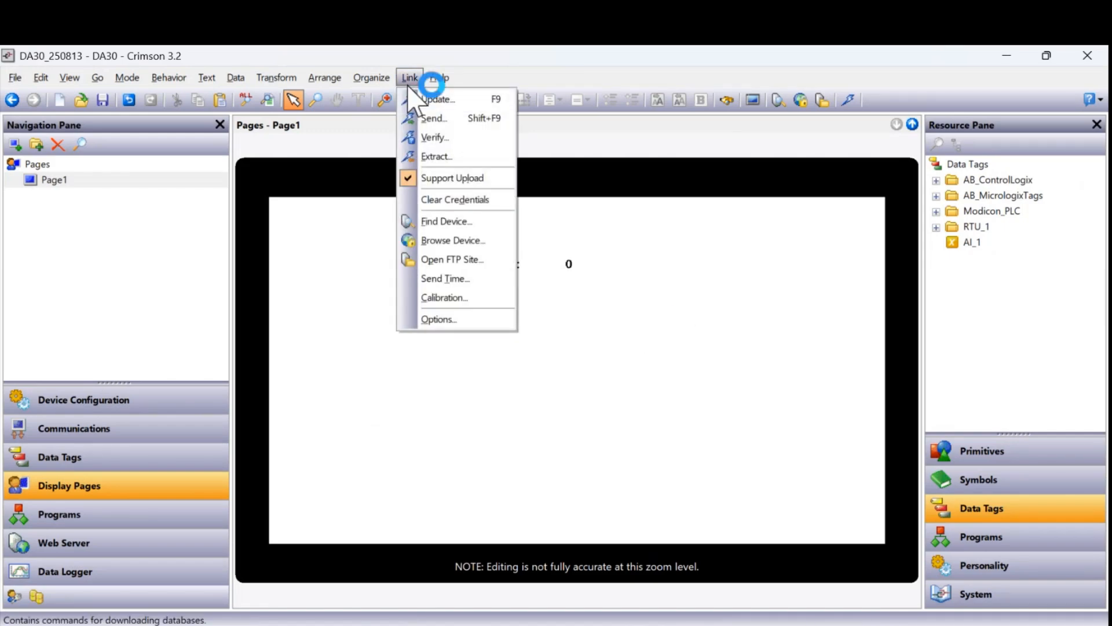
{"action": "left_click", "coordinate": [482, 320]}
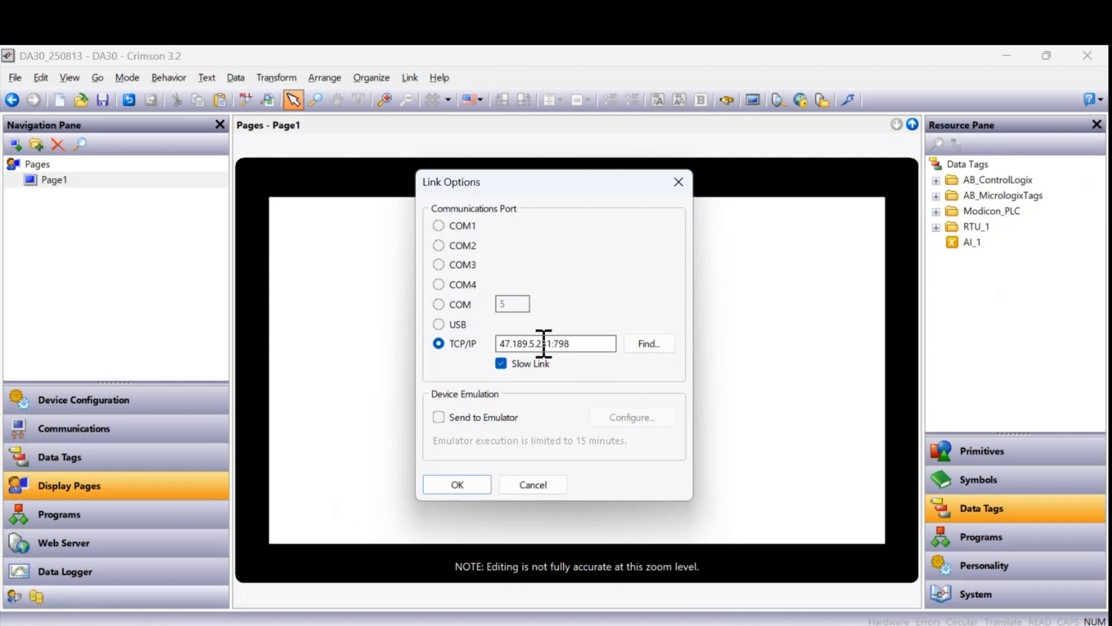
{"action": "left_click", "coordinate": [437, 324]}
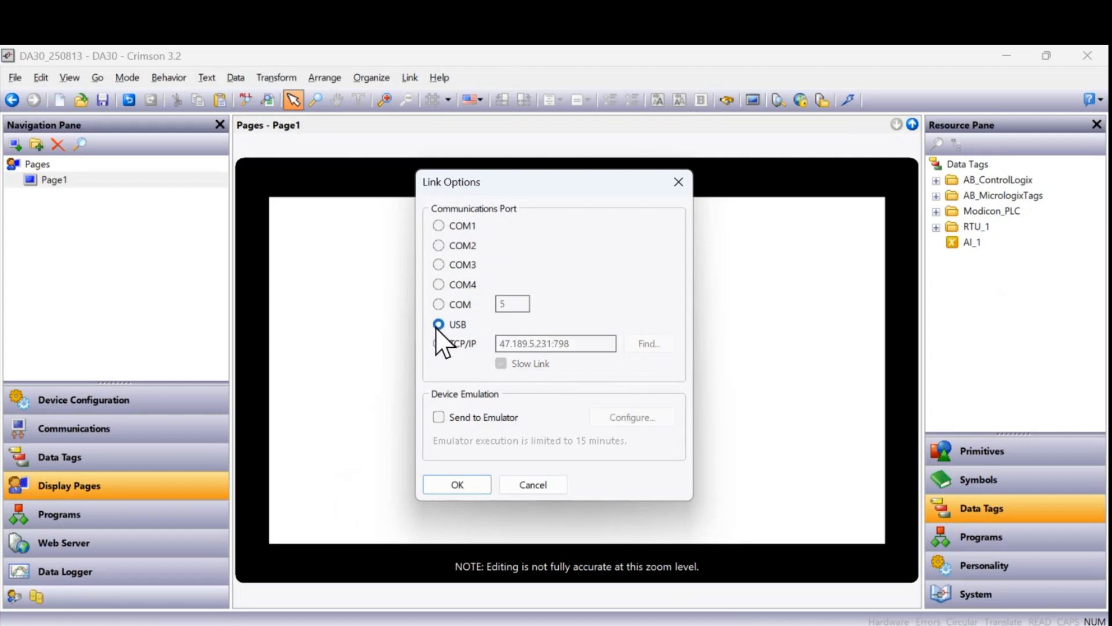
{"action": "left_click", "coordinate": [455, 418]}
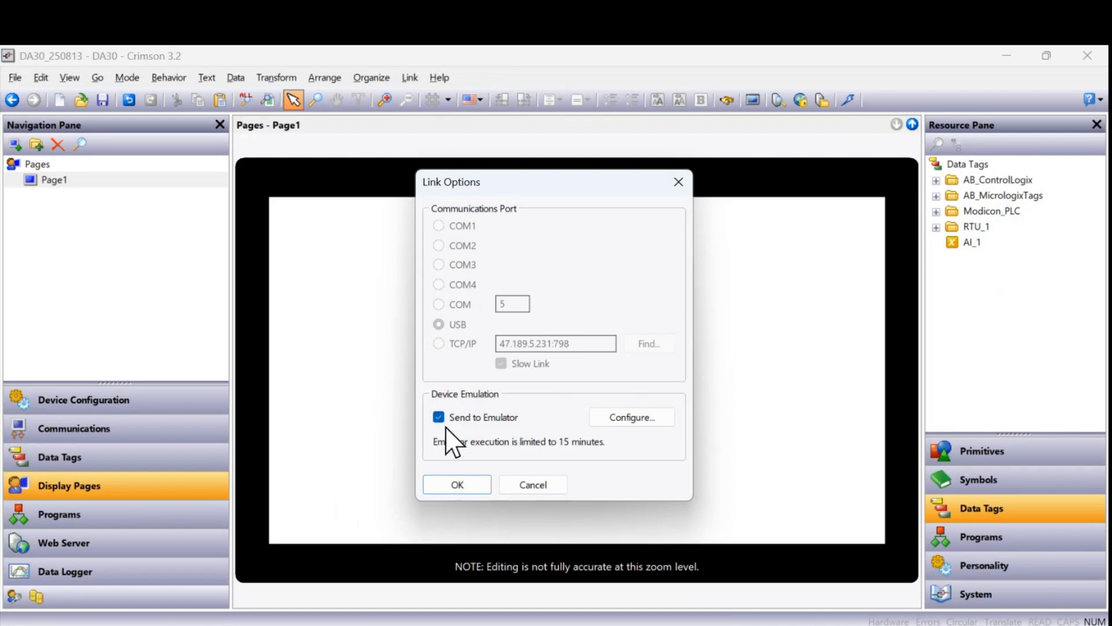
{"action": "left_click", "coordinate": [442, 407]}
{"action": "left_click", "coordinate": [457, 484]}
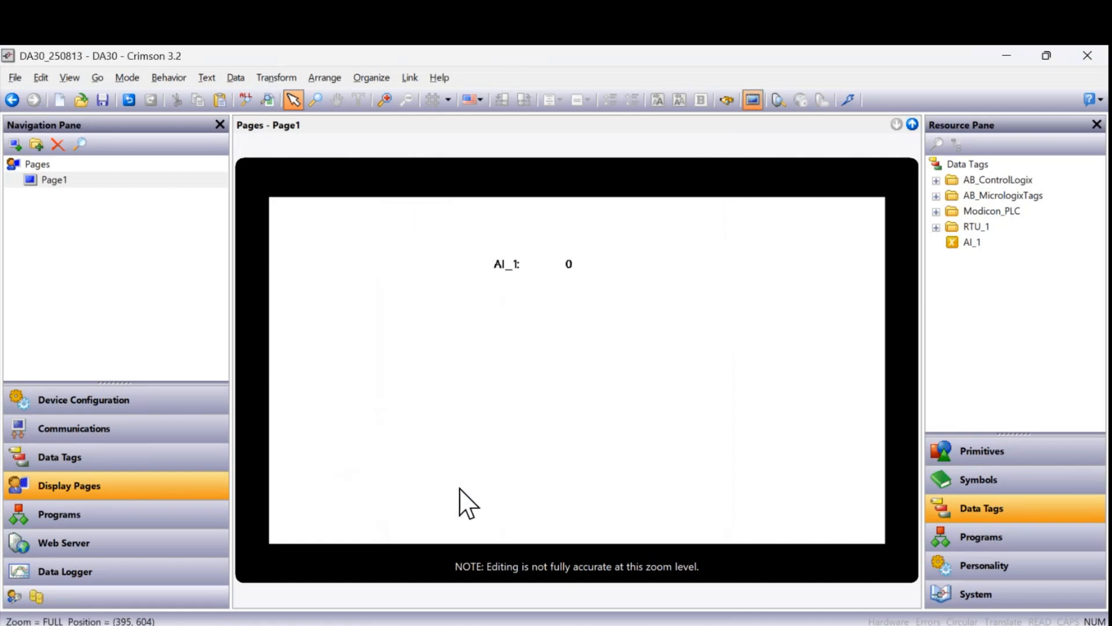
{"action": "key", "text": "ctrl+shift+d"}
{"action": "left_click_drag", "start_coordinate": [683, 391], "coordinate": [844, 119]}
{"action": "left_click_drag", "start_coordinate": [861, 344], "coordinate": [851, 116]}
{"action": "left_click_drag", "start_coordinate": [916, 286], "coordinate": [856, 115]}
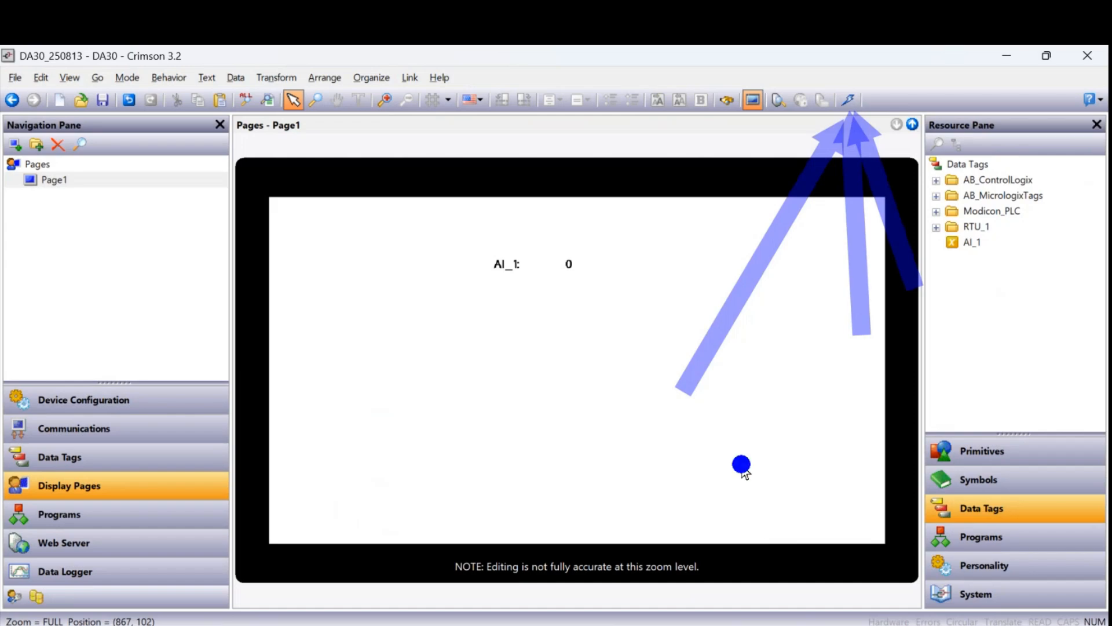
{"action": "key", "text": "Escape"}
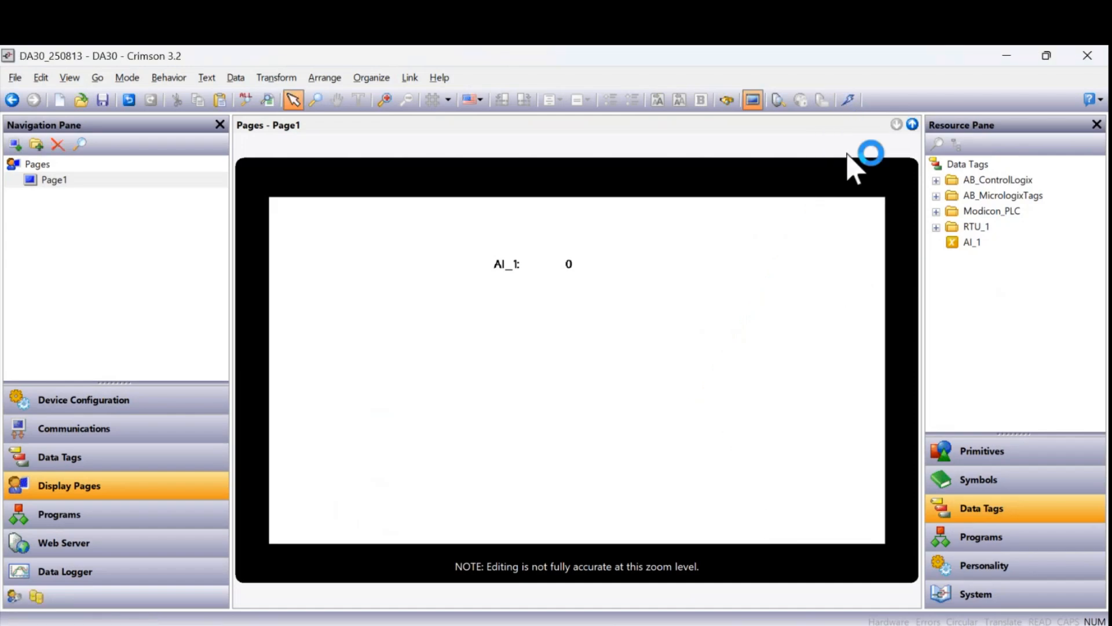
Send the database to the emulator, agreeing to replace its existing database, and switch back to Crimson 3.2.
{"action": "left_click", "coordinate": [849, 101]}
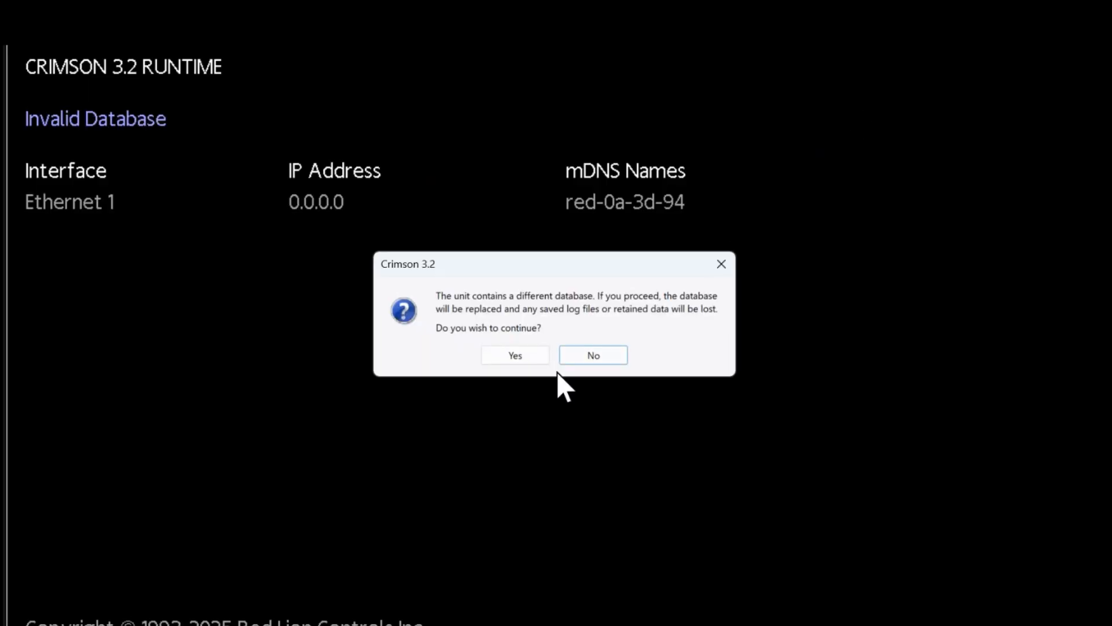
{"action": "left_click", "coordinate": [525, 356]}
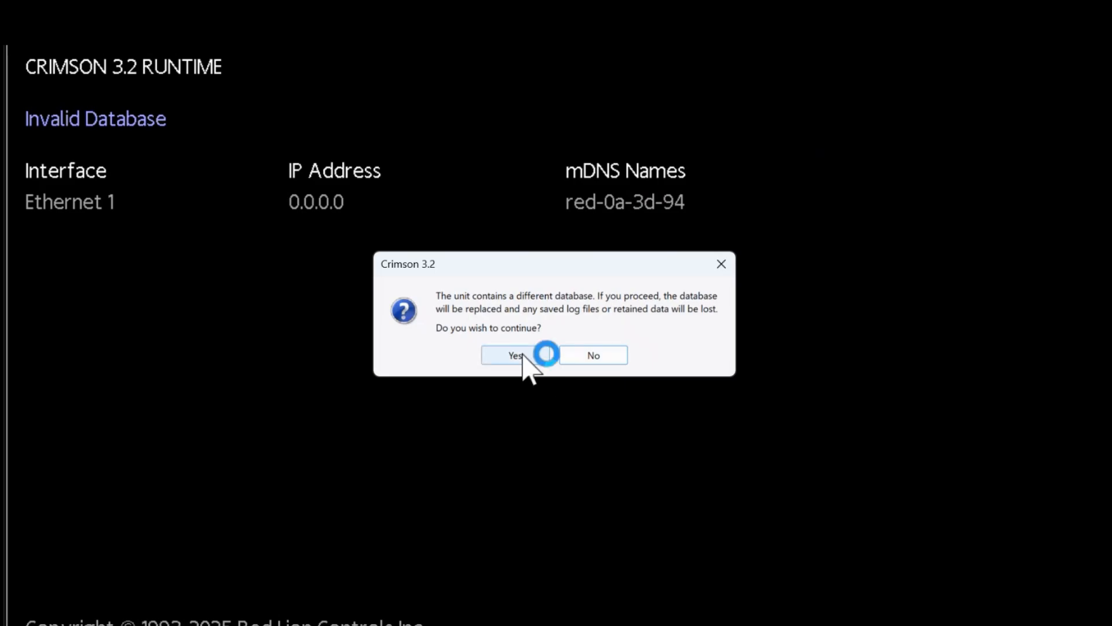
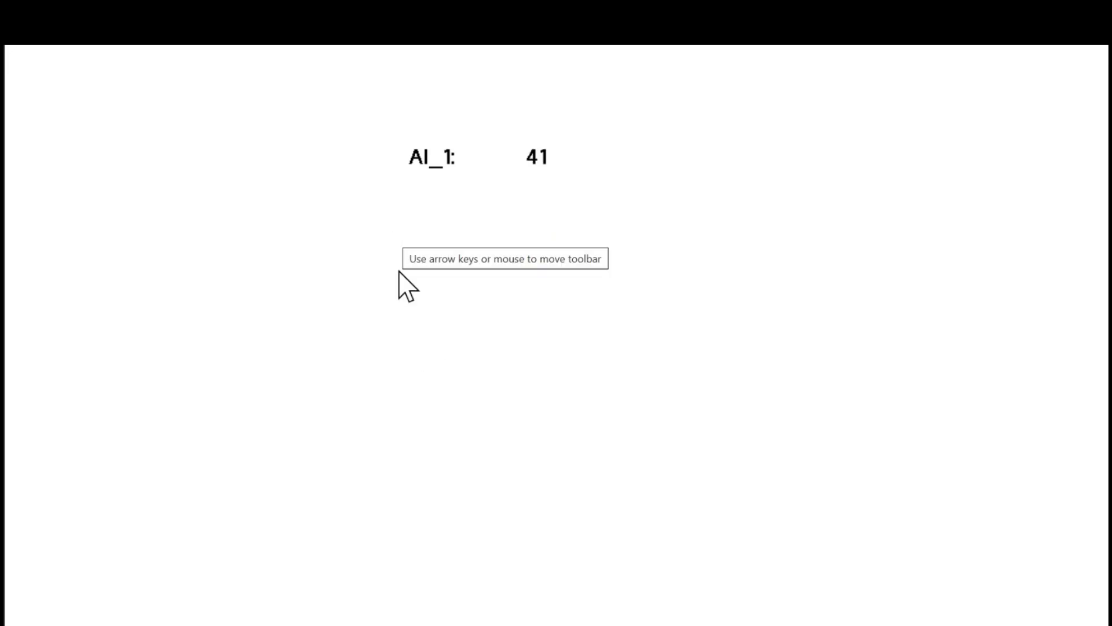
{"action": "key", "text": "alt+Tab"}
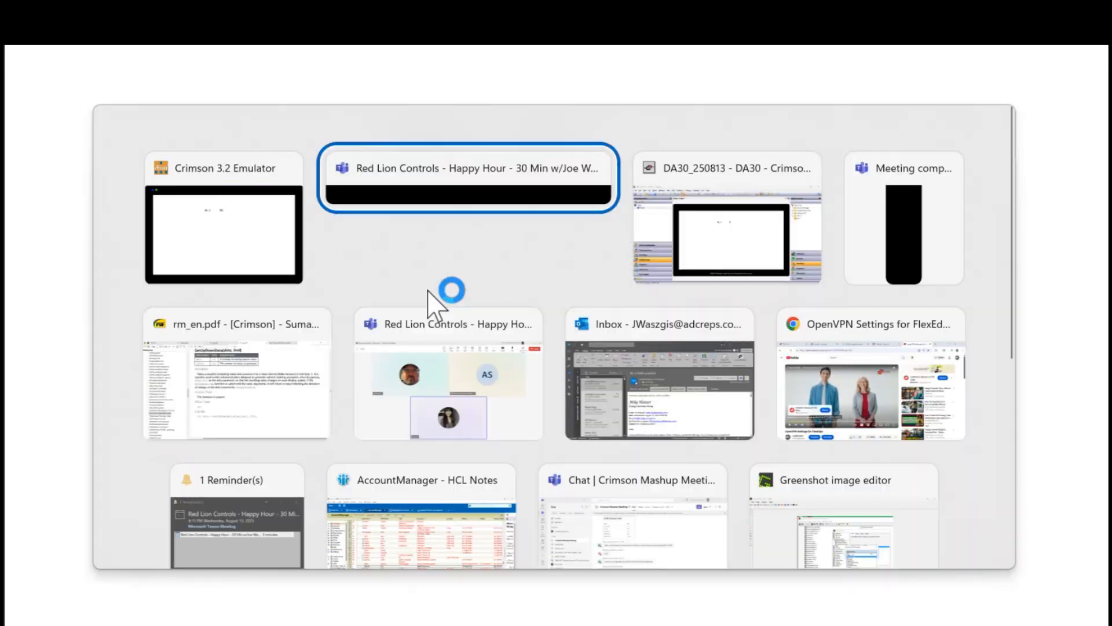
{"action": "key", "text": "alt+Tab"}
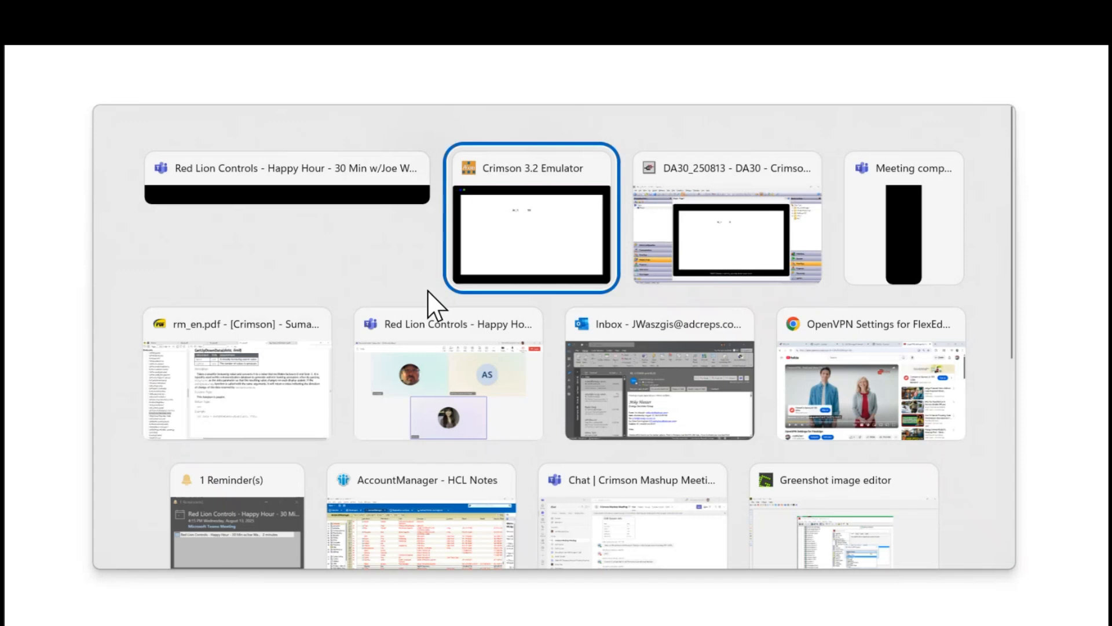
{"action": "key", "text": "alt+Tab"}
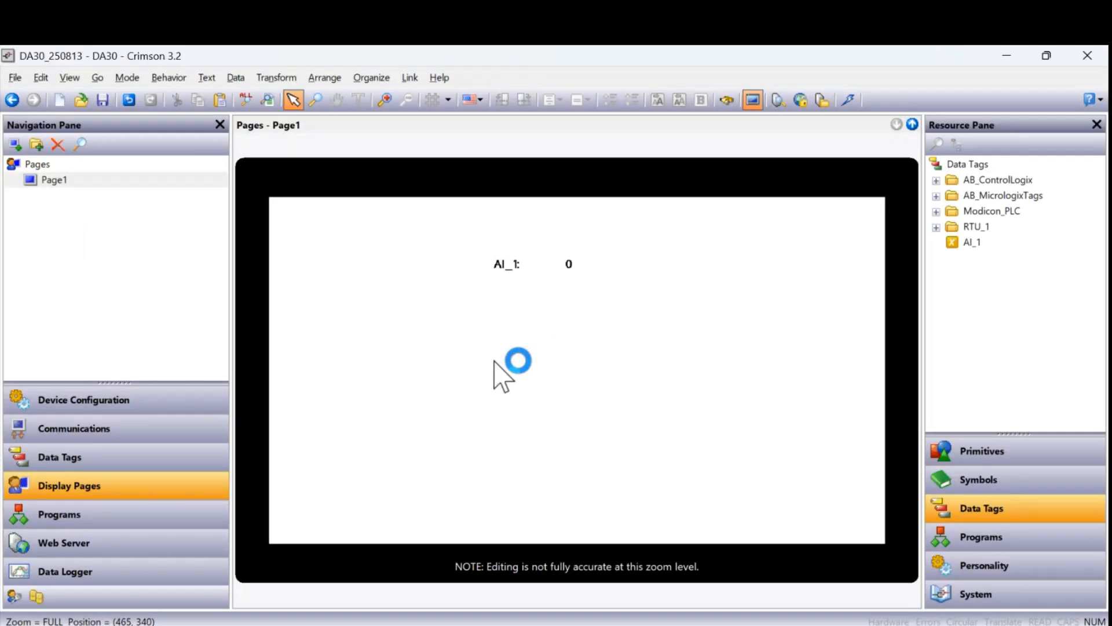
Set the display page format to 480 by 272 in the hardware configuration's general settings.
{"action": "left_click", "coordinate": [99, 408]}
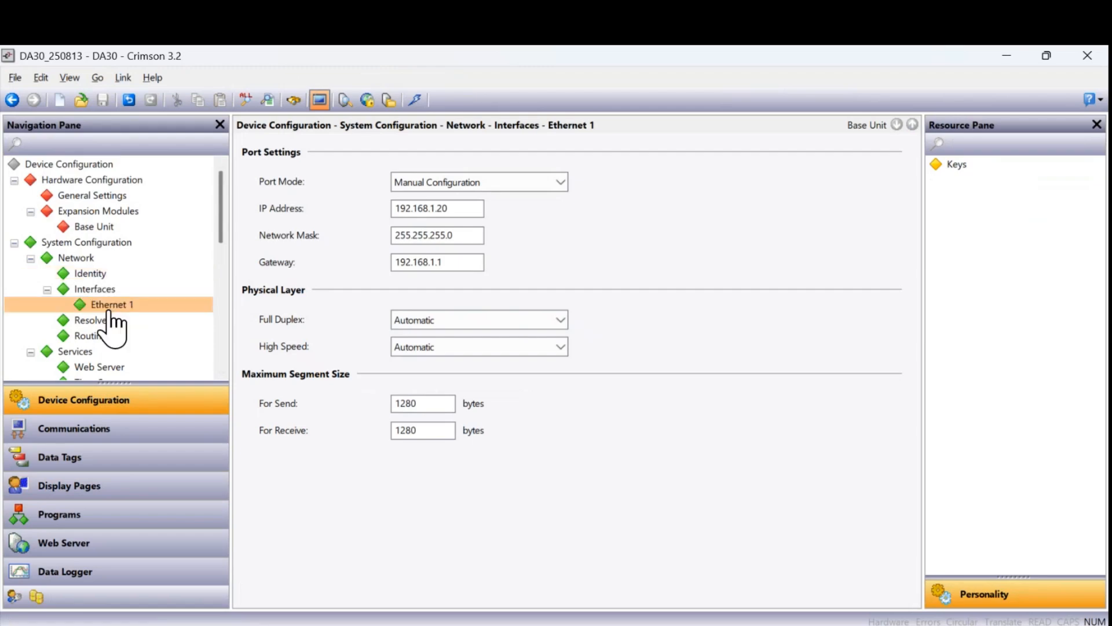
{"action": "left_click", "coordinate": [105, 196]}
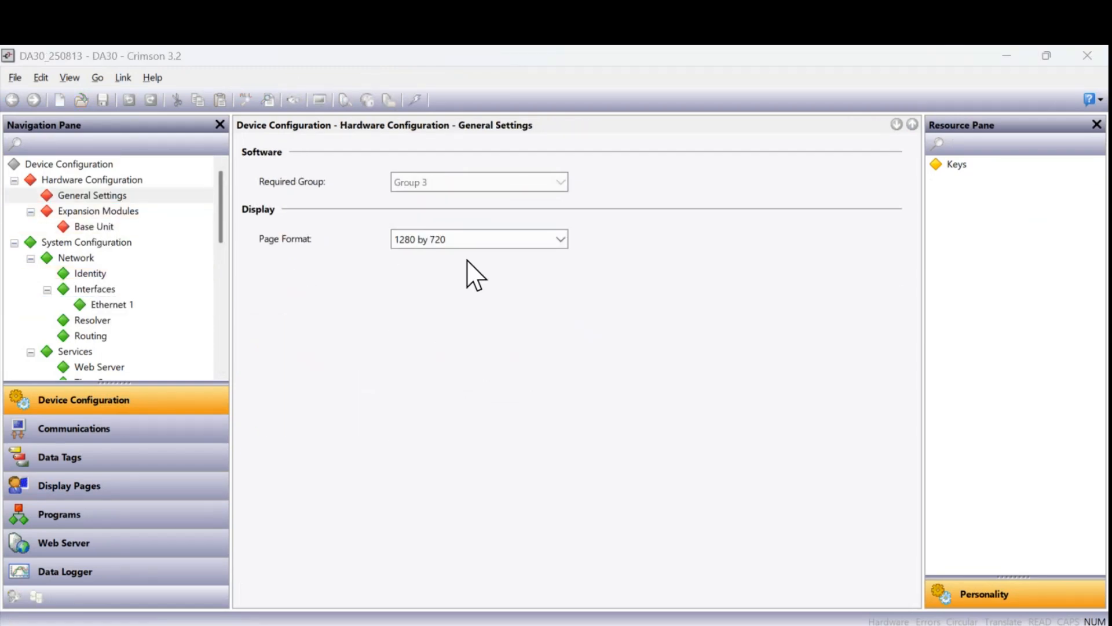
{"action": "left_click", "coordinate": [483, 242]}
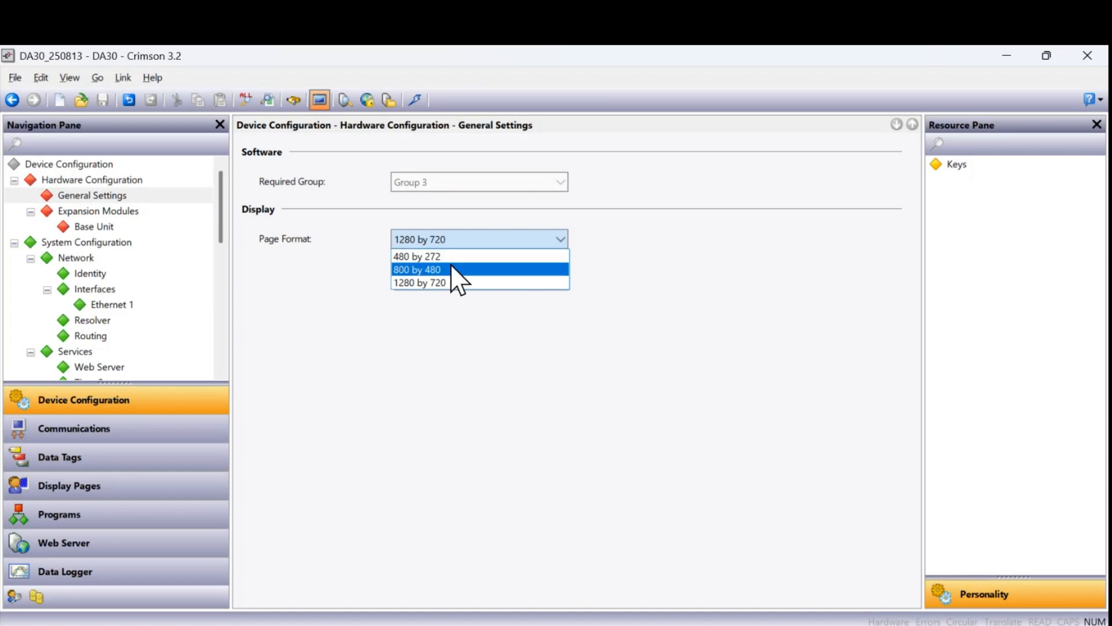
{"action": "left_click", "coordinate": [452, 269]}
{"action": "left_click", "coordinate": [451, 242]}
{"action": "left_click", "coordinate": [451, 256]}
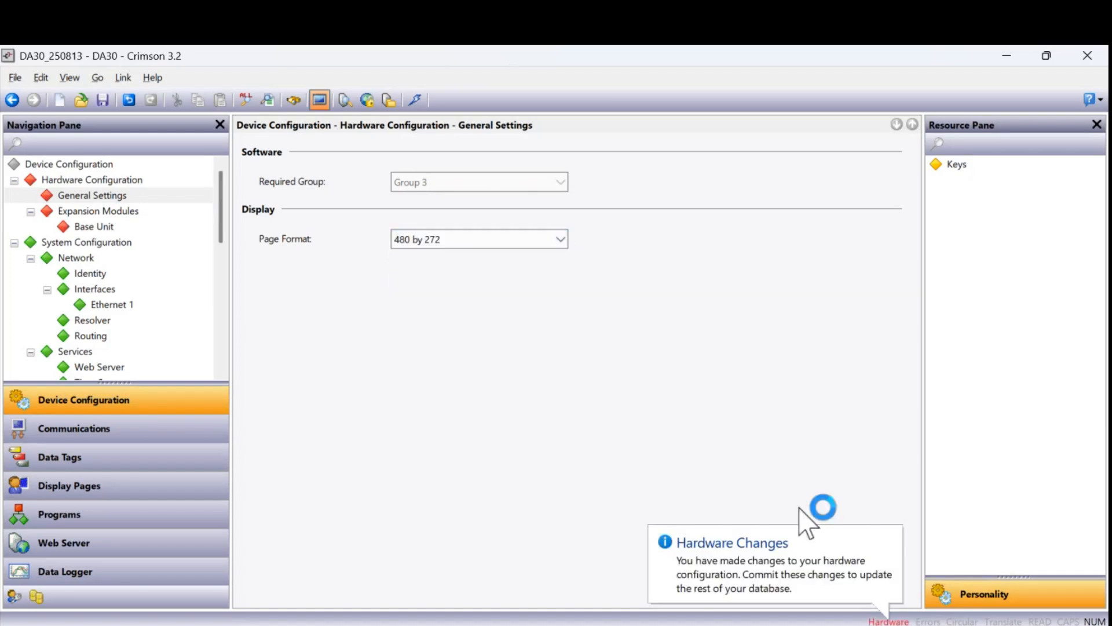
Commit the pending hardware changes to the rest of the database.
{"action": "left_click", "coordinate": [888, 621]}
{"action": "left_click", "coordinate": [275, 321]}
{"action": "left_click", "coordinate": [516, 347]}
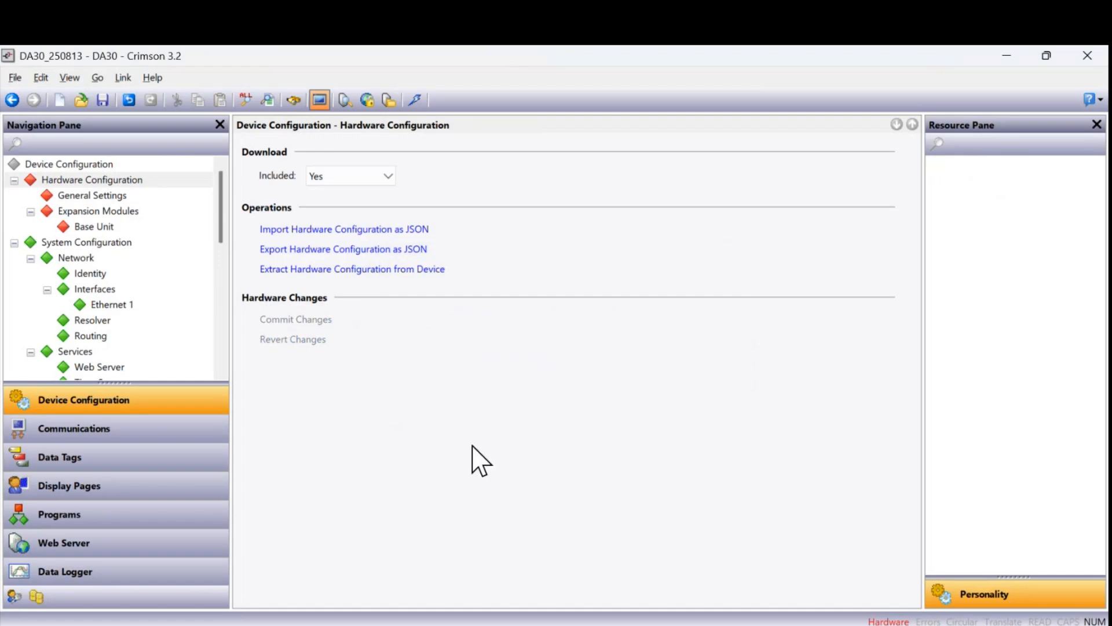
Return to Page1 and move the AI_1 data box to the lower-left area of the page.
{"action": "left_click", "coordinate": [130, 487]}
{"action": "left_click", "coordinate": [531, 311]}
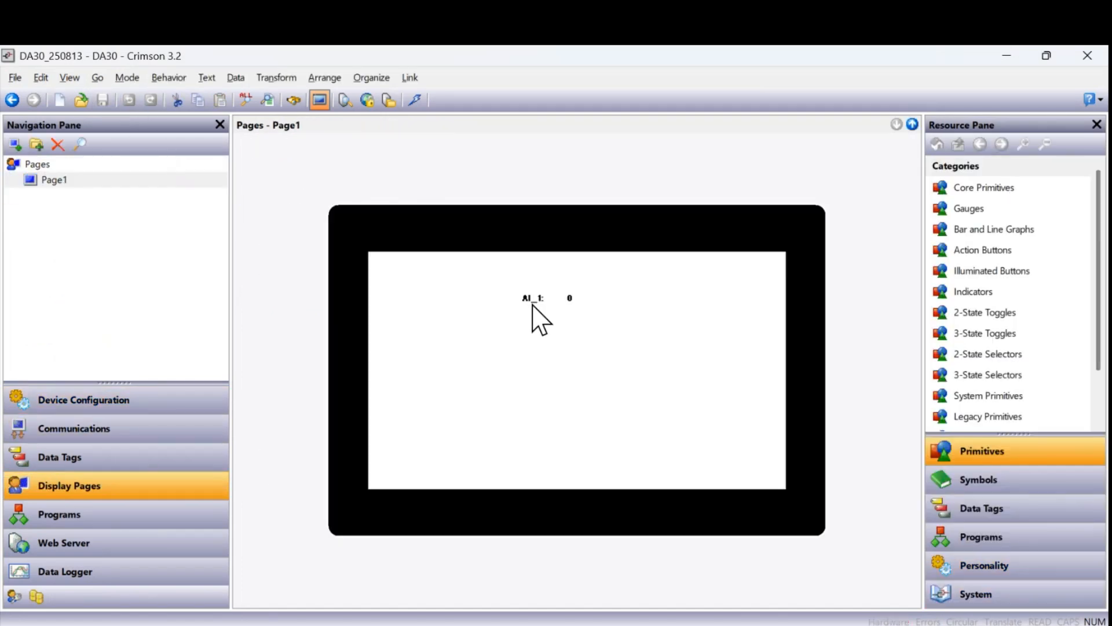
{"action": "left_click_drag", "start_coordinate": [543, 297], "coordinate": [480, 429]}
{"action": "left_click_drag", "start_coordinate": [468, 442], "coordinate": [455, 452]}
{"action": "left_click", "coordinate": [528, 454]}
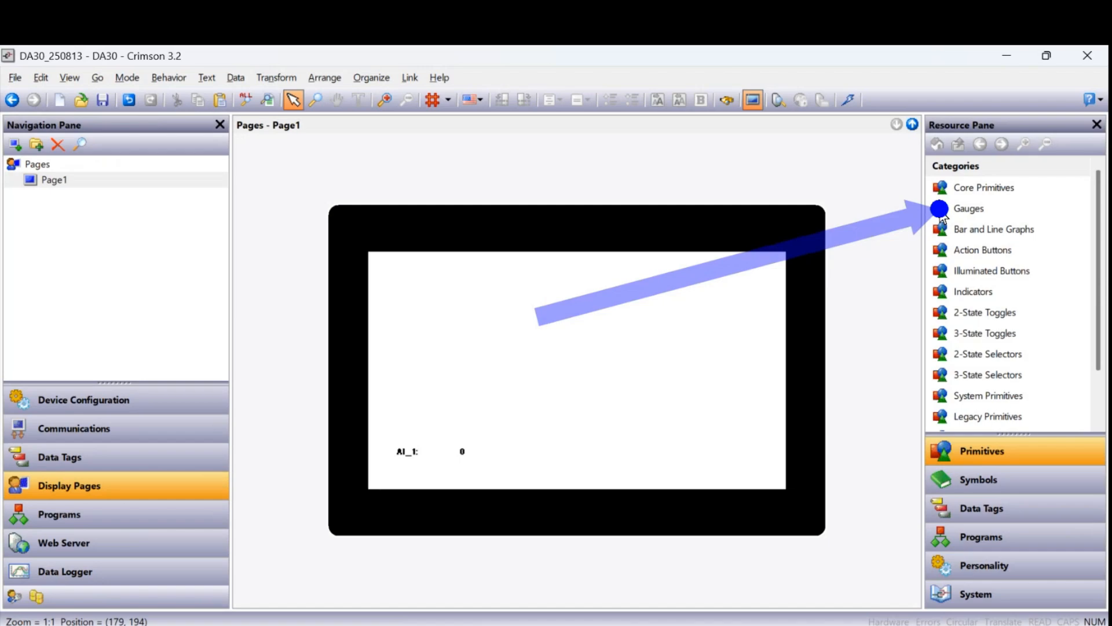
Add a Type A2 radial gauge, 200 by 200 pixels, to Page1 above the AI_1 data box.
{"action": "left_click", "coordinate": [973, 231]}
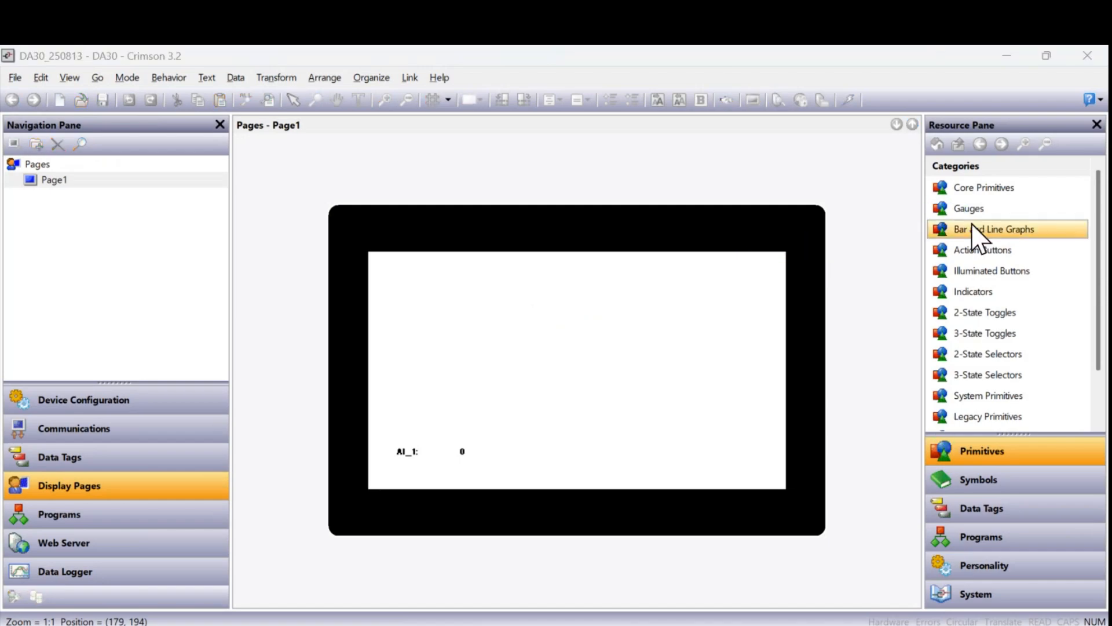
{"action": "left_click", "coordinate": [973, 212]}
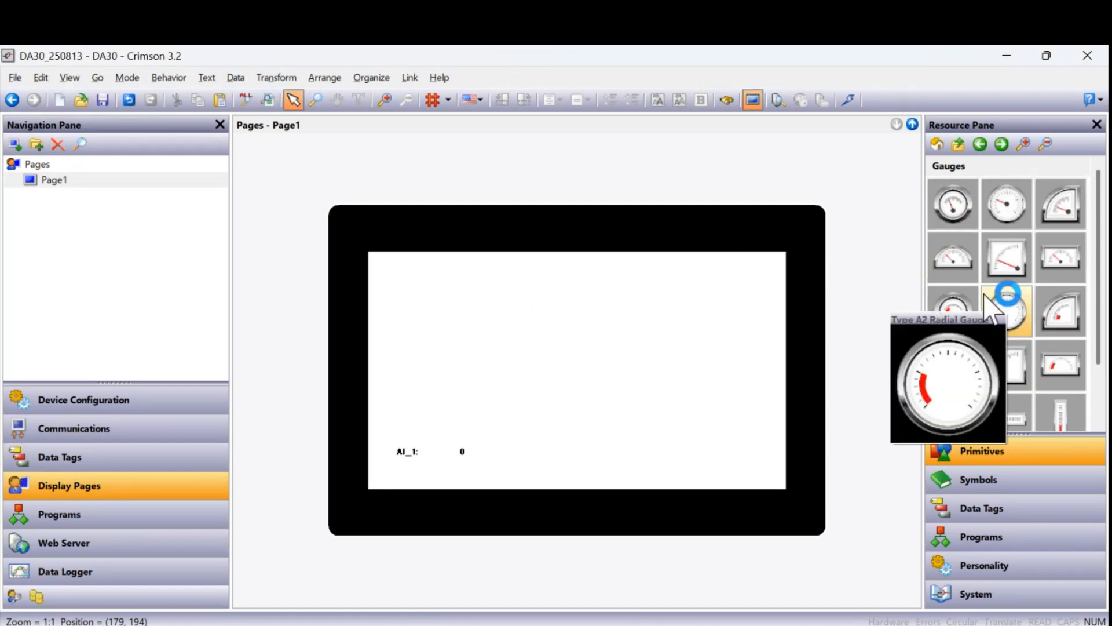
{"action": "left_click_drag", "start_coordinate": [1005, 216], "coordinate": [481, 362]}
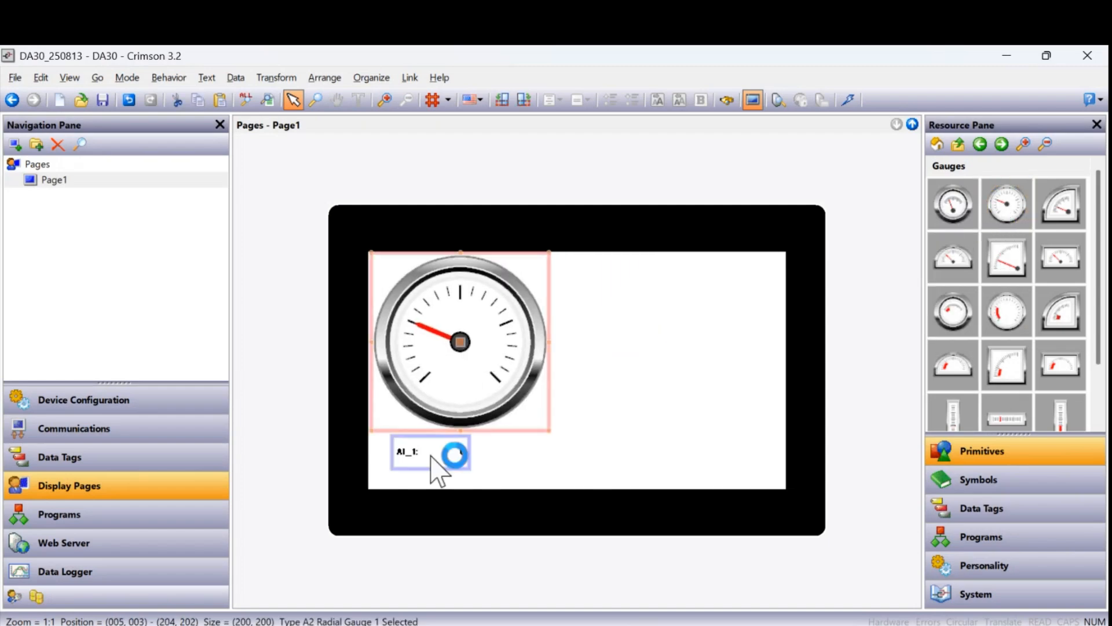
Move the AI_1 data box slightly down and to the right so it sits beneath the radial gauge.
{"action": "left_click", "coordinate": [430, 456]}
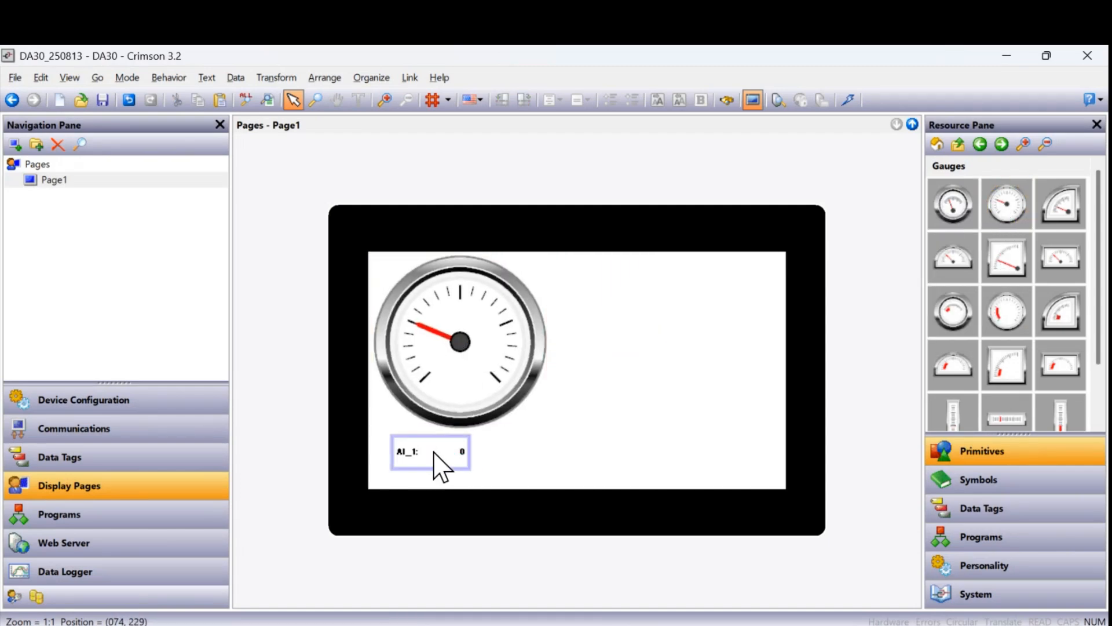
{"action": "left_click_drag", "start_coordinate": [434, 452], "coordinate": [456, 459]}
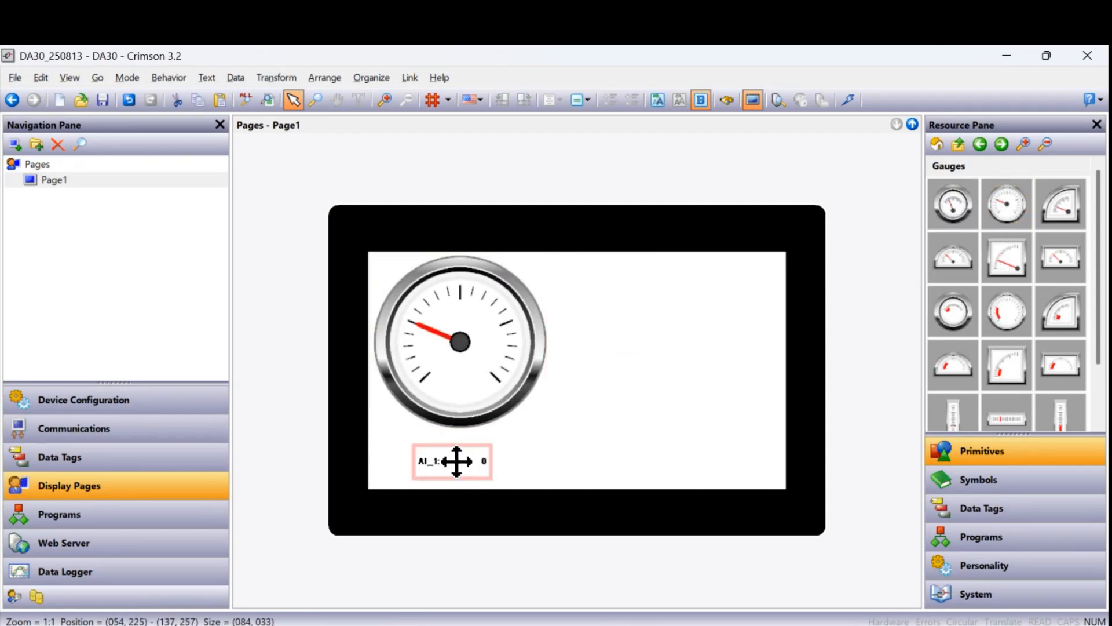
Assign tag AI_1 as the value of the Type A2 radial gauge on Page1.
{"action": "double_click", "coordinate": [467, 366]}
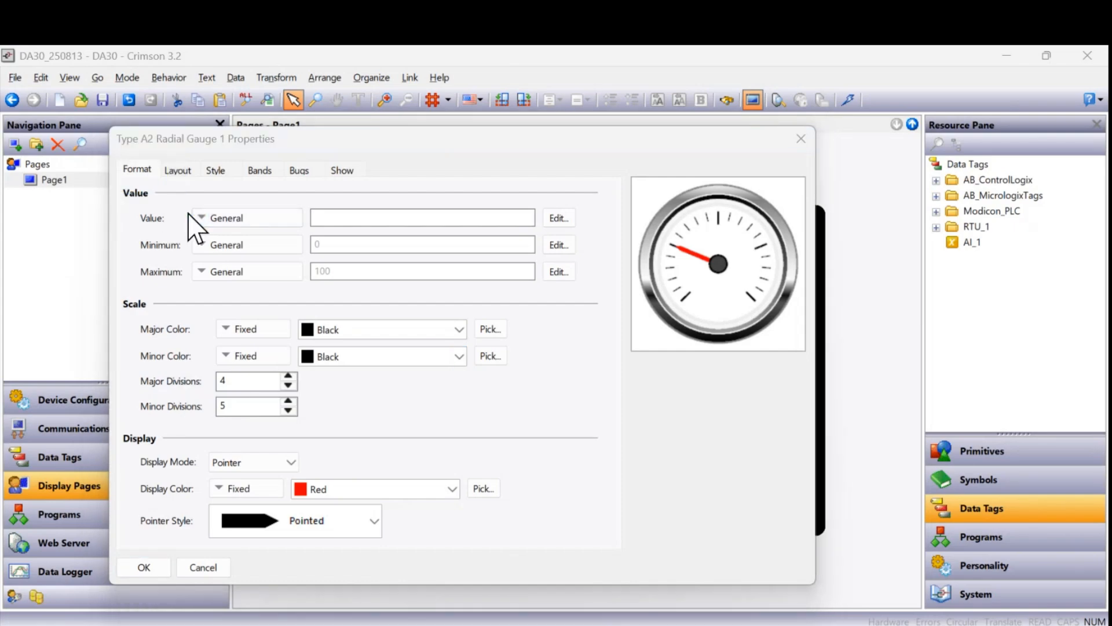
{"action": "key", "text": "ctrl+2"}
{"action": "mouse_move", "coordinate": [300, 186]}
{"action": "left_mouse_down"}
{"action": "mouse_move", "coordinate": [359, 229]}
{"action": "mouse_move", "coordinate": [452, 244]}
{"action": "left_mouse_up"}
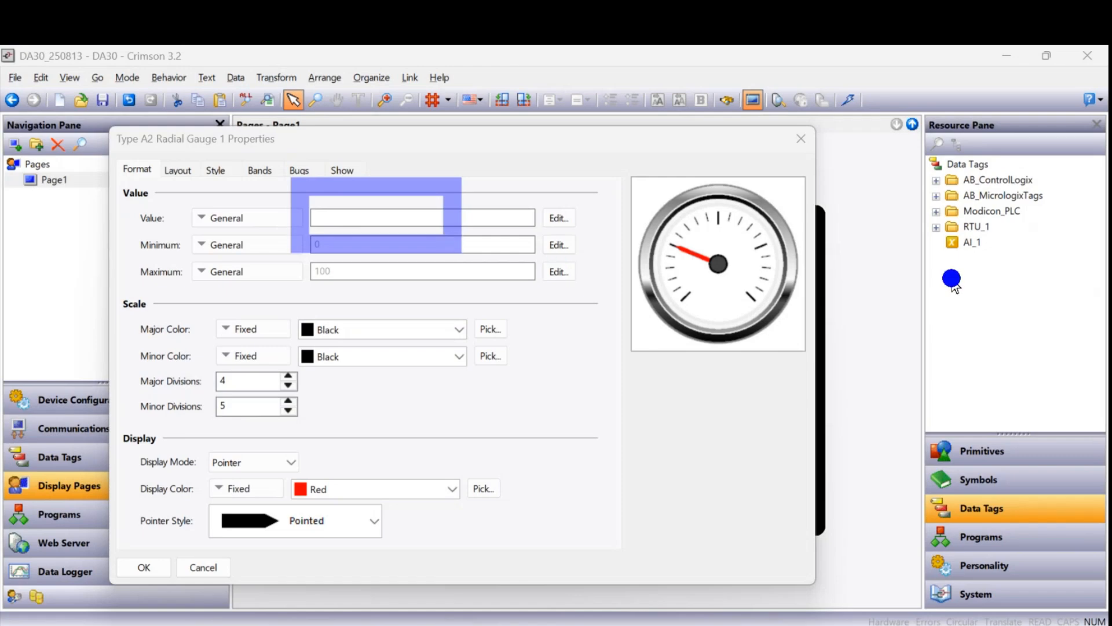
{"action": "key", "text": "Escape"}
{"action": "left_click", "coordinate": [987, 508]}
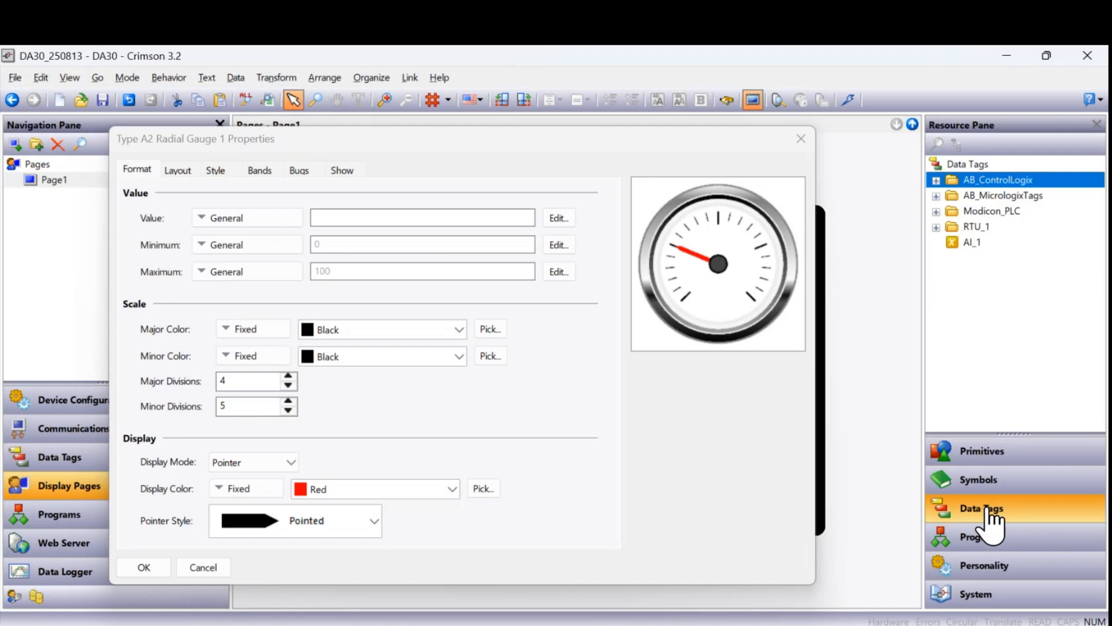
{"action": "left_click", "coordinate": [970, 242]}
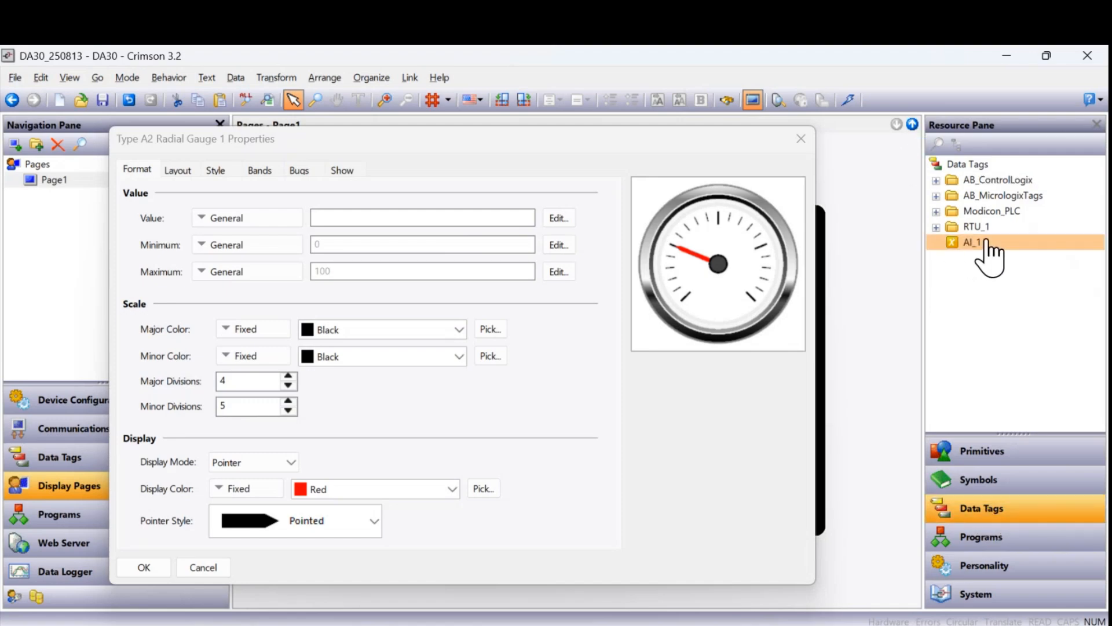
{"action": "left_click_drag", "start_coordinate": [987, 243], "coordinate": [444, 220]}
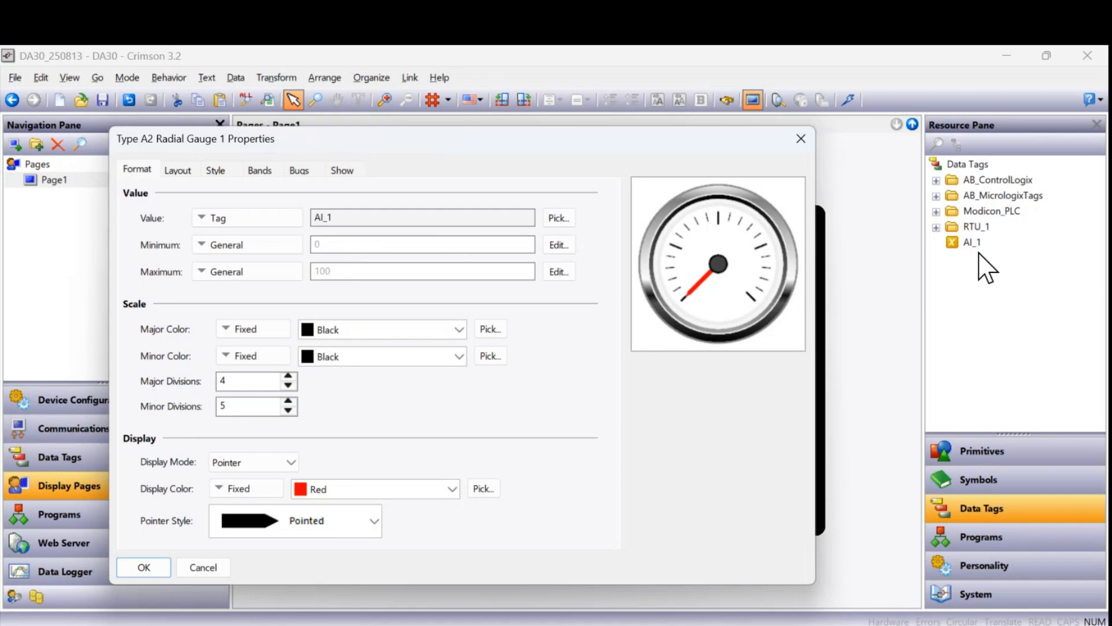
Set the radial gauge's minimum to AI_1.Min and its maximum to AI_1.Max, and accept the gauge properties.
{"action": "left_click_drag", "start_coordinate": [987, 255], "coordinate": [440, 260]}
{"action": "left_click_drag", "start_coordinate": [956, 259], "coordinate": [367, 264]}
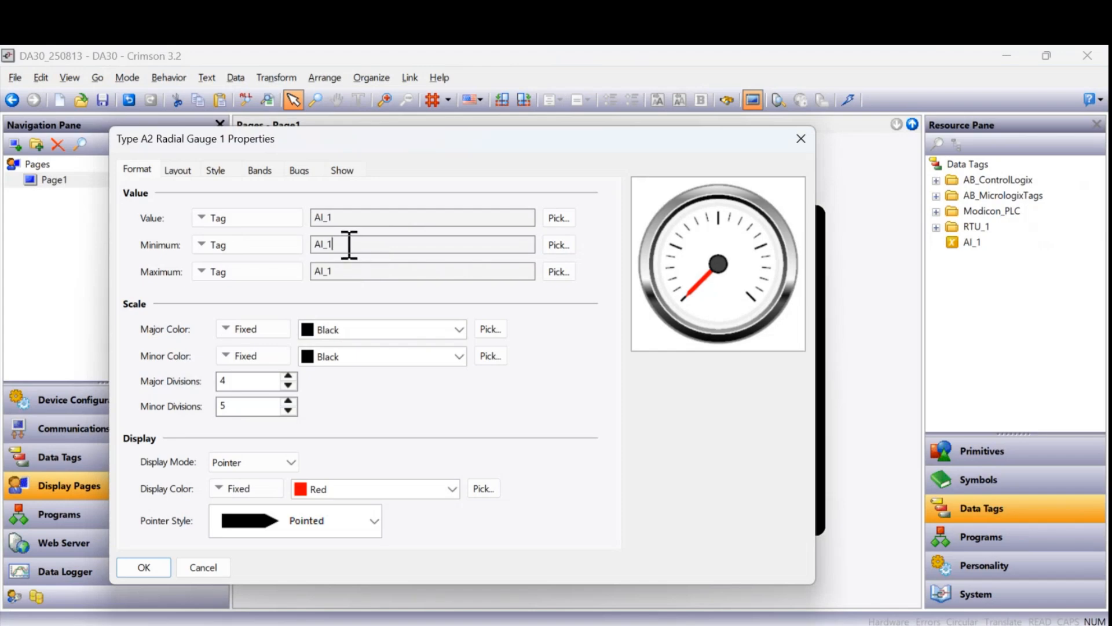
{"action": "left_click", "coordinate": [349, 245]}
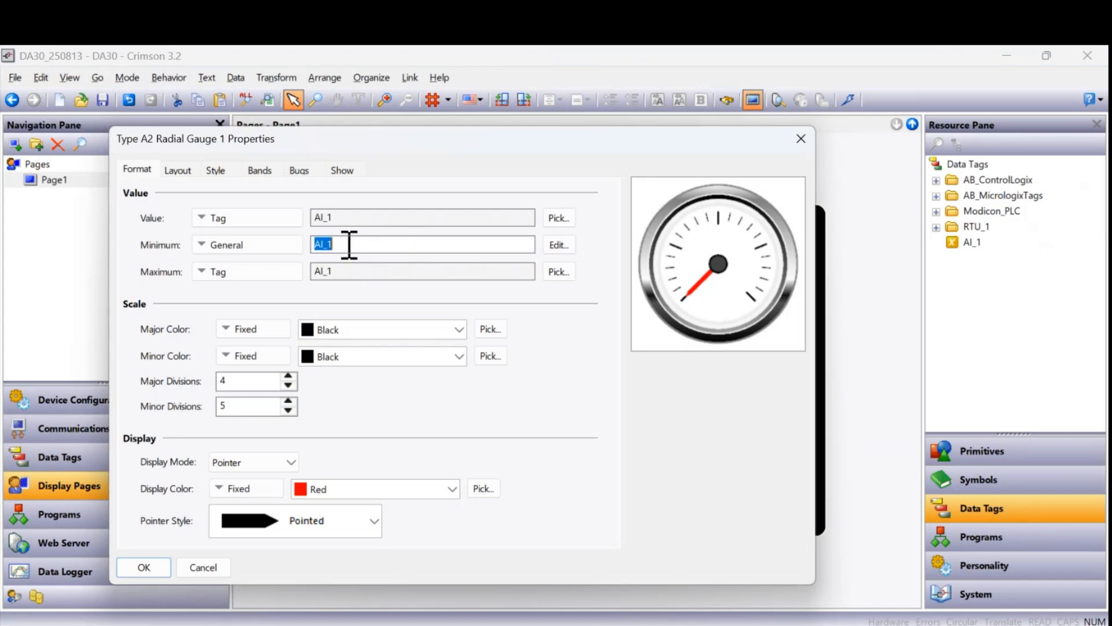
{"action": "type", "text": ".min"}
{"action": "key", "text": "Return"}
{"action": "left_click", "coordinate": [347, 272]}
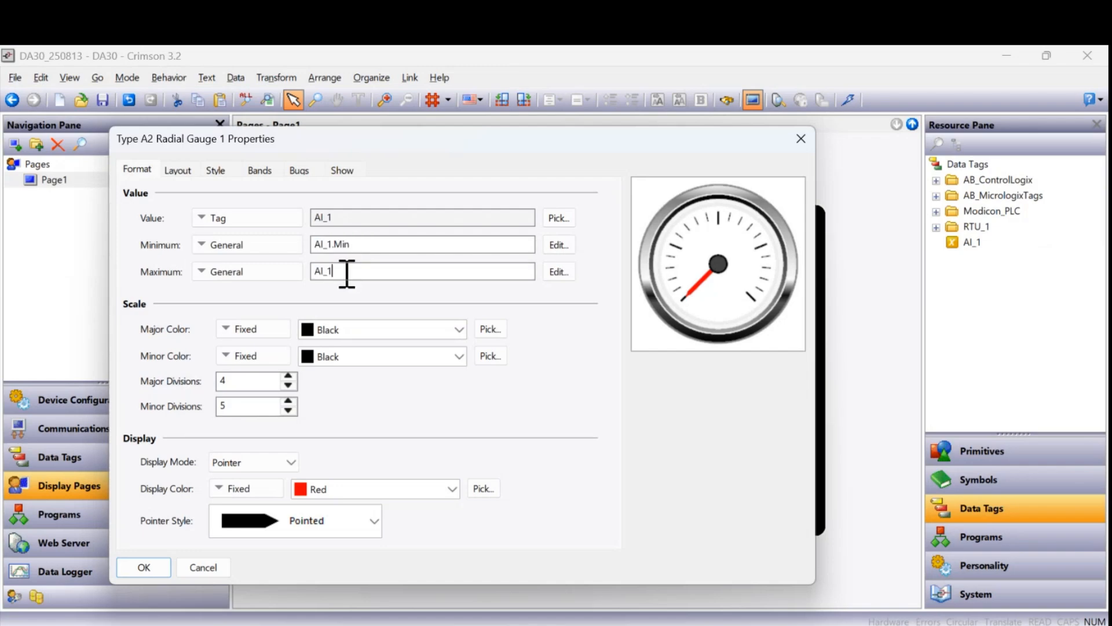
{"action": "type", "text": ".Max"}
{"action": "key", "text": "Return"}
{"action": "left_click", "coordinate": [141, 572]}
{"action": "left_click", "coordinate": [144, 566]}
Save the database and download it to the emulator, replacing the existing database, to test the gauge on Page1.
{"action": "left_click", "coordinate": [104, 98]}
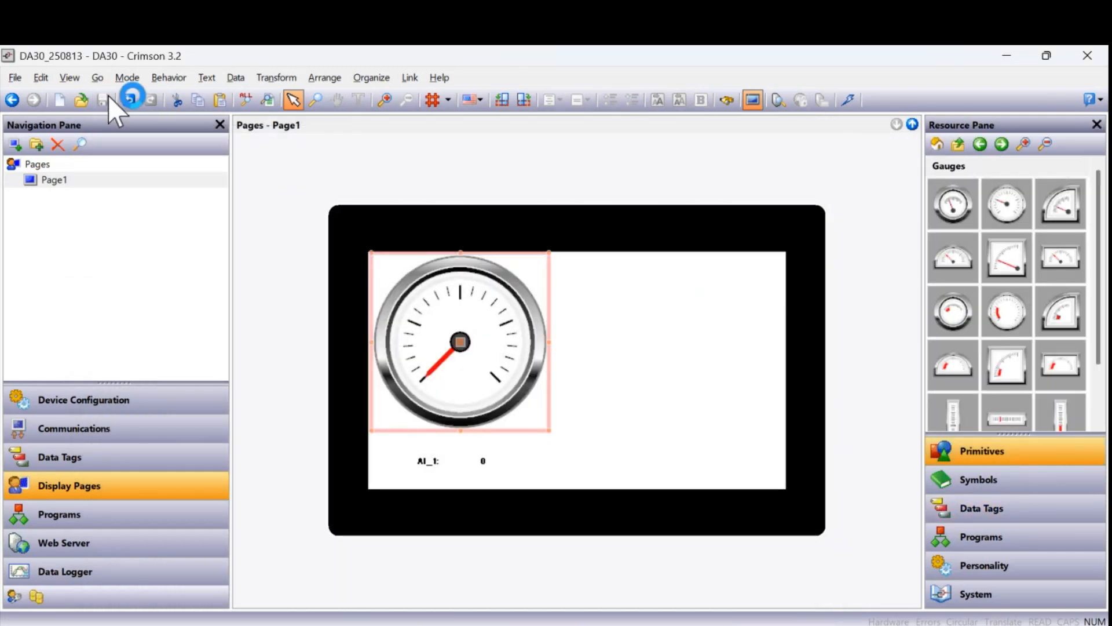
{"action": "left_click", "coordinate": [848, 100]}
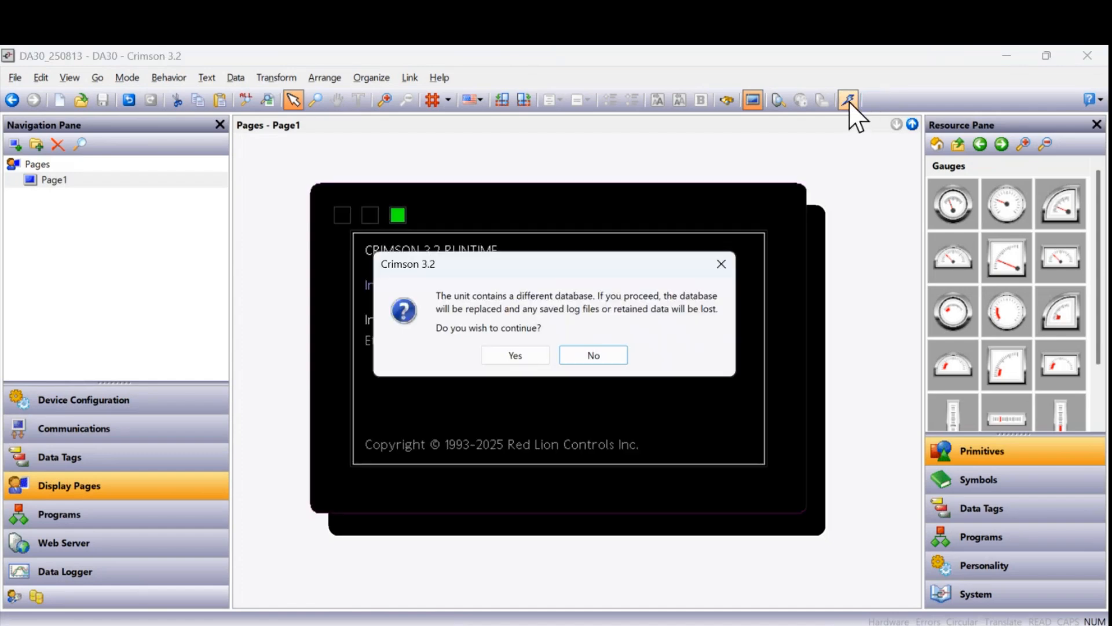
{"action": "left_click", "coordinate": [511, 355]}
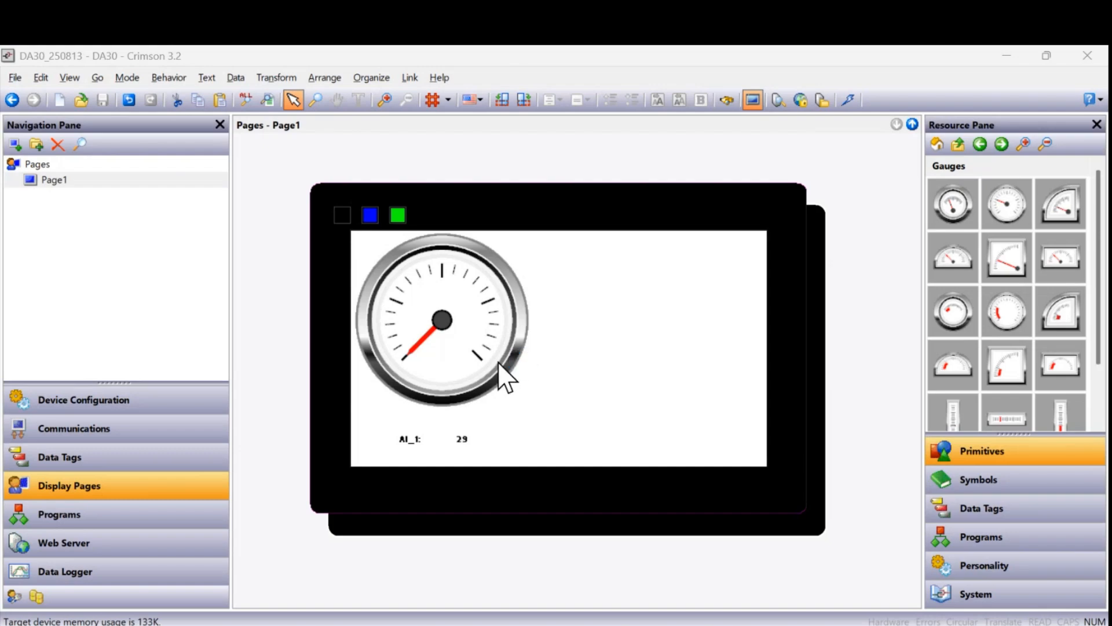
{"action": "left_click", "coordinate": [800, 528]}
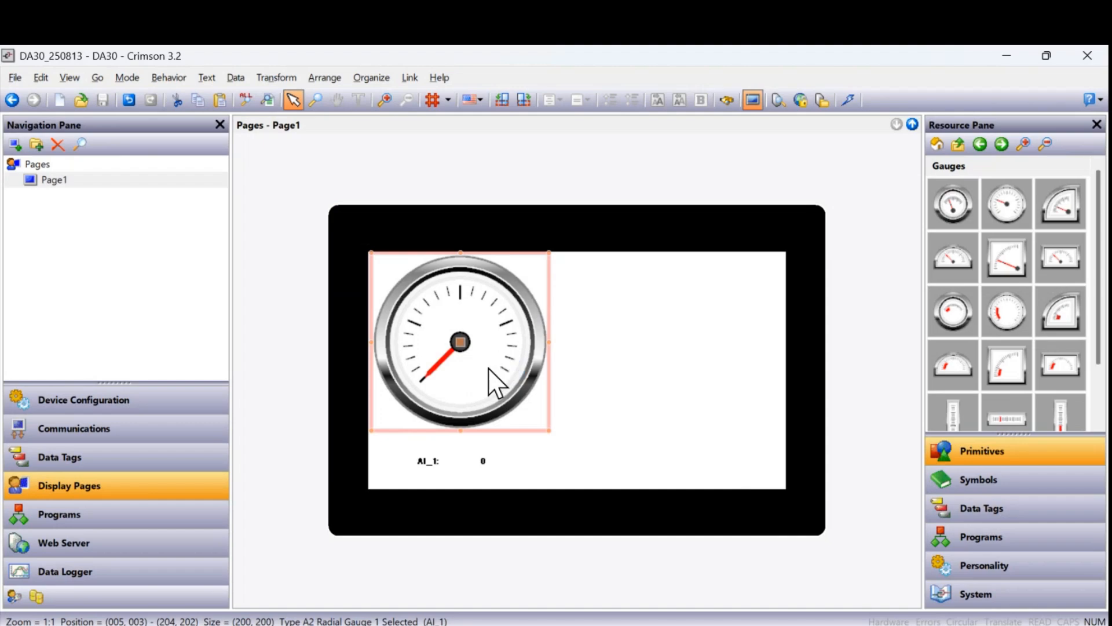
Check the radial gauge's limit expressions, and set the maximum data limit of tag AI_1 to 100.
{"action": "double_click", "coordinate": [487, 367]}
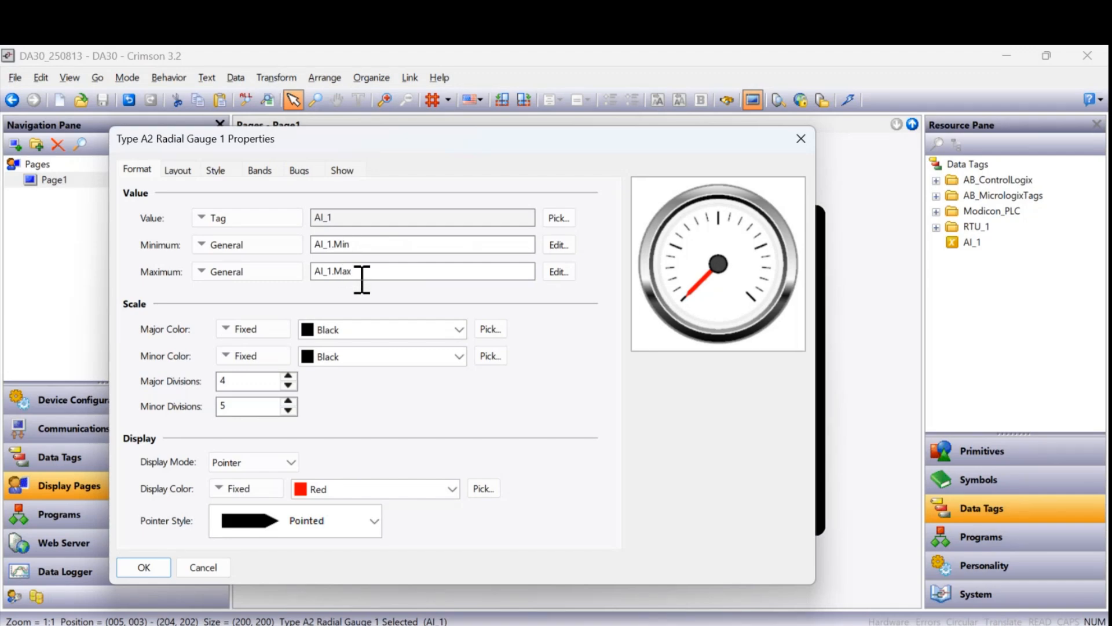
{"action": "left_click", "coordinate": [149, 565]}
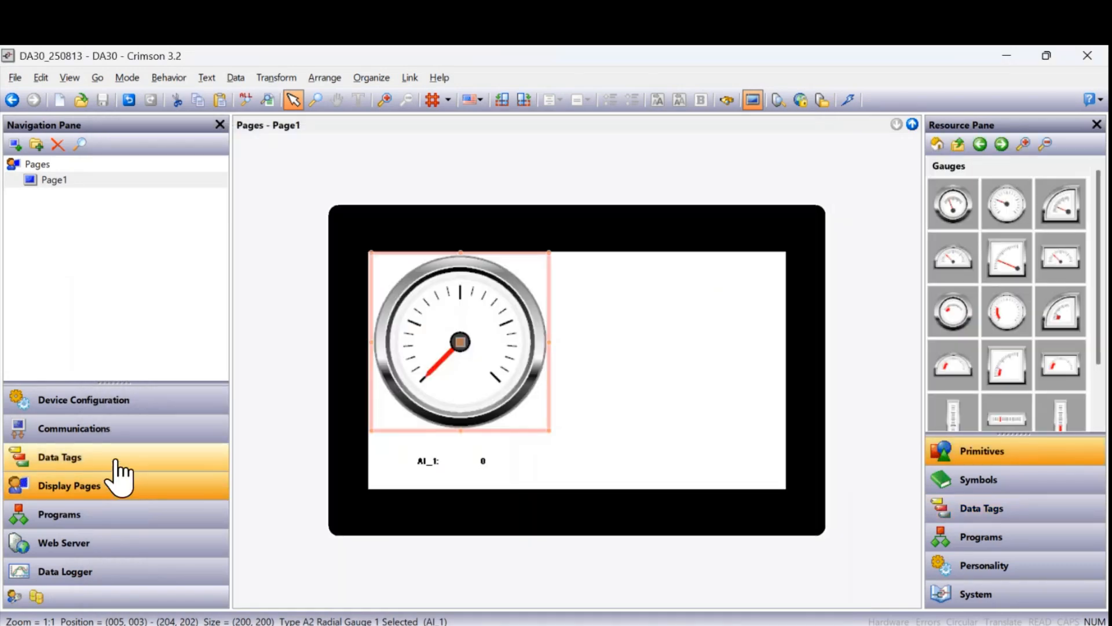
{"action": "left_click", "coordinate": [120, 469]}
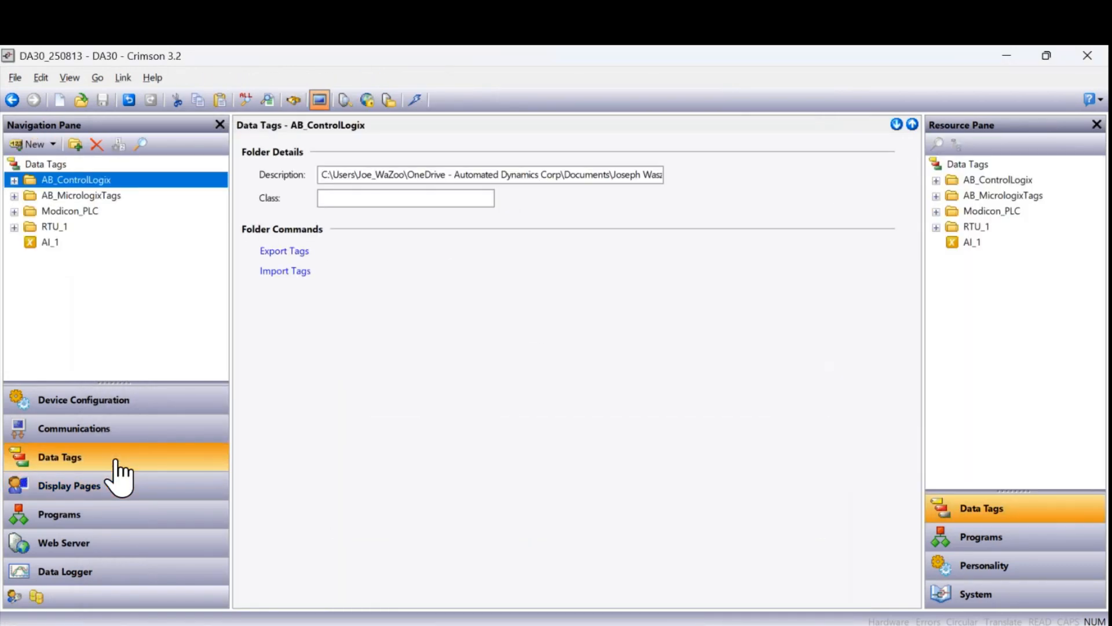
{"action": "left_click", "coordinate": [58, 244]}
{"action": "left_click", "coordinate": [291, 150]}
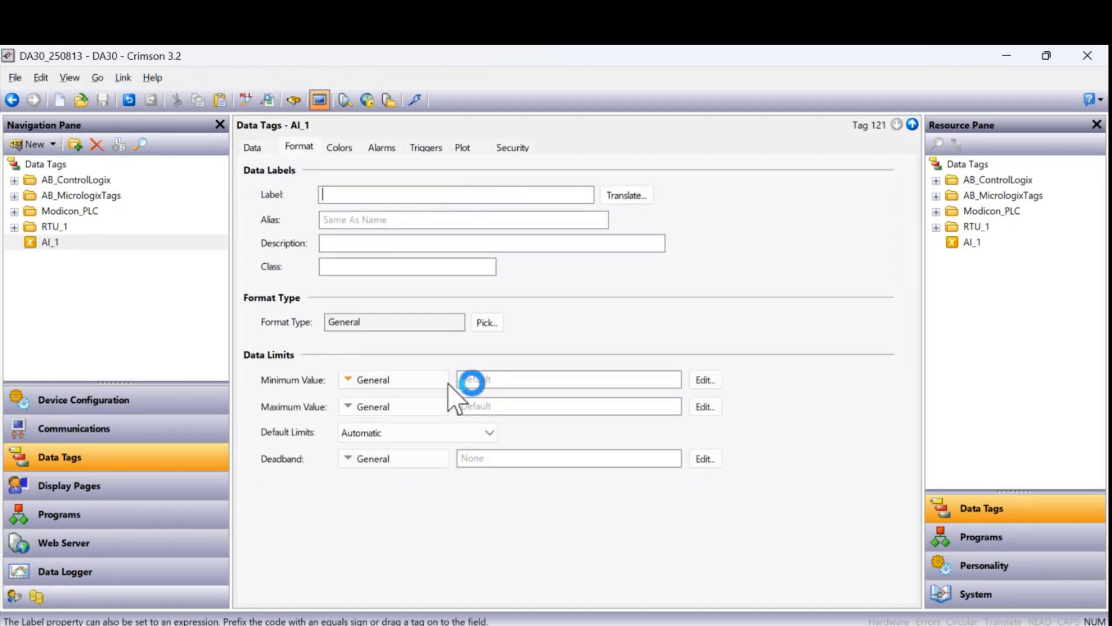
{"action": "left_click", "coordinate": [472, 381]}
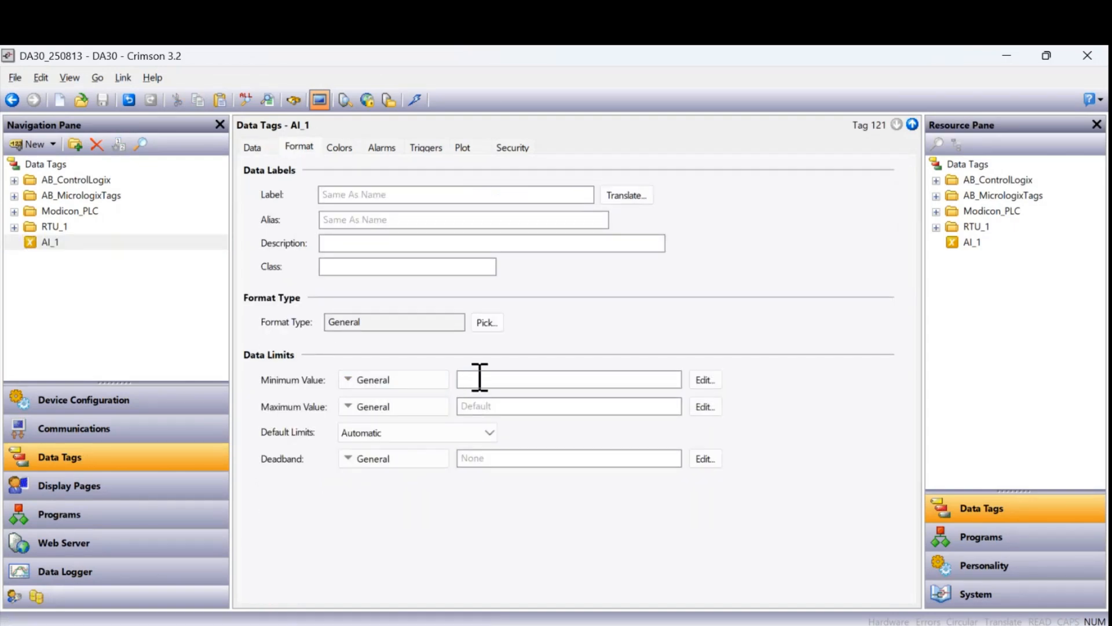
{"action": "left_click", "coordinate": [492, 404]}
{"action": "type", "text": "100"}
{"action": "double_click", "coordinate": [492, 405]}
Return to Page1, send the updated database to the emulator to test the gauge, and go back to the page editor.
{"action": "left_click", "coordinate": [168, 490]}
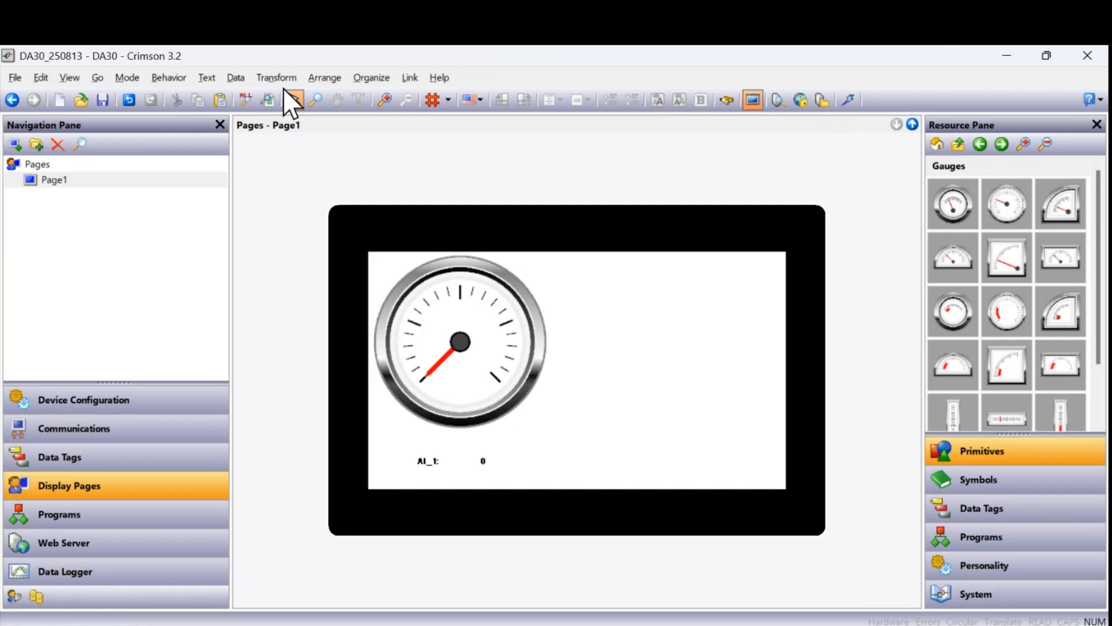
{"action": "left_click", "coordinate": [846, 100]}
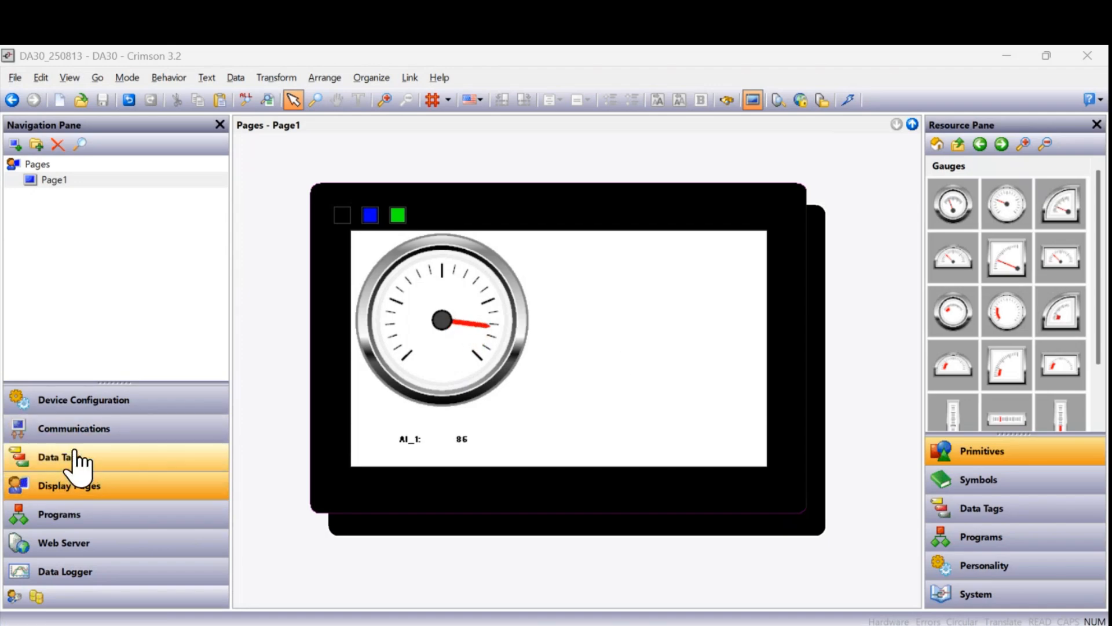
{"action": "left_click", "coordinate": [99, 497]}
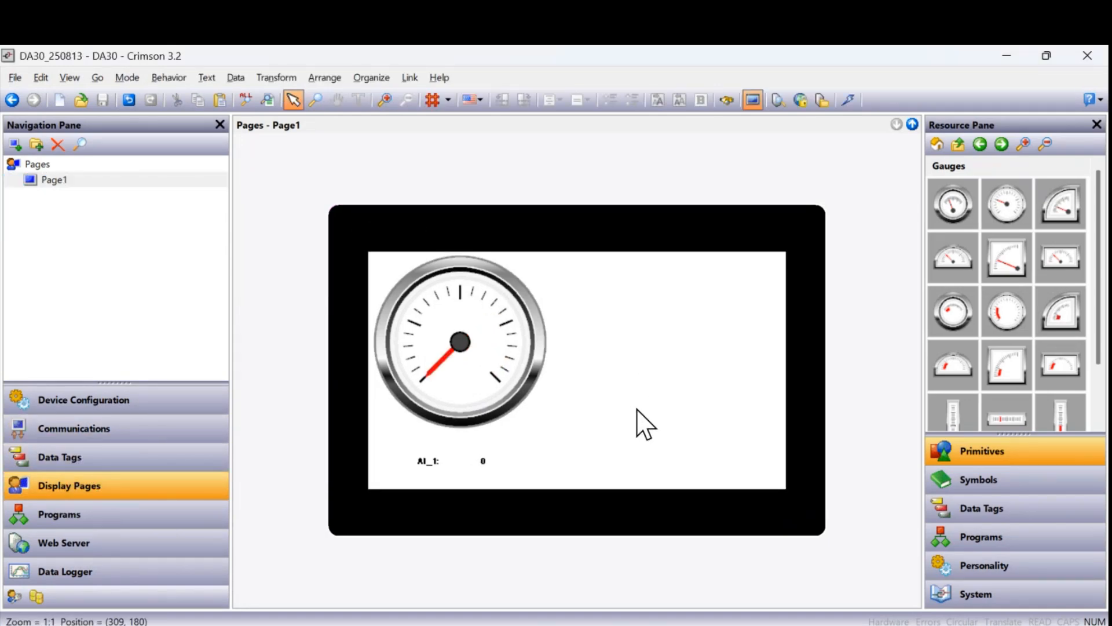
Browse the symbol library's categories and examine the symbols in the Tanks category.
{"action": "left_click", "coordinate": [1002, 495]}
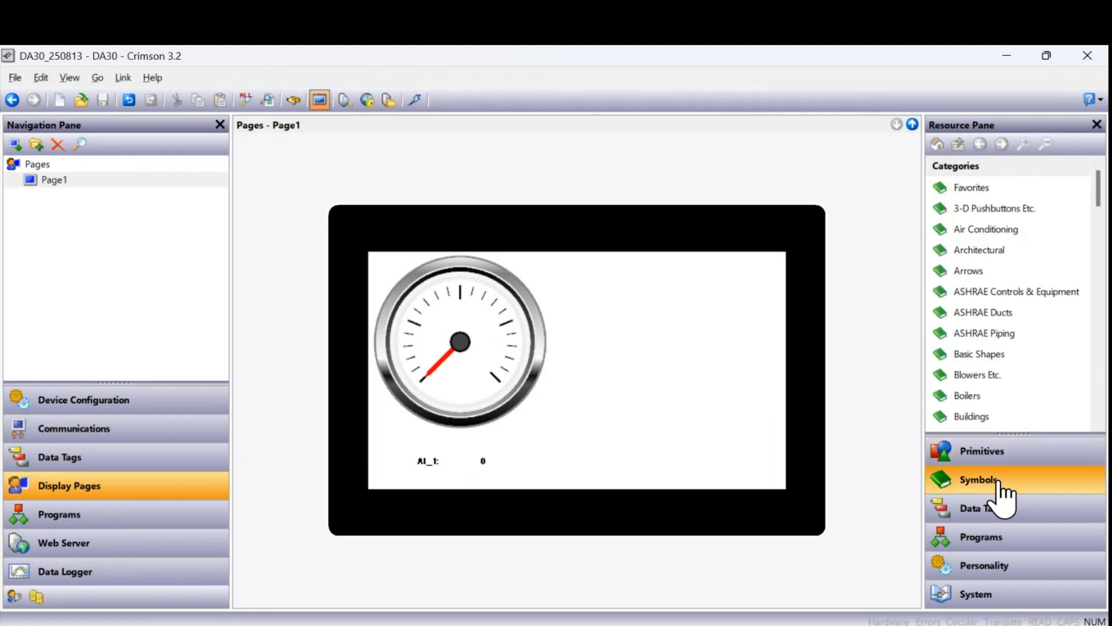
{"action": "scroll", "coordinate": [1031, 342], "scroll_direction": "down", "scroll_amount": 4}
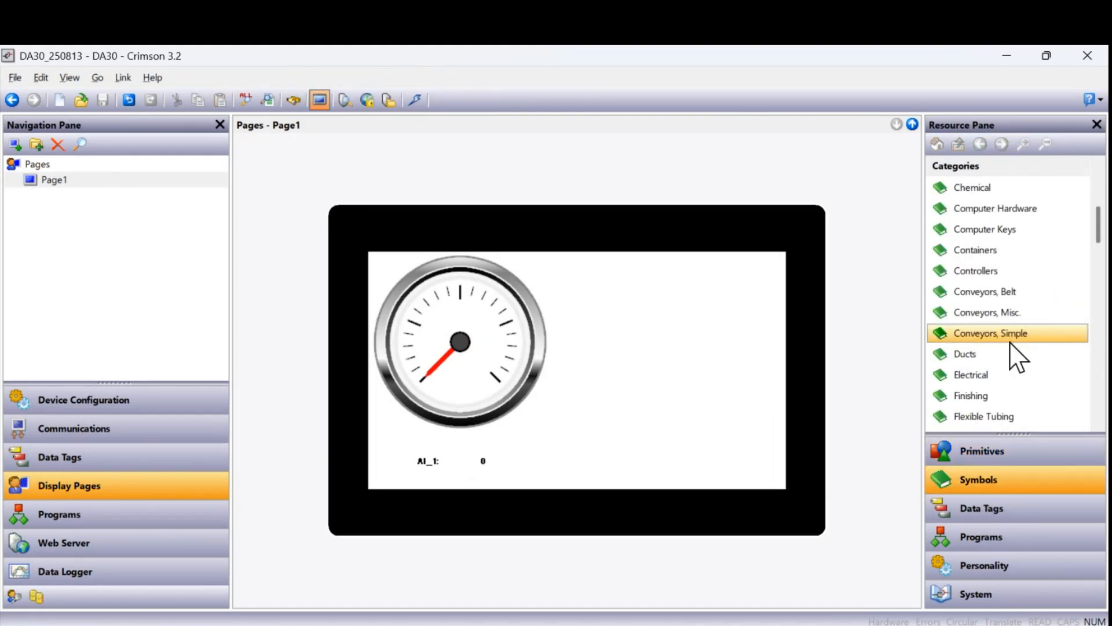
{"action": "scroll", "coordinate": [1017, 357], "scroll_direction": "down", "scroll_amount": 9}
{"action": "scroll", "coordinate": [997, 375], "scroll_direction": "down", "scroll_amount": 5}
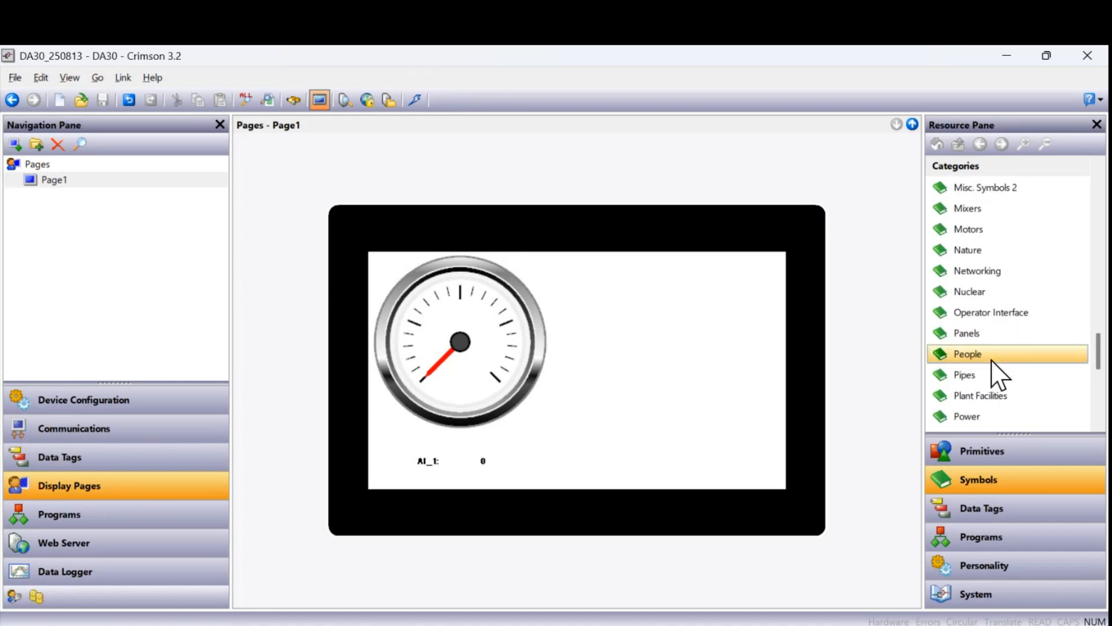
{"action": "scroll", "coordinate": [991, 365], "scroll_direction": "down", "scroll_amount": 3}
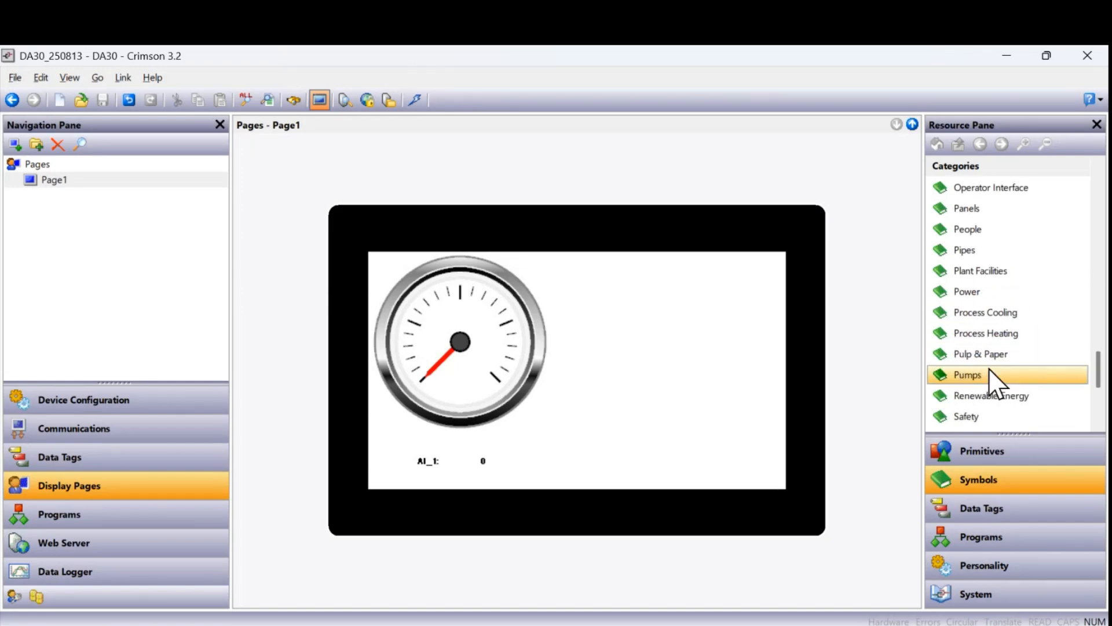
{"action": "scroll", "coordinate": [991, 377], "scroll_direction": "down", "scroll_amount": 2}
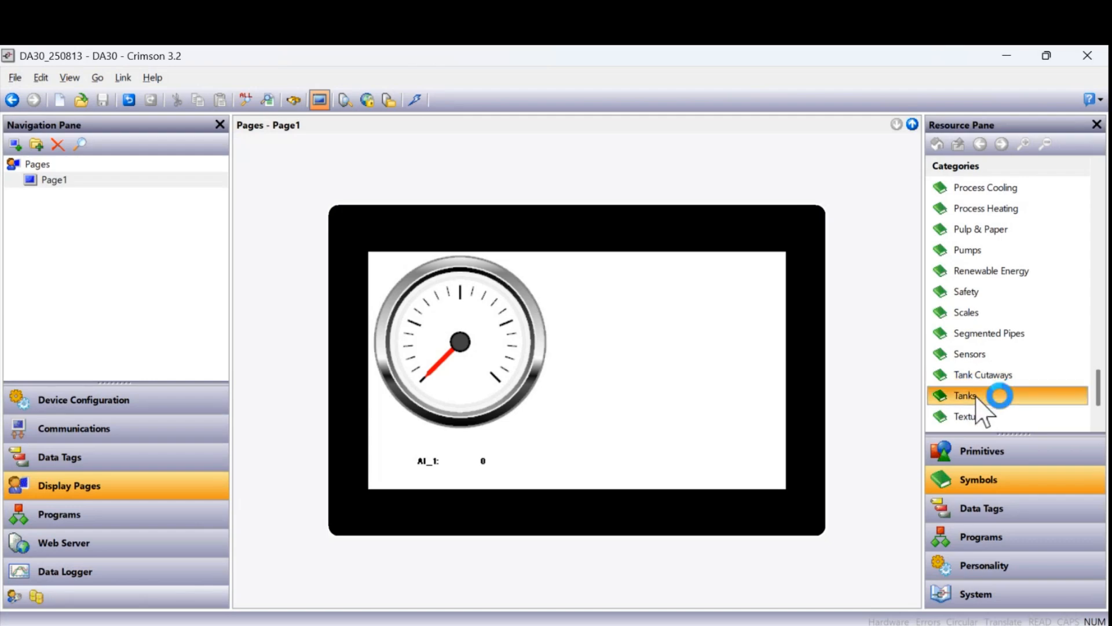
{"action": "double_click", "coordinate": [966, 395]}
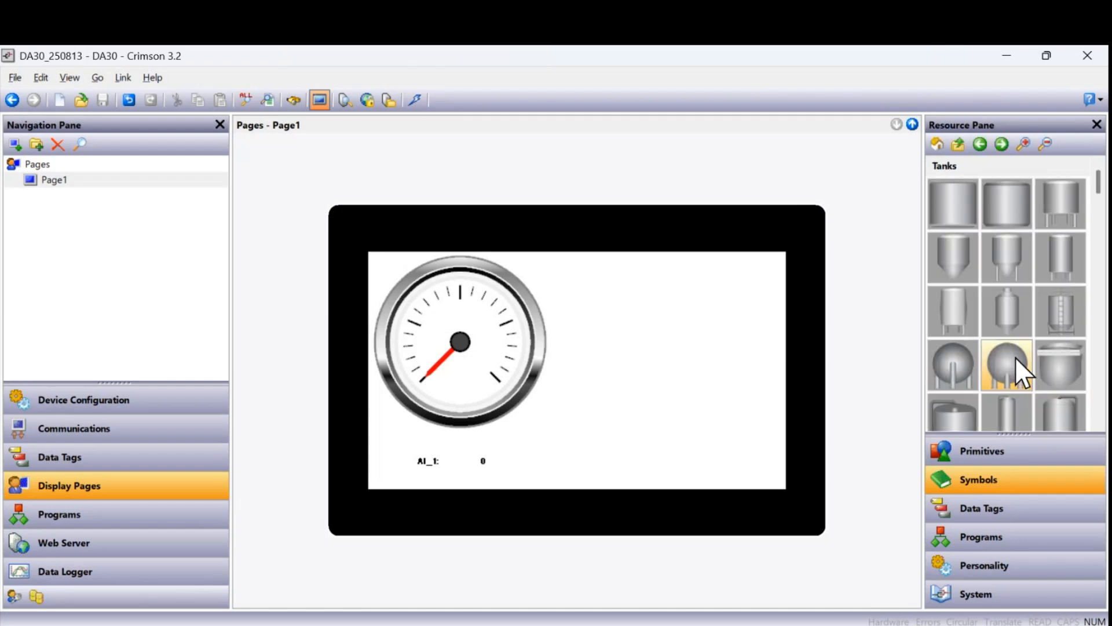
{"action": "mouse_move", "coordinate": [1026, 377]}
{"action": "mouse_move", "coordinate": [1051, 420]}
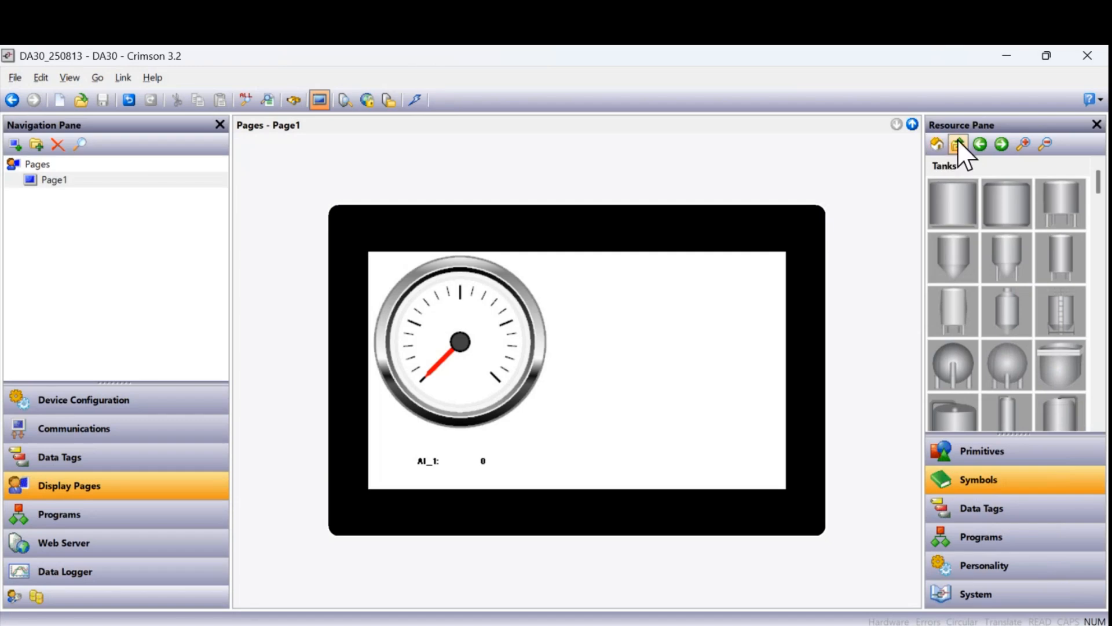
Browse the primitive categories and preview the pump, tank and label graphics in the Widgets category.
{"action": "left_click", "coordinate": [1007, 455]}
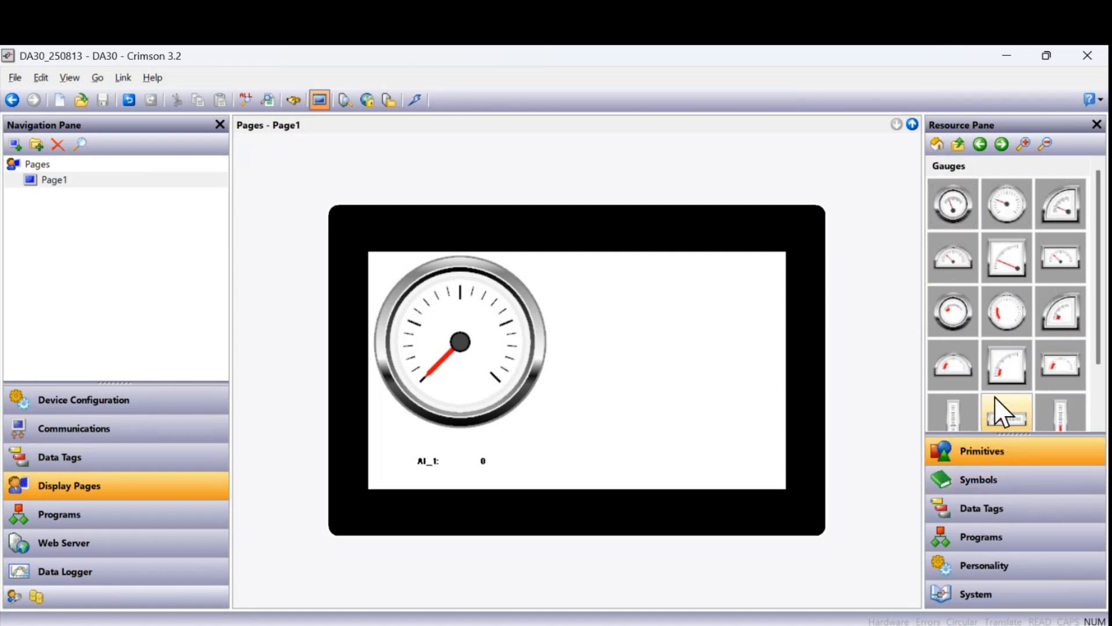
{"action": "left_click", "coordinate": [939, 143]}
{"action": "scroll", "coordinate": [978, 344], "scroll_direction": "down", "scroll_amount": 1}
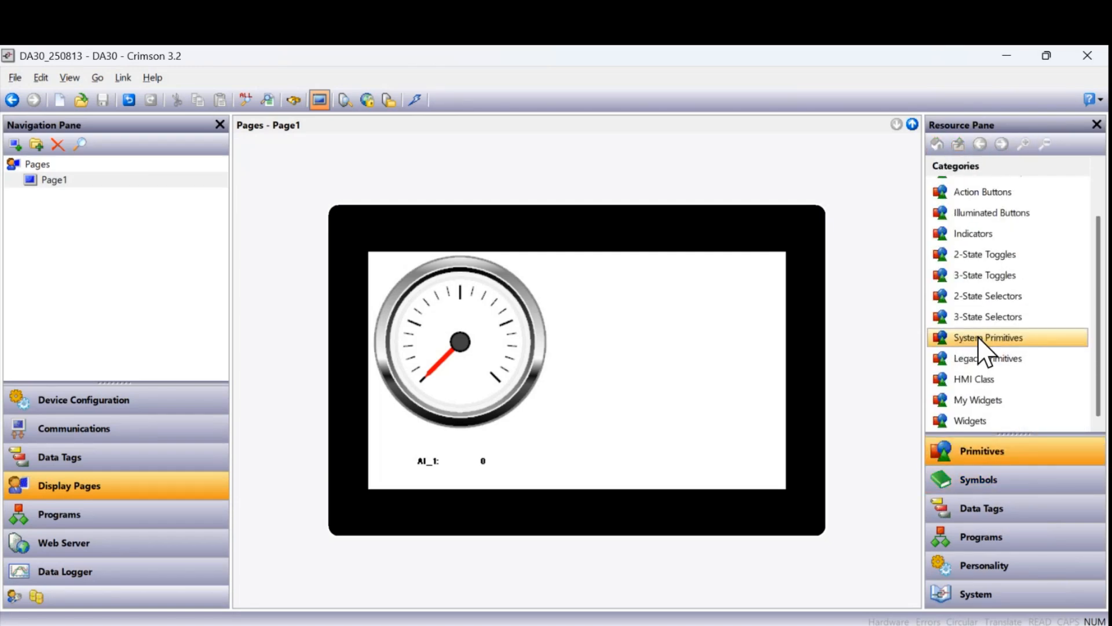
{"action": "left_click", "coordinate": [975, 418]}
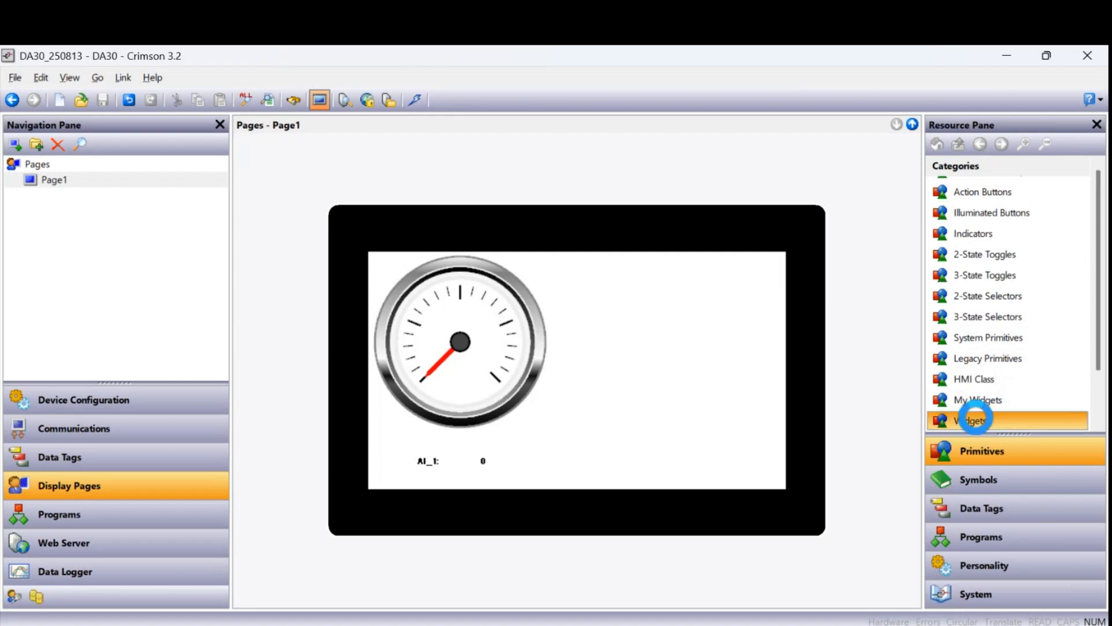
{"action": "double_click", "coordinate": [975, 418]}
{"action": "mouse_move", "coordinate": [961, 419]}
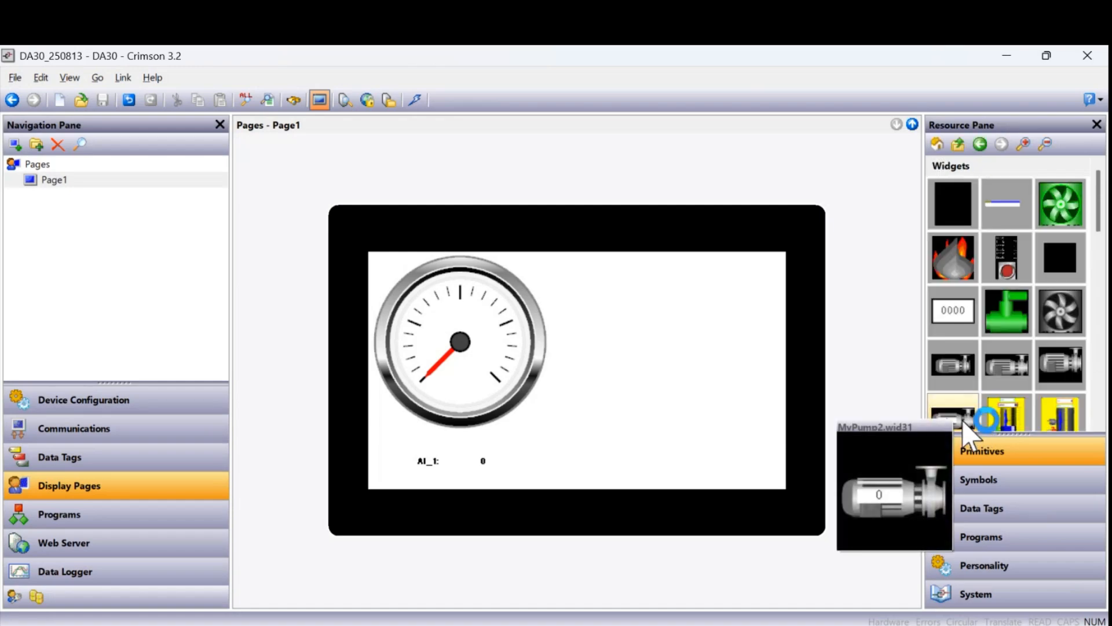
{"action": "scroll", "coordinate": [1089, 393], "scroll_direction": "down", "scroll_amount": 10}
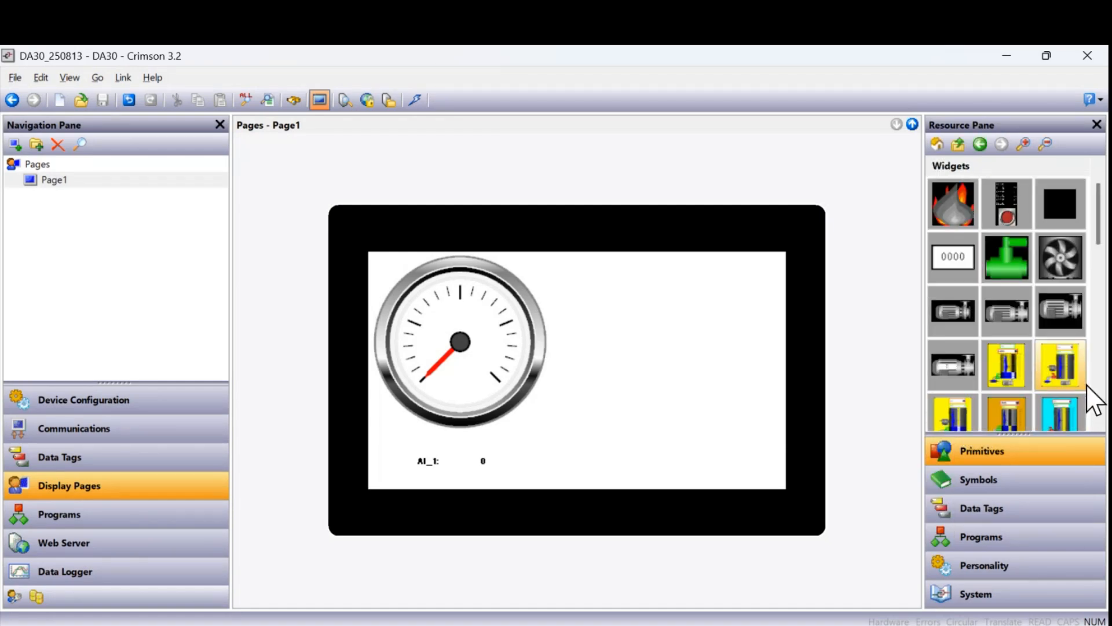
{"action": "mouse_move", "coordinate": [1051, 352]}
{"action": "scroll", "coordinate": [1055, 359], "scroll_direction": "down", "scroll_amount": 5}
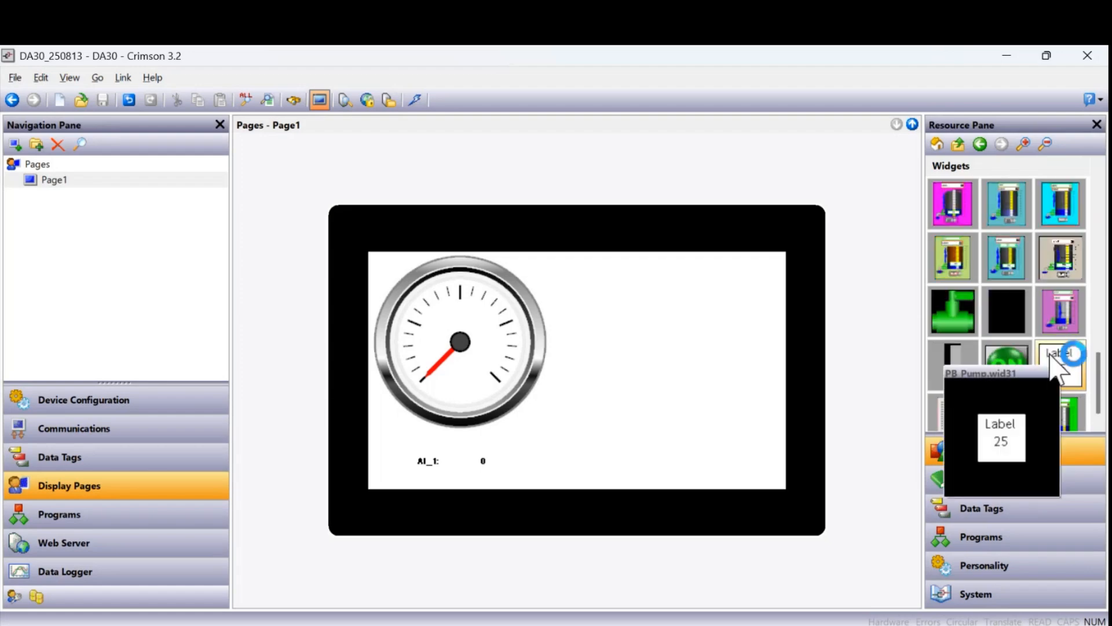
Place the green Tank2 widget on Page1 and shift it sideways until it sits beside the radial gauge.
{"action": "mouse_move", "coordinate": [1065, 401]}
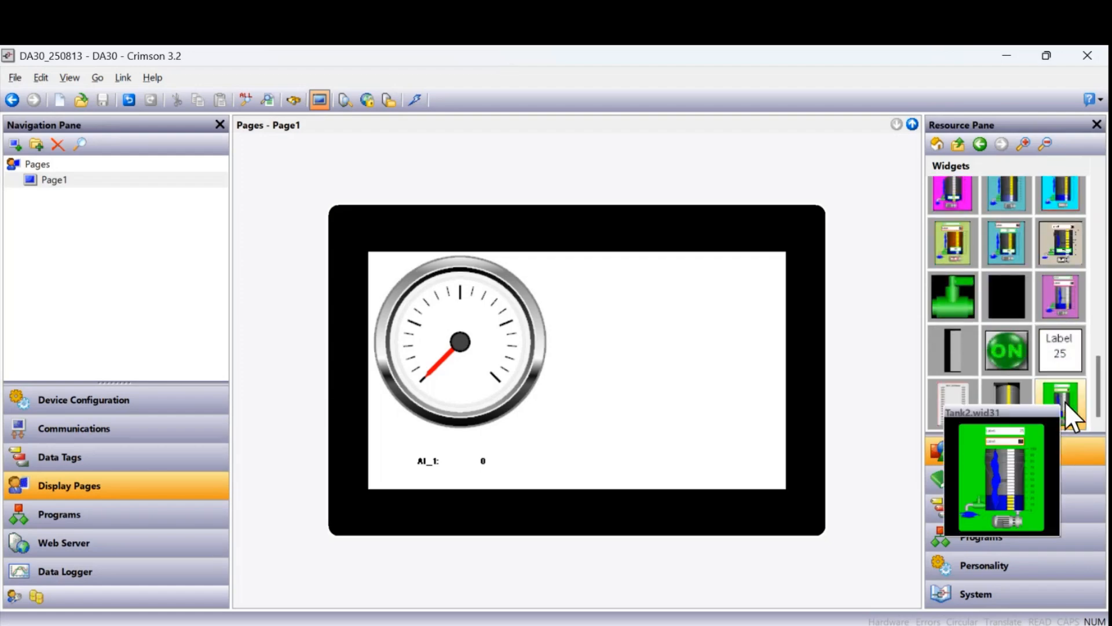
{"action": "left_click_drag", "start_coordinate": [1063, 408], "coordinate": [632, 383]}
{"action": "left_click_drag", "start_coordinate": [632, 388], "coordinate": [628, 388]}
{"action": "left_click", "coordinate": [582, 362]}
{"action": "key", "text": "Right"}
{"action": "key", "text": "Right"}
{"action": "key", "text": "Right"}
{"action": "key", "text": "Right"}
{"action": "key", "text": "Right"}
{"action": "key", "text": "Right"}
{"action": "key", "text": "Right"}
{"action": "key", "text": "Right"}
{"action": "key", "text": "Right"}
{"action": "key", "text": "Right"}
{"action": "key", "text": "Right"}
{"action": "key", "text": "Right"}
{"action": "key", "text": "Right"}
{"action": "key", "text": "Right"}
{"action": "key", "text": "Right"}
{"action": "key", "text": "Right"}
{"action": "key", "text": "Right"}
{"action": "key", "text": "Right"}
{"action": "key", "text": "Right"}
{"action": "key", "text": "Right"}
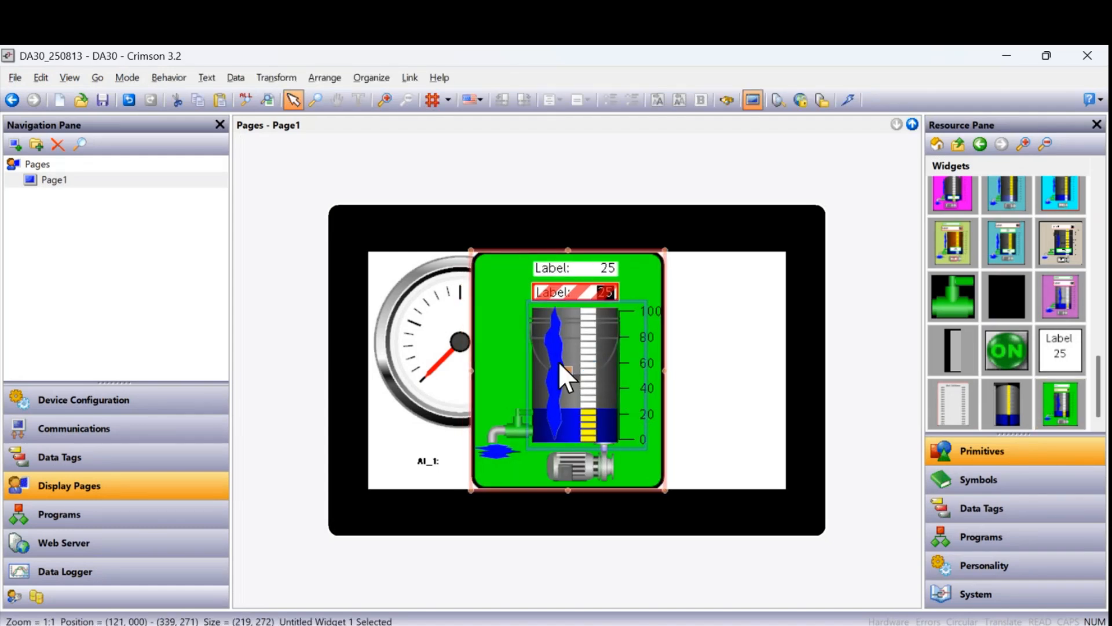
{"action": "key", "text": "Right"}
{"action": "key", "text": "Right"}
{"action": "key", "text": "Right"}
{"action": "key", "text": "Right"}
{"action": "key", "text": "Right"}
{"action": "key", "text": "Right"}
{"action": "key", "text": "Right"}
{"action": "key", "text": "Right"}
{"action": "key", "text": "Right"}
{"action": "key", "text": "Right"}
{"action": "key", "text": "Right"}
{"action": "key", "text": "Right"}
{"action": "key", "text": "Right"}
{"action": "key", "text": "Right"}
{"action": "key", "text": "Right"}
{"action": "key", "text": "Right"}
{"action": "key", "text": "Right"}
{"action": "key", "text": "Right"}
{"action": "key", "text": "Right"}
{"action": "key", "text": "Right"}
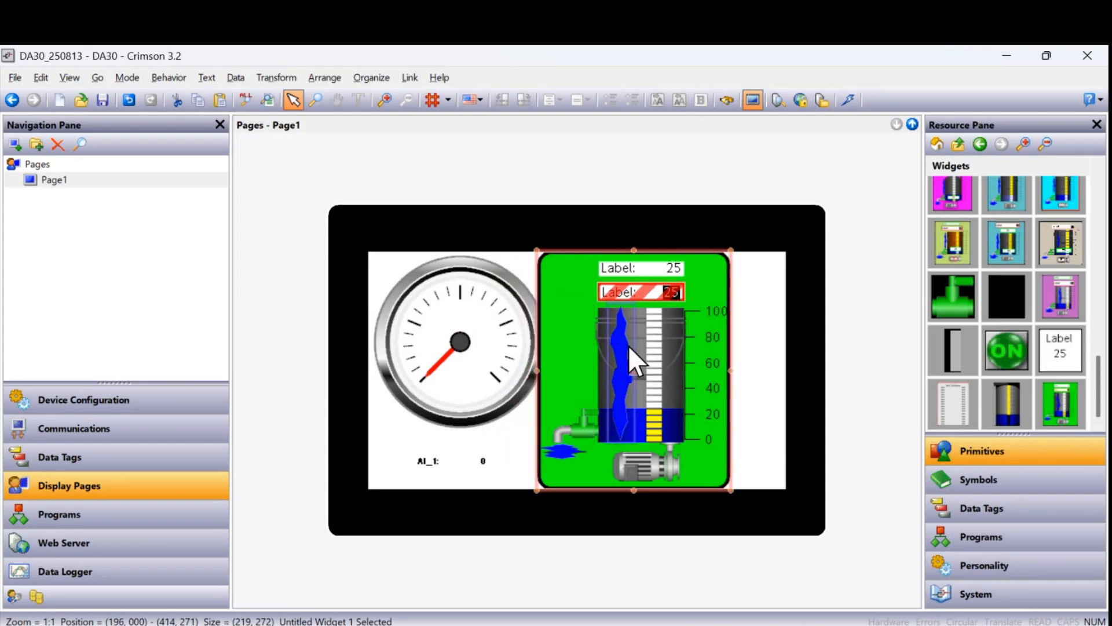
Try to assign tag AI_1 to the Tank2 widget's level_raw value, cancel its properties, and delete the widget.
{"action": "right_click", "coordinate": [637, 423]}
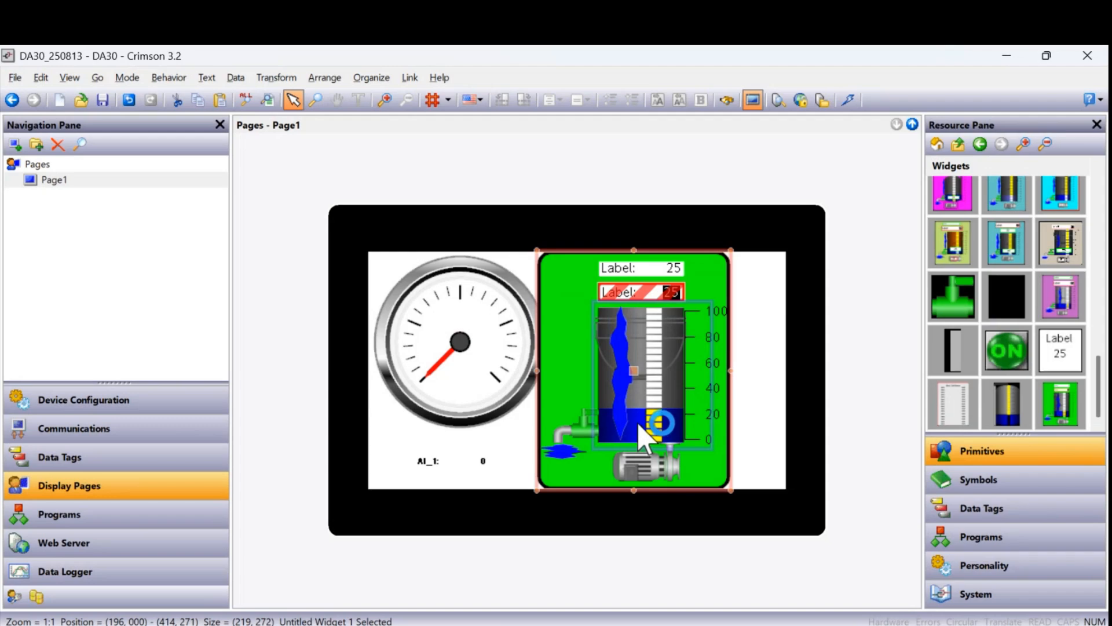
{"action": "left_click", "coordinate": [680, 412]}
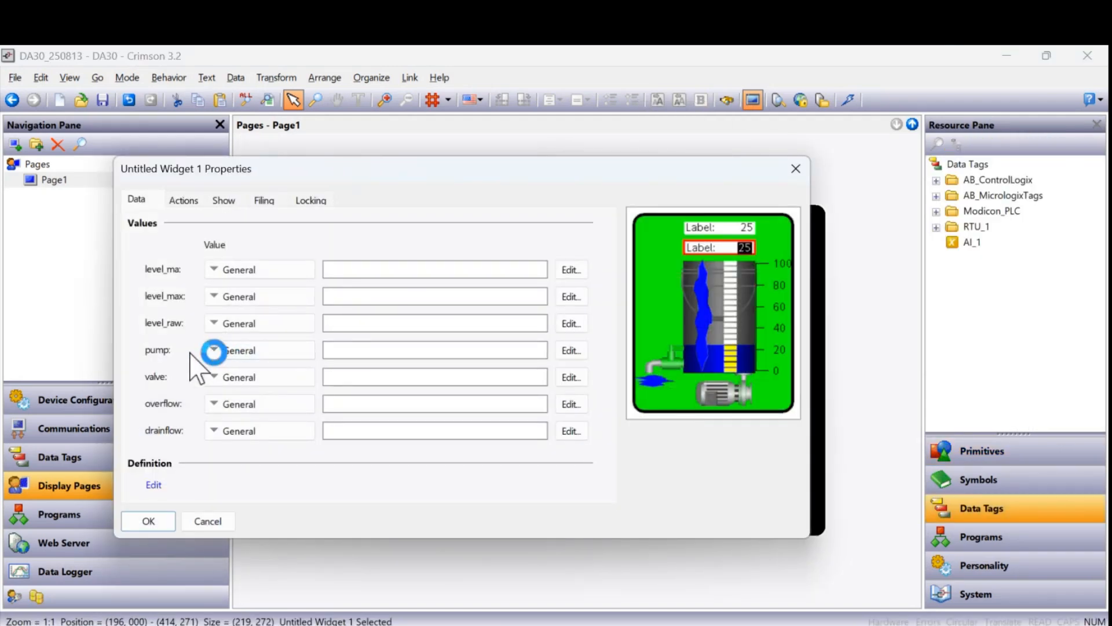
{"action": "left_click_drag", "start_coordinate": [973, 243], "coordinate": [397, 323]}
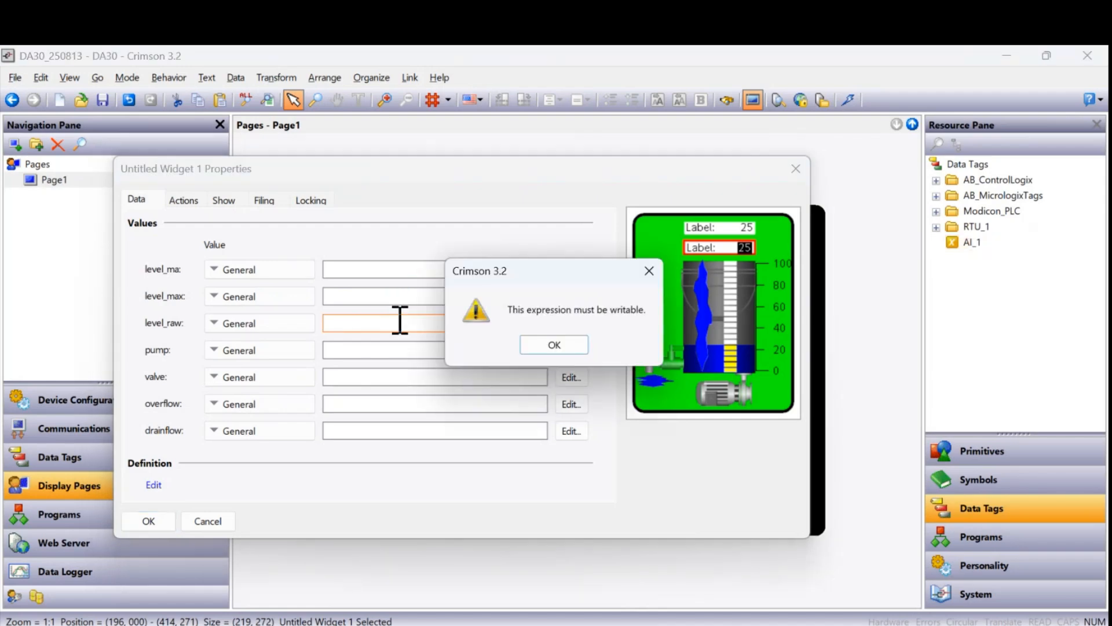
{"action": "left_click", "coordinate": [542, 346]}
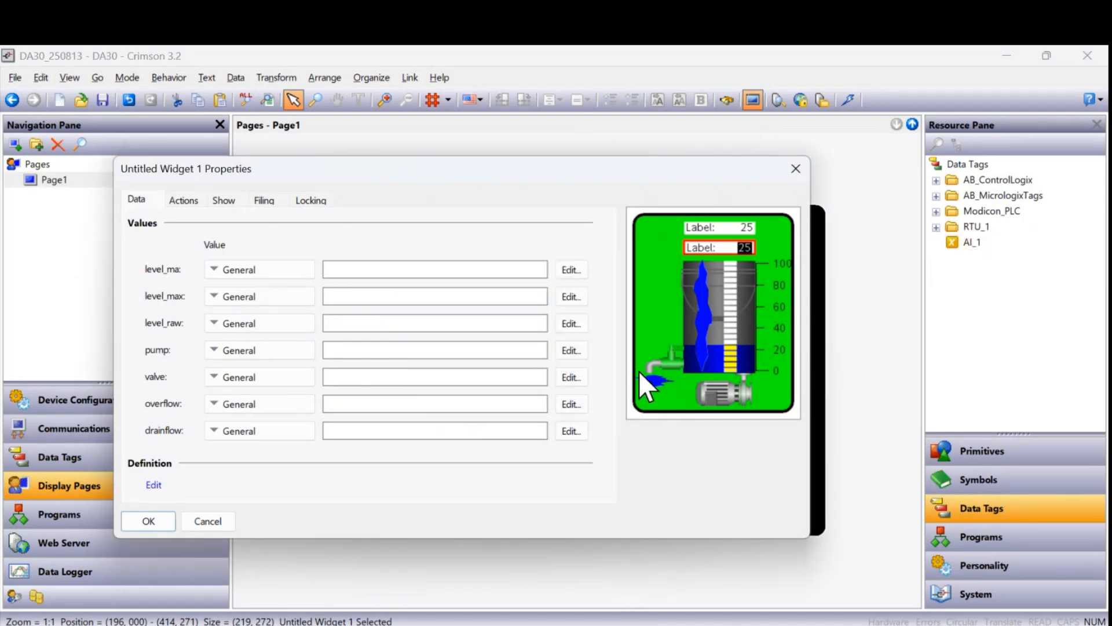
{"action": "left_click", "coordinate": [203, 521]}
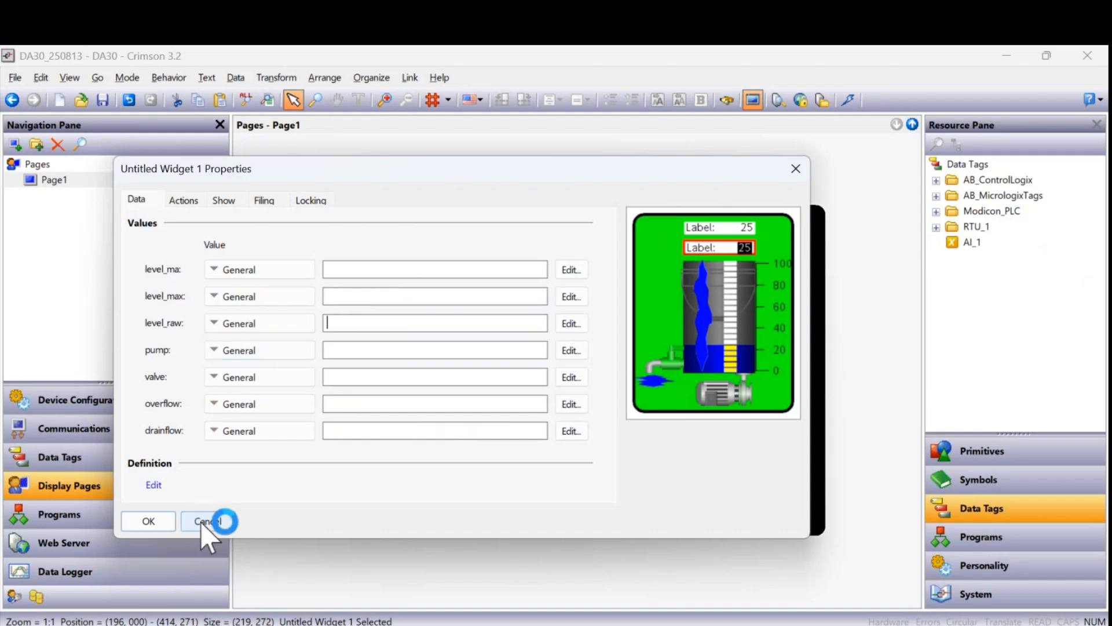
{"action": "key", "text": "Delete"}
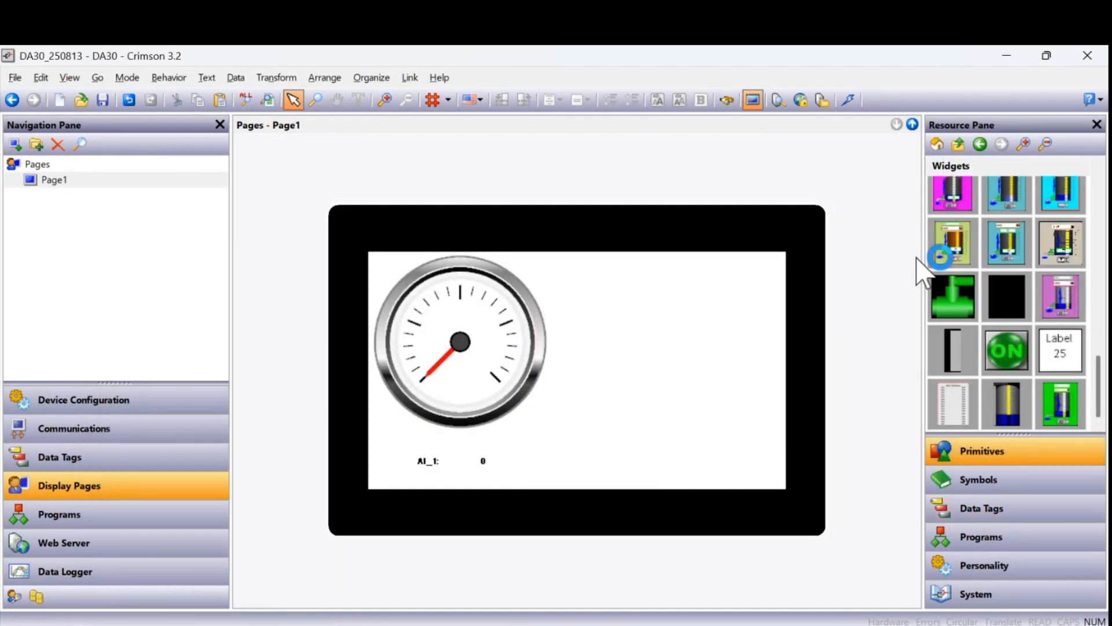
Try to place the Tank widget on Page1 beside the gauge at the existing page size.
{"action": "mouse_move", "coordinate": [1008, 415]}
{"action": "left_click_drag", "start_coordinate": [1005, 410], "coordinate": [610, 376]}
{"action": "left_click_drag", "start_coordinate": [1018, 416], "coordinate": [603, 377]}
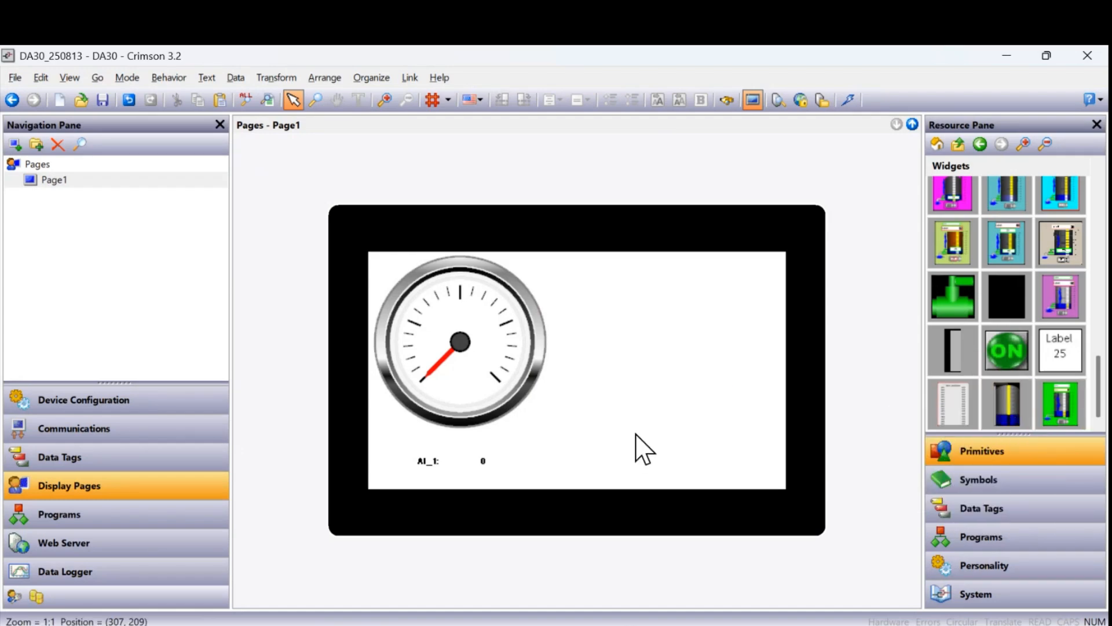
Set the display page format to 800 by 480 in the hardware general settings and commit the hardware changes.
{"action": "left_click", "coordinate": [46, 427]}
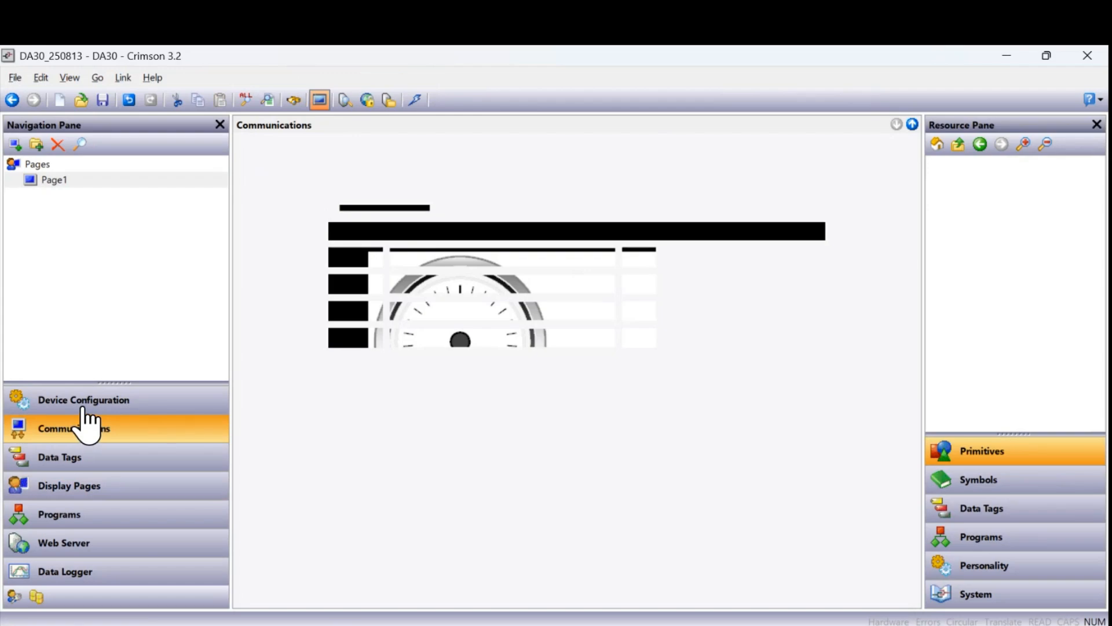
{"action": "left_click", "coordinate": [83, 407]}
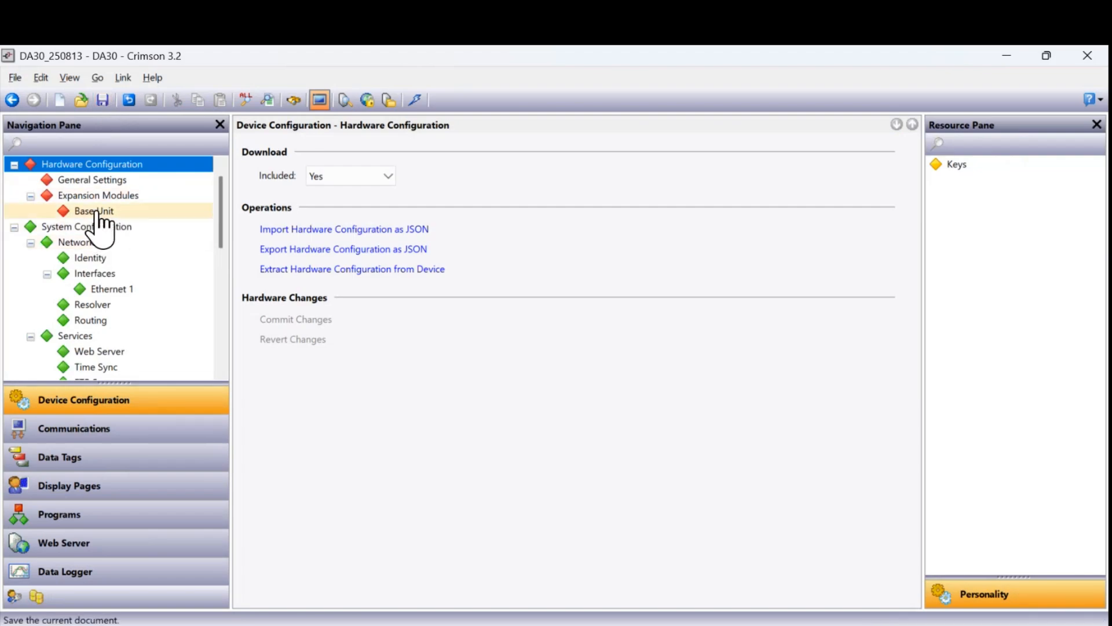
{"action": "left_click", "coordinate": [95, 180]}
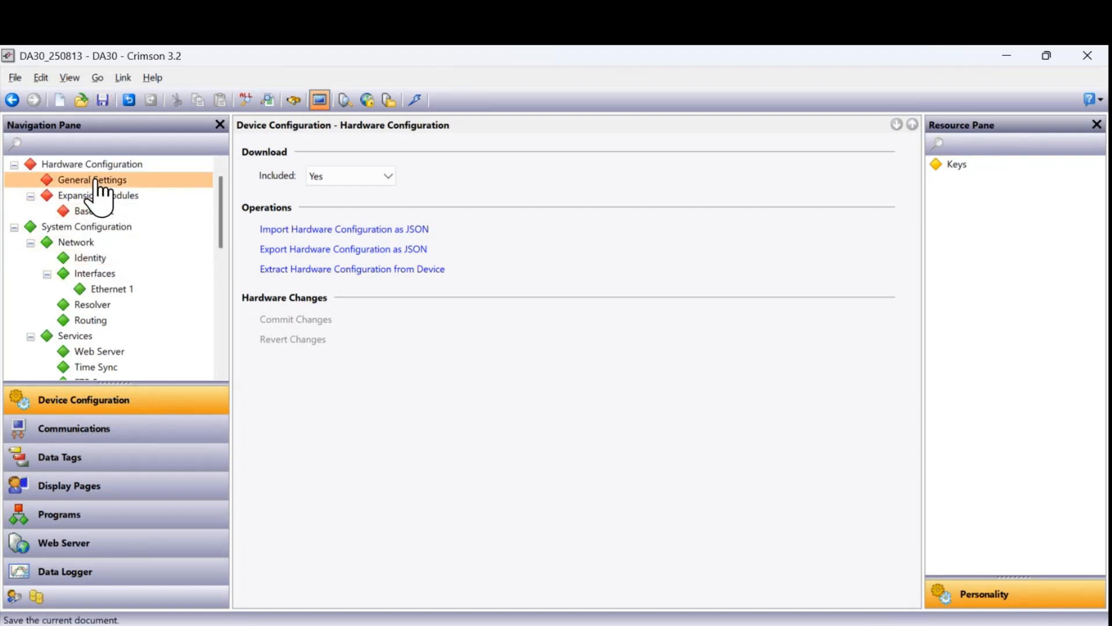
{"action": "left_click", "coordinate": [451, 248]}
{"action": "left_click", "coordinate": [449, 267]}
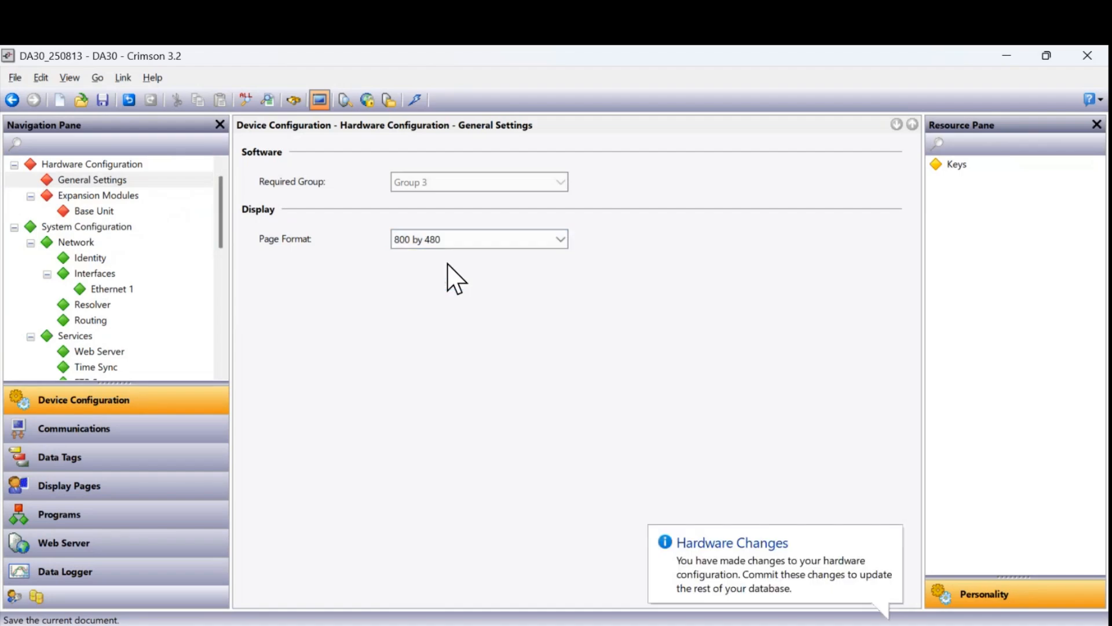
{"action": "left_click", "coordinate": [918, 619]}
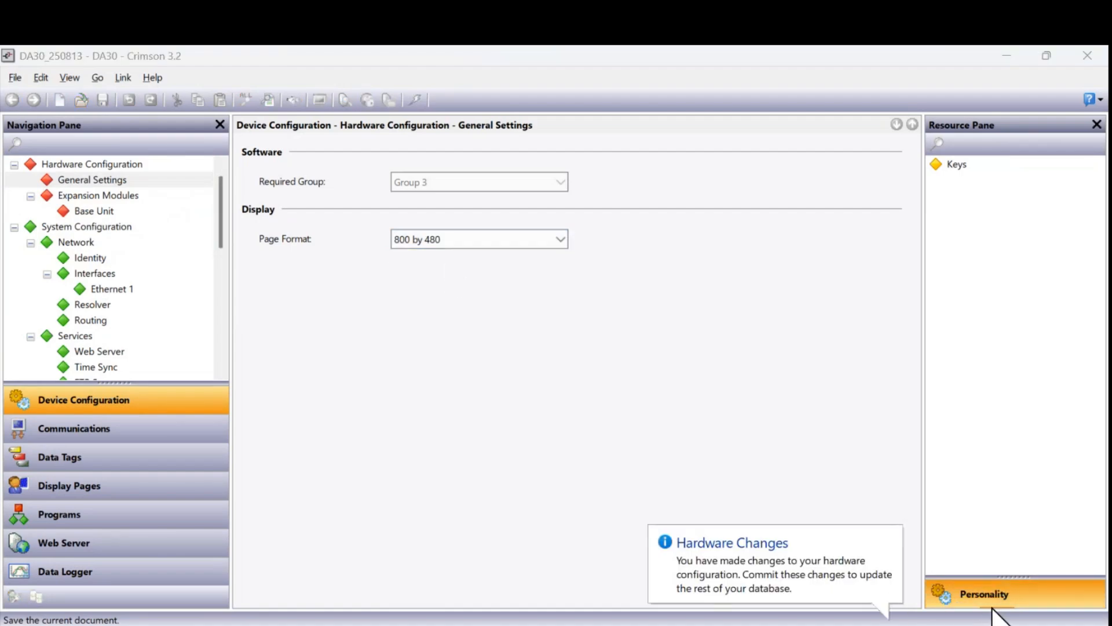
{"action": "left_click", "coordinate": [841, 584]}
{"action": "left_click", "coordinate": [285, 320]}
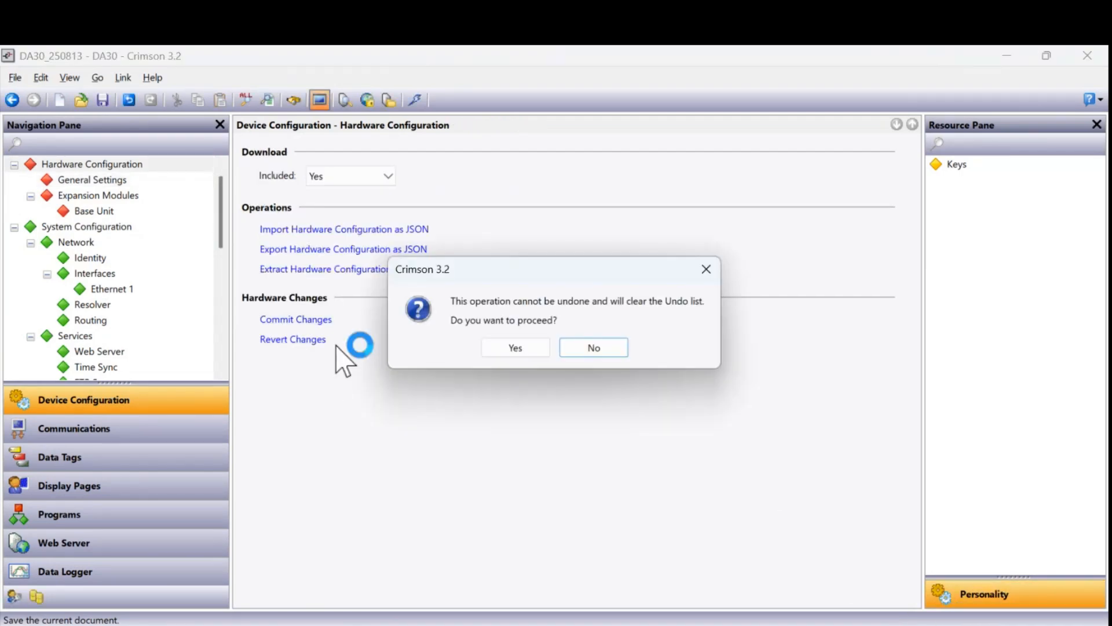
{"action": "left_click", "coordinate": [511, 350]}
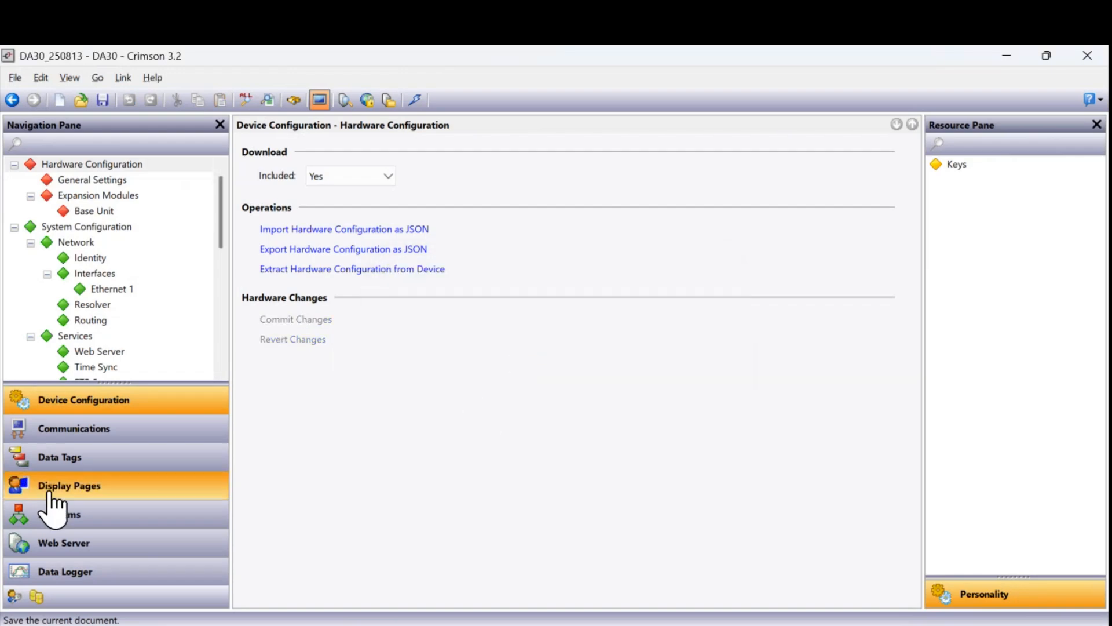
Return to Page1 and place the Tank widget from the Widgets category beside the gauge, about 261 by 432 pixels.
{"action": "left_click", "coordinate": [47, 489]}
{"action": "scroll", "coordinate": [975, 429], "scroll_direction": "down", "scroll_amount": 1}
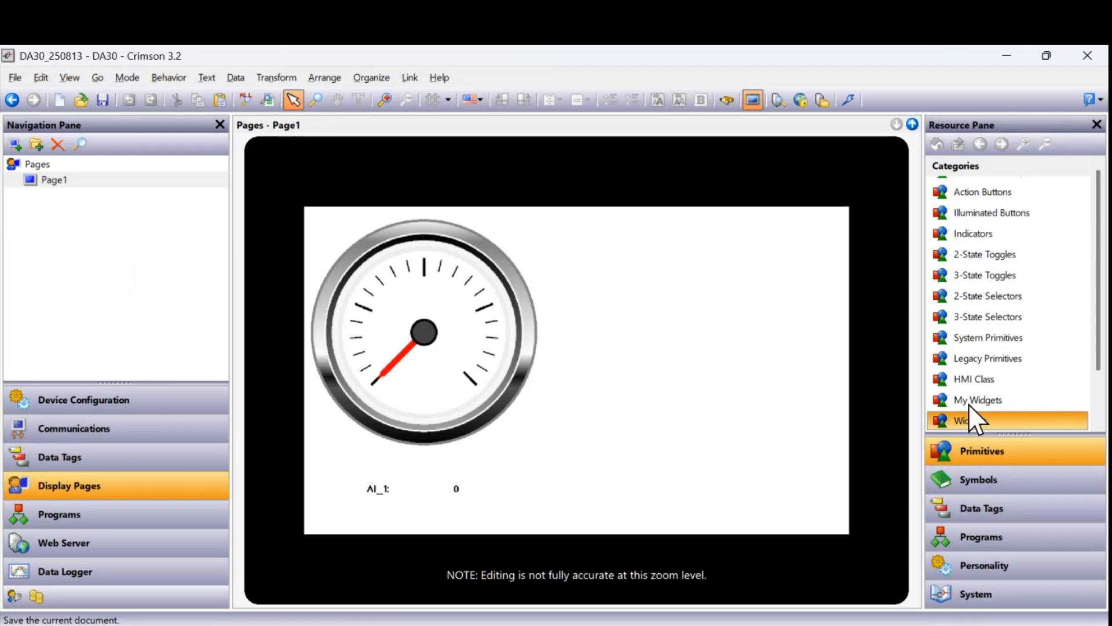
{"action": "double_click", "coordinate": [967, 404]}
{"action": "scroll", "coordinate": [963, 387], "scroll_direction": "down", "scroll_amount": 10}
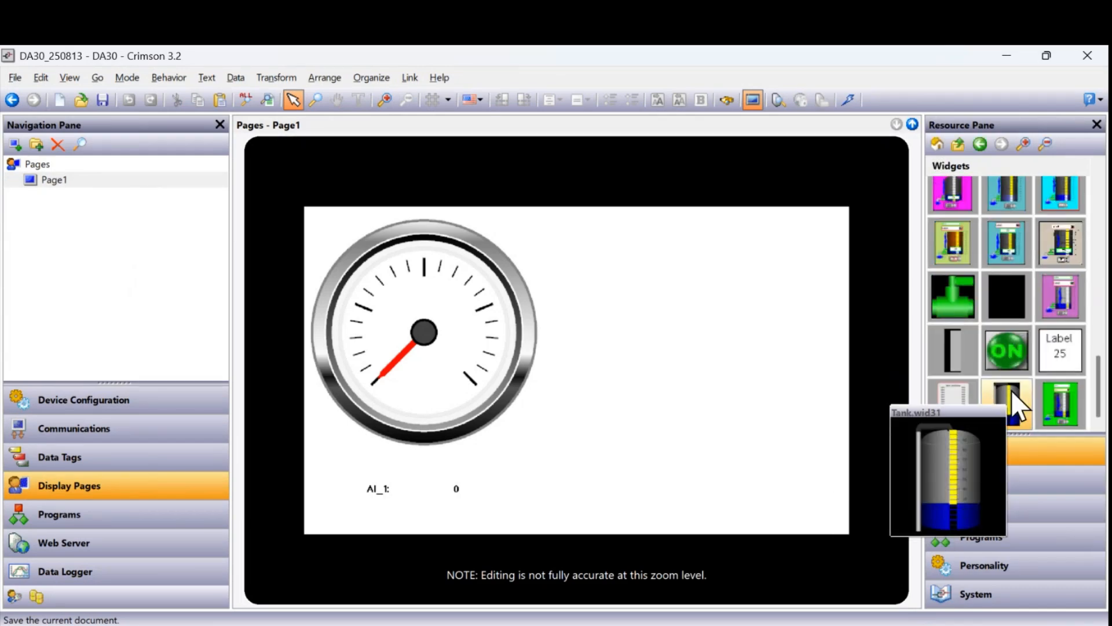
{"action": "left_click_drag", "start_coordinate": [1014, 397], "coordinate": [656, 396]}
Assign tag AI_1 as the Level value in the tank widget's properties.
{"action": "right_click", "coordinate": [589, 388]}
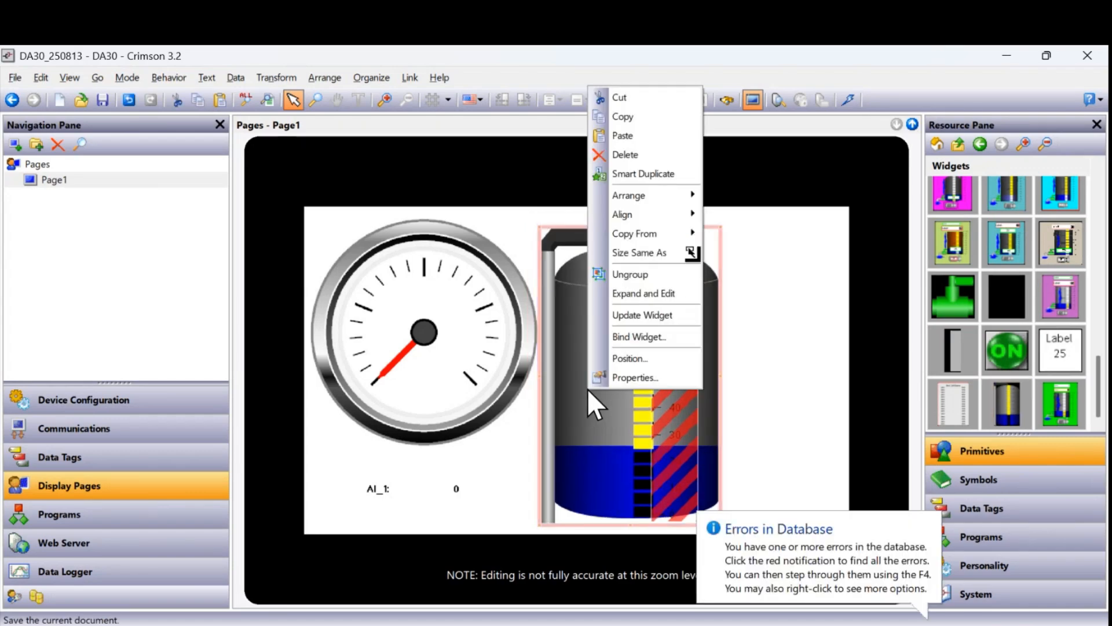
{"action": "left_click", "coordinate": [619, 375]}
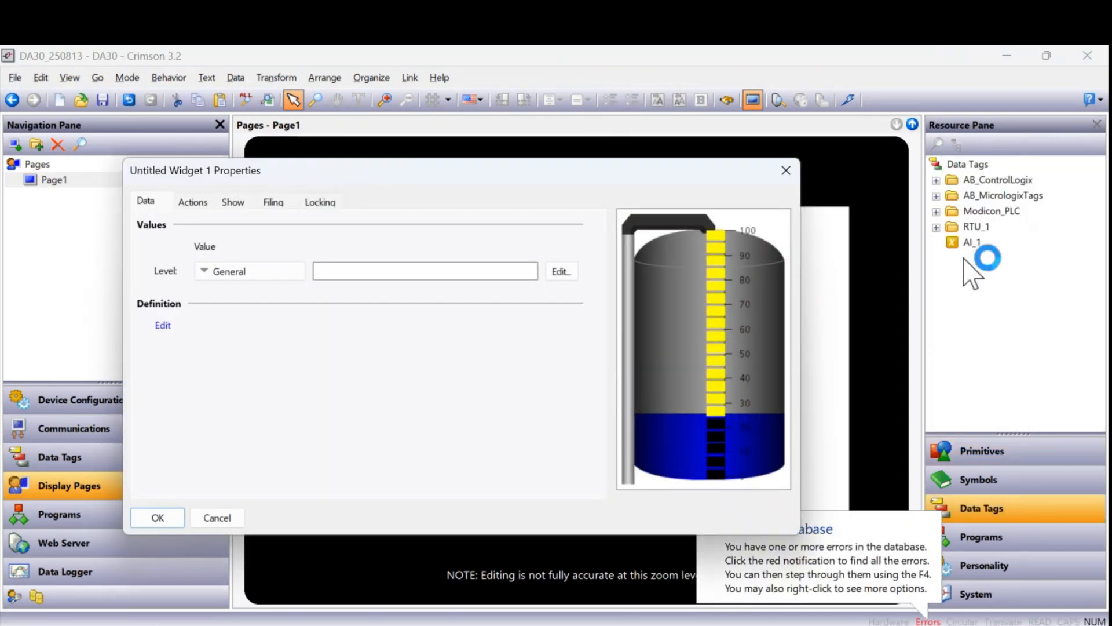
{"action": "left_click", "coordinate": [979, 249]}
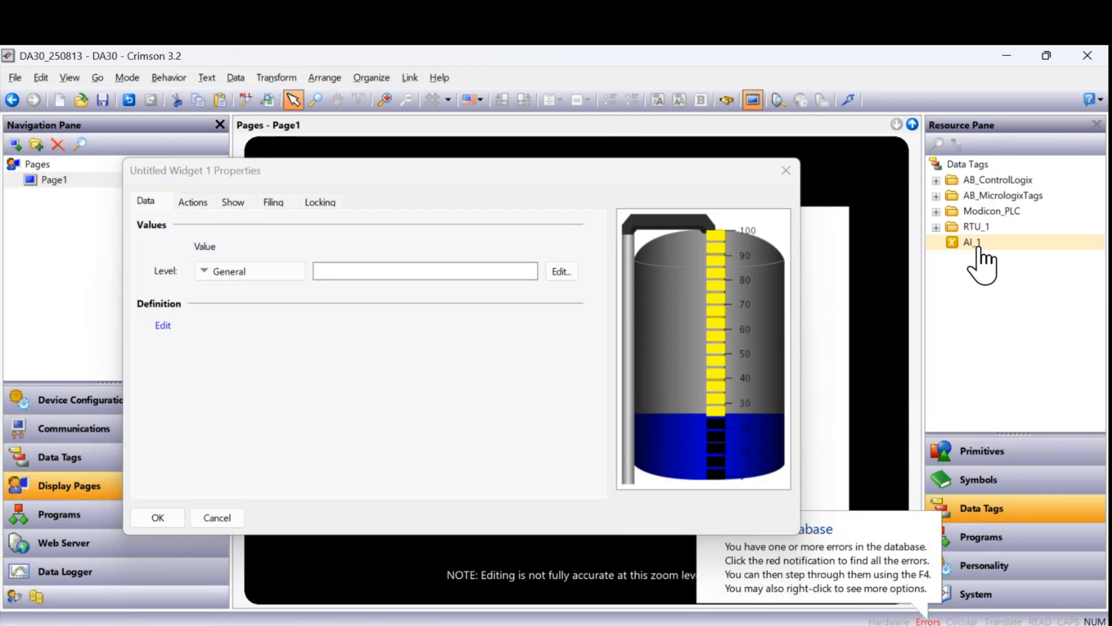
{"action": "left_click_drag", "start_coordinate": [979, 248], "coordinate": [410, 271]}
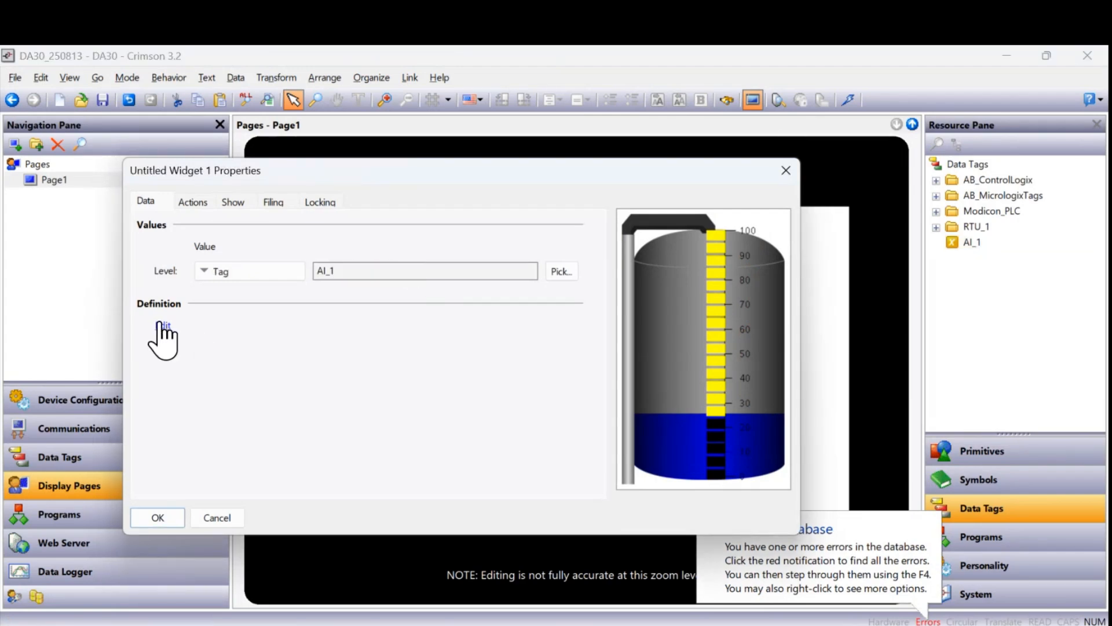
{"action": "left_click", "coordinate": [156, 519]}
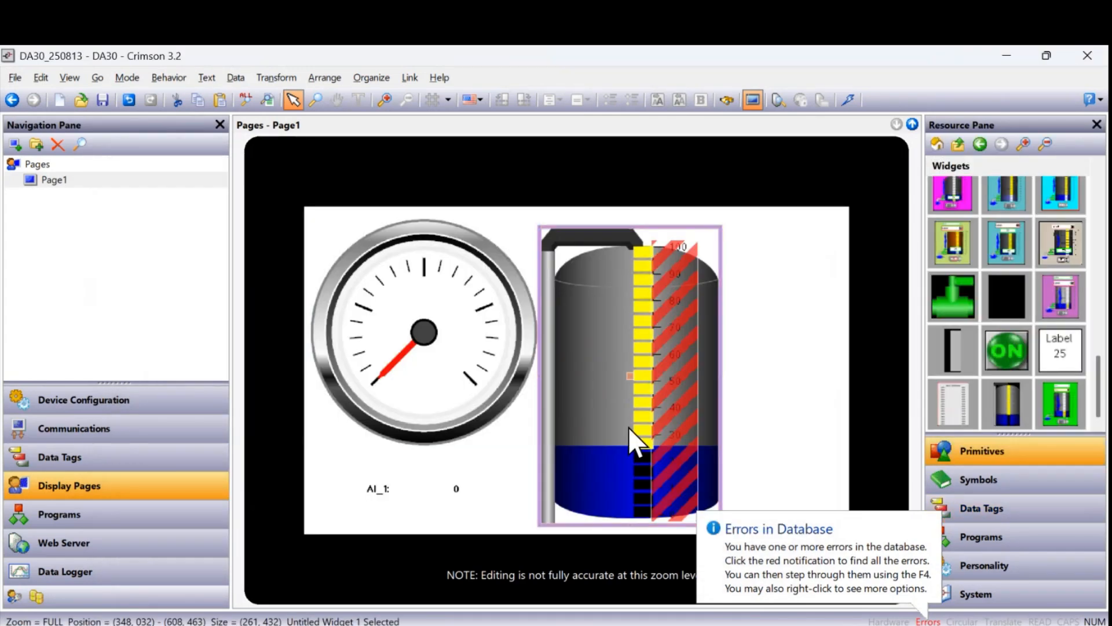
Clear the invalid Master_Tank.Level source from the tank's vertical scale by setting its config source to General with no value.
{"action": "double_click", "coordinate": [679, 465]}
{"action": "left_click", "coordinate": [678, 464]}
{"action": "double_click", "coordinate": [679, 464]}
{"action": "left_click_drag", "start_coordinate": [971, 243], "coordinate": [475, 214]}
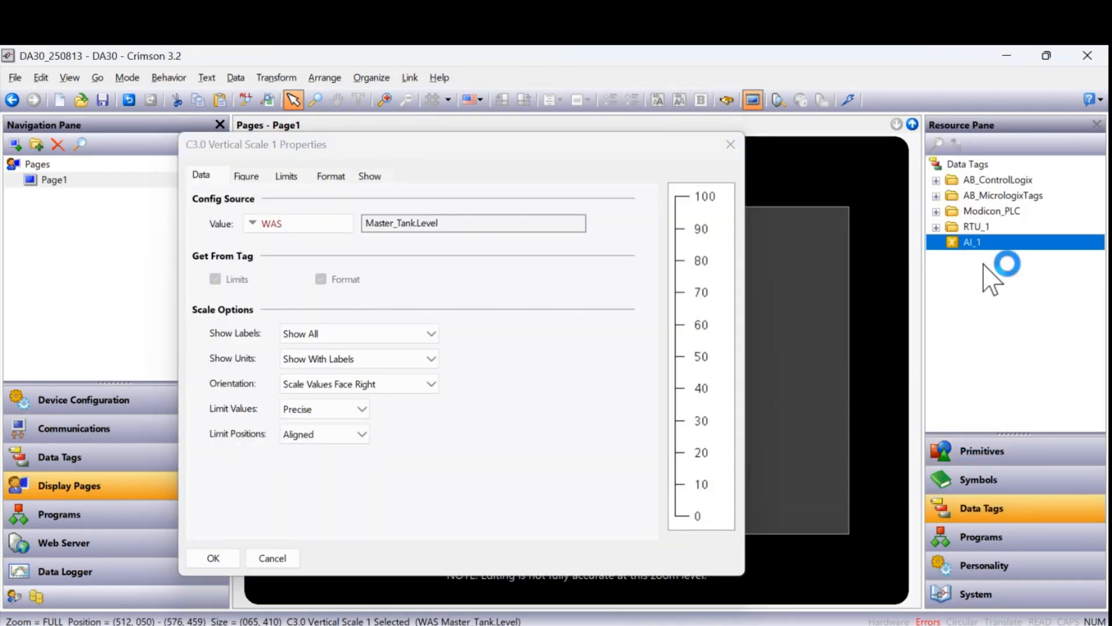
{"action": "left_click", "coordinate": [459, 228]}
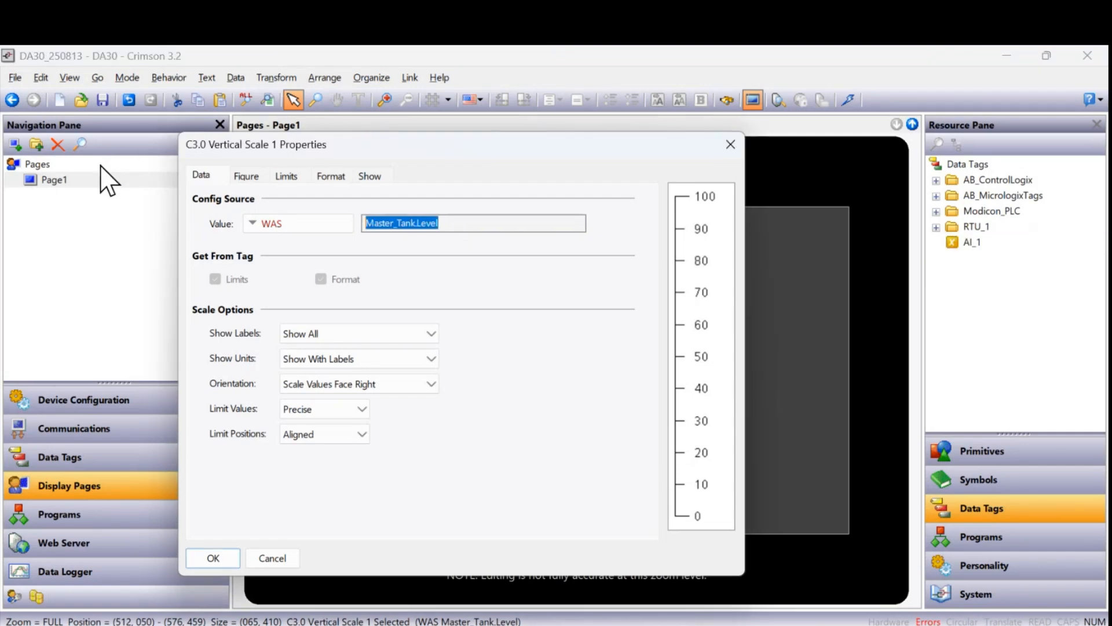
{"action": "left_click", "coordinate": [325, 227]}
{"action": "left_click", "coordinate": [316, 246]}
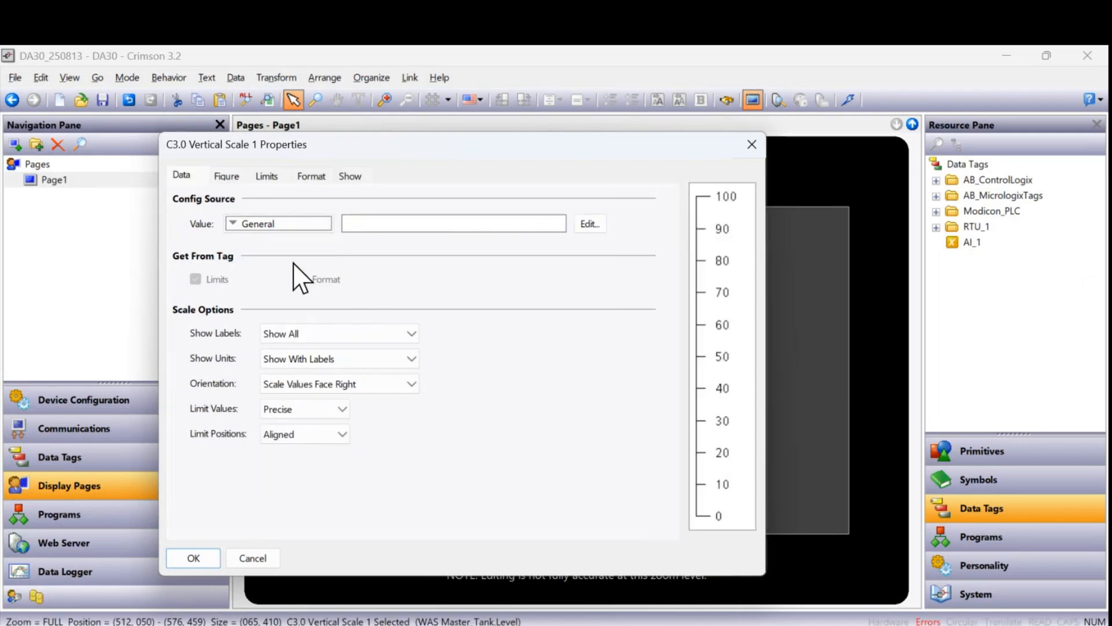
{"action": "left_click", "coordinate": [197, 556]}
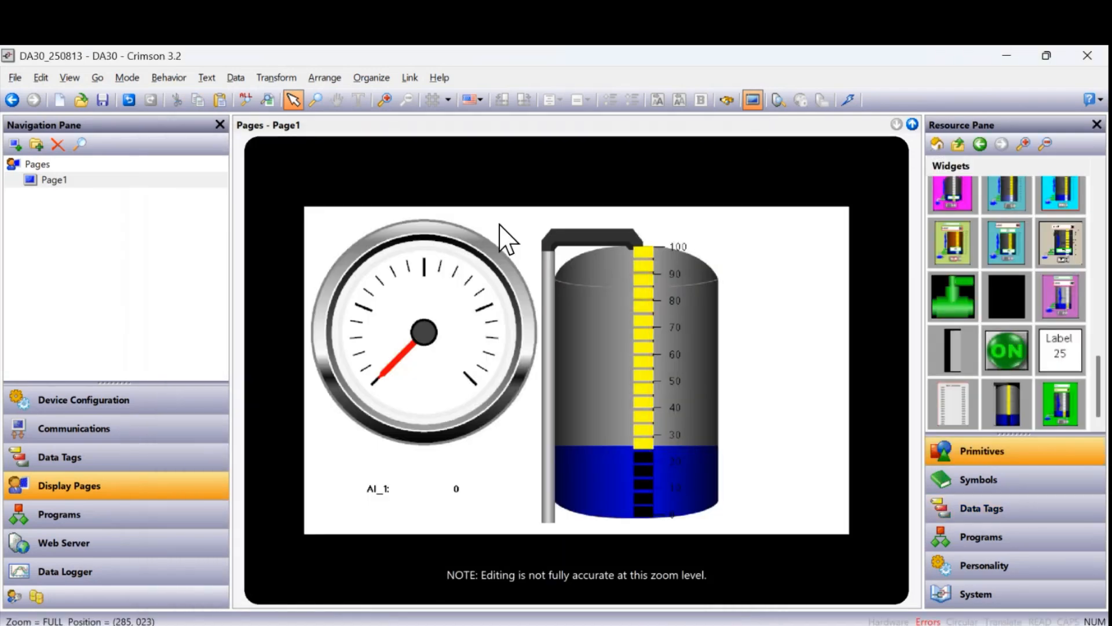
Save the database, send it to the emulator replacing the existing one to test the page, and return to the page editor.
{"action": "left_click", "coordinate": [104, 99]}
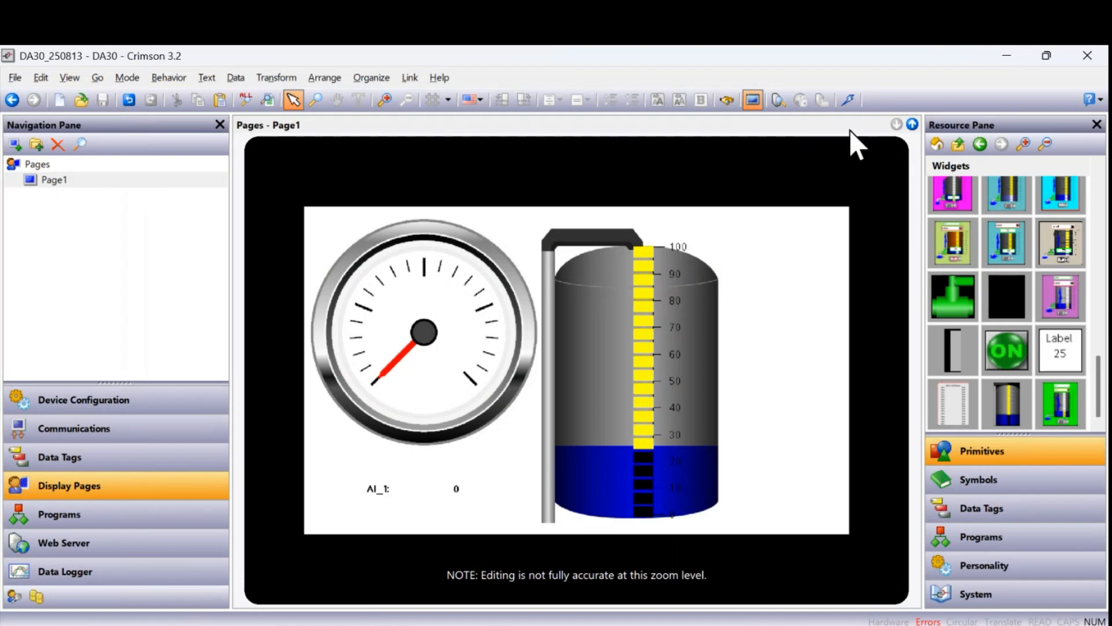
{"action": "left_click", "coordinate": [850, 99]}
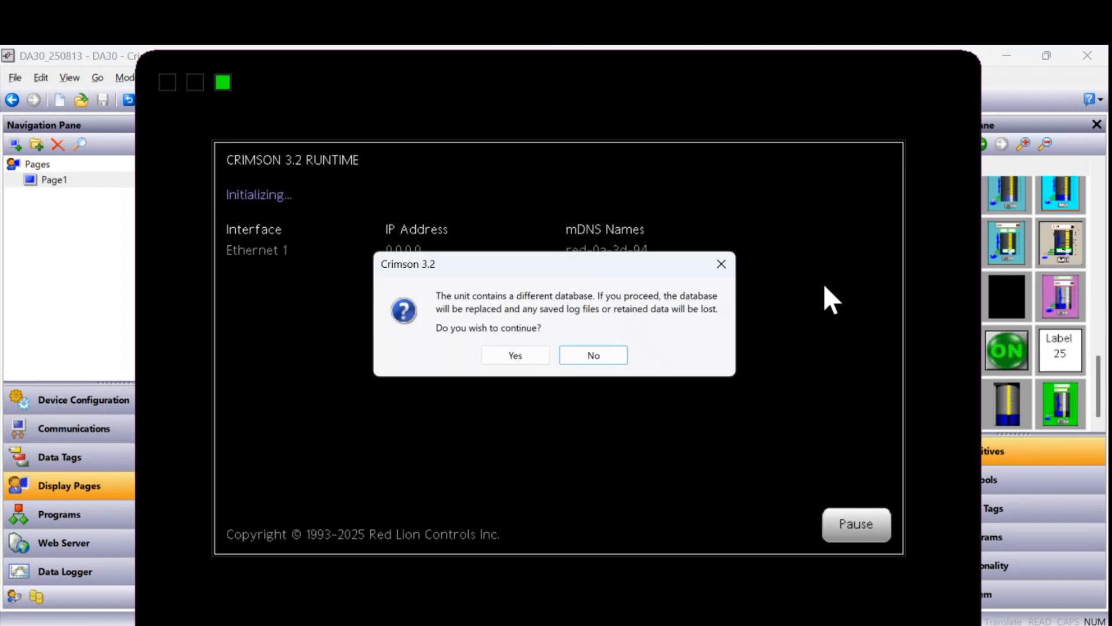
{"action": "left_click", "coordinate": [528, 354]}
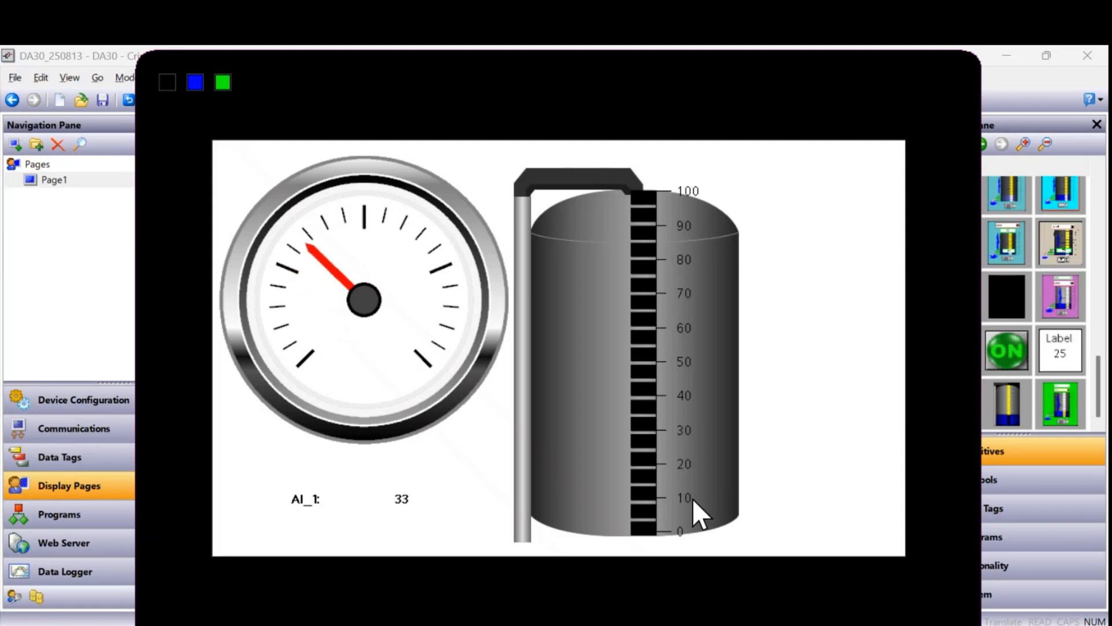
{"action": "left_click", "coordinate": [116, 484]}
Check the tank widget's Level assignment and examine its data definition without changing it.
{"action": "left_click", "coordinate": [689, 445]}
{"action": "right_click", "coordinate": [602, 440]}
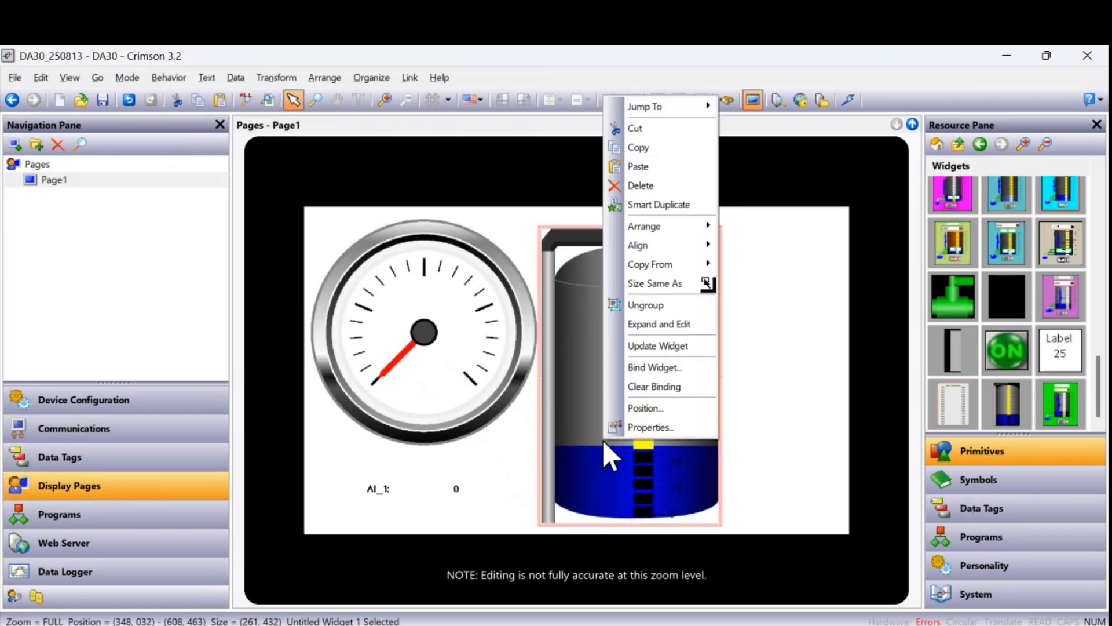
{"action": "left_click", "coordinate": [636, 431]}
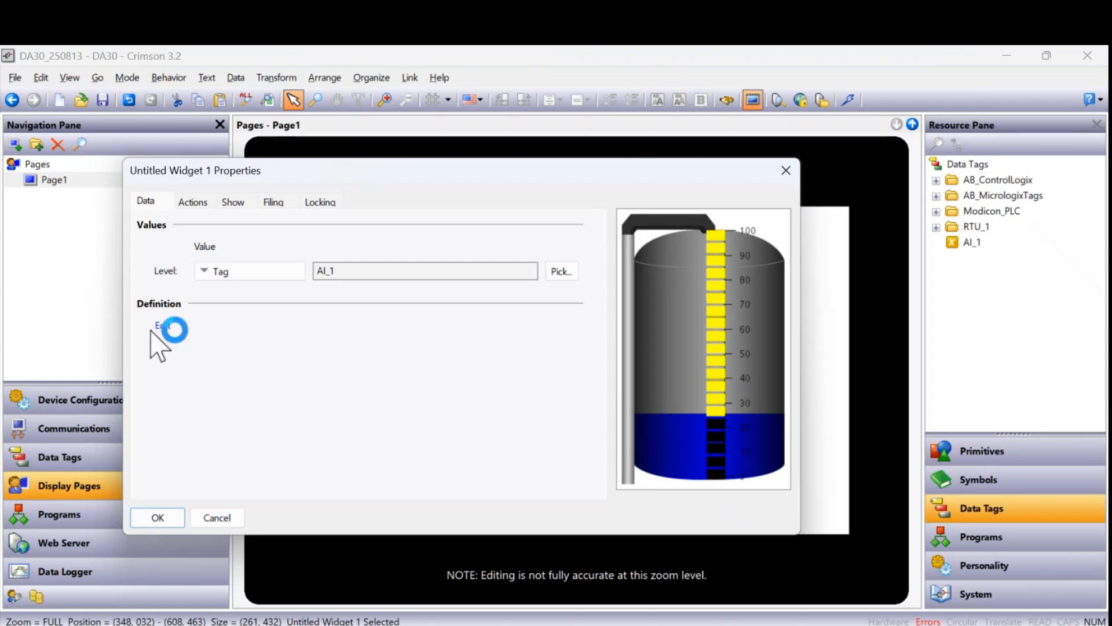
{"action": "left_click", "coordinate": [161, 326]}
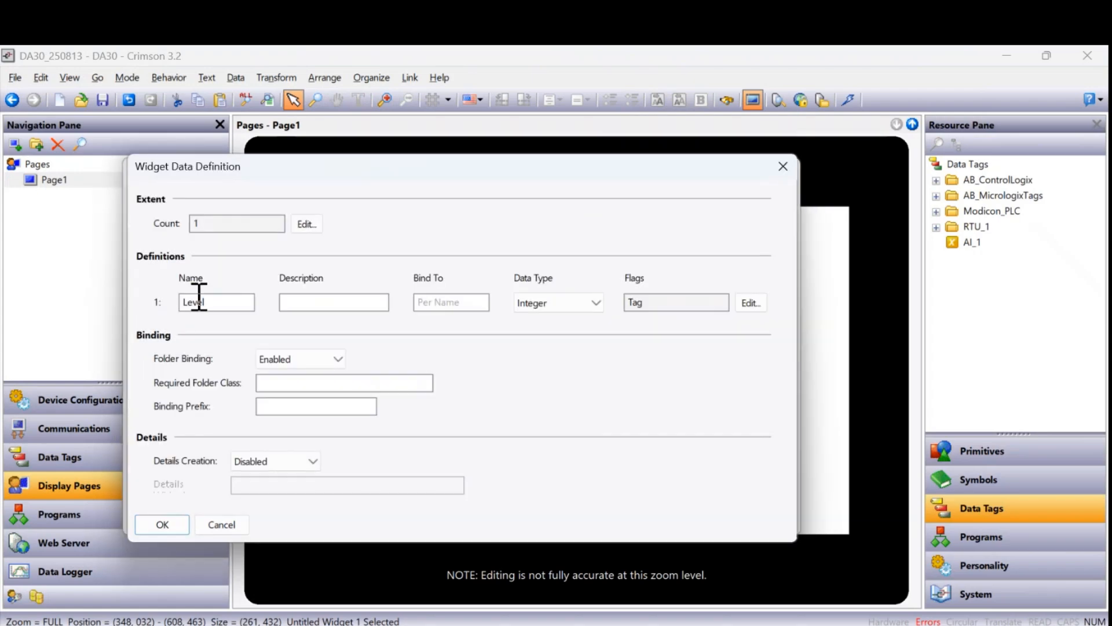
{"action": "left_click", "coordinate": [221, 524]}
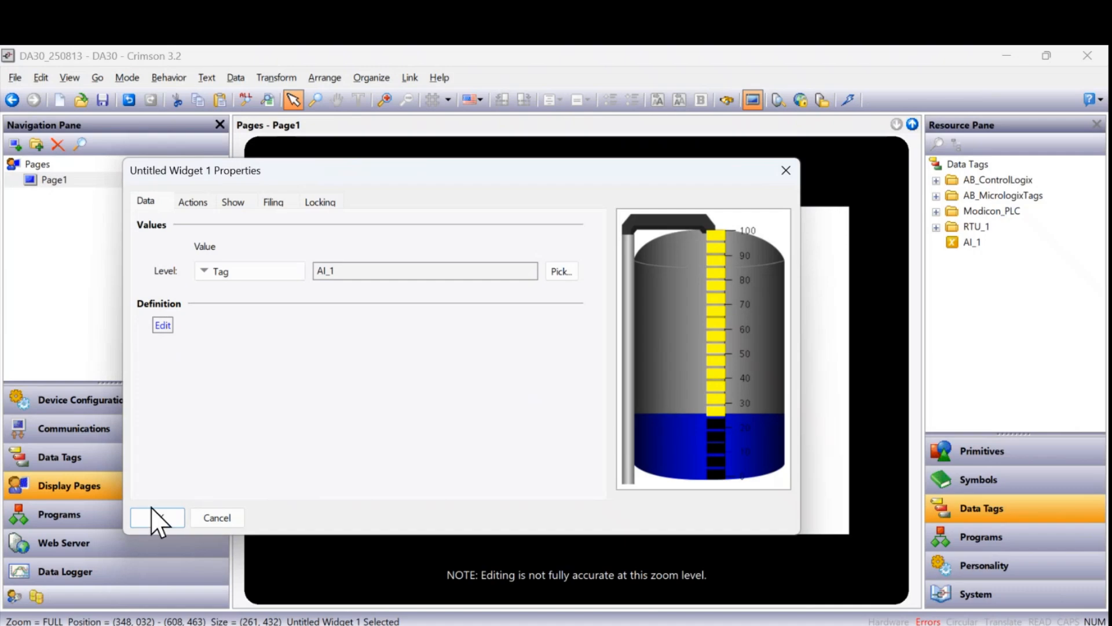
Set the shading value of the tank body image inside the widget to Level, replacing the invalid Master_Tank.Level reference.
{"action": "left_click", "coordinate": [152, 510]}
{"action": "left_click", "coordinate": [581, 426]}
{"action": "double_click", "coordinate": [581, 427]}
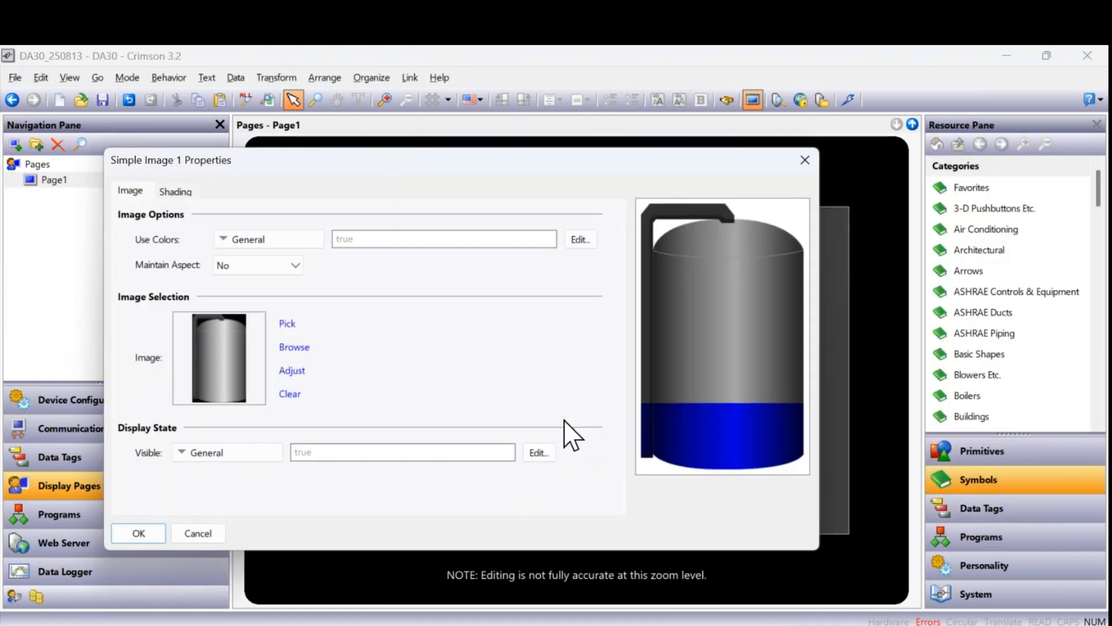
{"action": "left_click", "coordinate": [175, 192]}
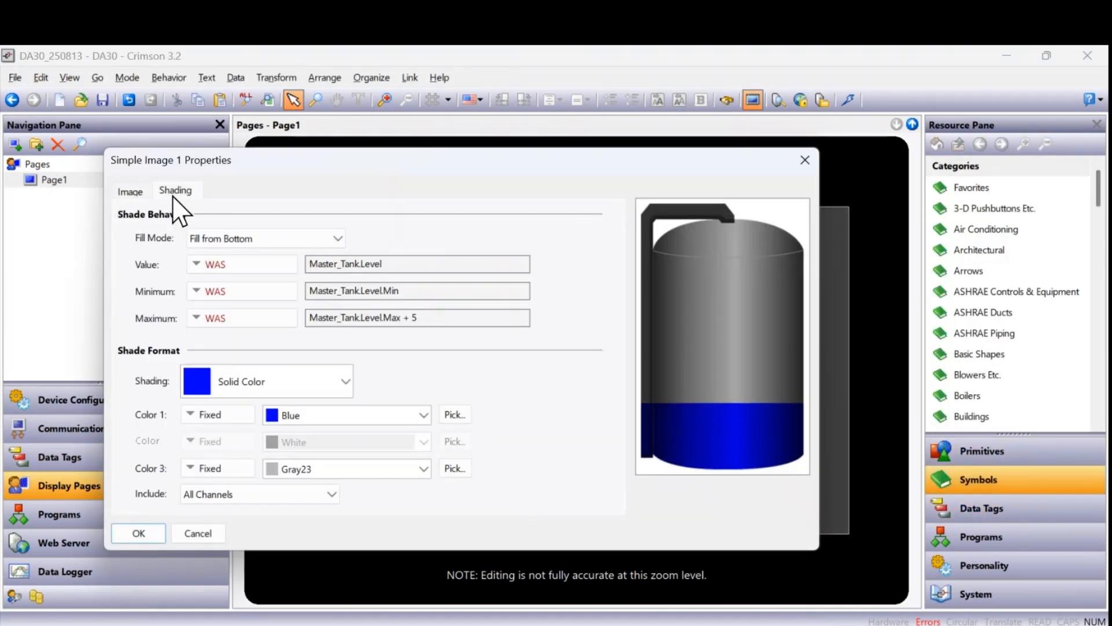
{"action": "double_click", "coordinate": [379, 267]}
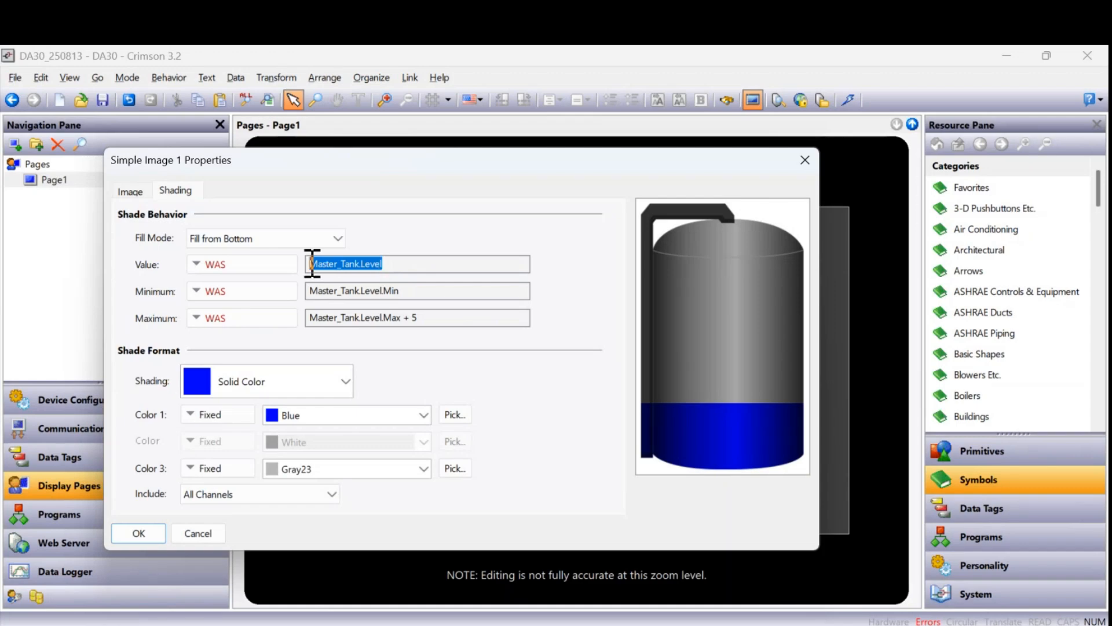
{"action": "left_click", "coordinate": [244, 264]}
{"action": "left_click", "coordinate": [246, 284]}
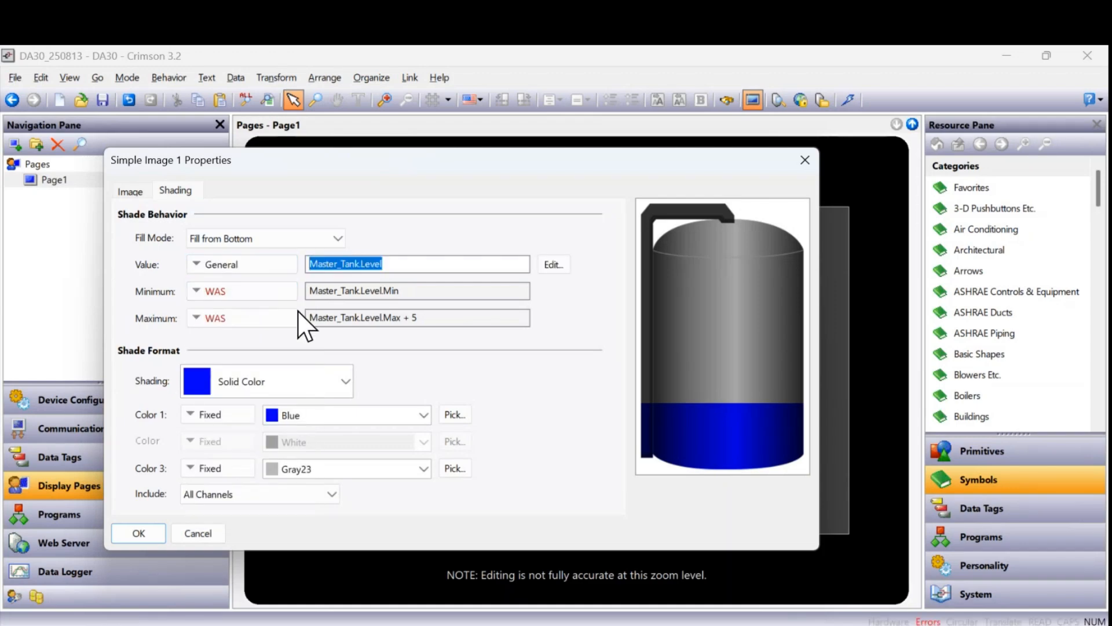
{"action": "type", "text": "Level"}
{"action": "key", "text": "Tab"}
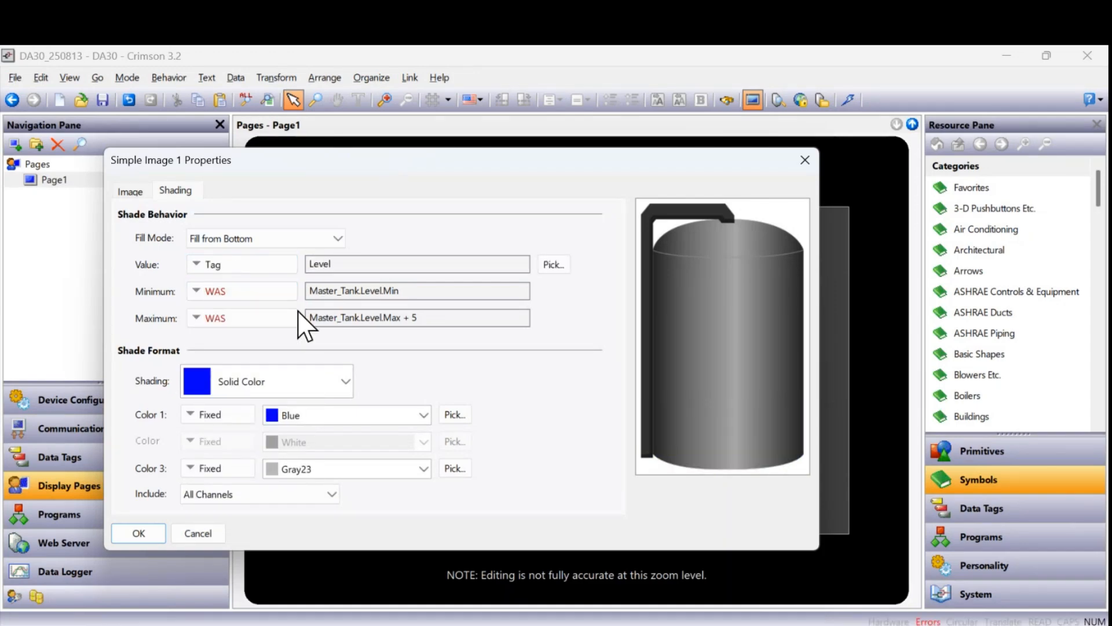
Set the tank body image's shading minimum to 0 and clear the Master_Tank.Level.Max reference from its maximum.
{"action": "left_click", "coordinate": [257, 290]}
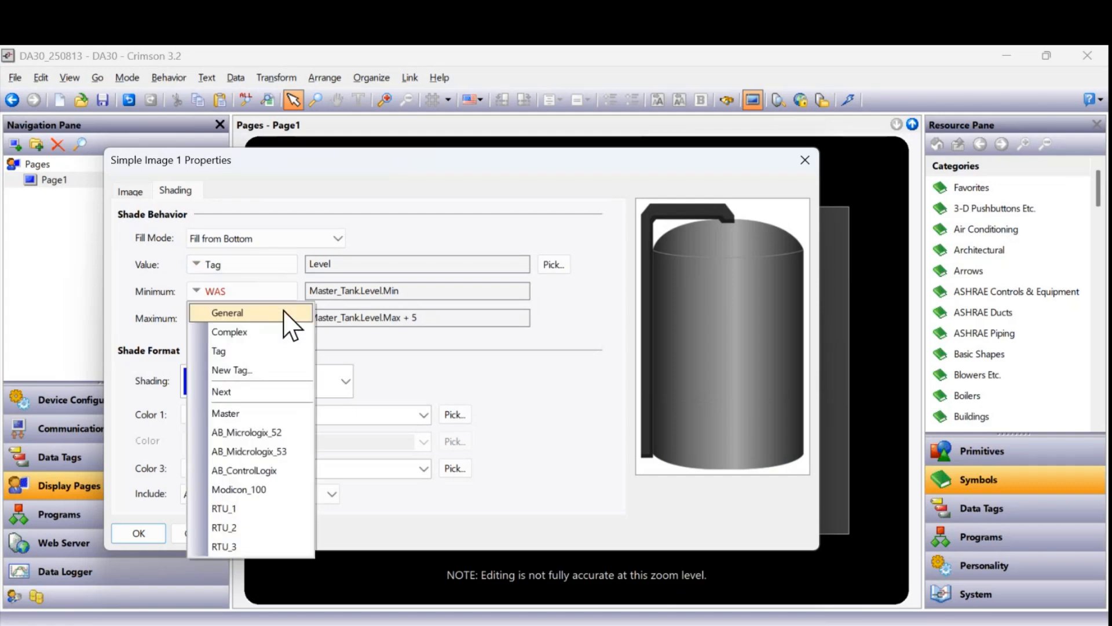
{"action": "left_click", "coordinate": [290, 313]}
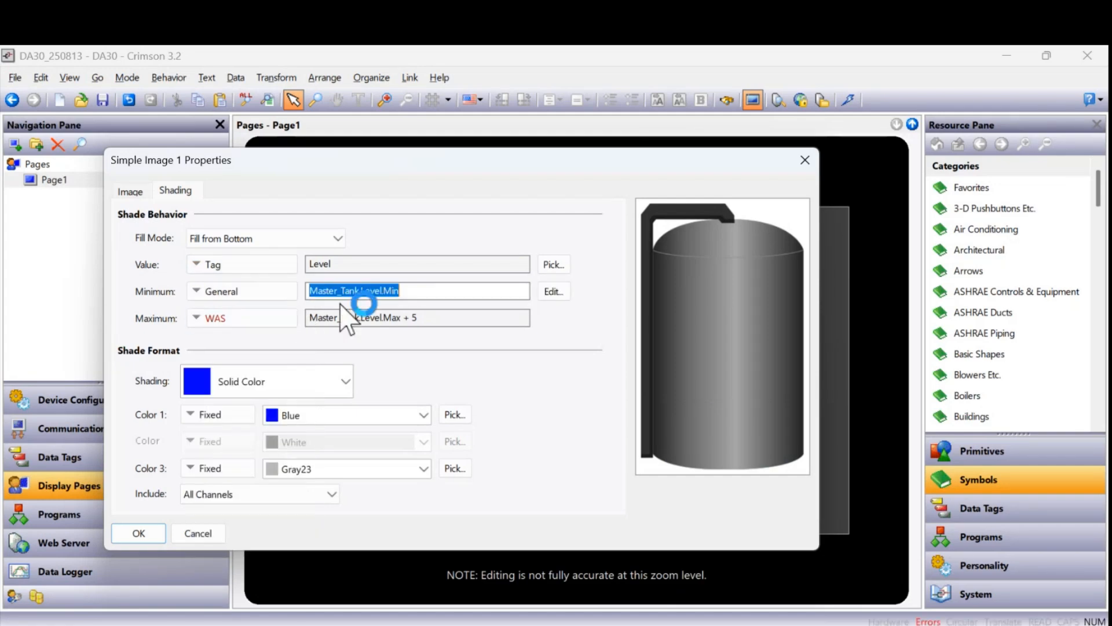
{"action": "left_click", "coordinate": [353, 317]}
{"action": "double_click", "coordinate": [352, 317]}
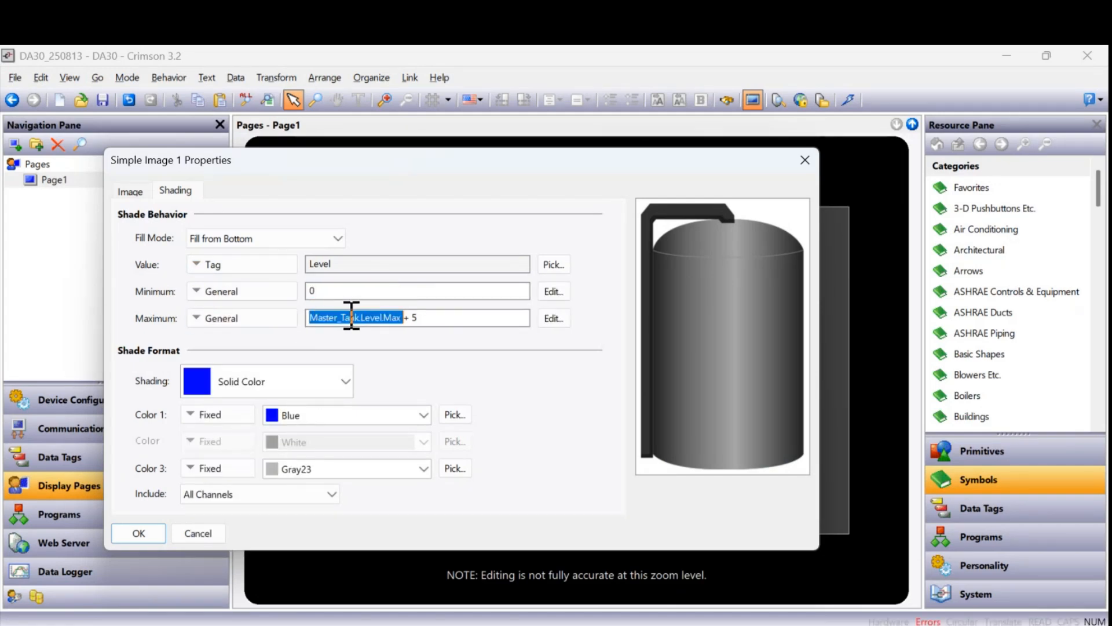
{"action": "key", "text": "BackSpace"}
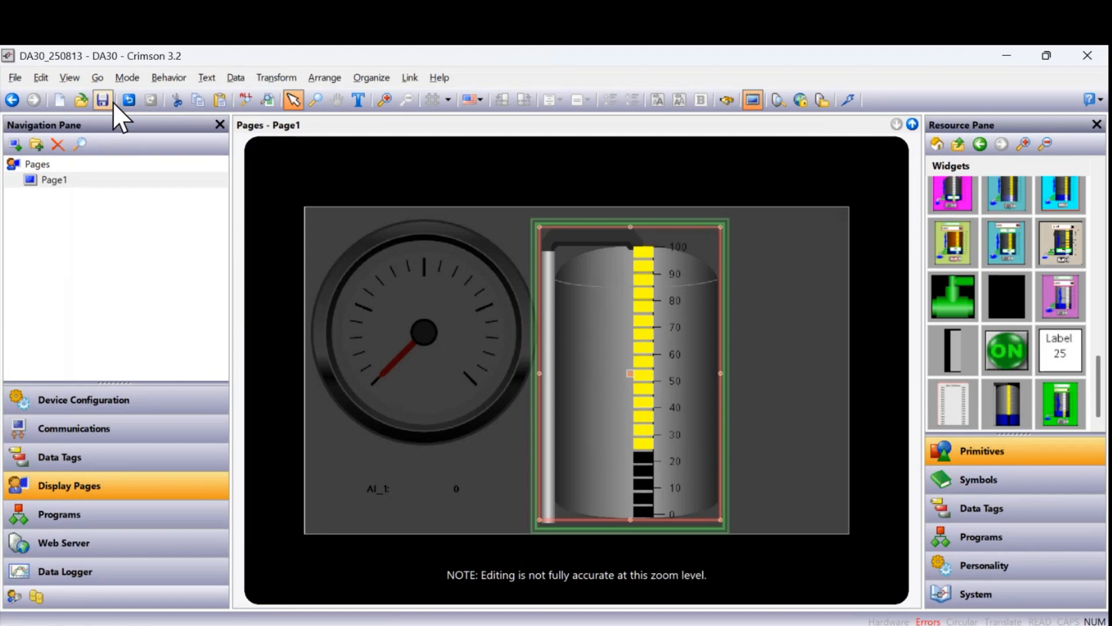
Set the yellow bar image's shading value to Level, minimum to Level.Min and maximum to Level.Max, and test the page in the emulator.
{"action": "double_click", "coordinate": [641, 490]}
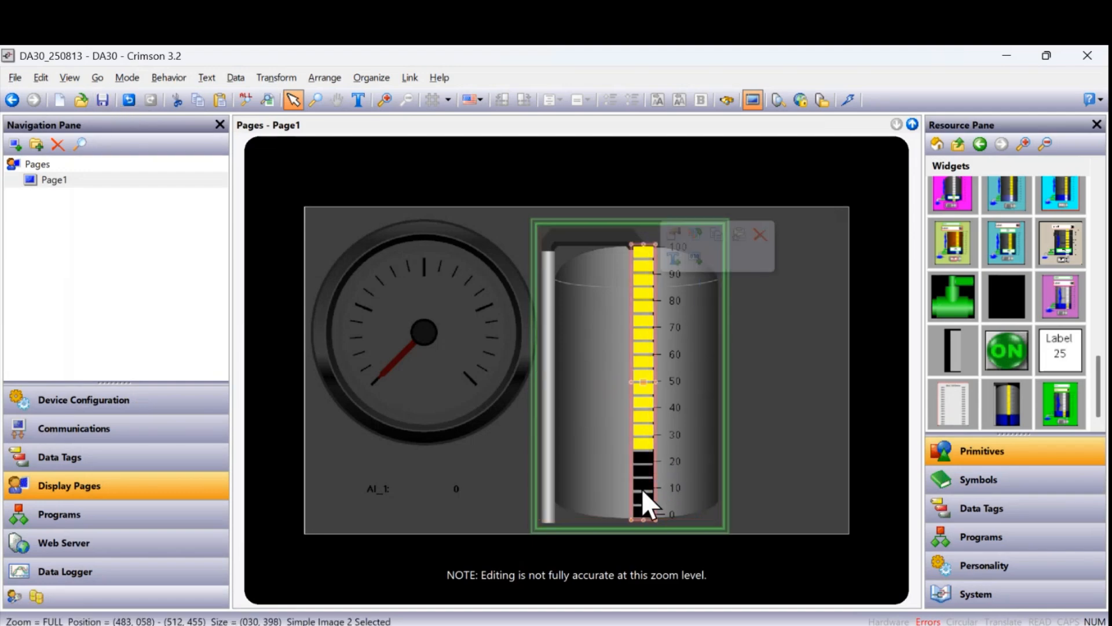
{"action": "left_click", "coordinate": [425, 249]}
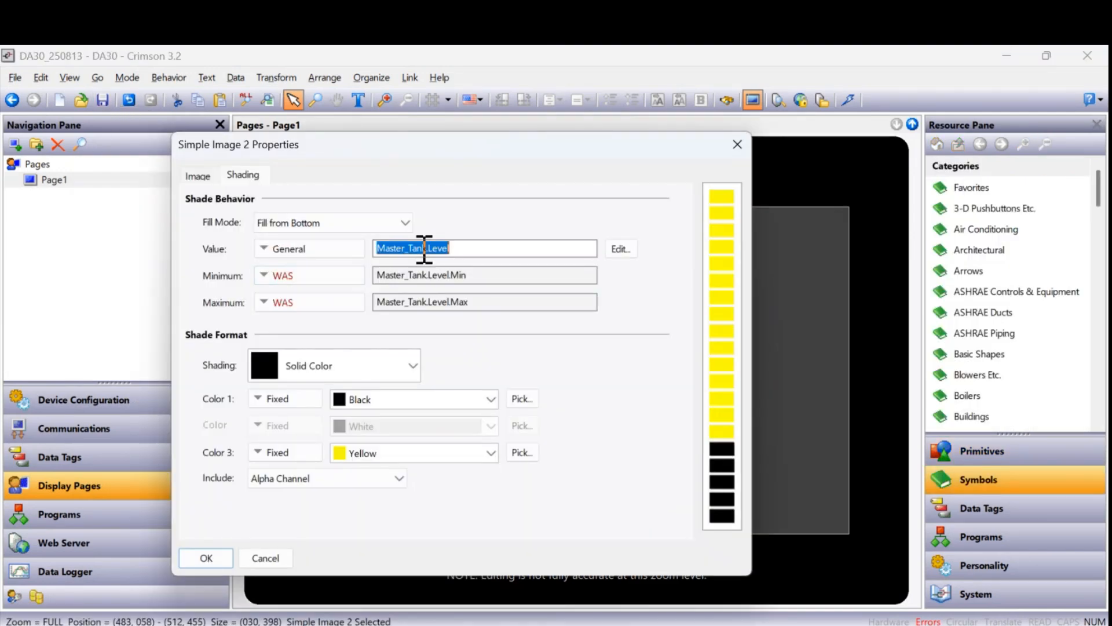
{"action": "double_click", "coordinate": [425, 249]}
{"action": "key", "text": "BackSpace"}
{"action": "key", "text": "Return"}
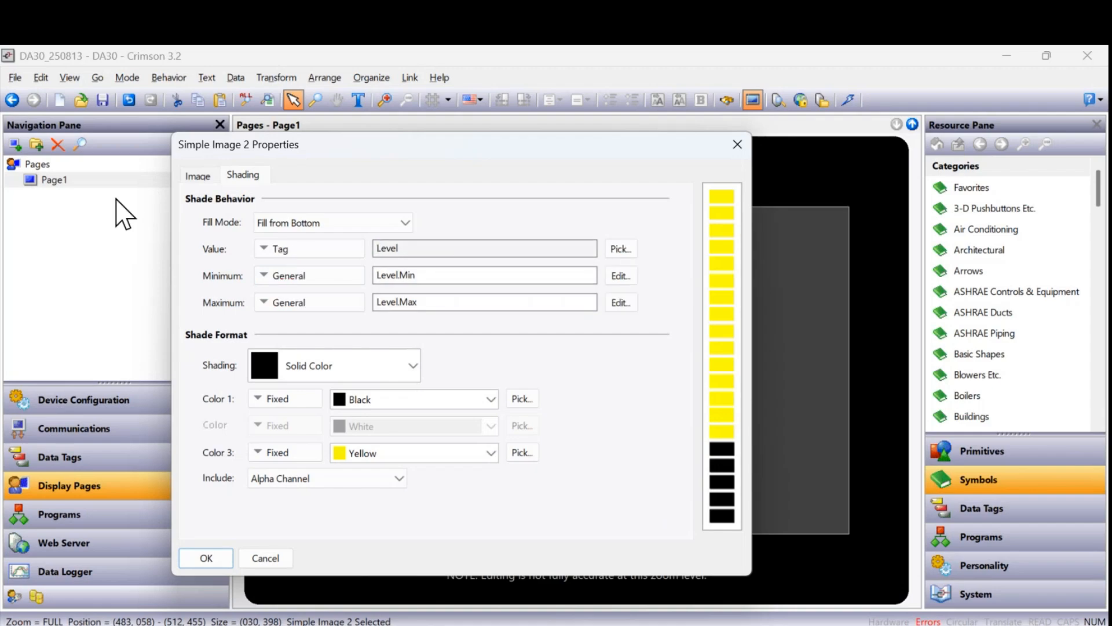
{"action": "left_click", "coordinate": [202, 560]}
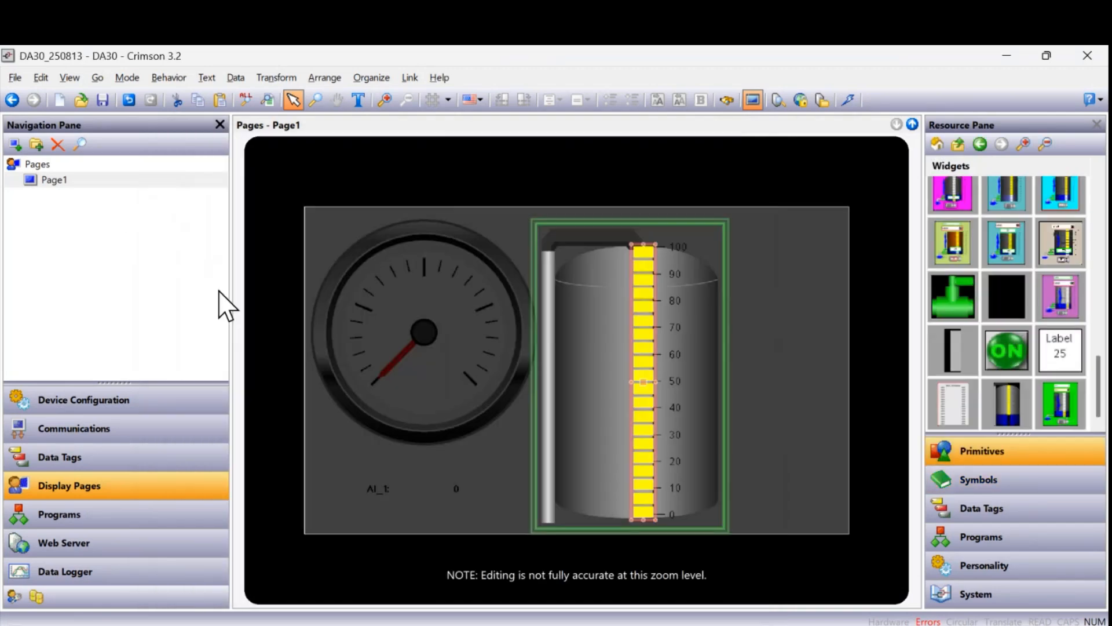
{"action": "left_click", "coordinate": [848, 100]}
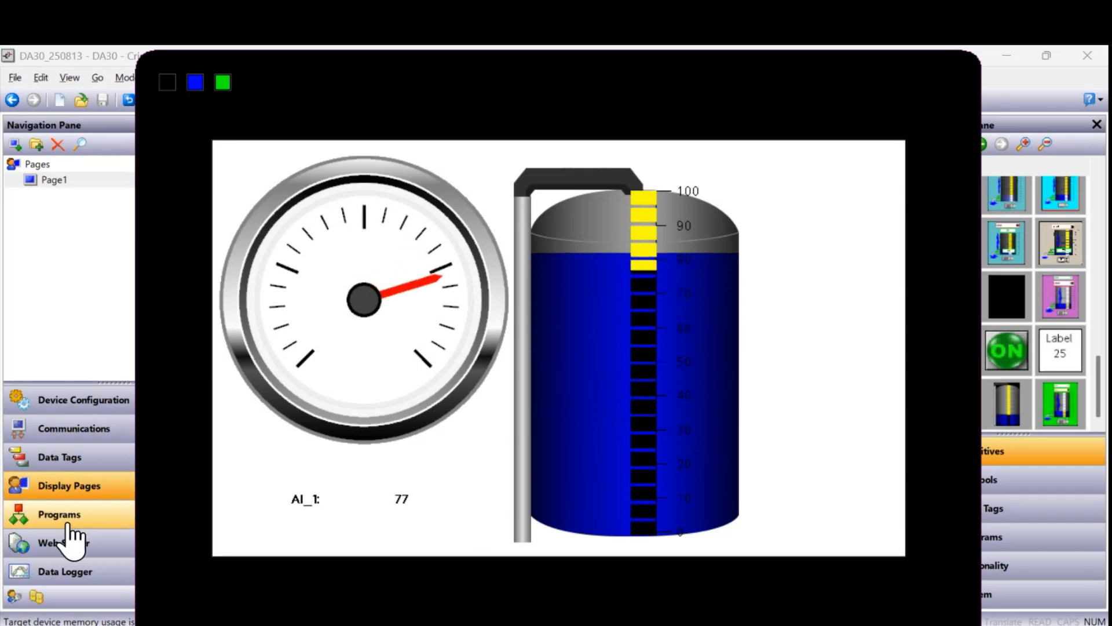
{"action": "left_click", "coordinate": [46, 343]}
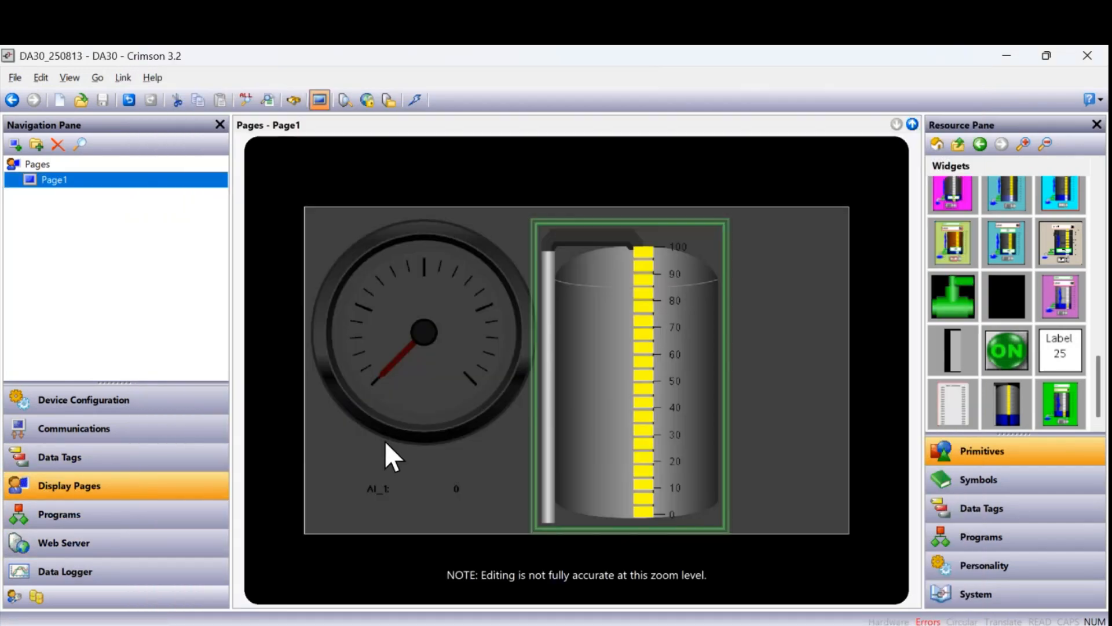
Rearrange Page1 by shrinking the gauge, moving the AI_1 readout to the lower-left corner and shifting the tank widget beside the gauge.
{"action": "left_click", "coordinate": [398, 405]}
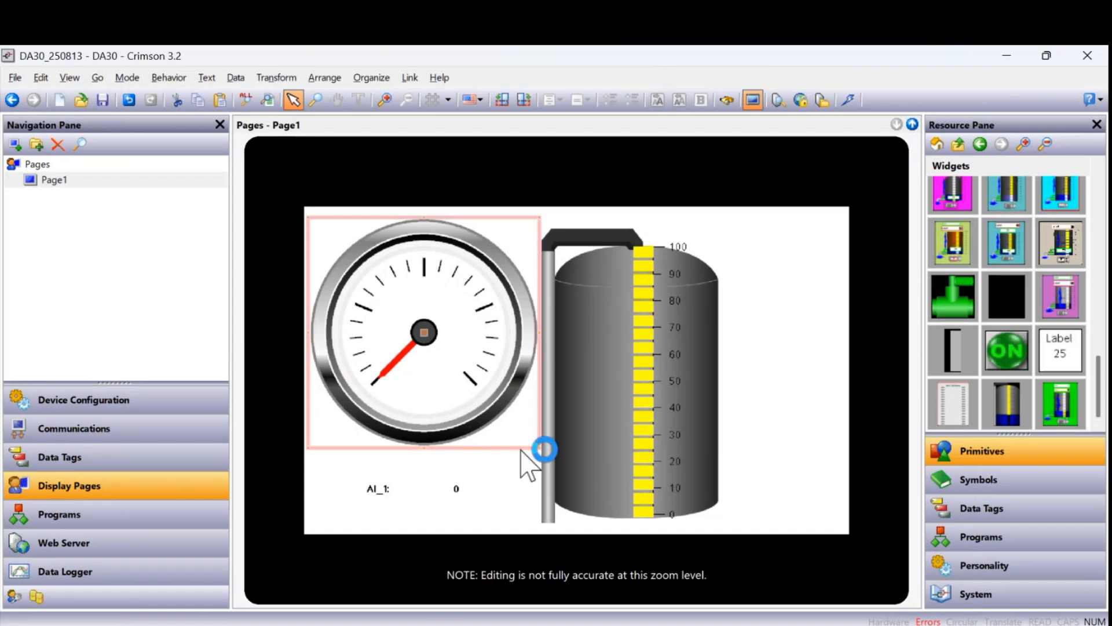
{"action": "left_click_drag", "start_coordinate": [540, 447], "coordinate": [406, 316]}
{"action": "left_click", "coordinate": [410, 490]}
{"action": "left_click_drag", "start_coordinate": [409, 489], "coordinate": [318, 530]}
{"action": "left_click", "coordinate": [633, 457]}
{"action": "left_click_drag", "start_coordinate": [634, 457], "coordinate": [517, 459]}
{"action": "left_click", "coordinate": [759, 470]}
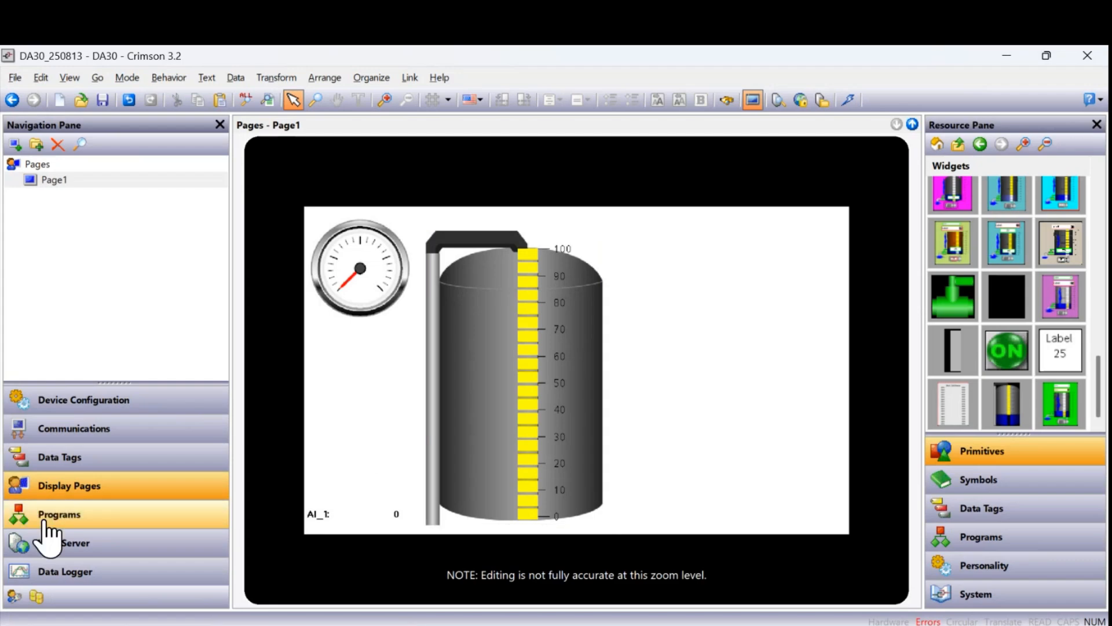
Create a data log with a 0.2-second update rate and add tag AI_1 to its contents.
{"action": "left_click", "coordinate": [74, 573]}
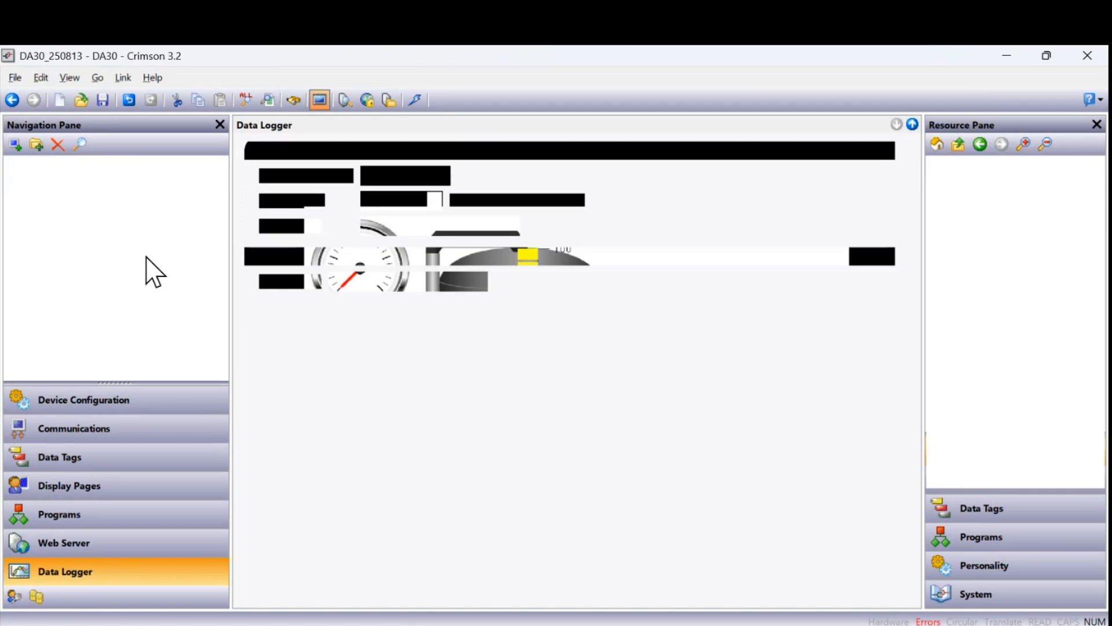
{"action": "left_click", "coordinate": [14, 144]}
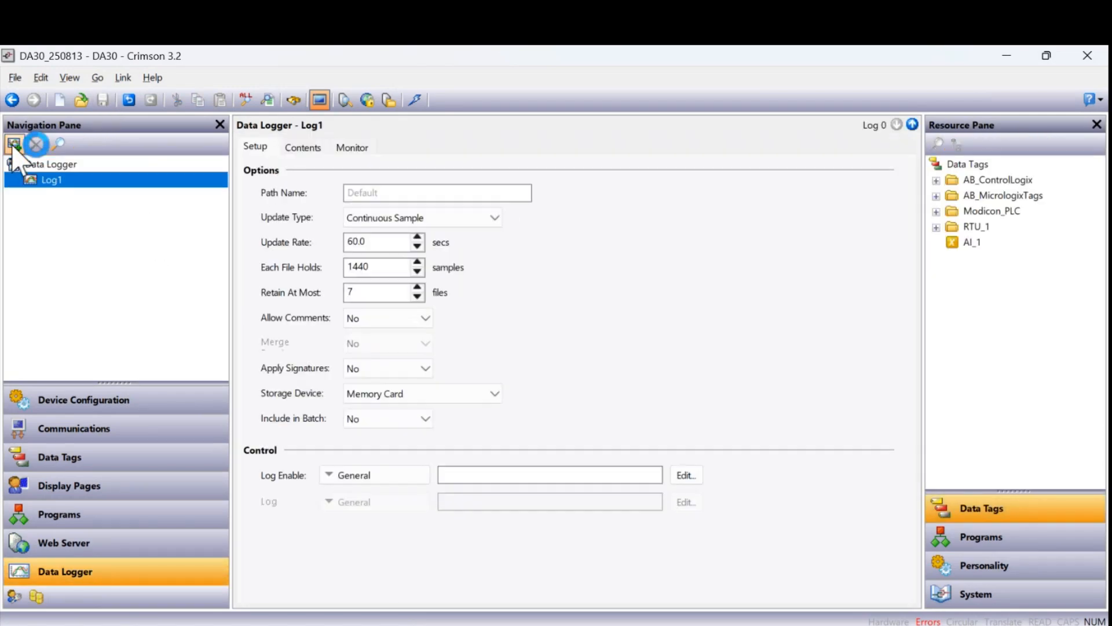
{"action": "left_click", "coordinate": [371, 241]}
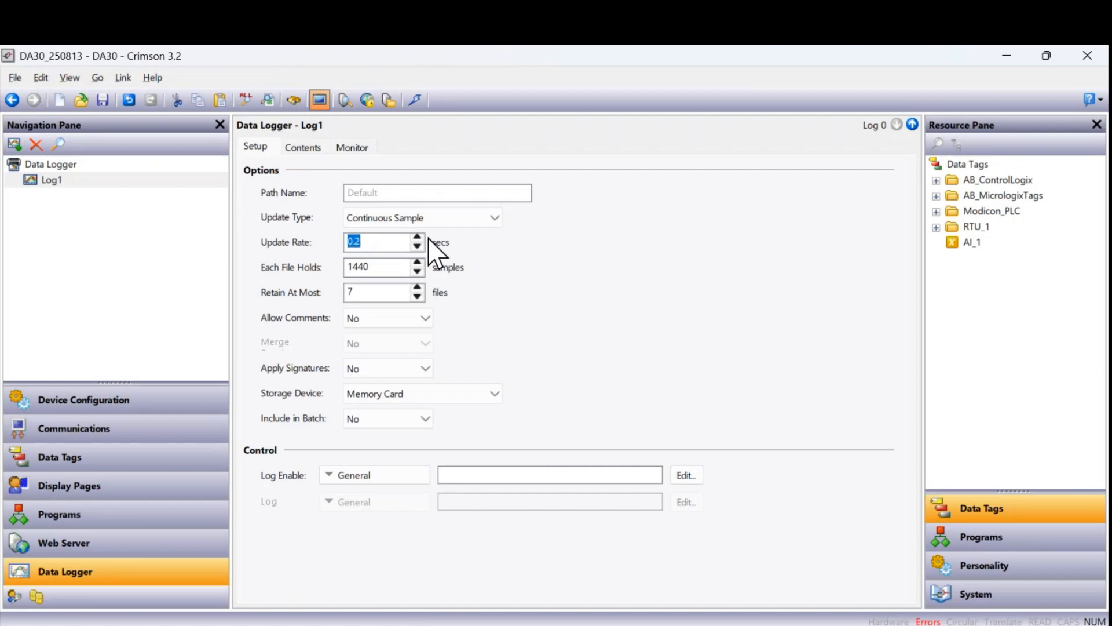
{"action": "left_click", "coordinate": [388, 265]}
{"action": "key", "text": "Return"}
{"action": "left_click", "coordinate": [306, 149]}
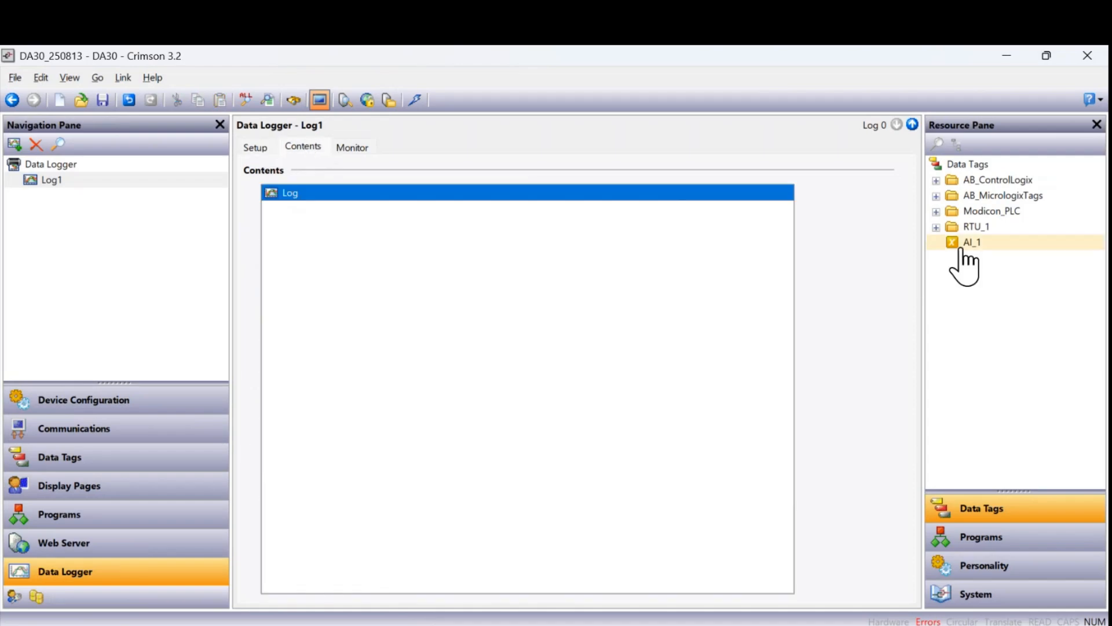
{"action": "left_click_drag", "start_coordinate": [967, 243], "coordinate": [376, 250]}
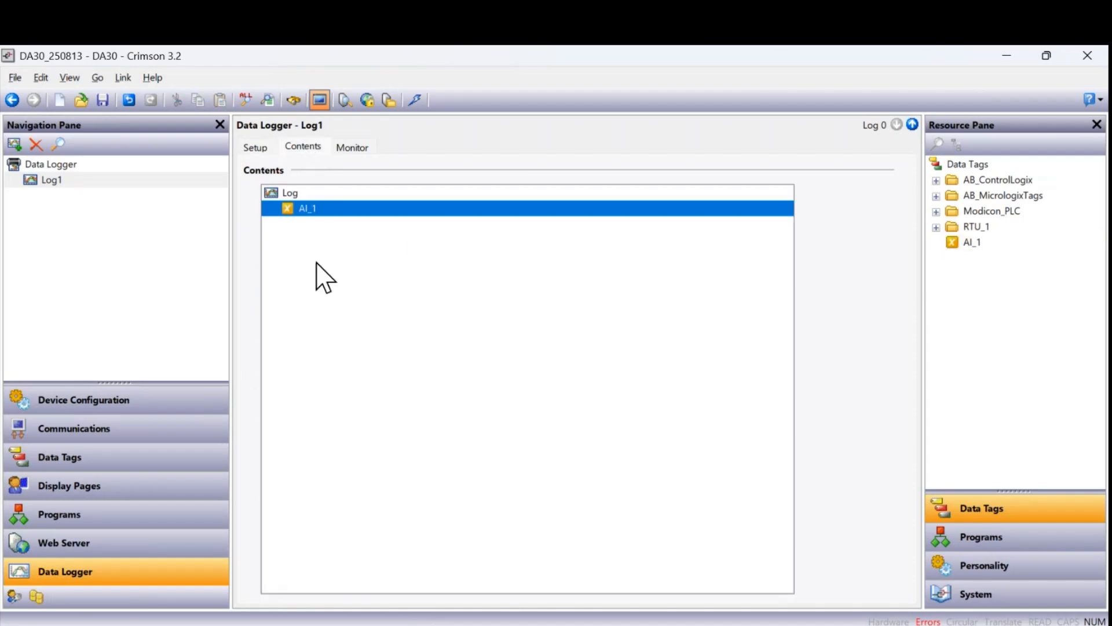
Place a Trend Viewer from the system primitives on the empty area of Page1, beside the tank's upper part.
{"action": "left_click", "coordinate": [122, 491]}
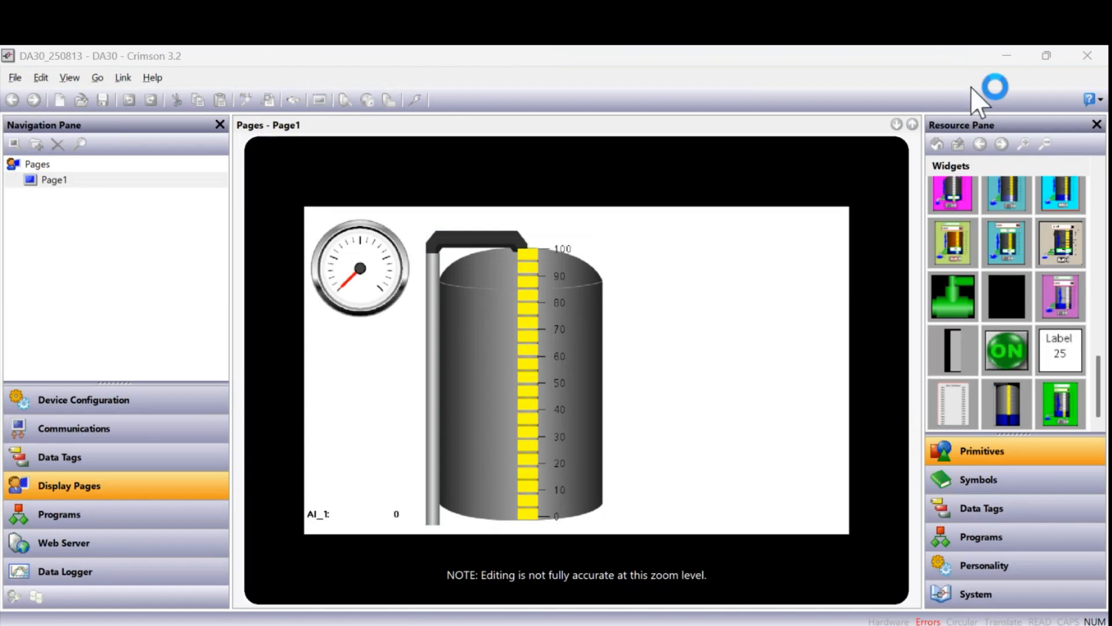
{"action": "left_click", "coordinate": [937, 139]}
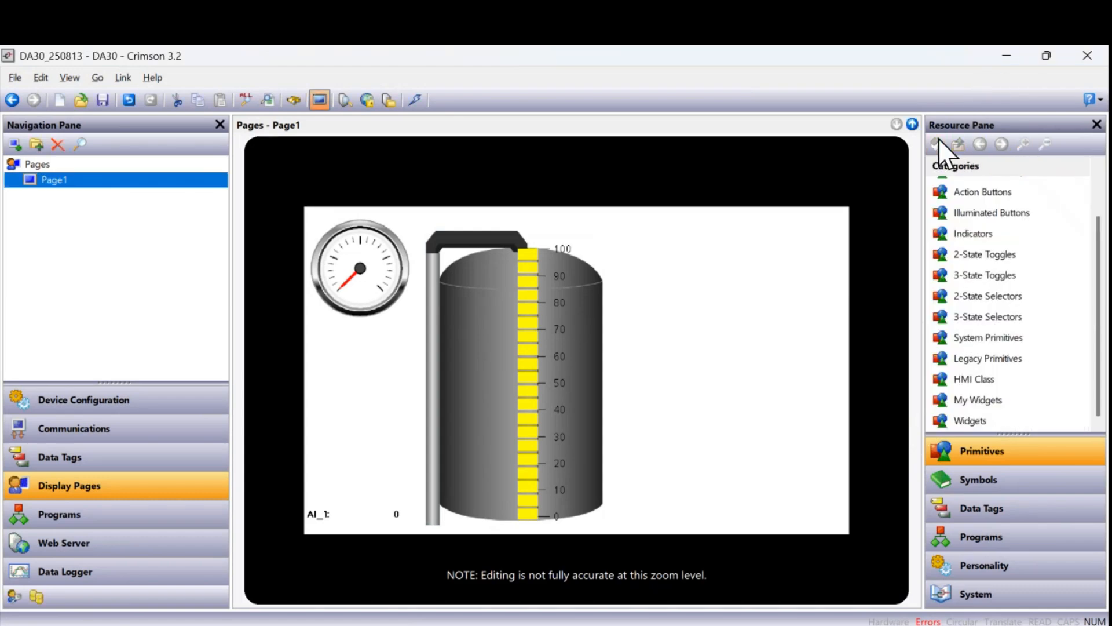
{"action": "left_click", "coordinate": [981, 338]}
{"action": "left_click_drag", "start_coordinate": [981, 338], "coordinate": [757, 328]}
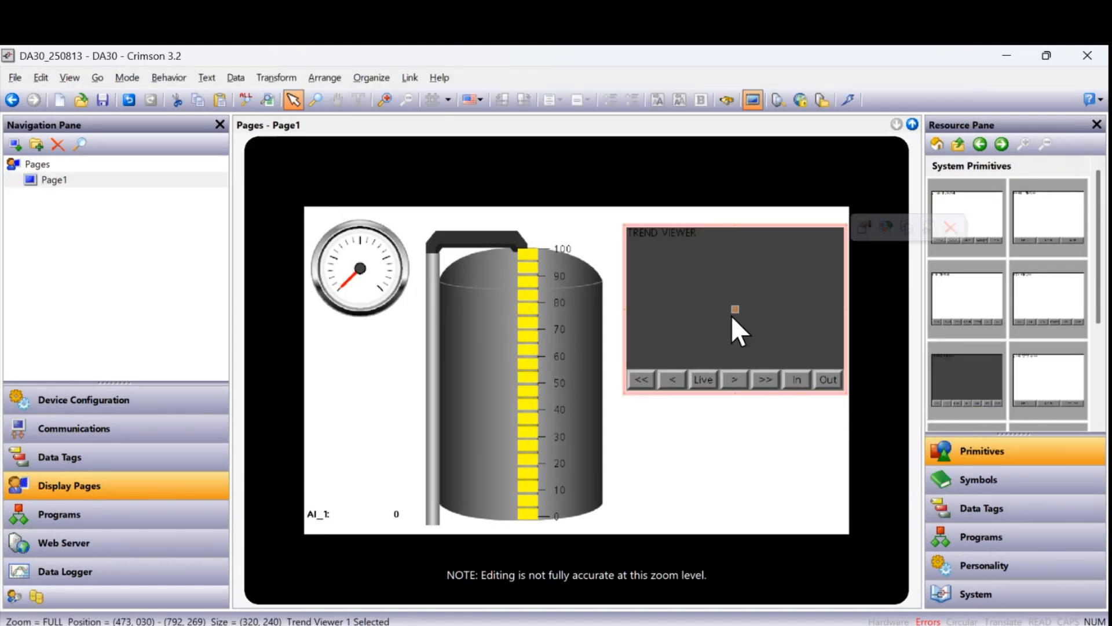
Assign Log1 as the Trend Viewer's data log and set its view width to 30 secs.
{"action": "double_click", "coordinate": [732, 318]}
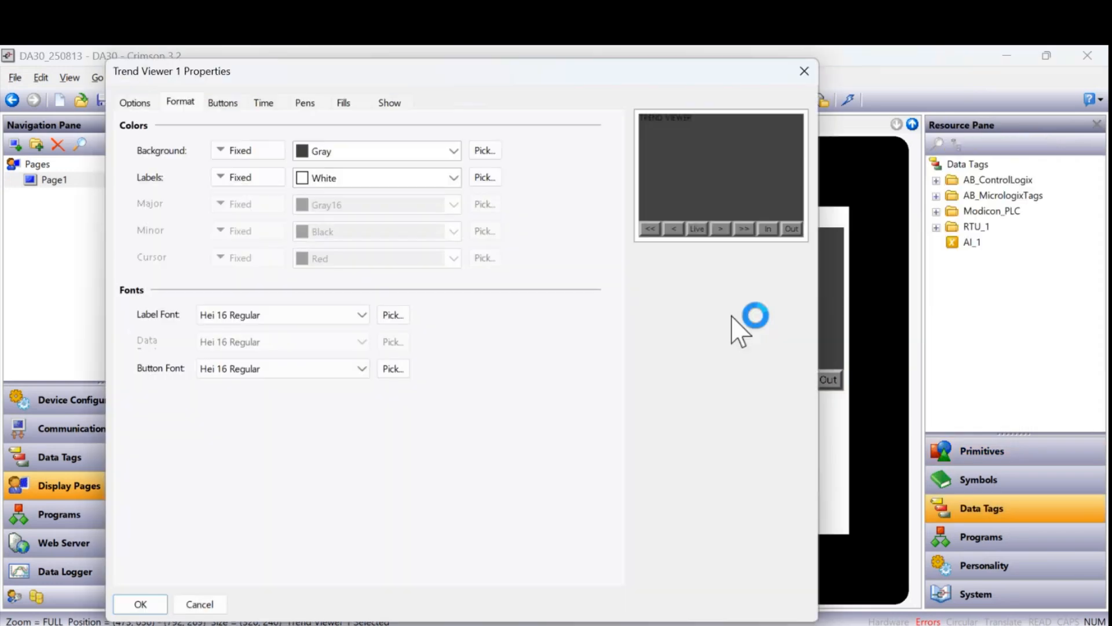
{"action": "left_click", "coordinate": [134, 102]}
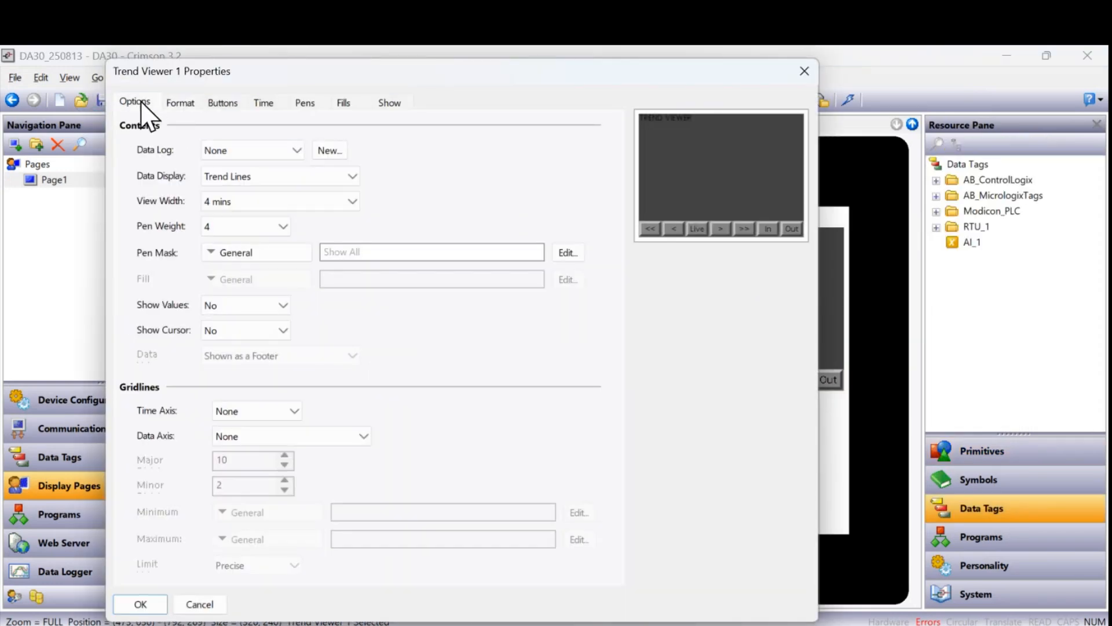
{"action": "left_click", "coordinate": [233, 152]}
{"action": "left_click", "coordinate": [229, 181]}
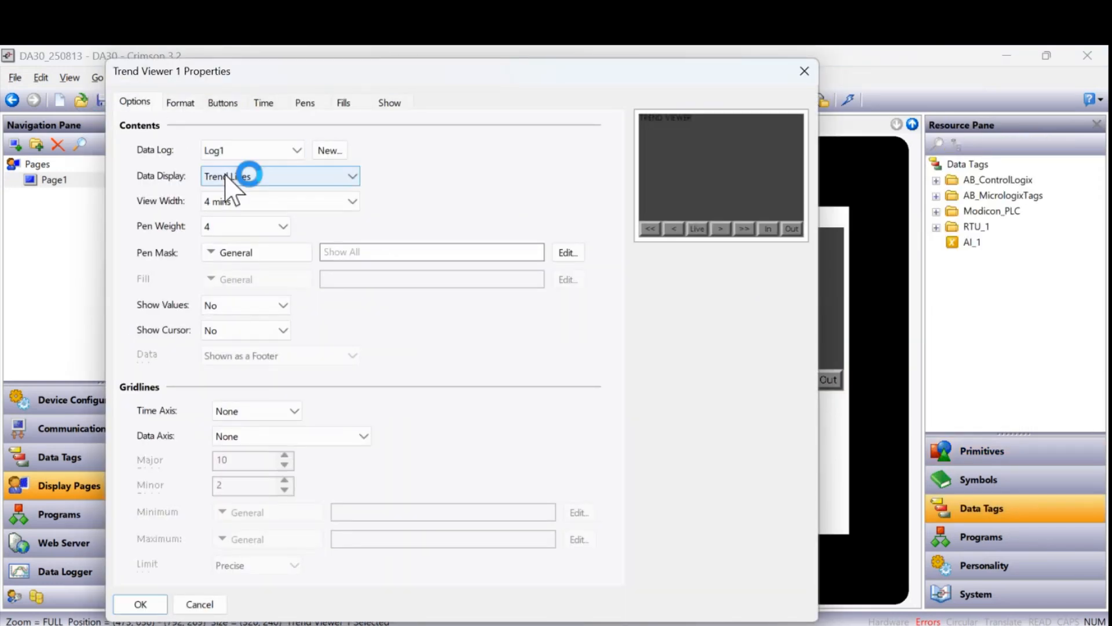
{"action": "left_click", "coordinate": [257, 201]}
{"action": "left_click_drag", "start_coordinate": [353, 260], "coordinate": [348, 219]}
{"action": "left_click", "coordinate": [272, 218]}
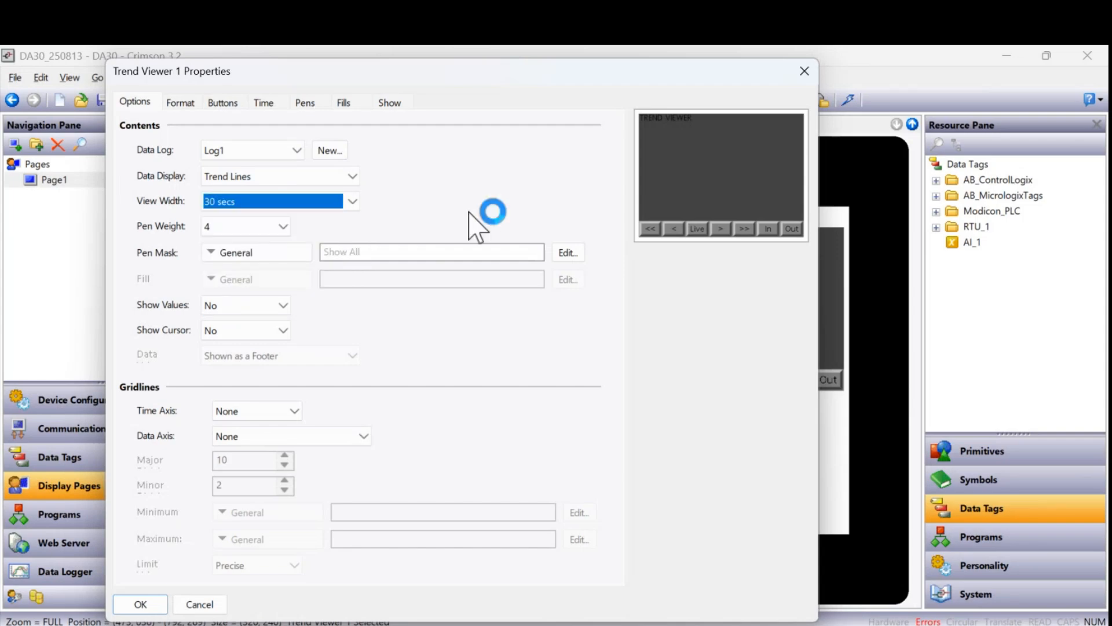
Set the Trend Viewer's pen weight to 7 and enable its cursor.
{"action": "left_click", "coordinate": [257, 227]}
{"action": "left_click", "coordinate": [283, 226]}
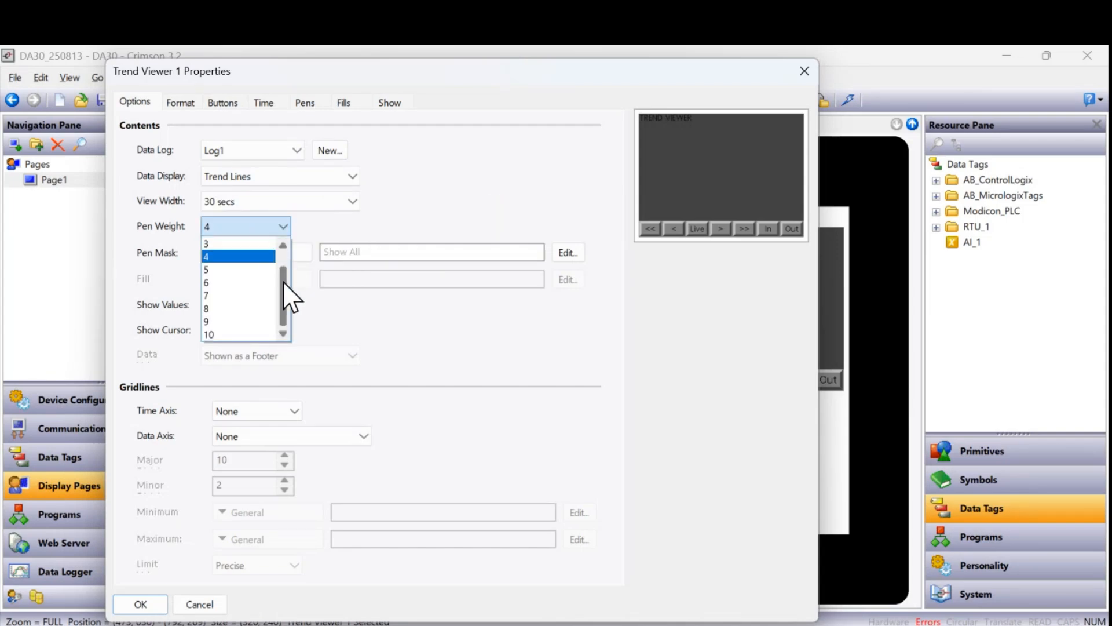
{"action": "left_click", "coordinate": [249, 295]}
{"action": "left_click", "coordinate": [254, 332]}
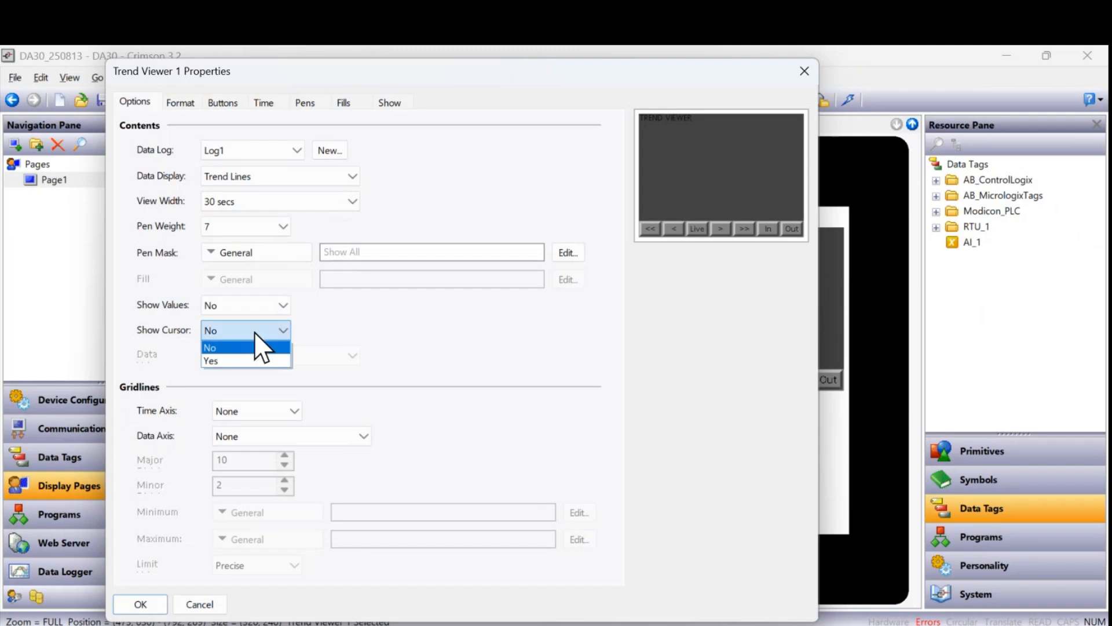
{"action": "left_click", "coordinate": [250, 360]}
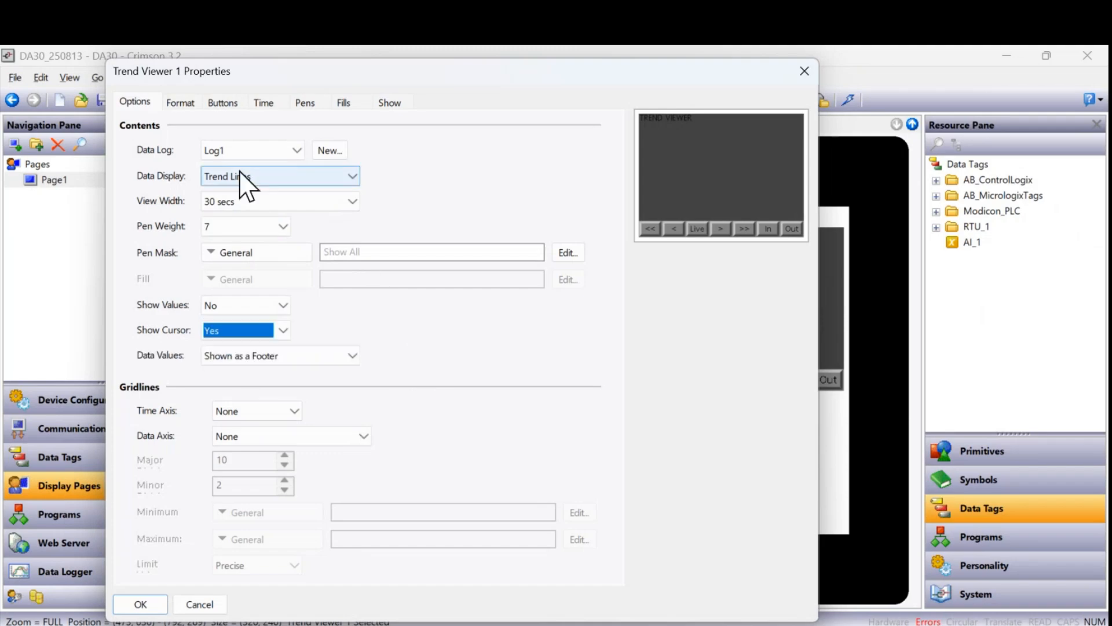
Set the Trend Viewer's background color to Black and apply its properties.
{"action": "left_click", "coordinate": [181, 103]}
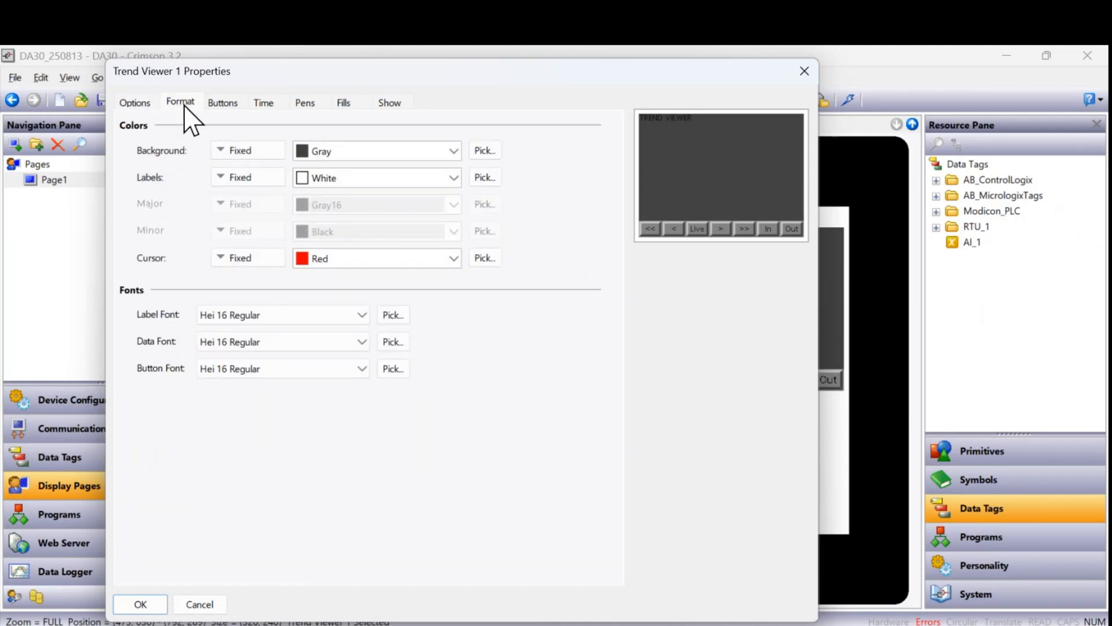
{"action": "left_click", "coordinate": [369, 152]}
{"action": "left_click", "coordinate": [329, 172]}
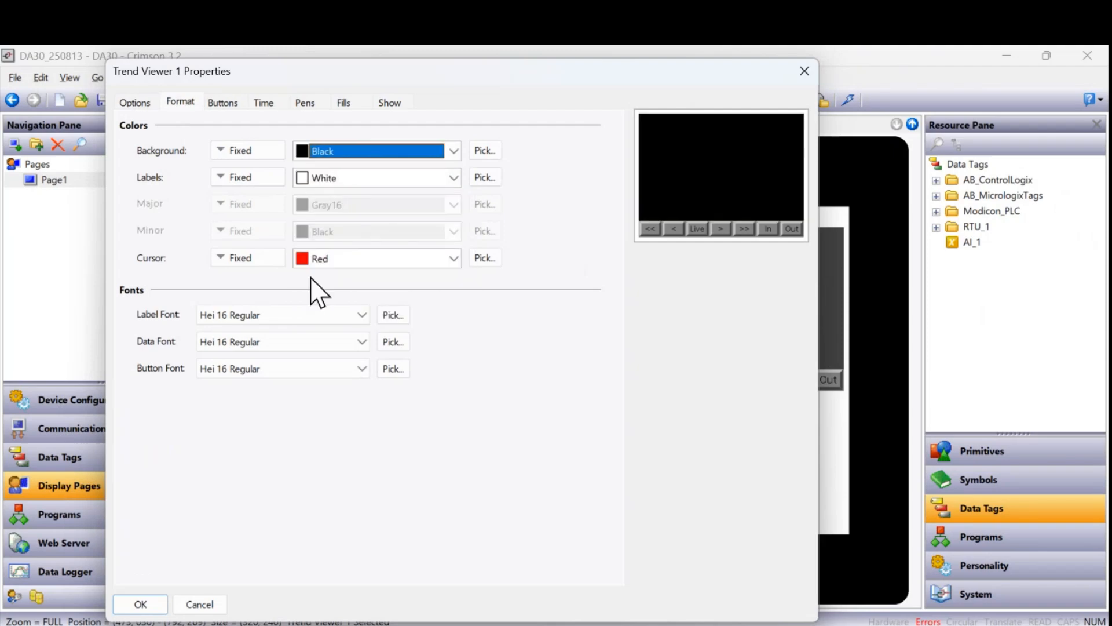
{"action": "left_click", "coordinate": [142, 604]}
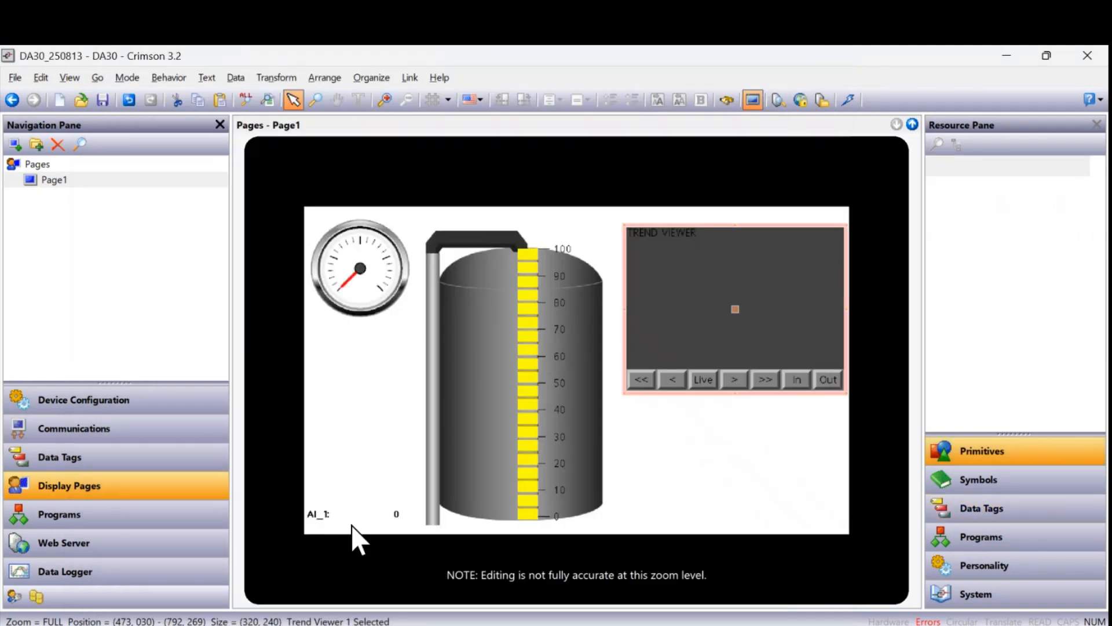
Run the database in the emulator, read several points along the trend with its cursor, and return the Trend Viewer to live mode.
{"action": "left_click", "coordinate": [852, 98]}
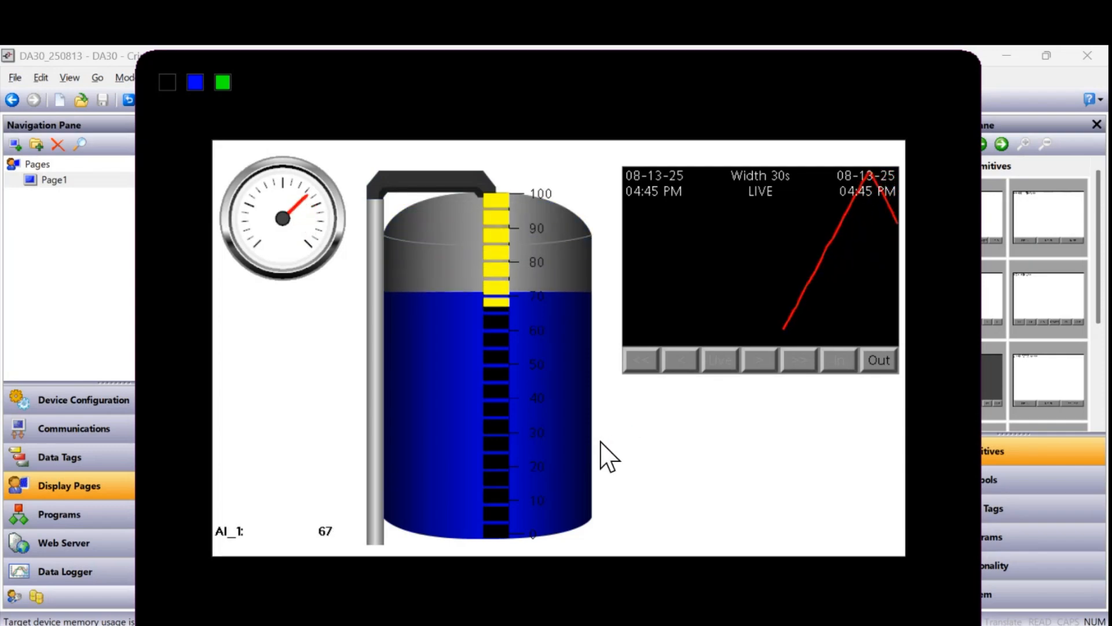
{"action": "left_click", "coordinate": [834, 287]}
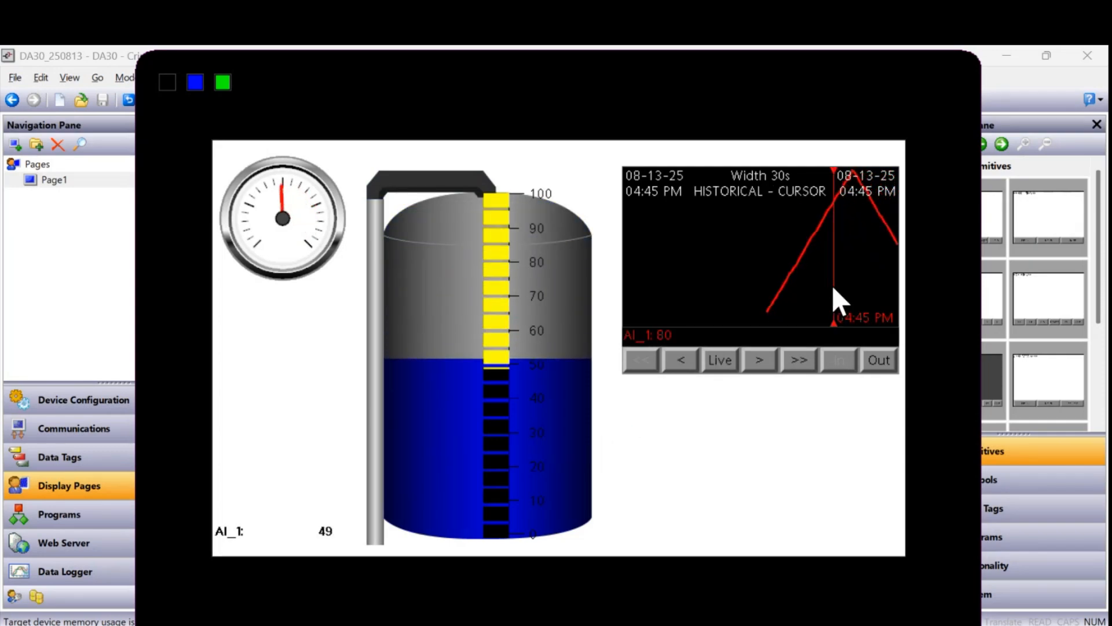
{"action": "left_click", "coordinate": [786, 297]}
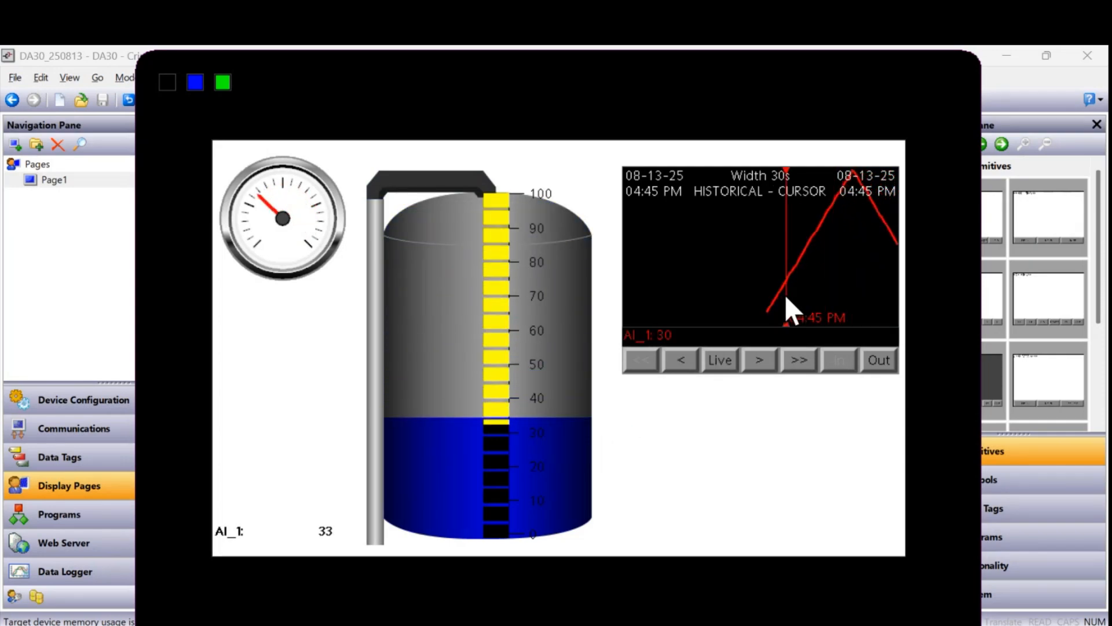
{"action": "left_click", "coordinate": [844, 301]}
{"action": "left_click", "coordinate": [879, 291]}
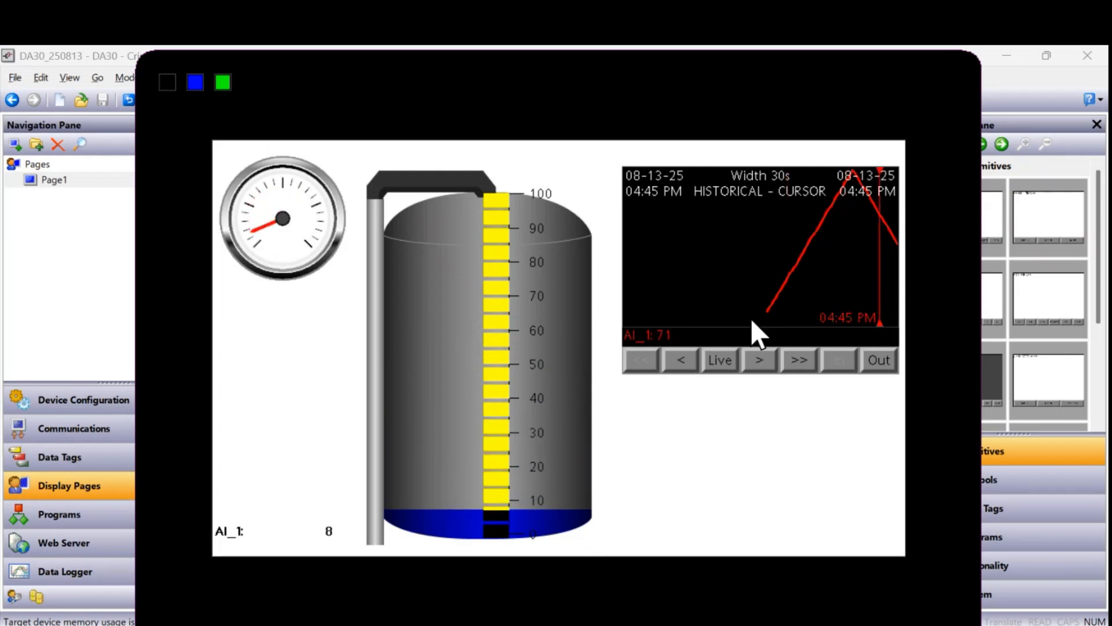
{"action": "left_click", "coordinate": [722, 362]}
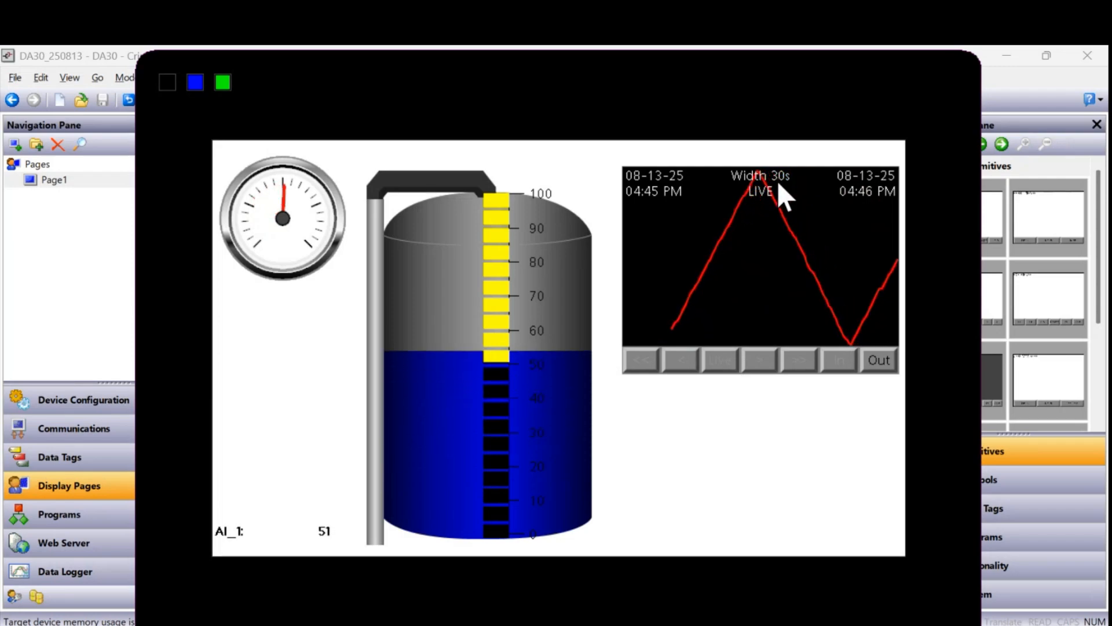
Widen the live trend's time span to 2m, narrow it back to 30s, and return from the emulator to the page editor.
{"action": "left_click", "coordinate": [881, 360]}
{"action": "left_click", "coordinate": [885, 363]}
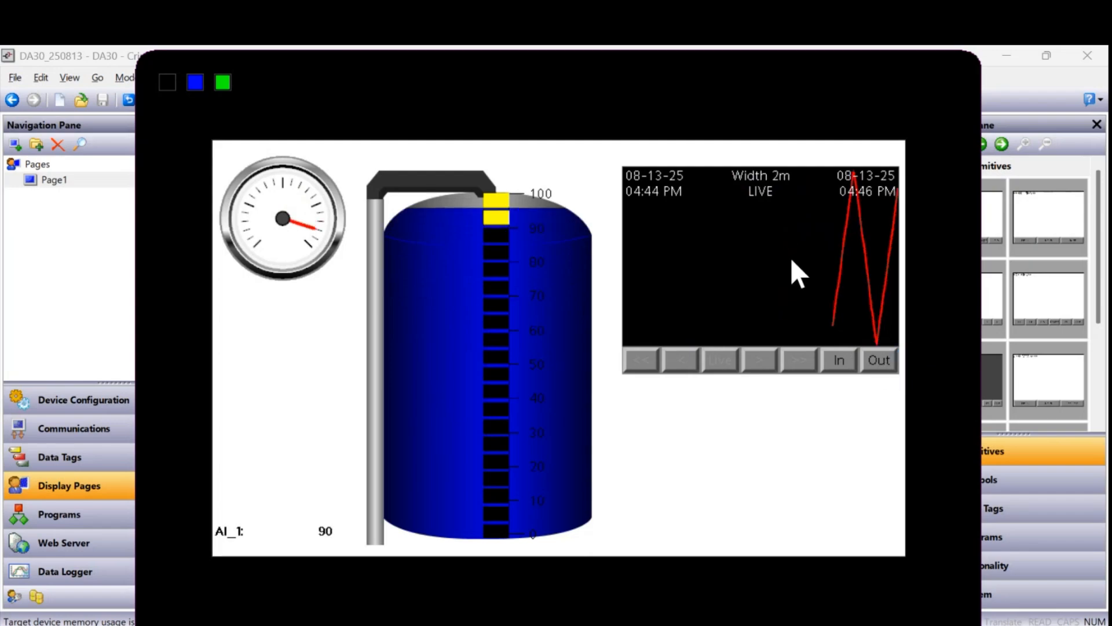
{"action": "double_click", "coordinate": [839, 359]}
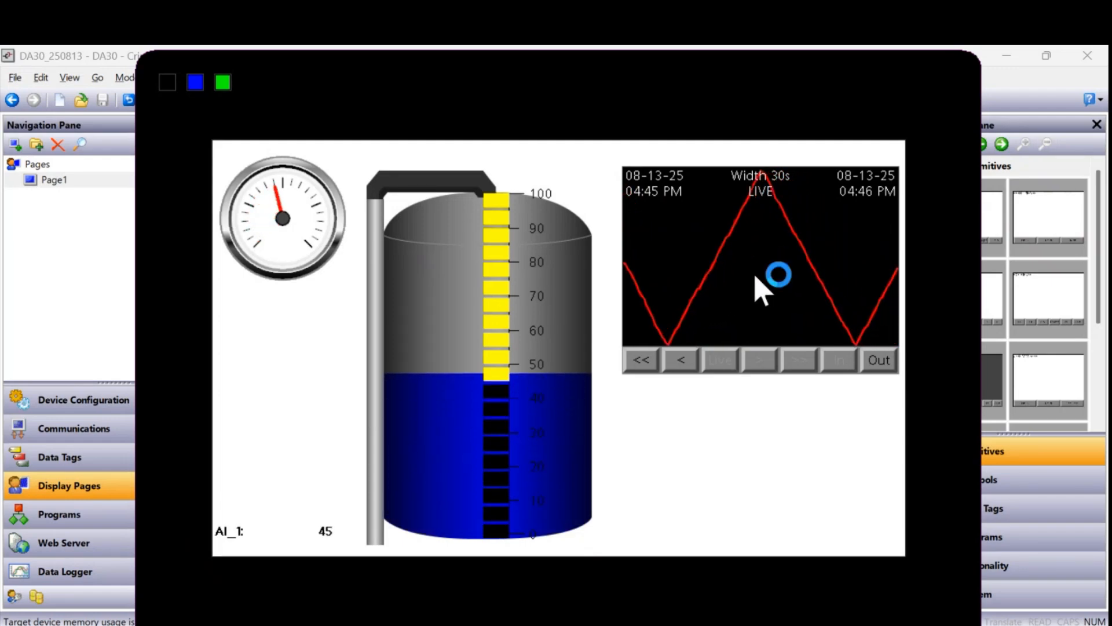
{"action": "left_click", "coordinate": [57, 321]}
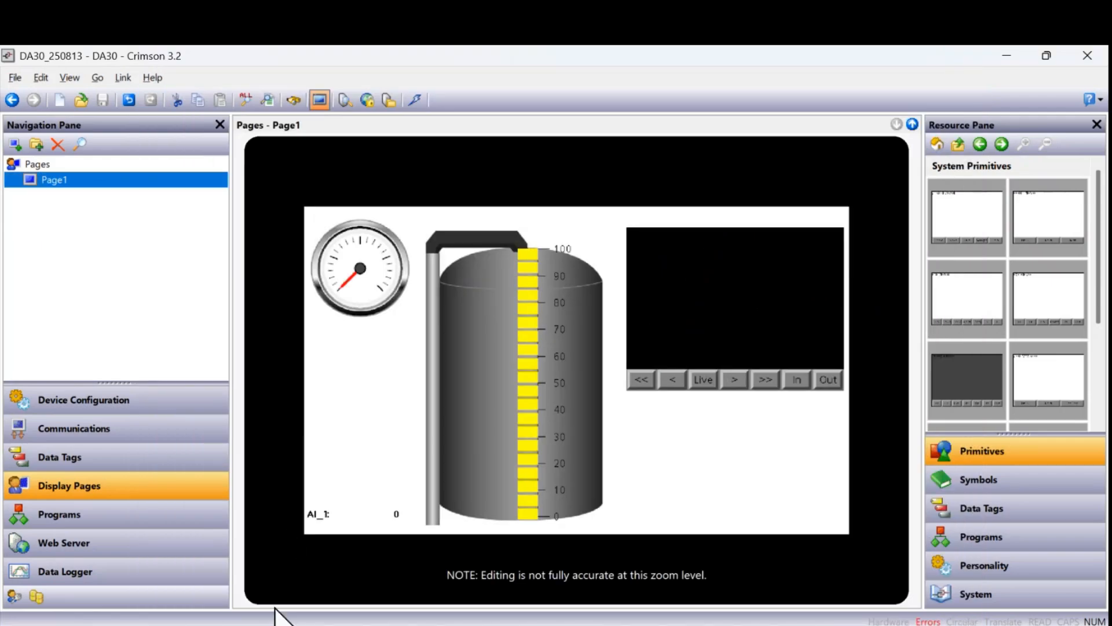
Switch to Chrome, open RTU 14's web server at 47.189.5.231:97 in a new tab, and open its Remote View.
{"action": "left_click", "coordinate": [301, 625]}
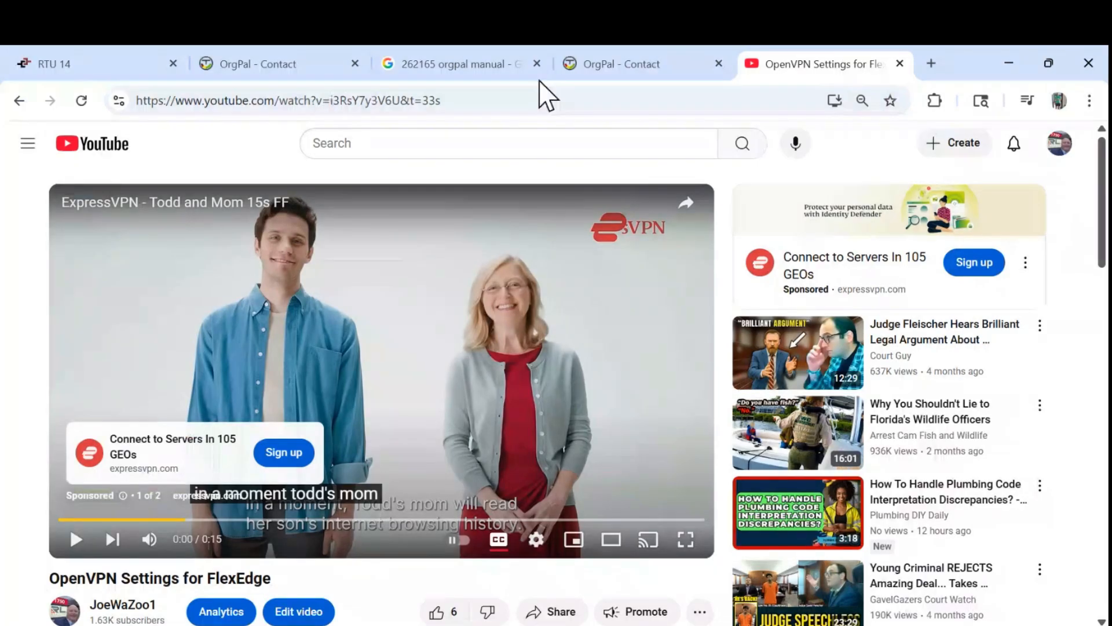
{"action": "left_click", "coordinate": [932, 63]}
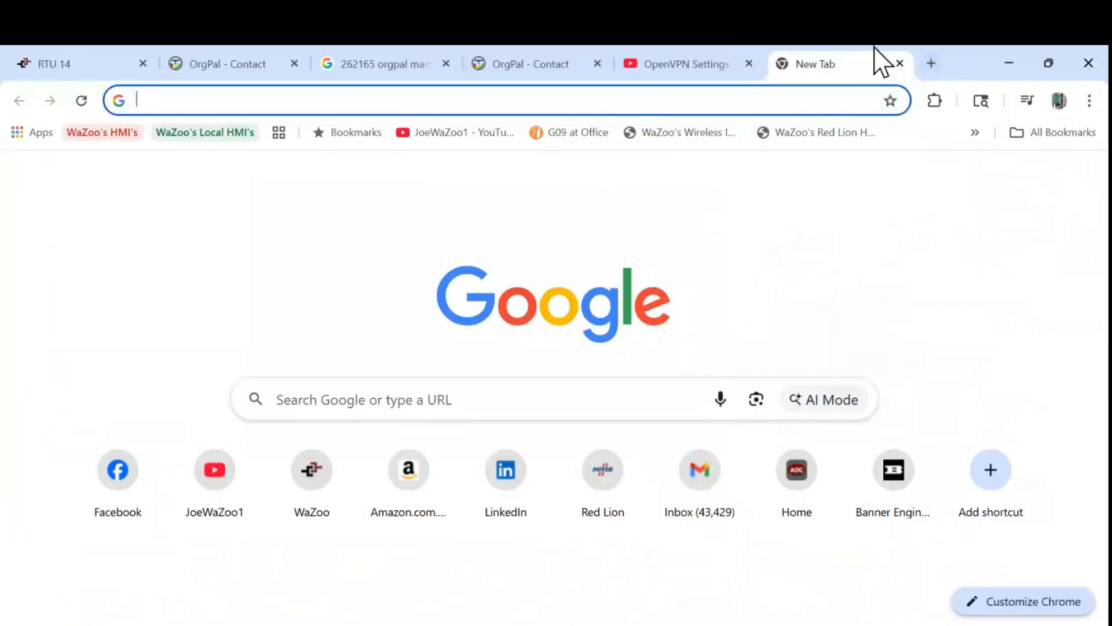
{"action": "type", "text": "47"}
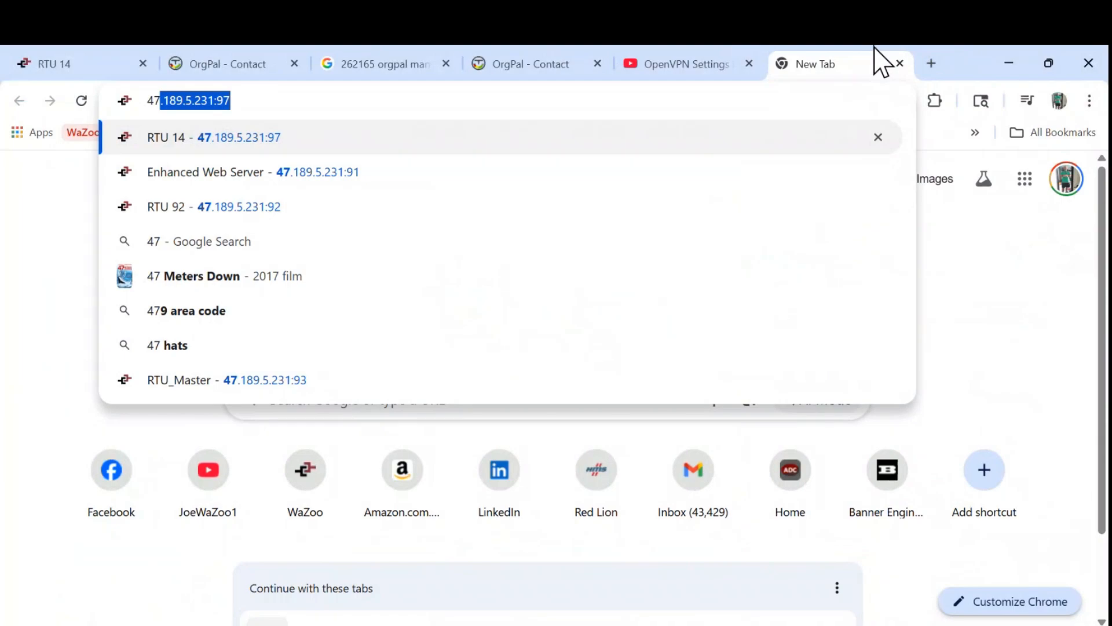
{"action": "key", "text": "Return"}
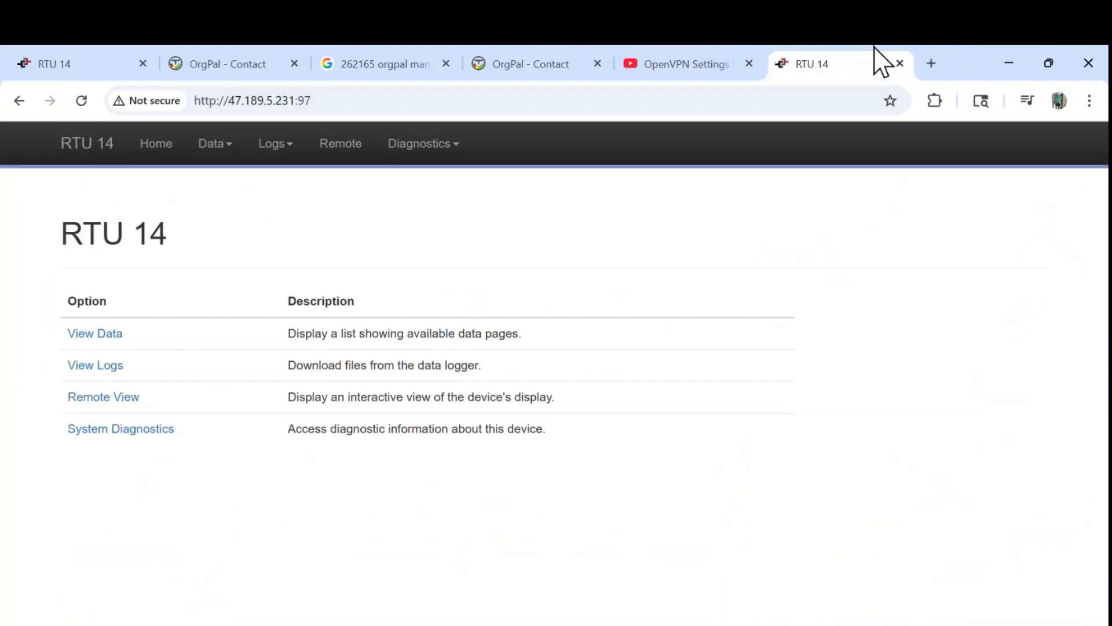
{"action": "left_click", "coordinate": [98, 396]}
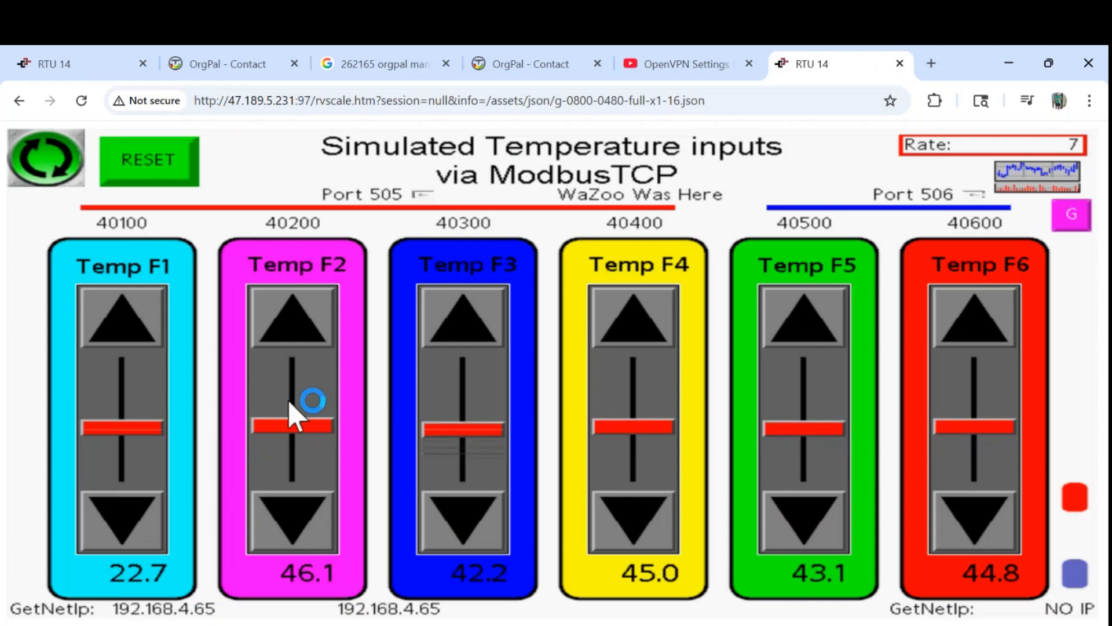
Lower the simulated Temp F2 input and raise it to about 92, view the trend page, and return to the main page.
{"action": "left_click", "coordinate": [299, 446]}
{"action": "left_click", "coordinate": [280, 373]}
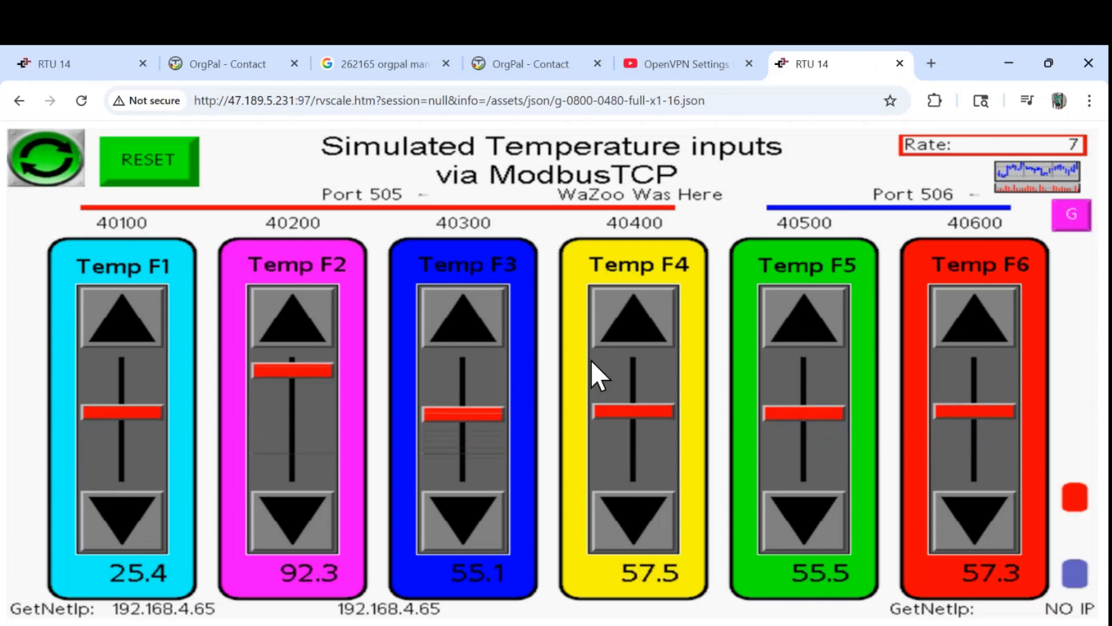
{"action": "left_click", "coordinate": [1044, 171]}
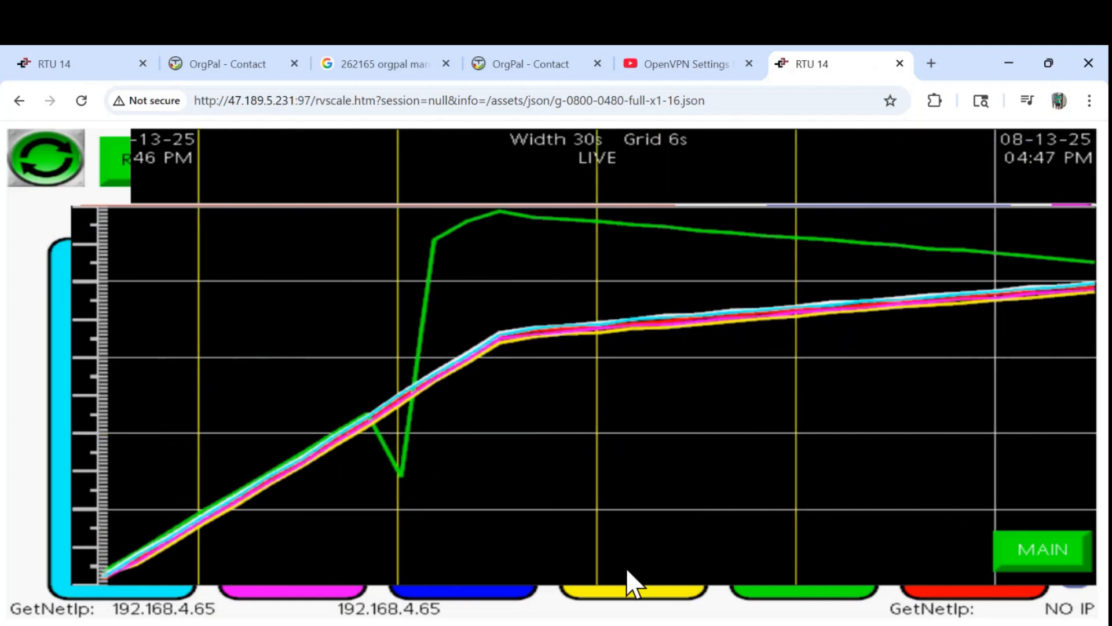
{"action": "left_click", "coordinate": [1007, 545]}
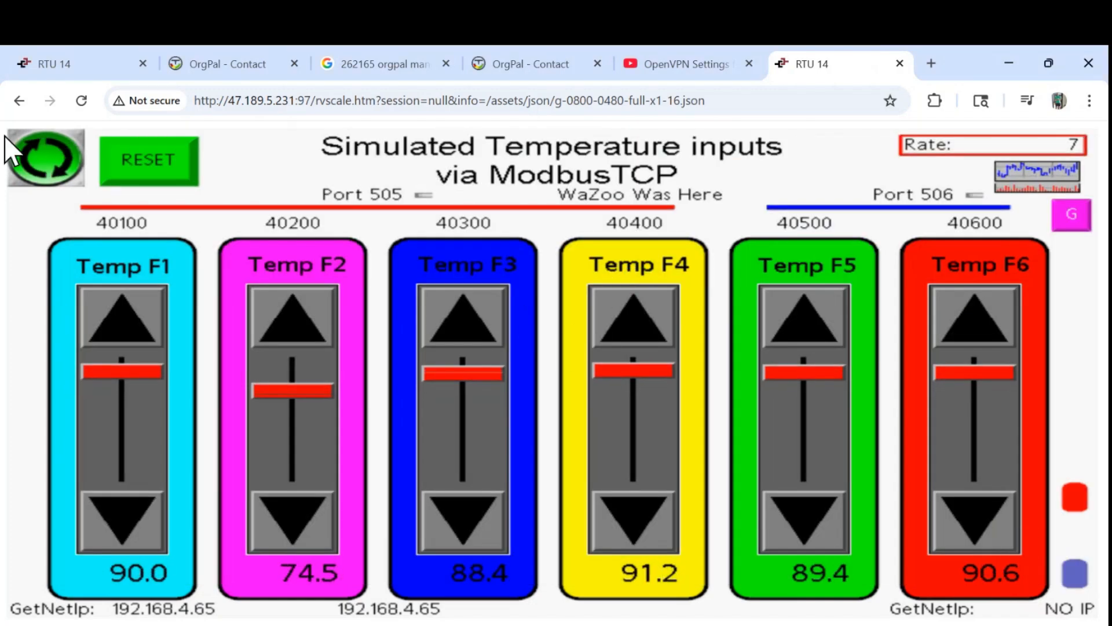
Browse RTU 14's Log1 files, examine the contents of 25081300.CSV, and return to the file list.
{"action": "left_click", "coordinate": [18, 100]}
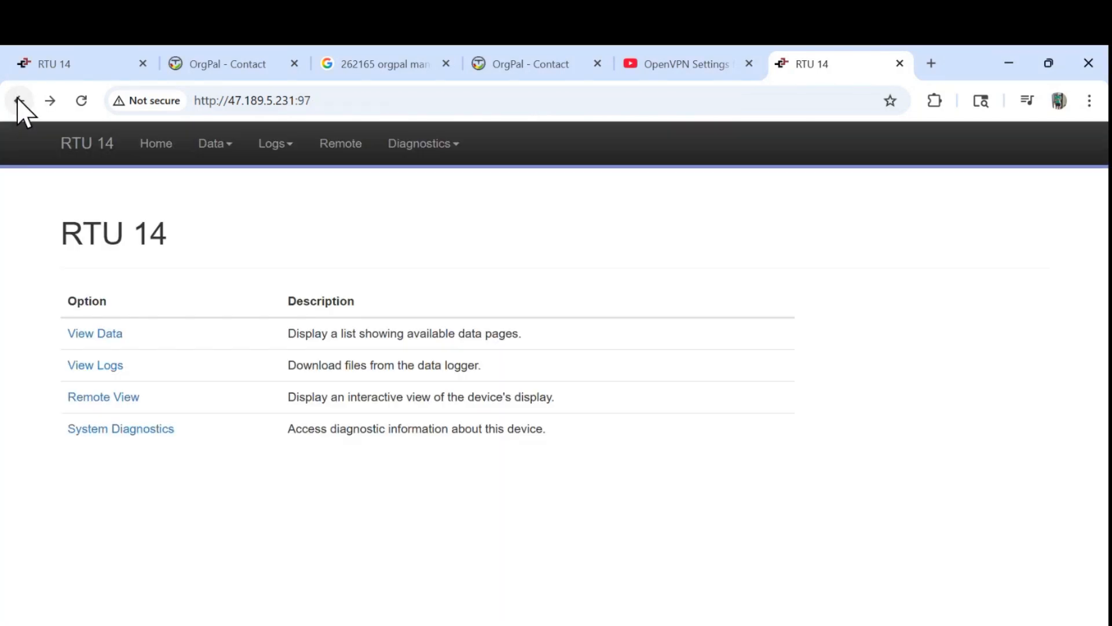
{"action": "left_click", "coordinate": [102, 373]}
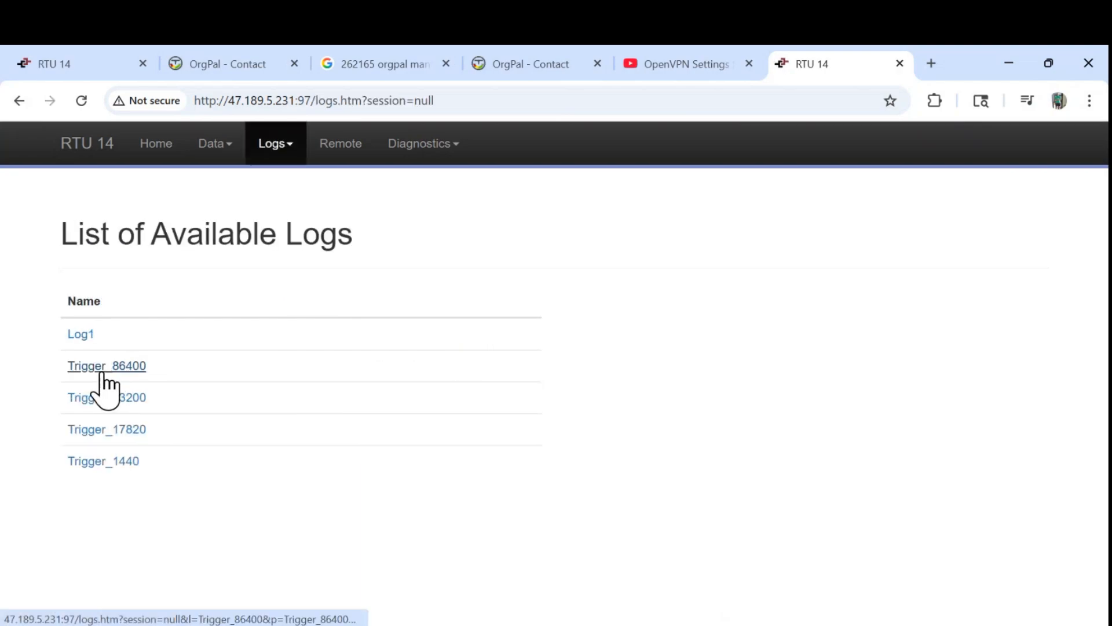
{"action": "left_click", "coordinate": [81, 340]}
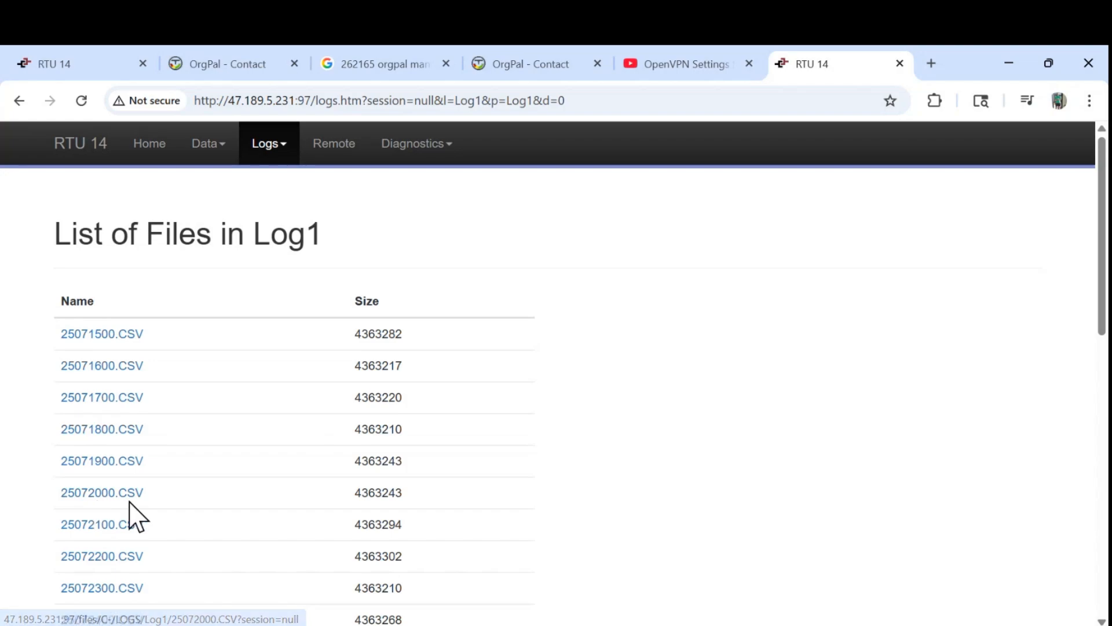
{"action": "left_click", "coordinate": [99, 364]}
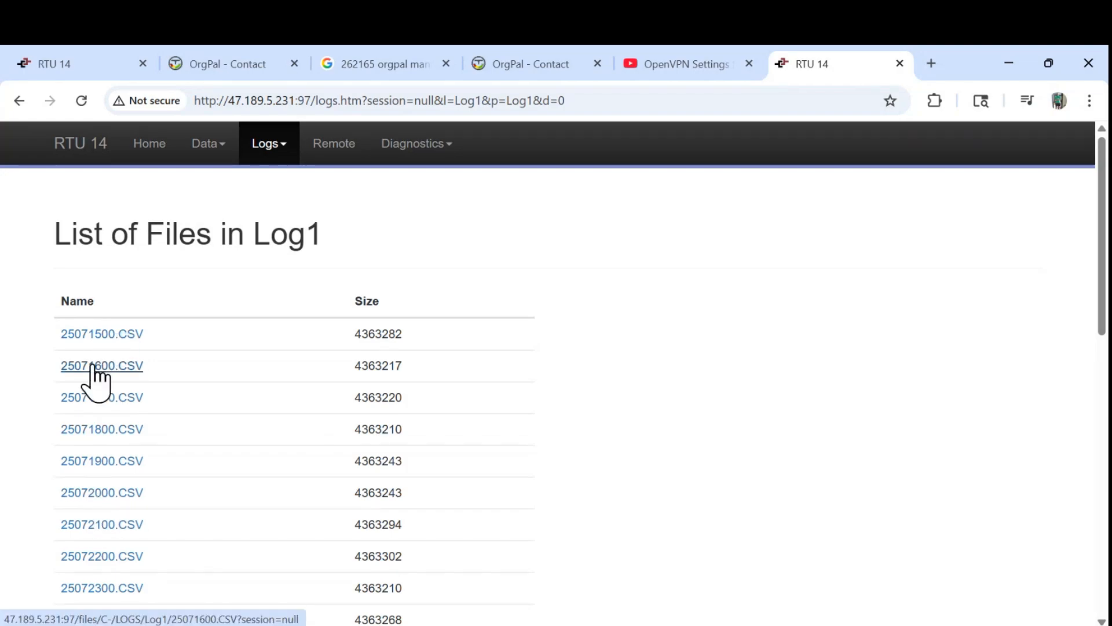
{"action": "scroll", "coordinate": [95, 376], "scroll_direction": "down", "scroll_amount": 12}
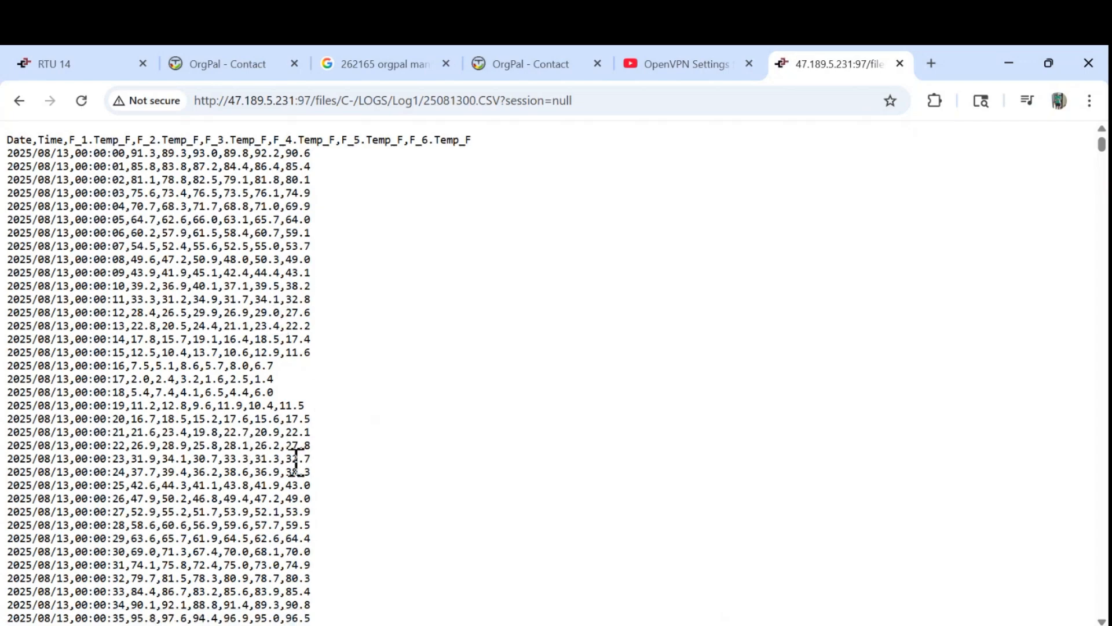
{"action": "left_click", "coordinate": [19, 101]}
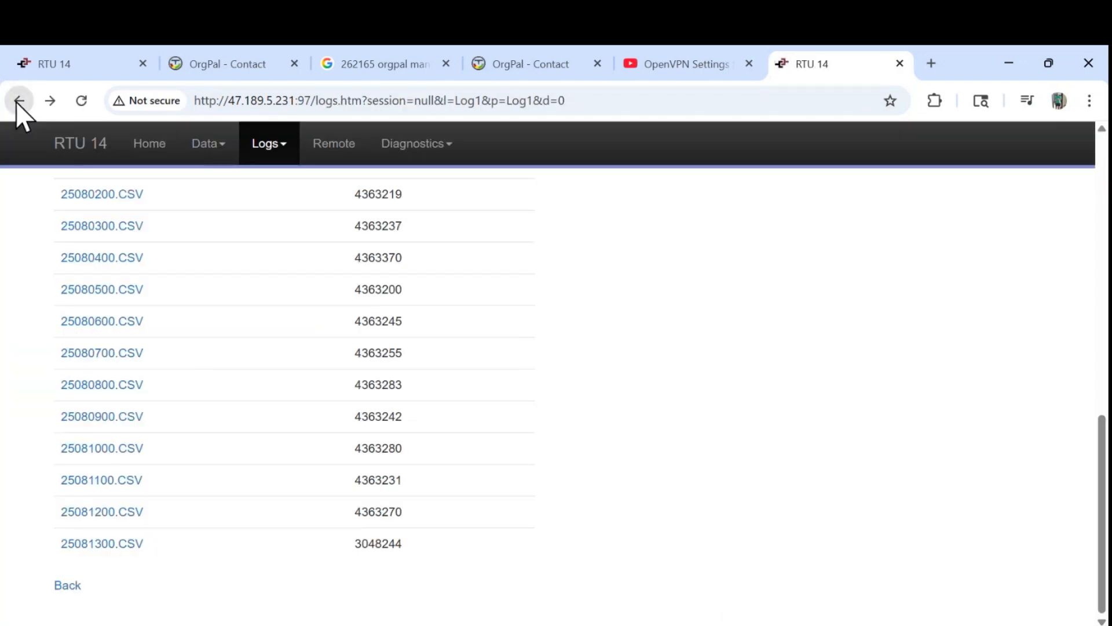
Save the log file 25081300.CSV to the Desktop as 25081300.csv with the All Files type.
{"action": "right_click", "coordinate": [110, 540]}
{"action": "left_click", "coordinate": [144, 479]}
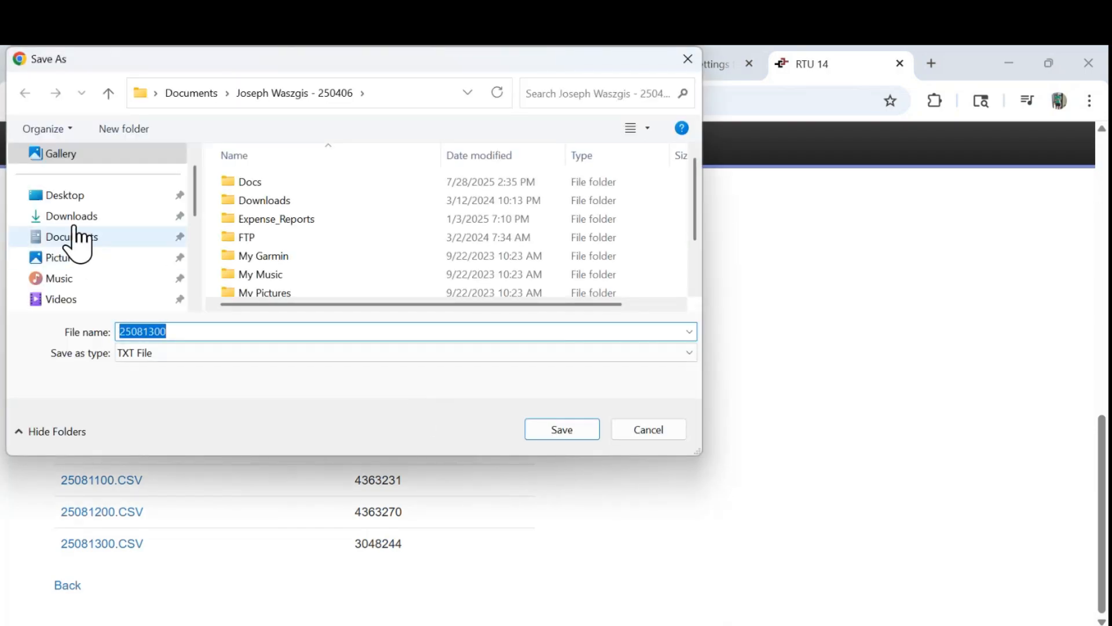
{"action": "left_click", "coordinate": [73, 196]}
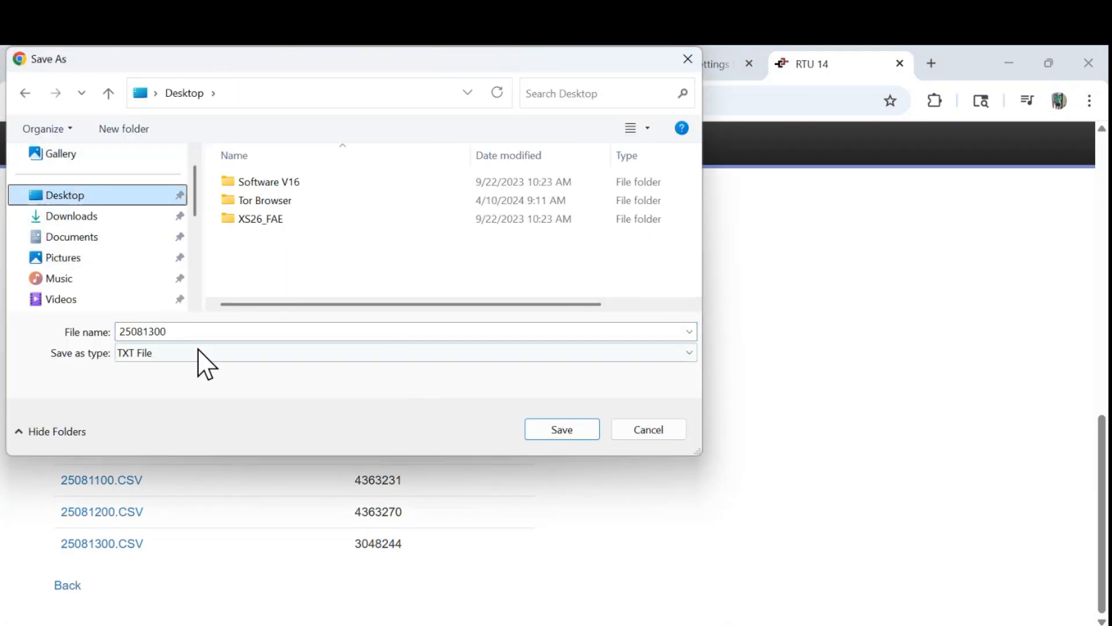
{"action": "left_click", "coordinate": [197, 330]}
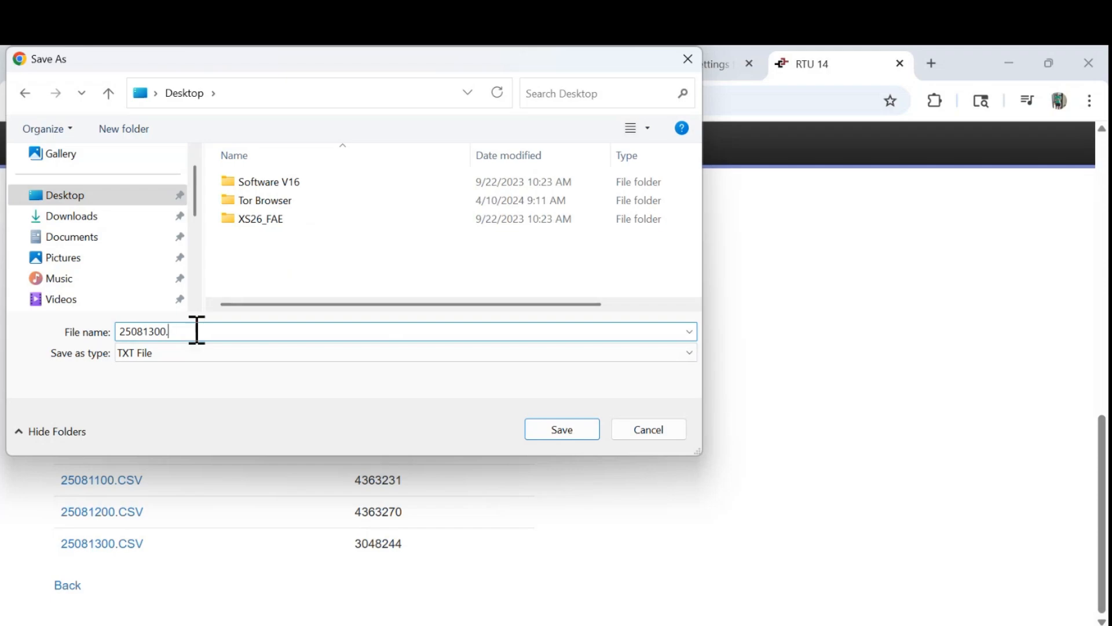
{"action": "left_click", "coordinate": [168, 354]}
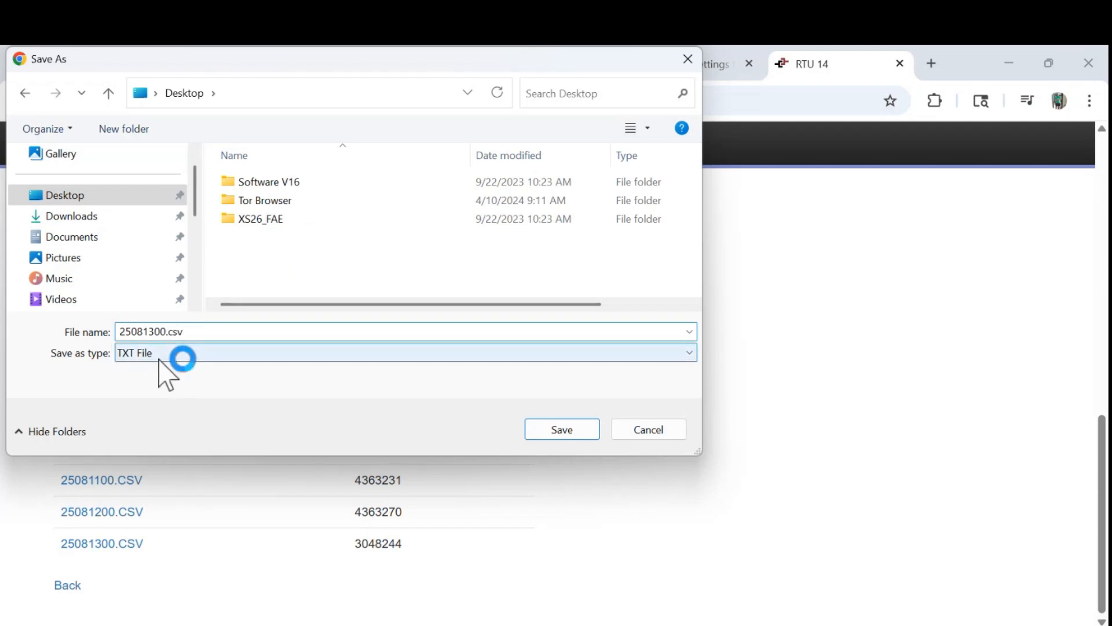
{"action": "left_click", "coordinate": [158, 385]}
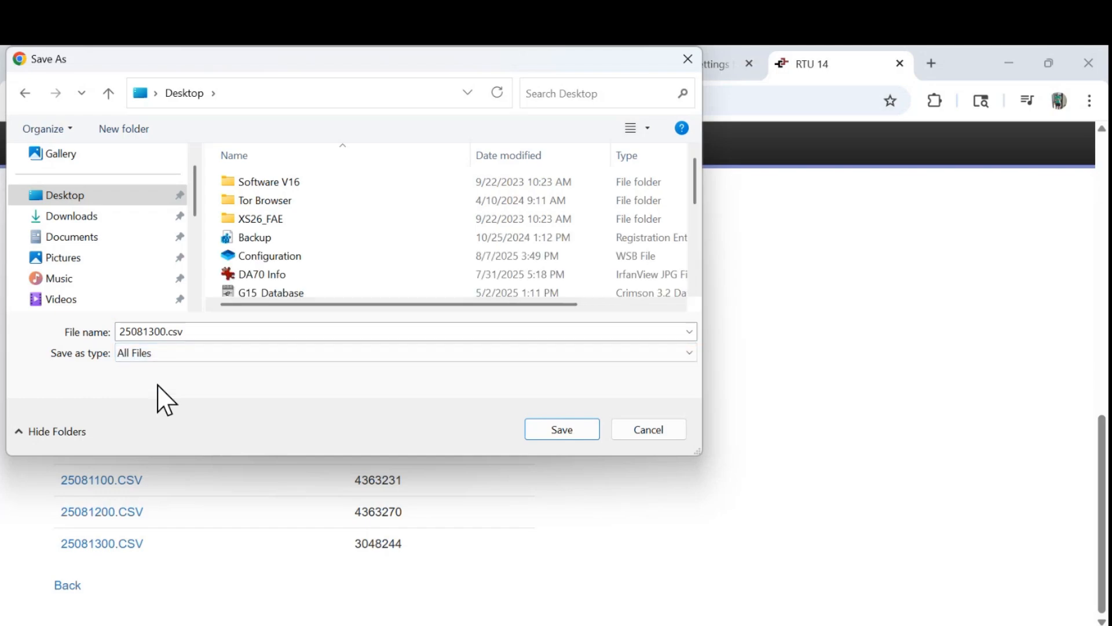
{"action": "left_click", "coordinate": [573, 435]}
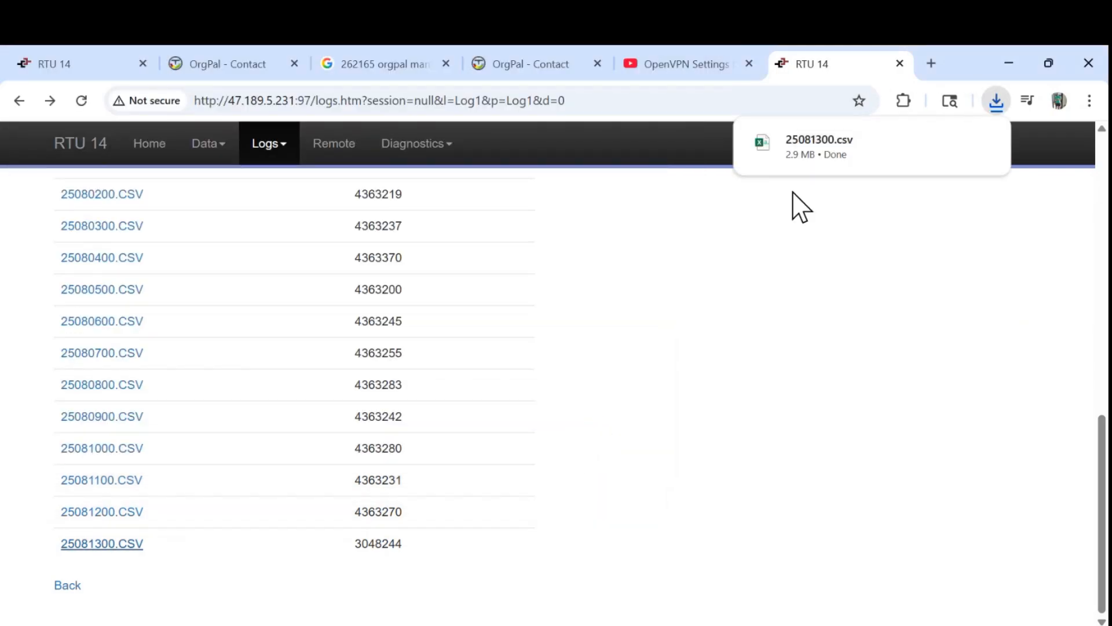
Open the downloaded 25081300.csv in Excel, widen the Date column, examine the logged temperature rows, and close it without saving.
{"action": "left_click", "coordinate": [814, 150]}
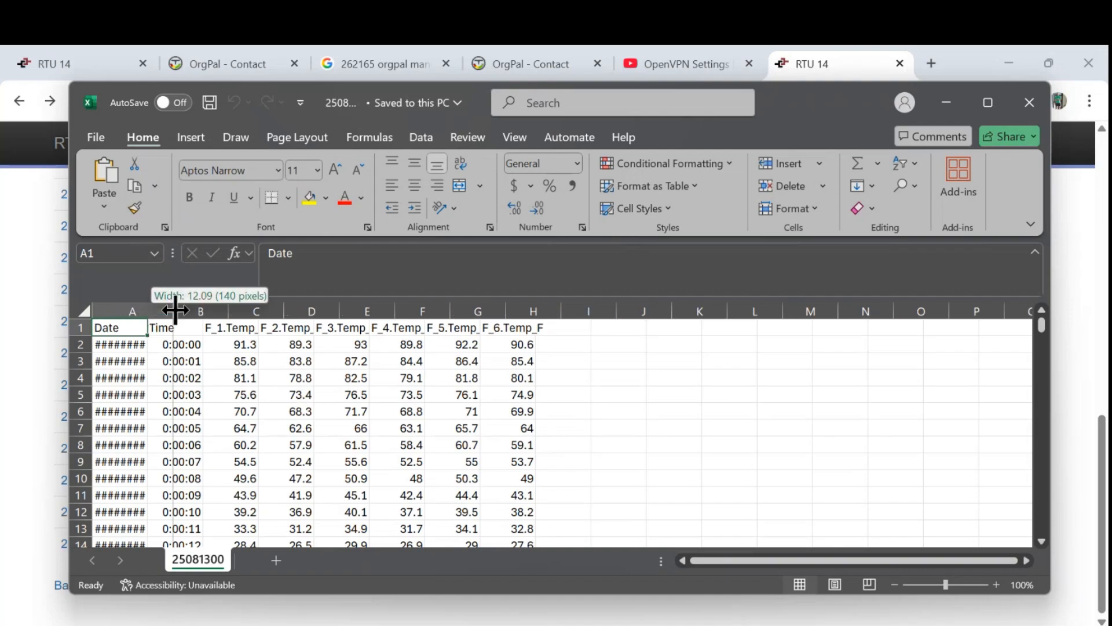
{"action": "double_click", "coordinate": [148, 311]}
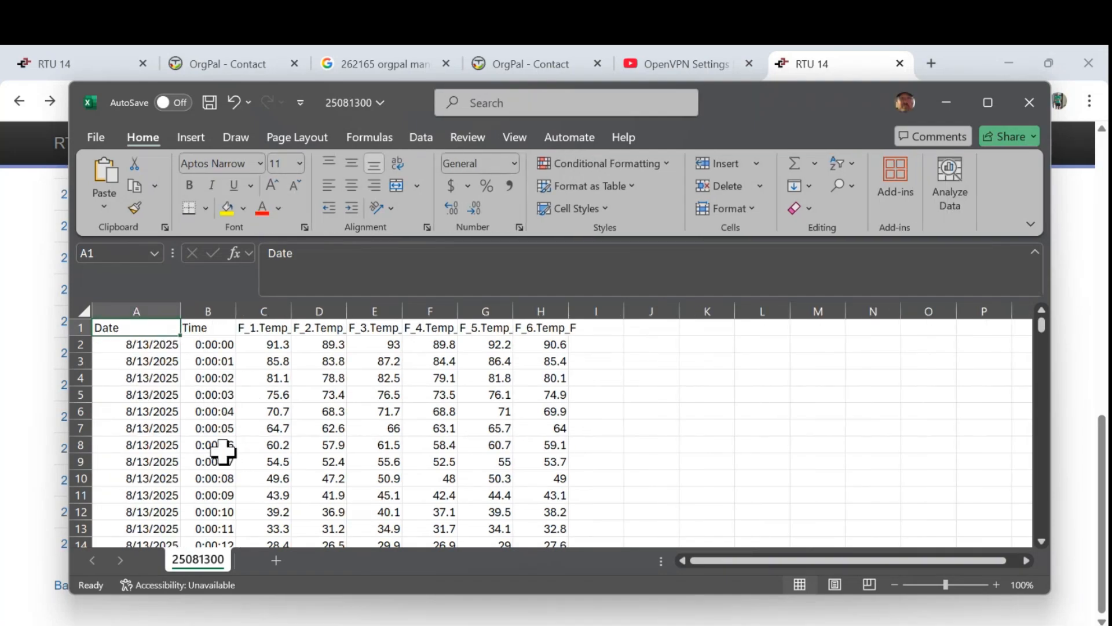
{"action": "scroll", "coordinate": [237, 461], "scroll_direction": "down", "scroll_amount": 2}
{"action": "scroll", "coordinate": [239, 460], "scroll_direction": "down", "scroll_amount": 5}
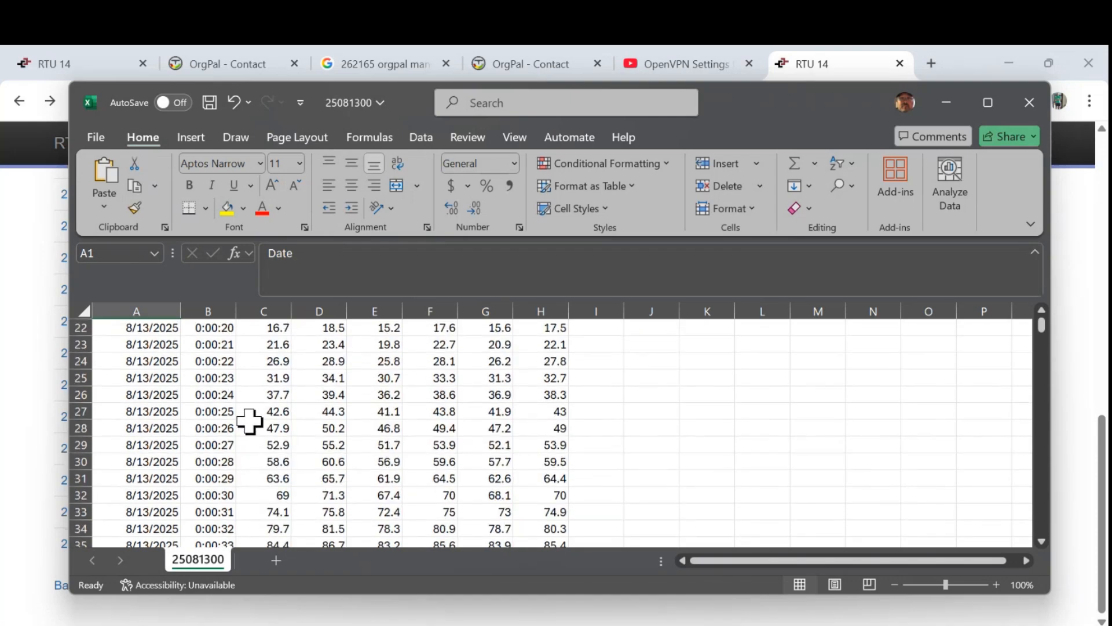
{"action": "left_click_drag", "start_coordinate": [1045, 331], "coordinate": [993, 516]}
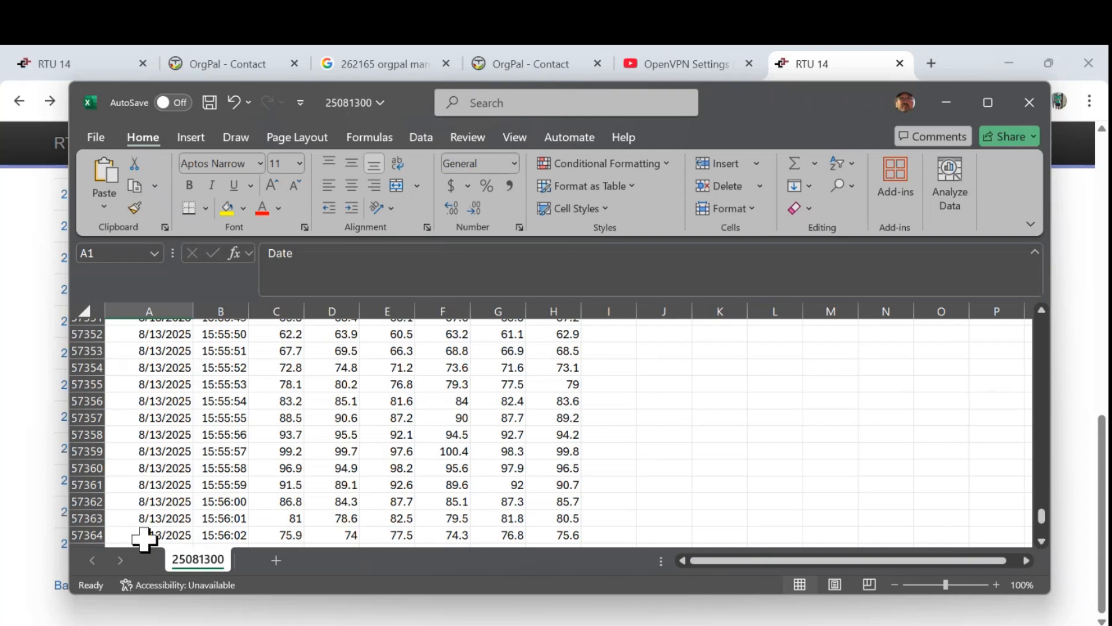
{"action": "left_click", "coordinate": [1035, 99]}
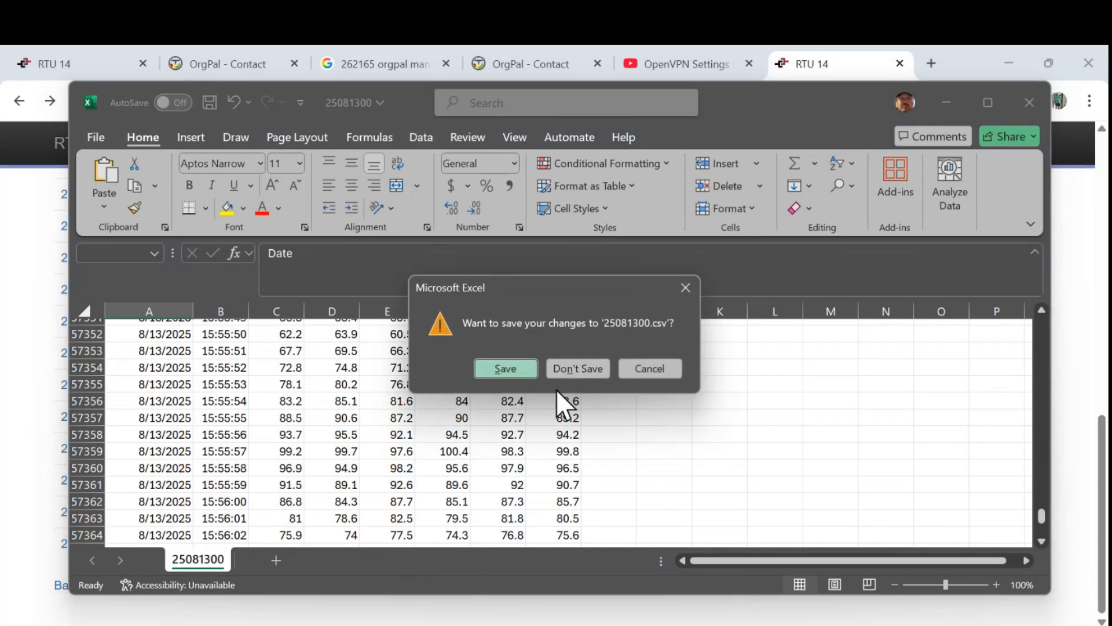
{"action": "left_click", "coordinate": [600, 365]}
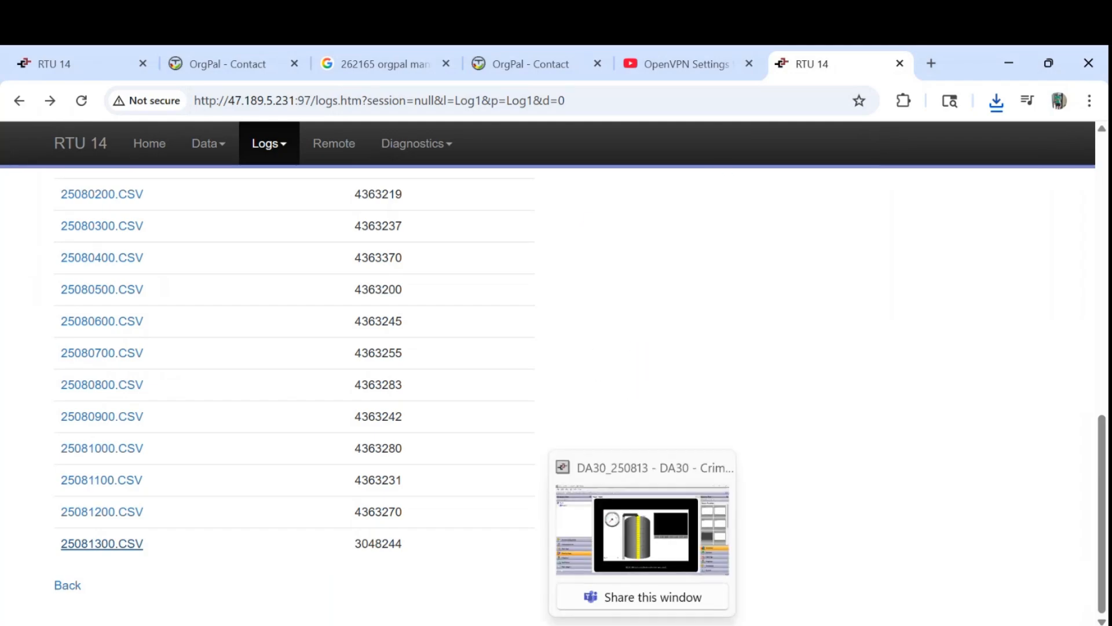
Switch back to Crimson 3.2, run the database in the emulator to view Page1, and return to the page editor.
{"action": "left_click", "coordinate": [656, 541]}
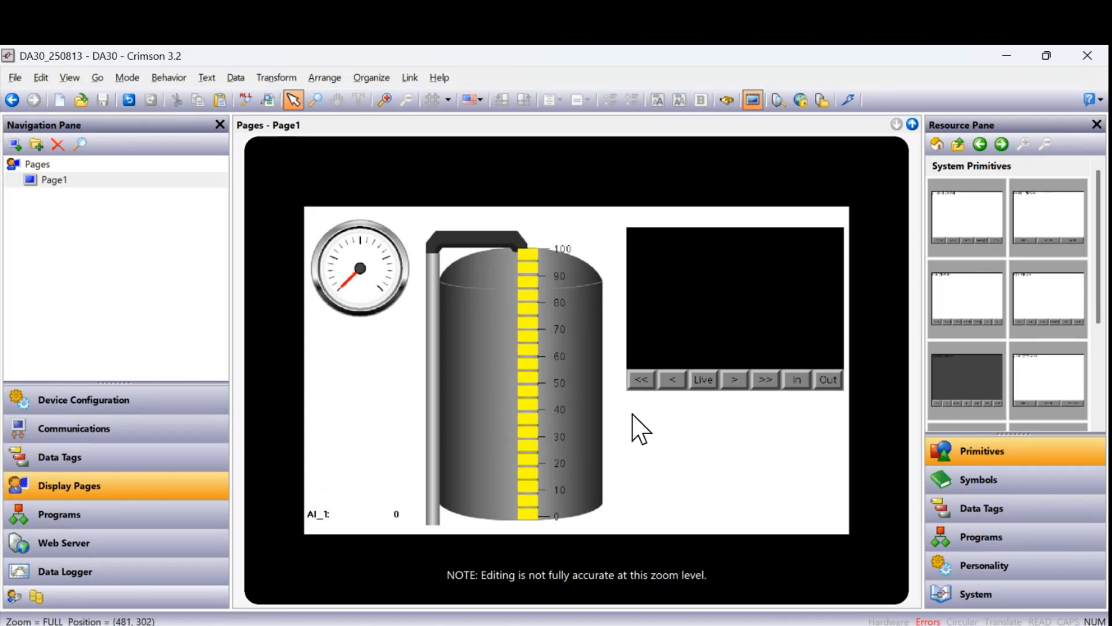
{"action": "left_click", "coordinate": [756, 99]}
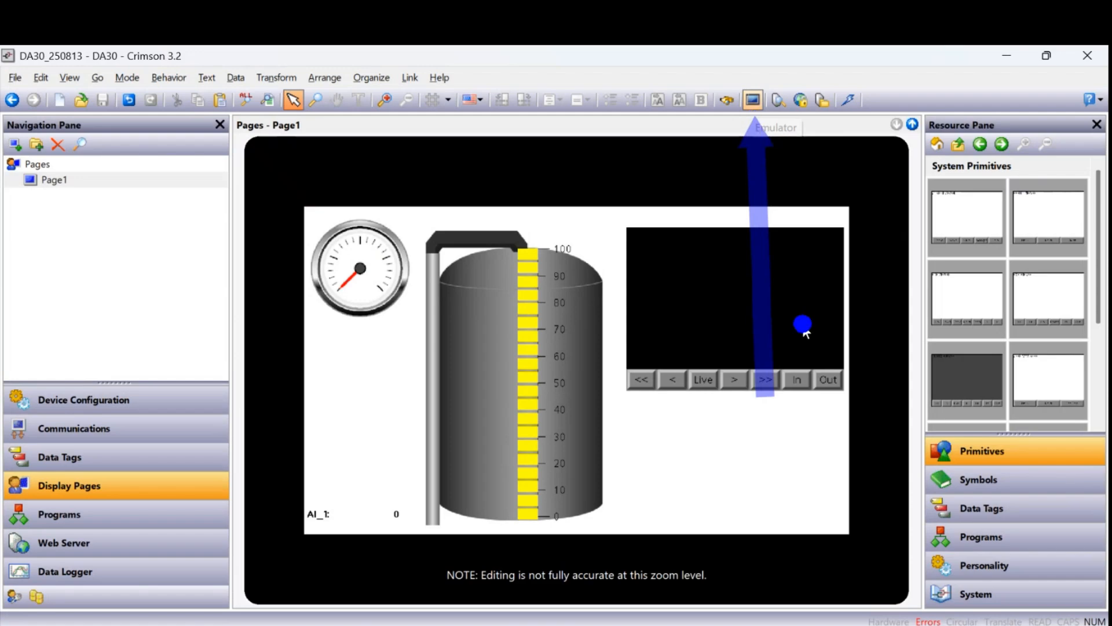
{"action": "left_click", "coordinate": [752, 101]}
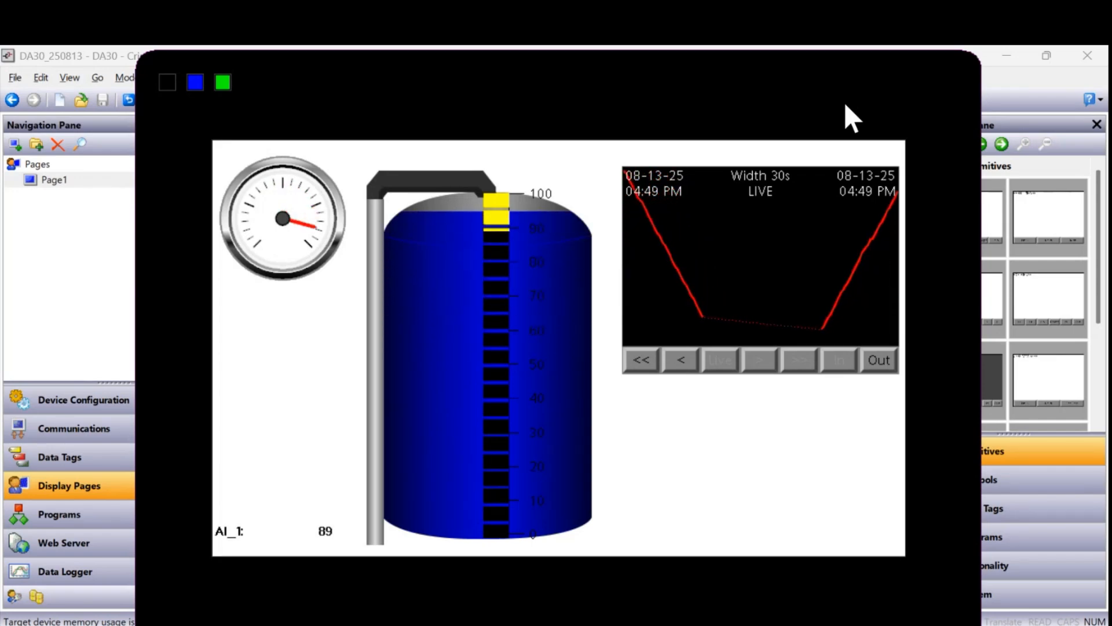
{"action": "left_click", "coordinate": [73, 323]}
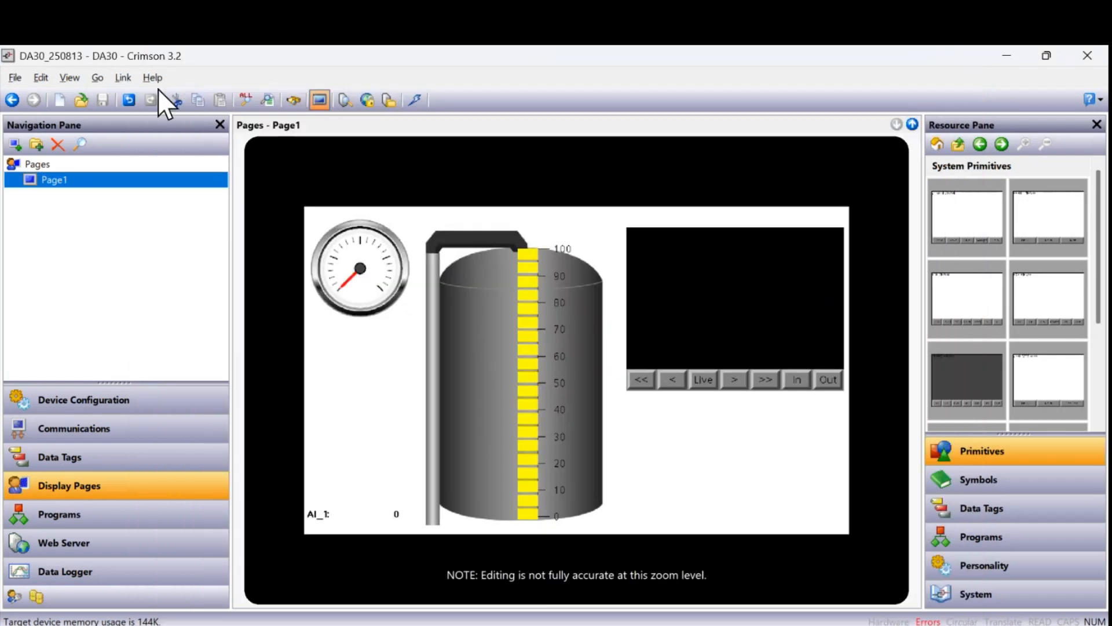
Review the Link Options for the communications port and device emulation, and cancel without changing them.
{"action": "left_click", "coordinate": [123, 77]}
{"action": "left_click", "coordinate": [166, 322]}
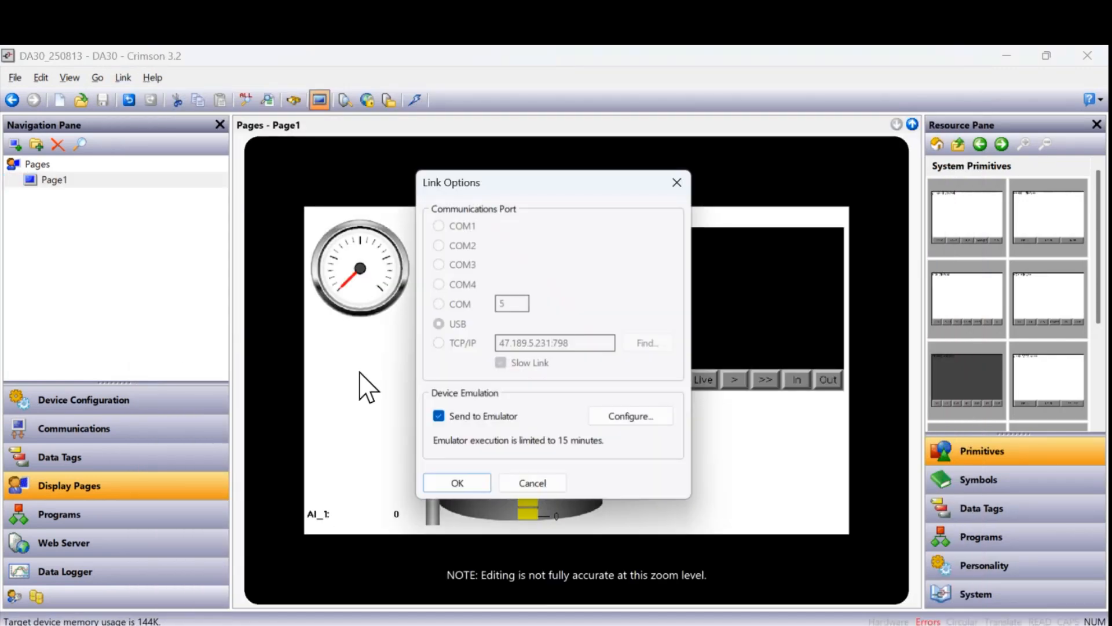
{"action": "left_click", "coordinate": [537, 487]}
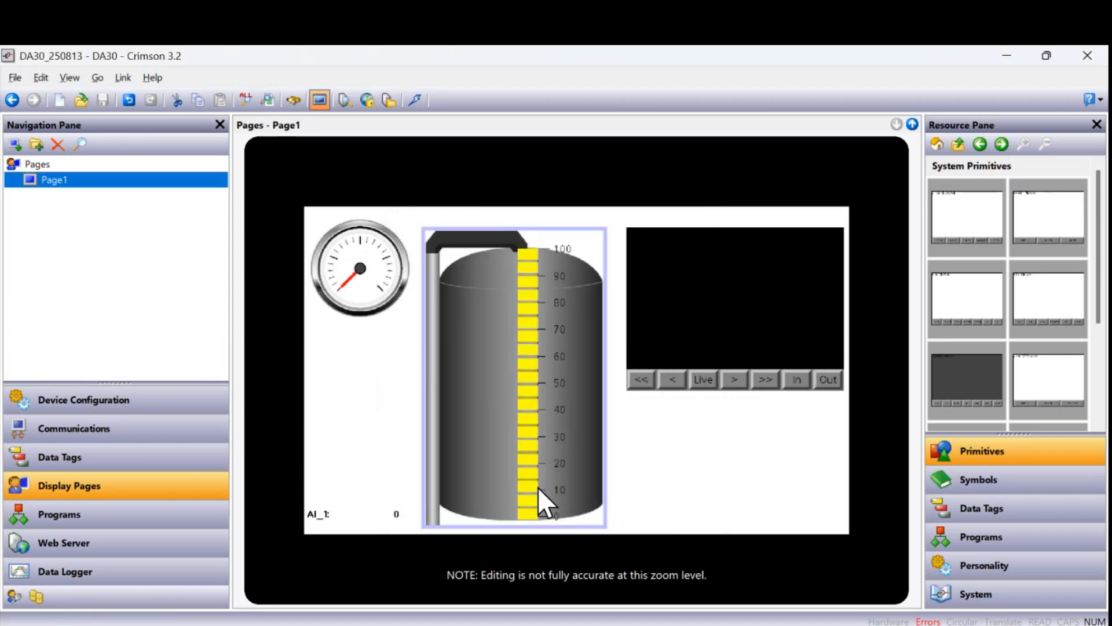